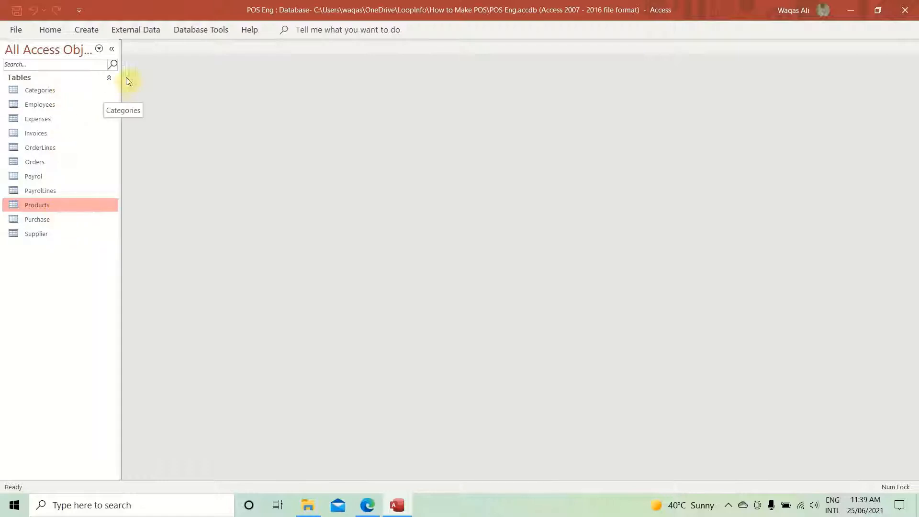
- Review the relationships diagram linking the database tables, and close it
{"action": "left_click", "coordinate": [207, 28]}
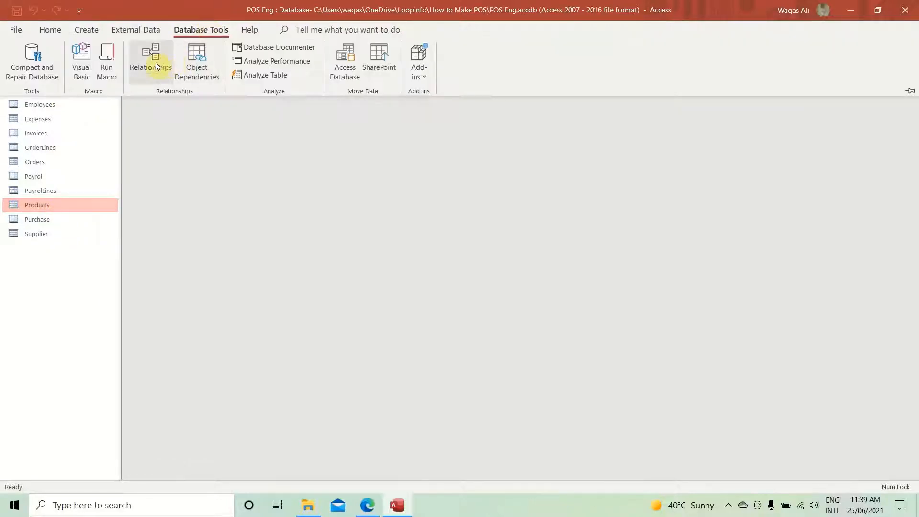
{"action": "left_click", "coordinate": [154, 61]}
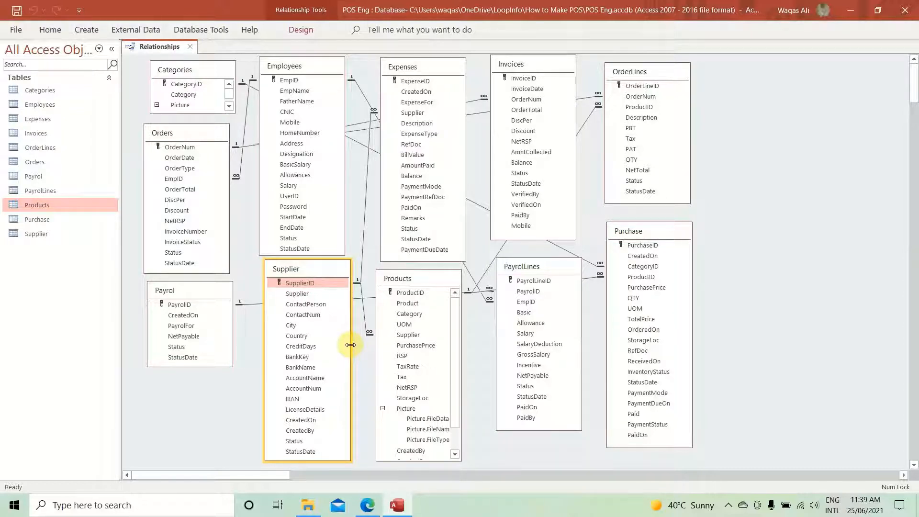
{"action": "left_click", "coordinate": [190, 46]}
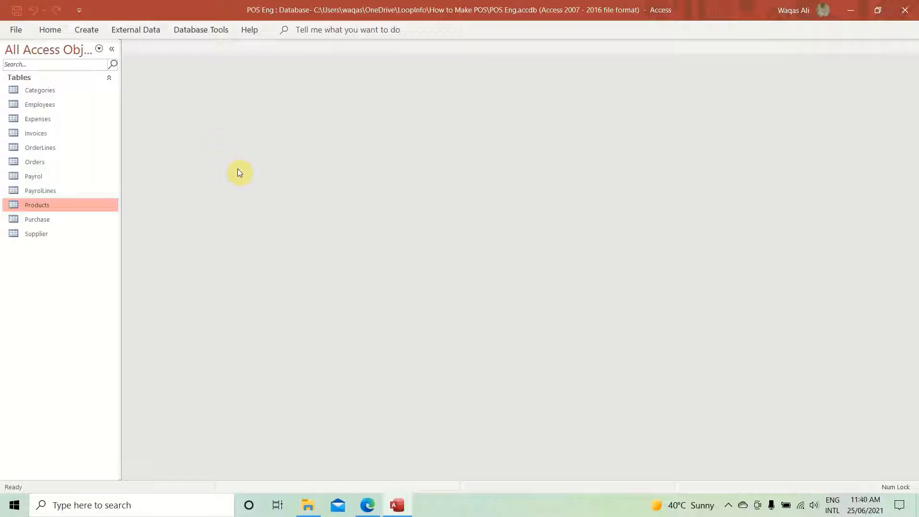
- Switch to Microsoft Edge, look through the OUTGO online store's home page down to the footer, and return to Access
{"action": "left_click", "coordinate": [368, 505]}
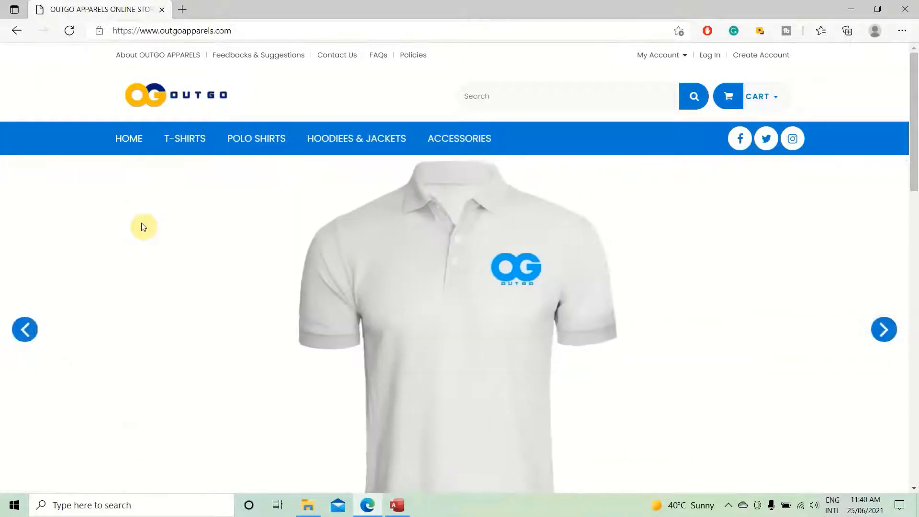
{"action": "scroll", "coordinate": [139, 228], "scroll_direction": "down", "scroll_amount": 6}
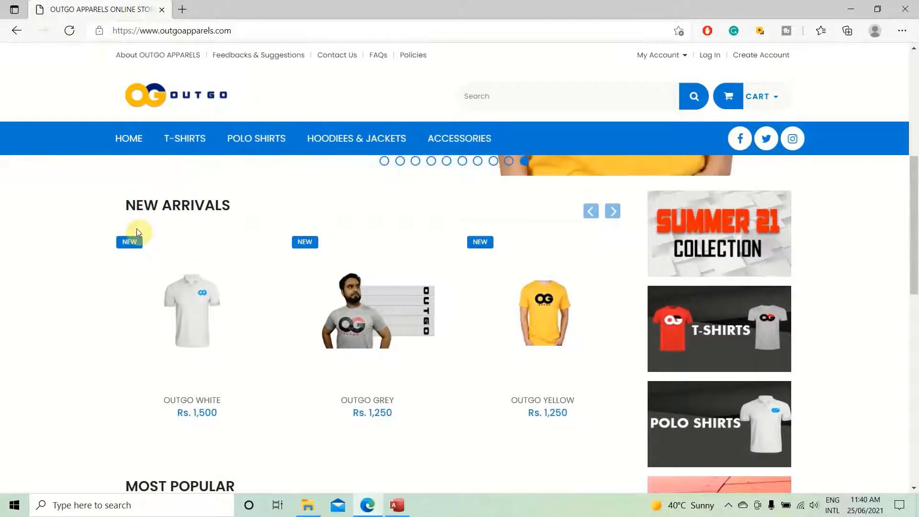
{"action": "scroll", "coordinate": [136, 233], "scroll_direction": "down", "scroll_amount": 7}
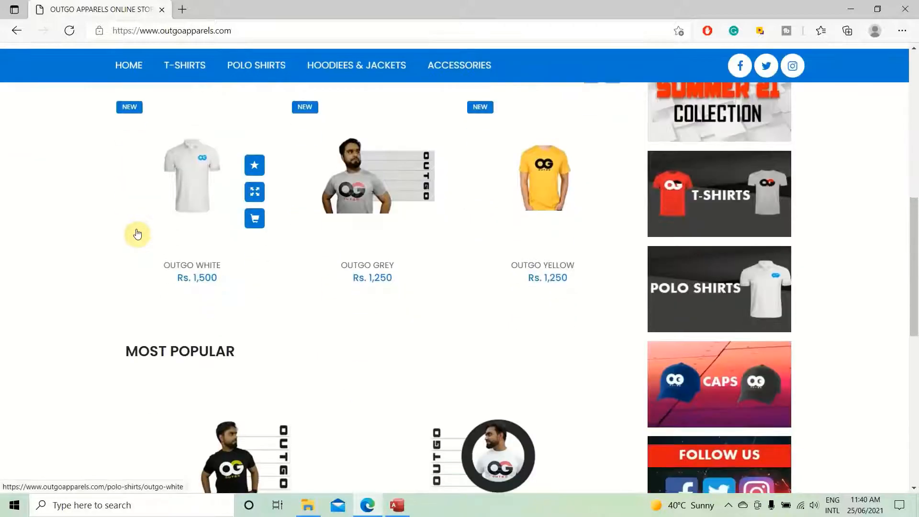
{"action": "scroll", "coordinate": [137, 234], "scroll_direction": "down", "scroll_amount": 4}
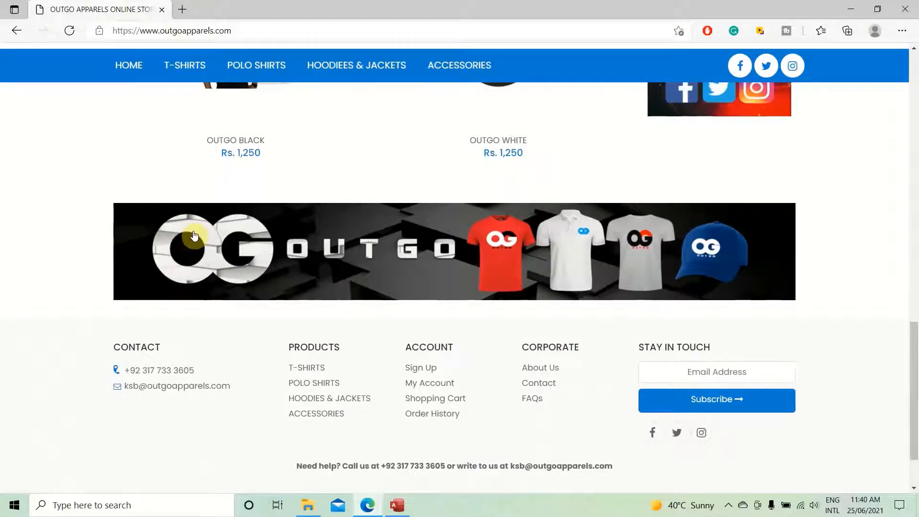
{"action": "scroll", "coordinate": [194, 235], "scroll_direction": "up", "scroll_amount": 4}
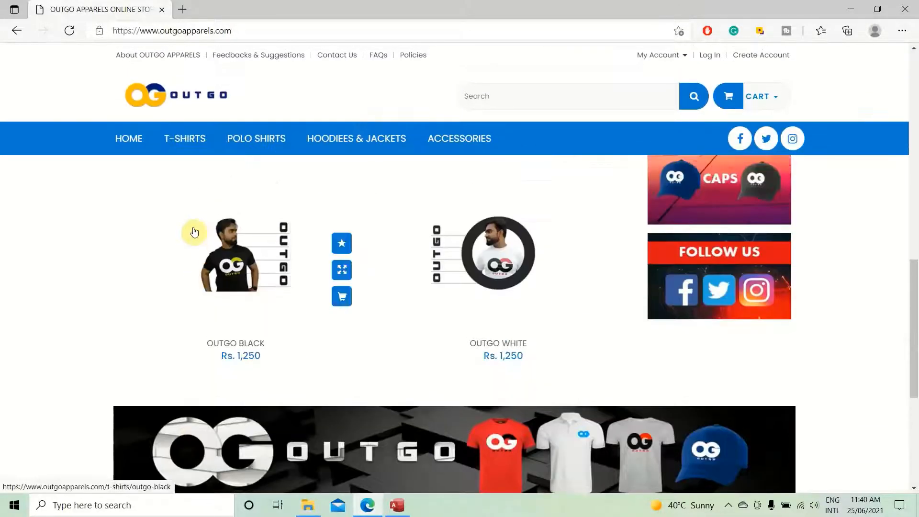
{"action": "scroll", "coordinate": [194, 232], "scroll_direction": "up", "scroll_amount": 8}
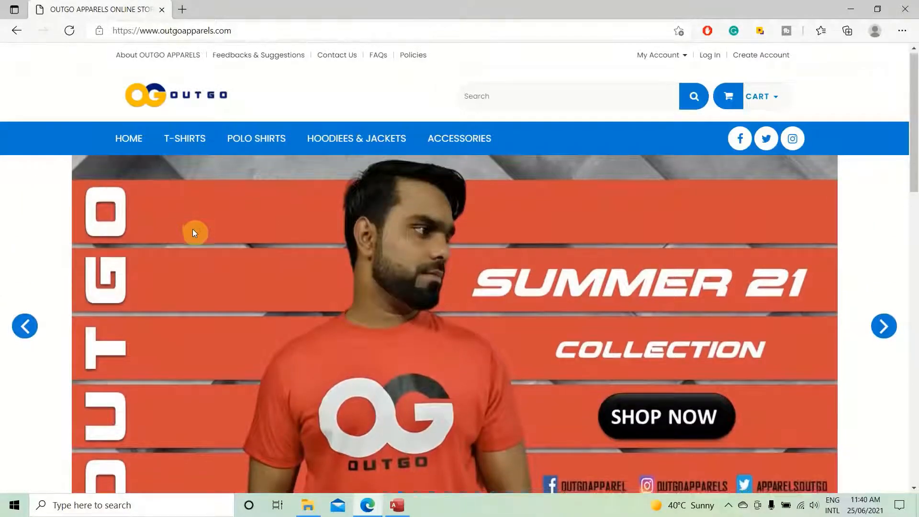
{"action": "scroll", "coordinate": [193, 231], "scroll_direction": "down", "scroll_amount": 6}
{"action": "scroll", "coordinate": [193, 232], "scroll_direction": "up", "scroll_amount": 5}
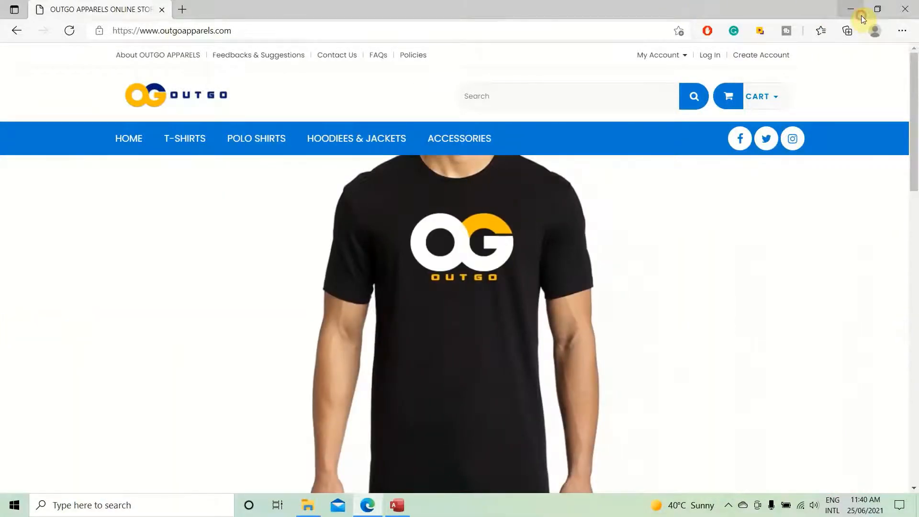
{"action": "left_click", "coordinate": [860, 16]}
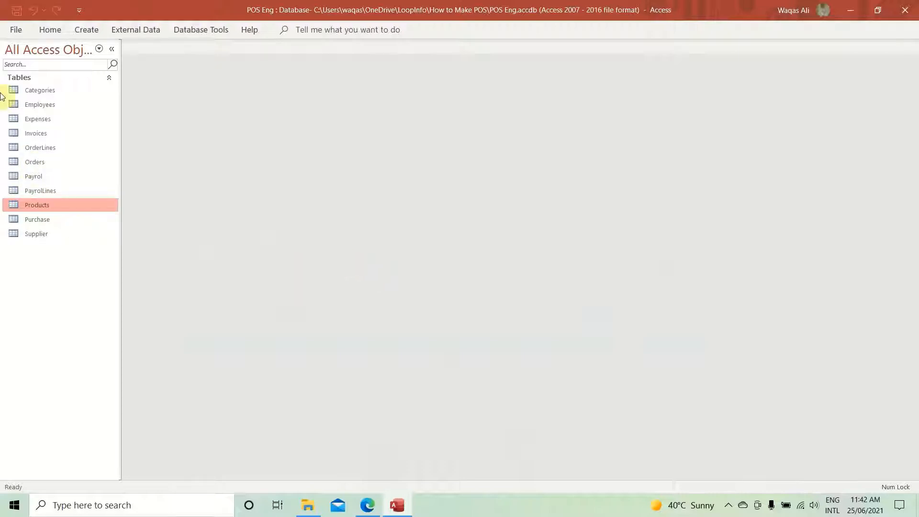
- Go through the database tables one by one from Categories to Supplier, ending with Categories selected
{"action": "left_click", "coordinate": [64, 92]}
{"action": "left_click", "coordinate": [64, 104]}
{"action": "left_click", "coordinate": [64, 120]}
{"action": "left_click", "coordinate": [62, 133]}
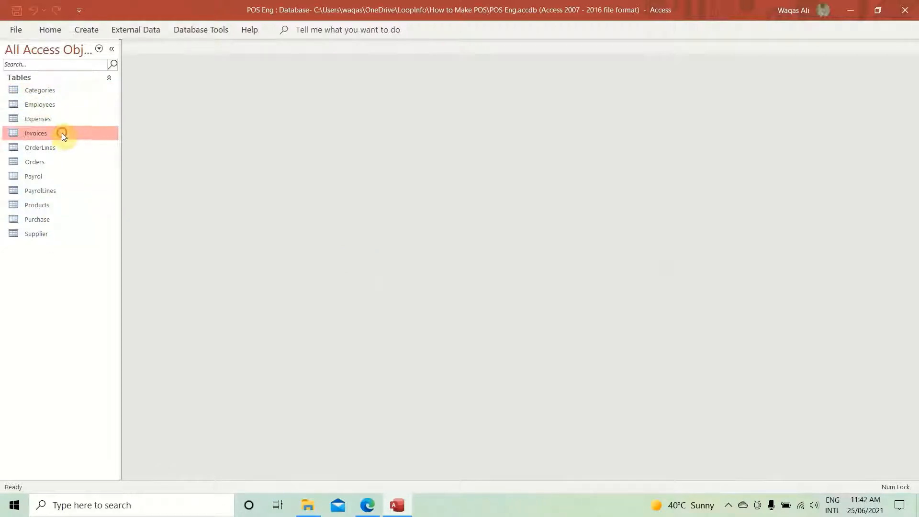
{"action": "left_click", "coordinate": [63, 148]}
{"action": "left_click", "coordinate": [62, 162]}
{"action": "left_click", "coordinate": [65, 180]}
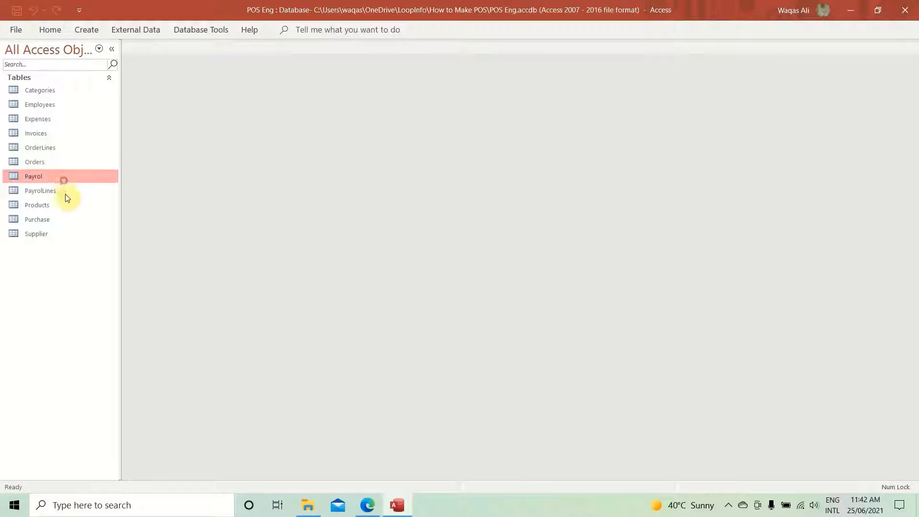
{"action": "left_click", "coordinate": [65, 193]}
{"action": "left_click", "coordinate": [65, 206]}
{"action": "left_click", "coordinate": [66, 222]}
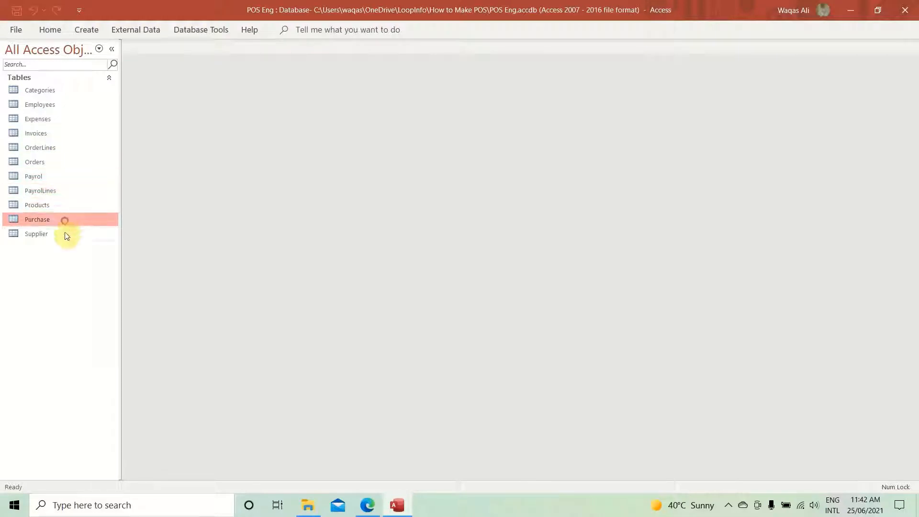
{"action": "left_click", "coordinate": [65, 233]}
{"action": "left_click", "coordinate": [79, 91]}
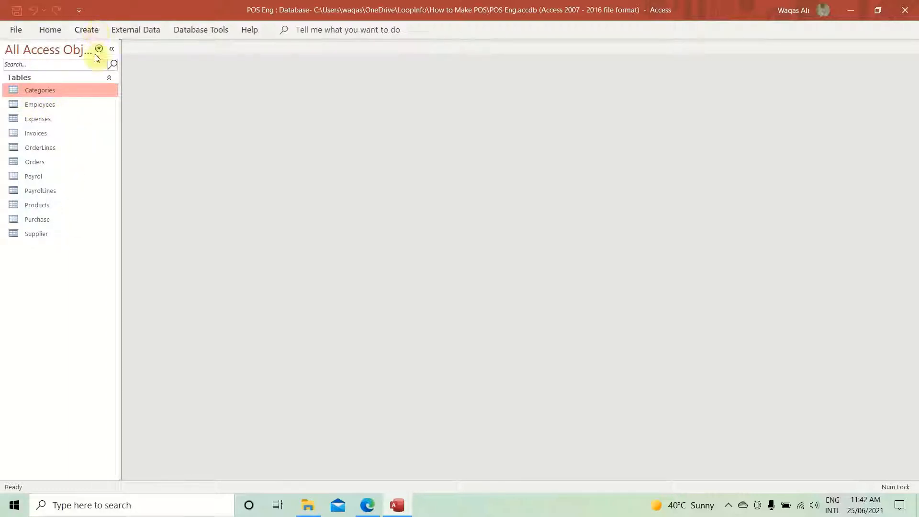
- Review the Navigation and More Forms types available for creating a form
{"action": "left_click", "coordinate": [83, 30]}
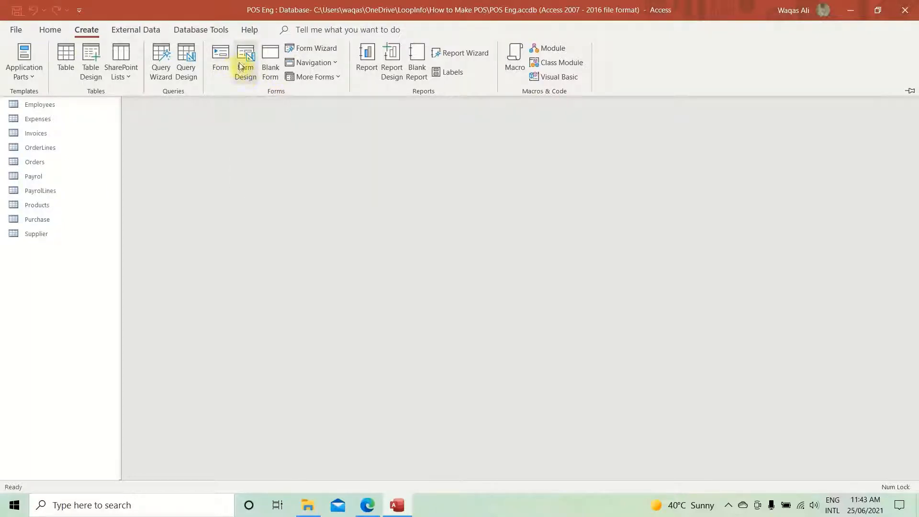
{"action": "left_click", "coordinate": [336, 62]}
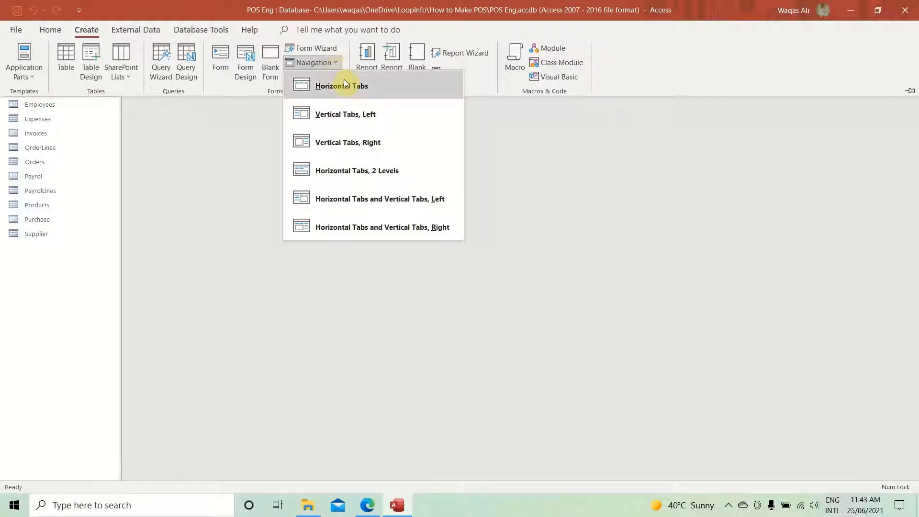
{"action": "left_click", "coordinate": [337, 62]}
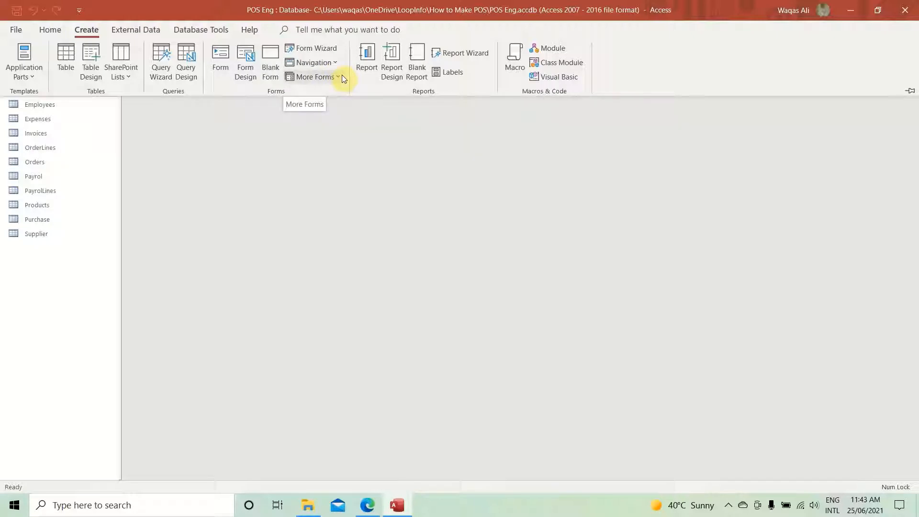
{"action": "left_click", "coordinate": [341, 77]}
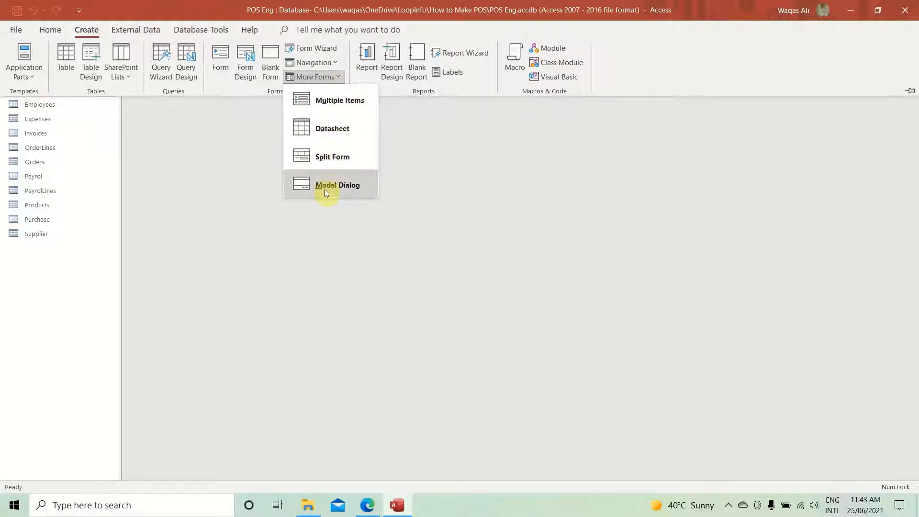
{"action": "left_click", "coordinate": [316, 80]}
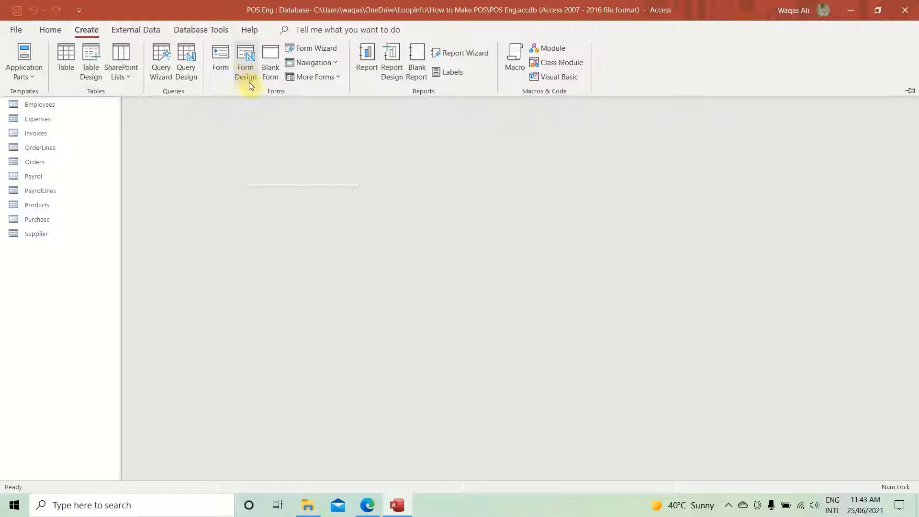
- Create a blank form in Design View and shrink its Detail section to about 11.5 wide by 10 high on the rulers
{"action": "left_click", "coordinate": [243, 59]}
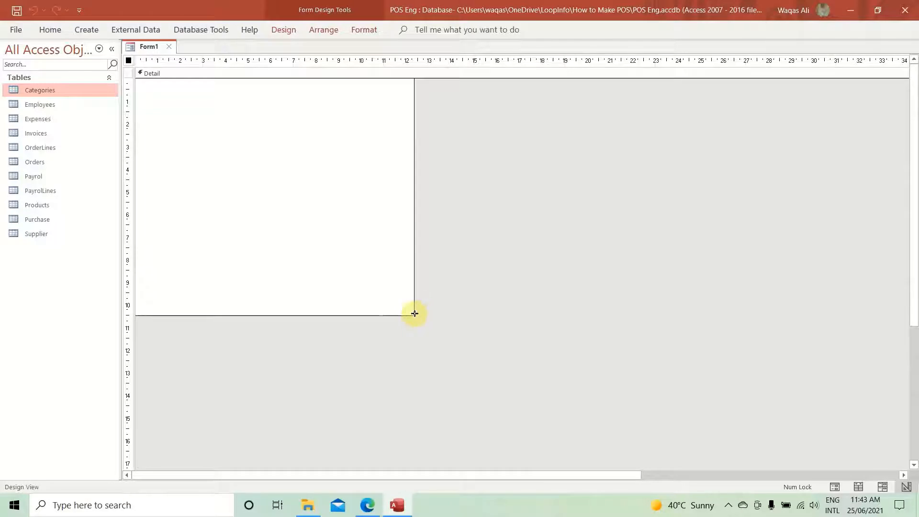
{"action": "left_click_drag", "start_coordinate": [415, 315], "coordinate": [395, 304]}
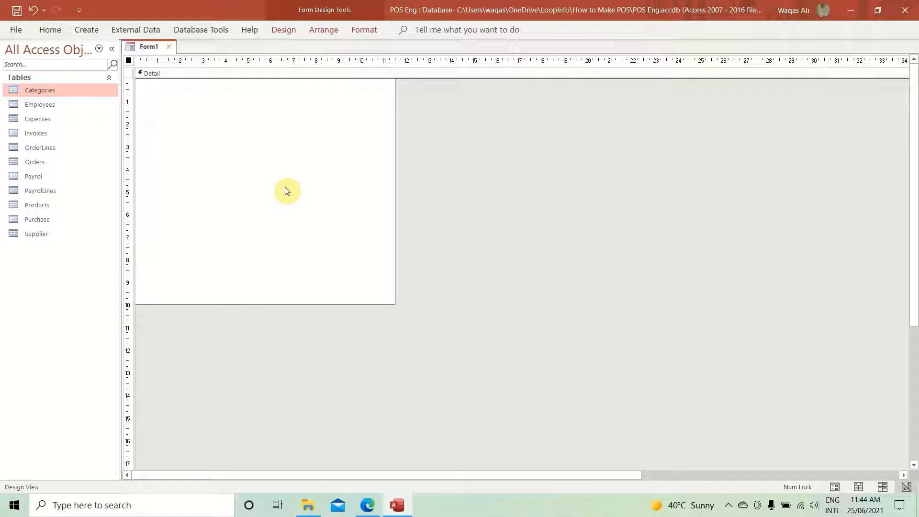
- Preview the blank form in Form View, select its record selector bar, and return to Design View
{"action": "right_click", "coordinate": [146, 47]}
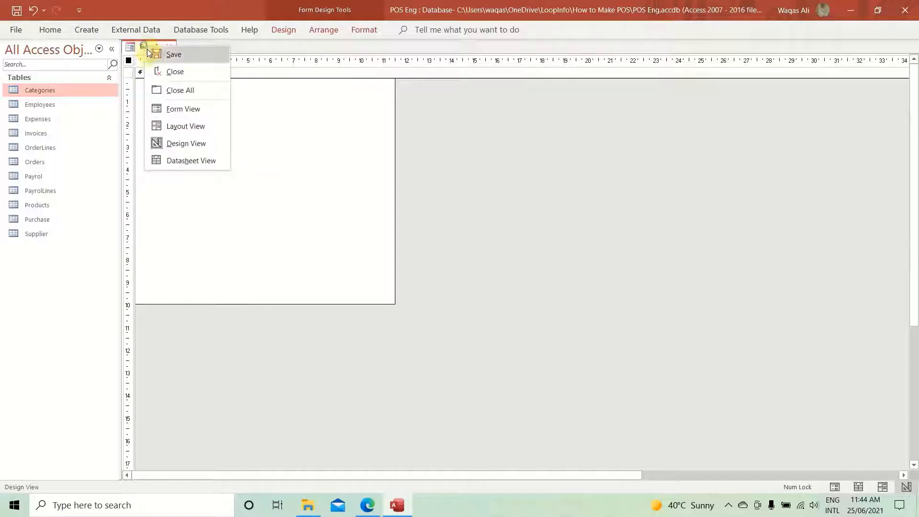
{"action": "left_click", "coordinate": [181, 108]}
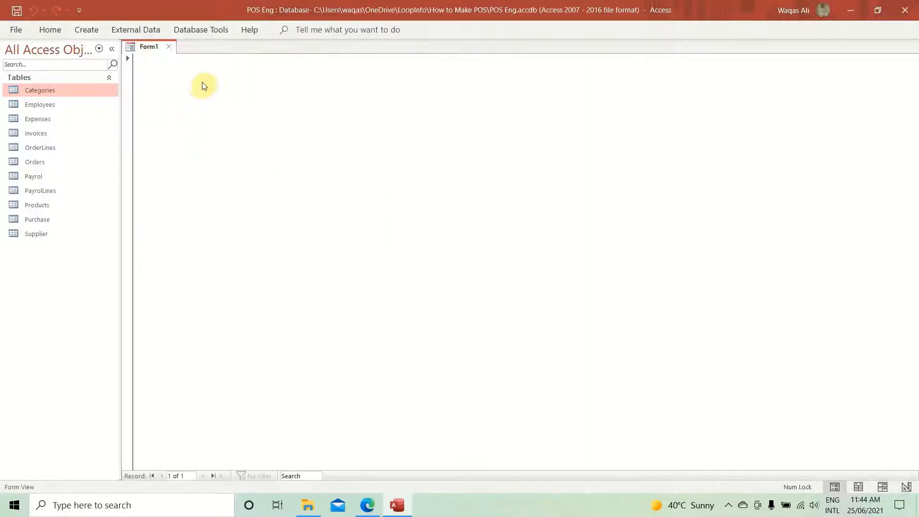
{"action": "left_click", "coordinate": [129, 69]}
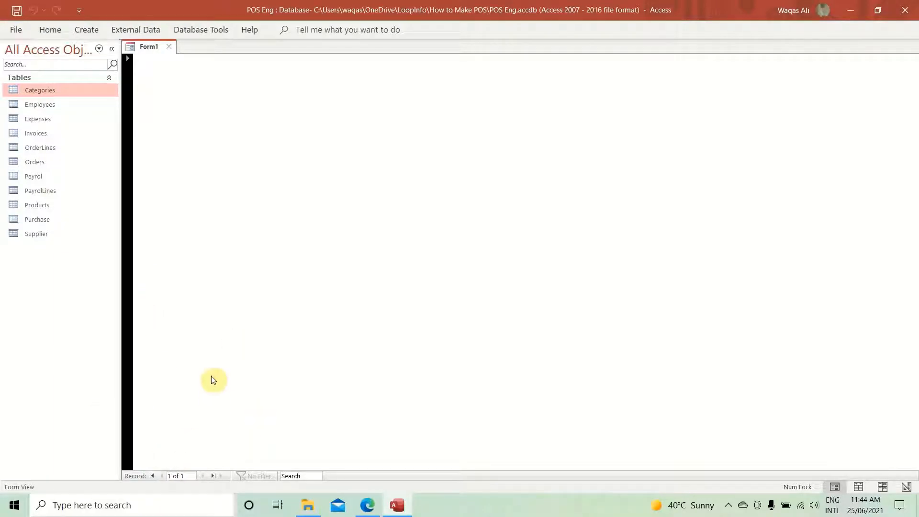
{"action": "right_click", "coordinate": [281, 180]}
{"action": "left_click", "coordinate": [306, 221]}
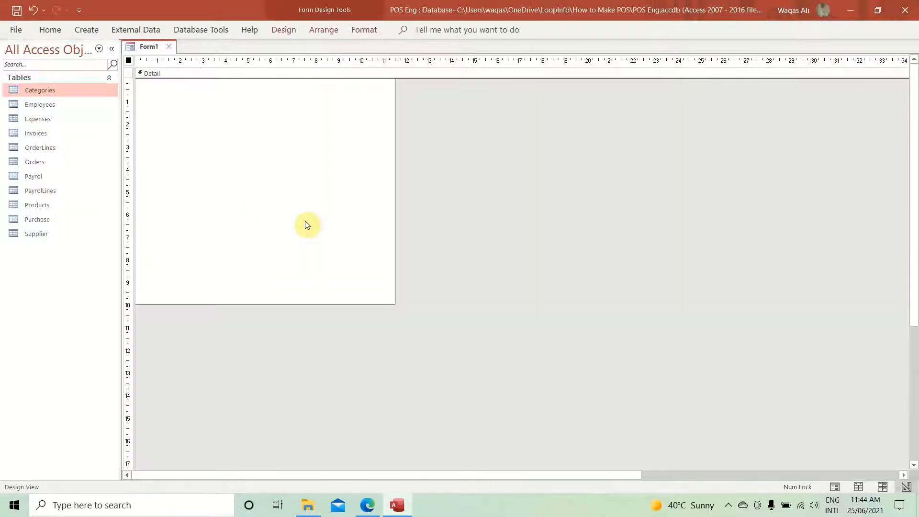
- Select the whole form, check its record selector and navigation bar in Form View, and go back to Design View
{"action": "left_click", "coordinate": [128, 62]}
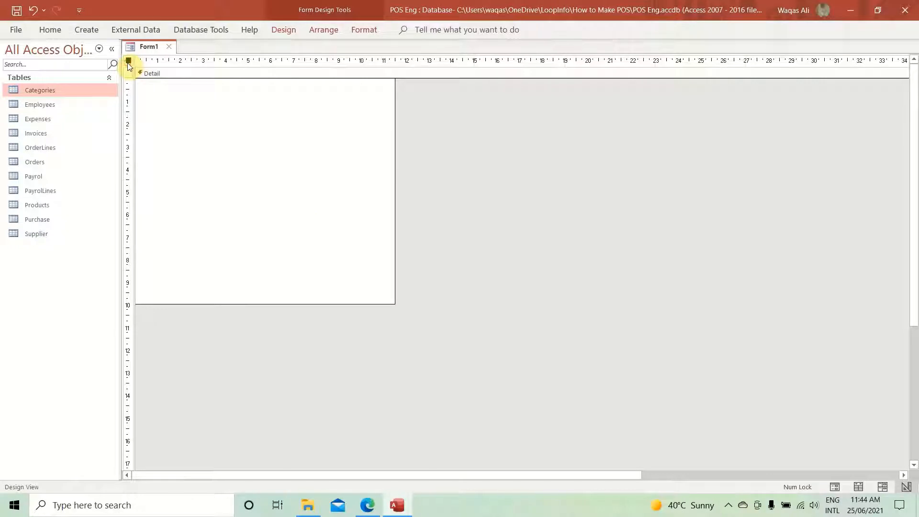
{"action": "right_click", "coordinate": [143, 46]}
{"action": "left_click", "coordinate": [185, 108]}
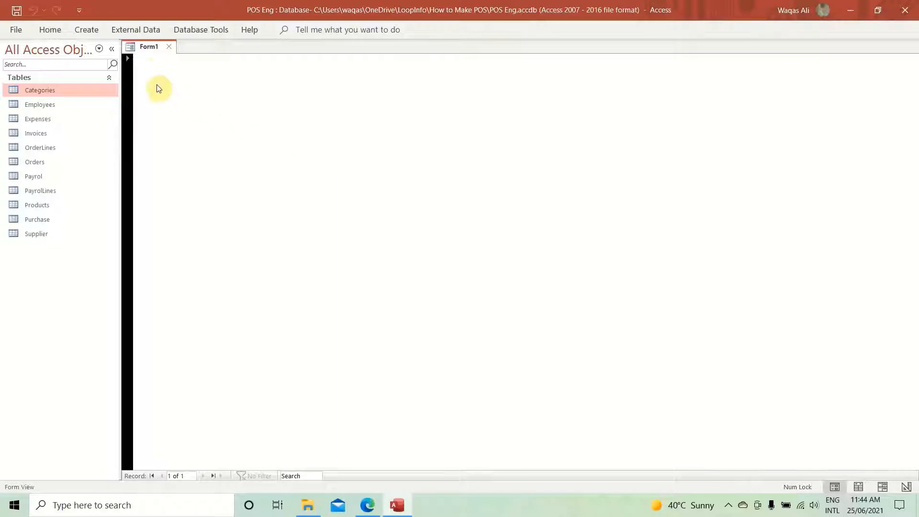
{"action": "right_click", "coordinate": [148, 50]}
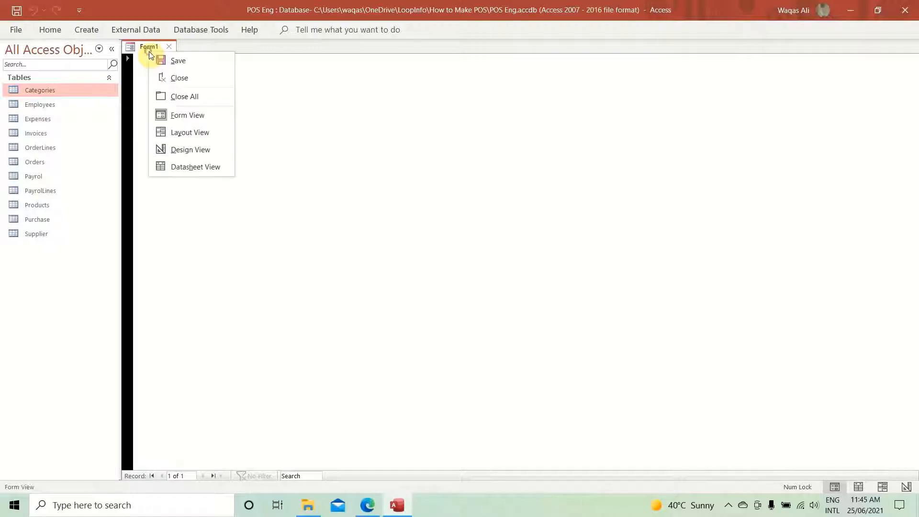
{"action": "left_click", "coordinate": [185, 149]}
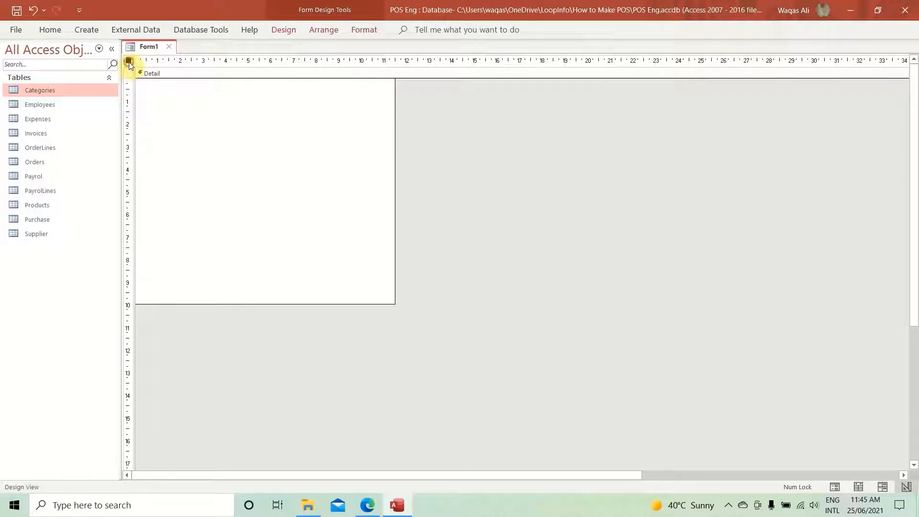
- Select the whole form and open its Property Sheet
{"action": "right_click", "coordinate": [216, 135]}
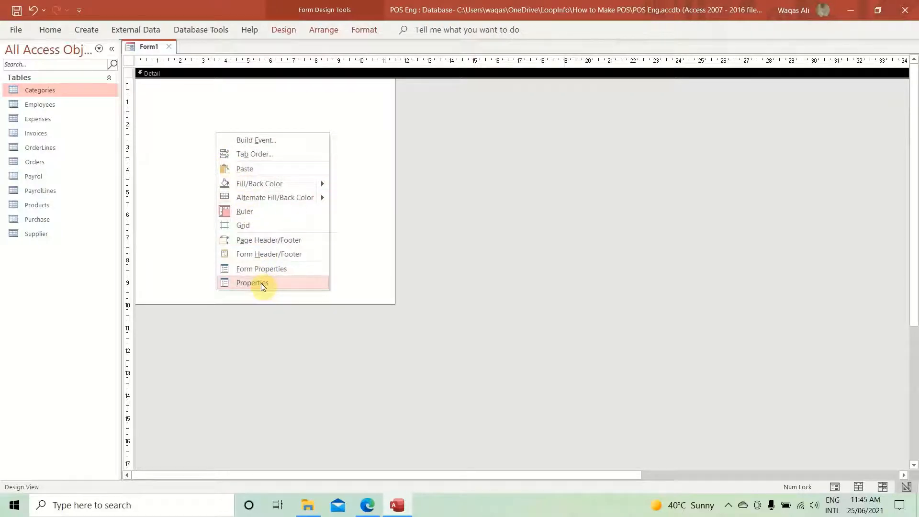
{"action": "left_click", "coordinate": [282, 101]}
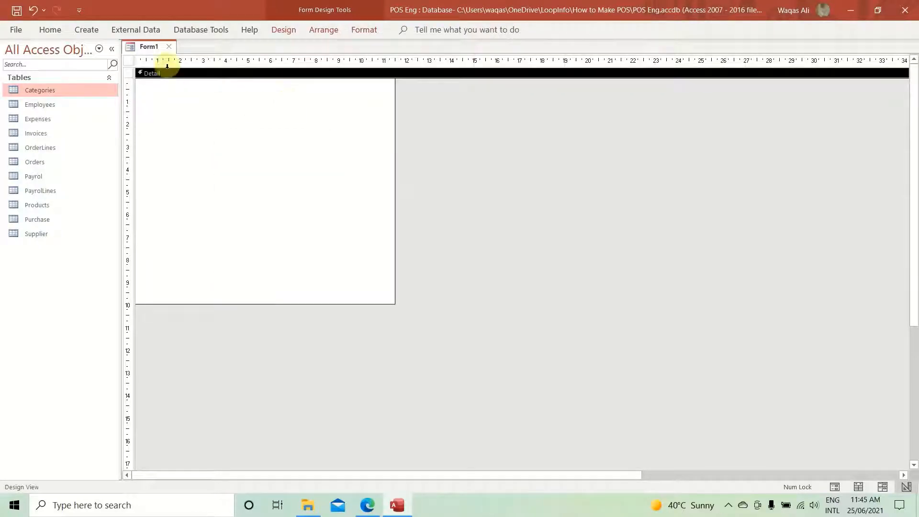
{"action": "left_click", "coordinate": [131, 64]}
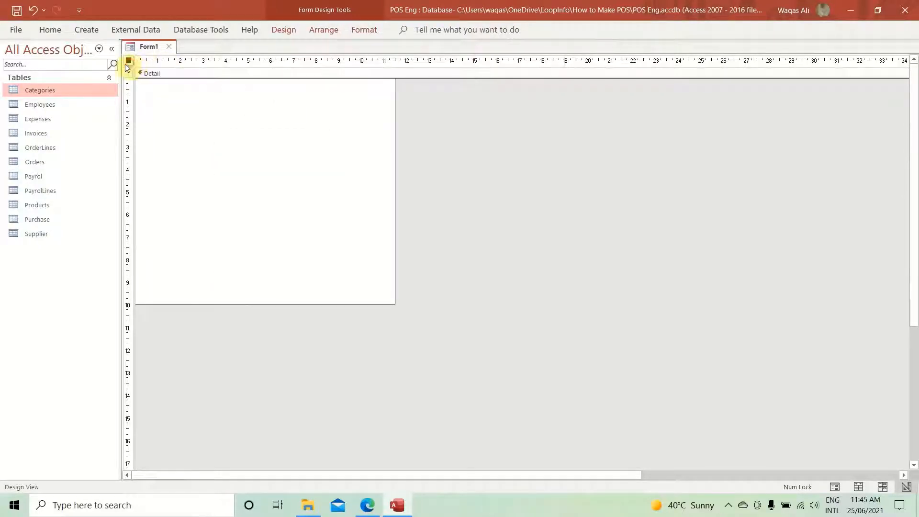
{"action": "left_click", "coordinate": [281, 30]}
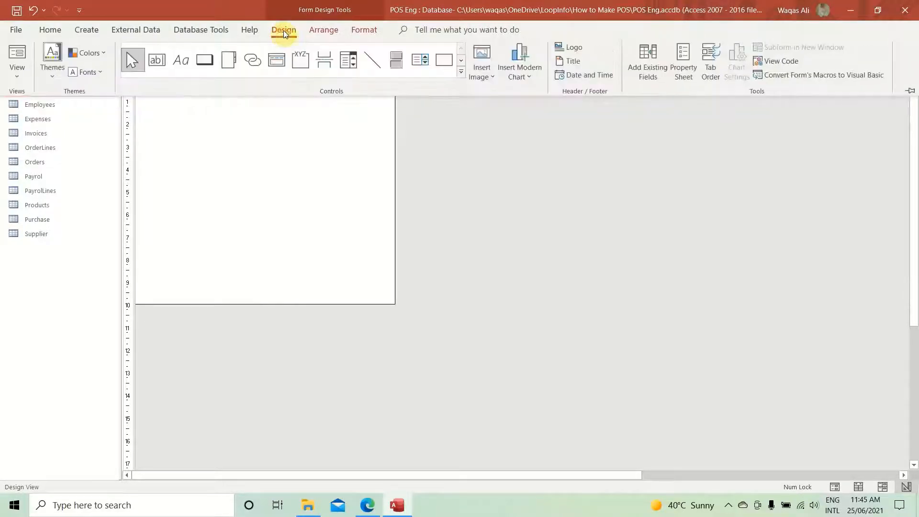
{"action": "left_click", "coordinate": [683, 72]}
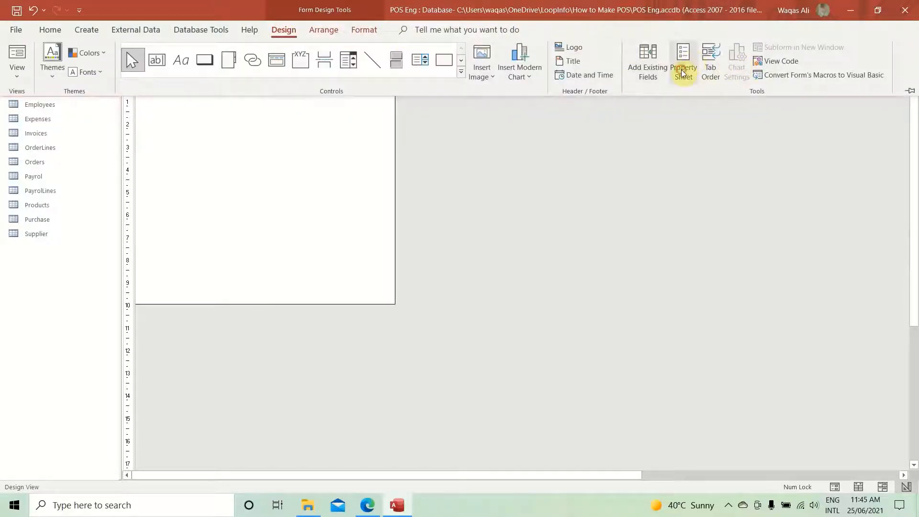
- Set the form's Auto Center property to Yes
{"action": "left_click", "coordinate": [314, 231]}
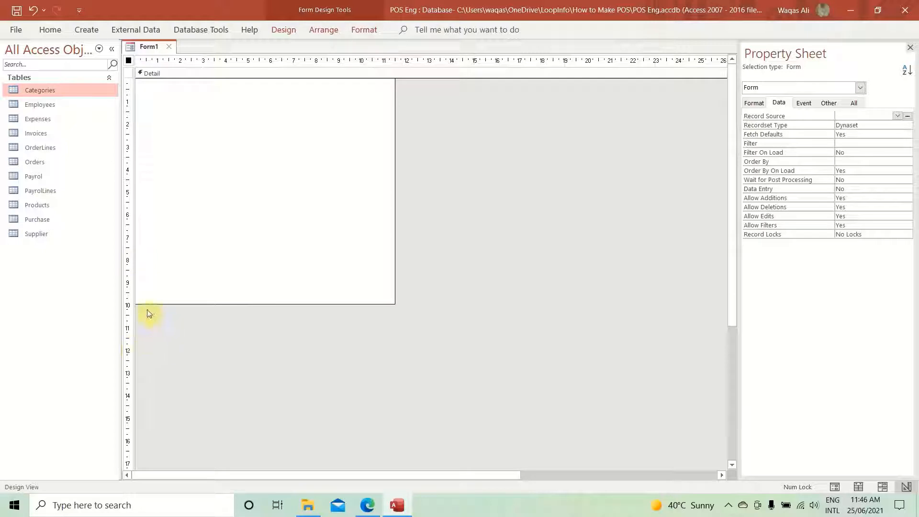
{"action": "left_click", "coordinate": [755, 103]}
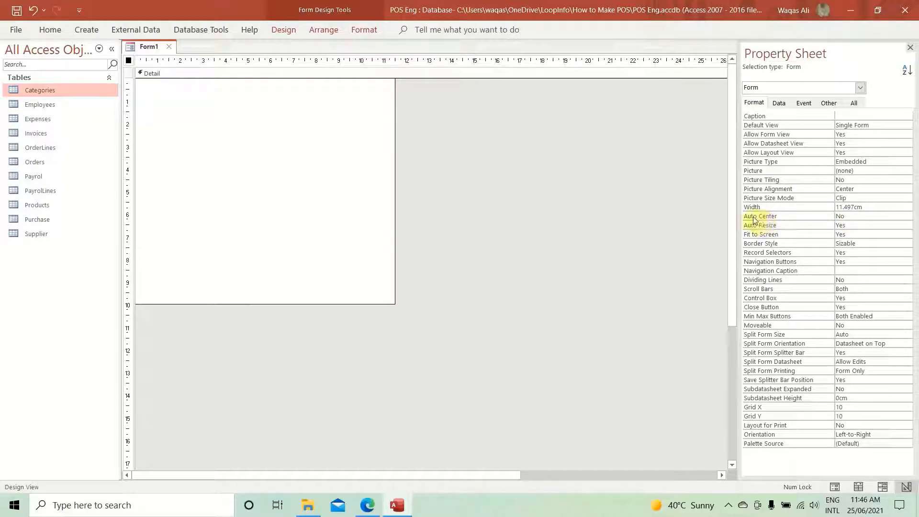
{"action": "left_click", "coordinate": [846, 216]}
{"action": "left_click", "coordinate": [908, 215]}
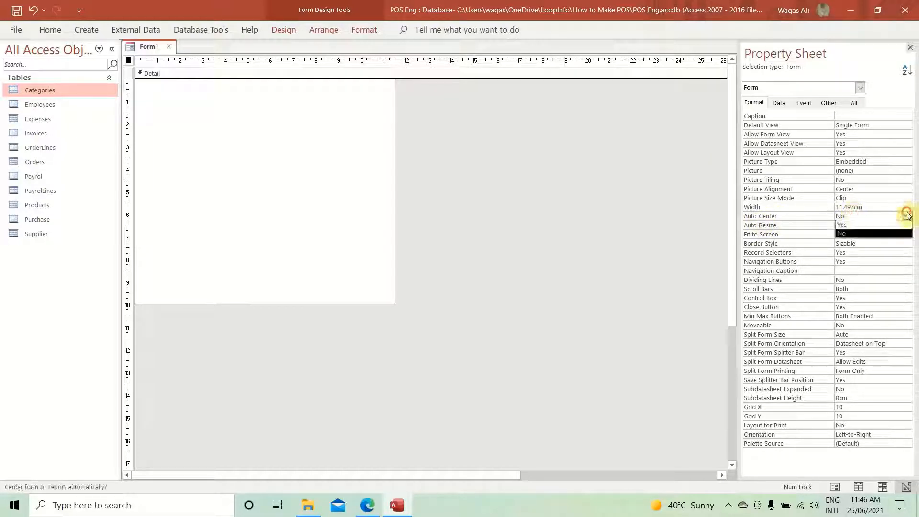
{"action": "left_click", "coordinate": [889, 225]}
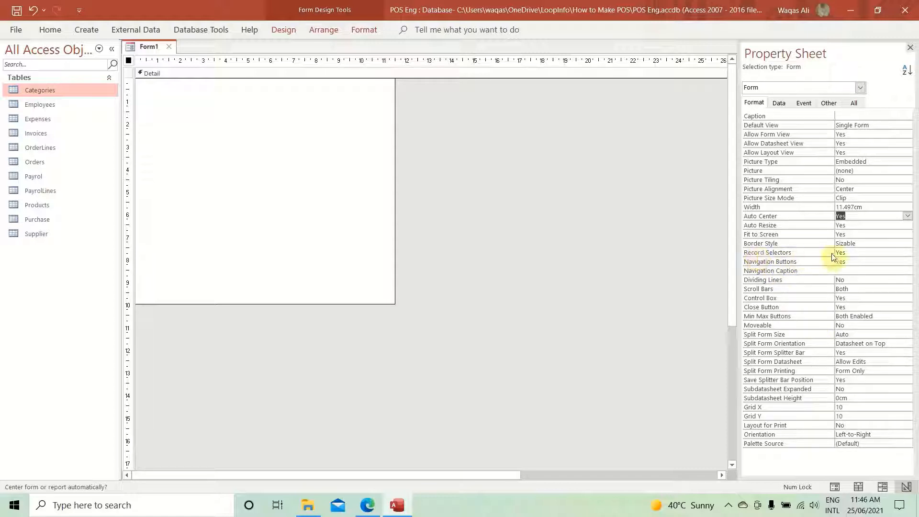
- Set both the Record Selectors and Navigation Buttons properties of the form to No
{"action": "left_click", "coordinate": [858, 252]}
{"action": "left_click", "coordinate": [908, 253]}
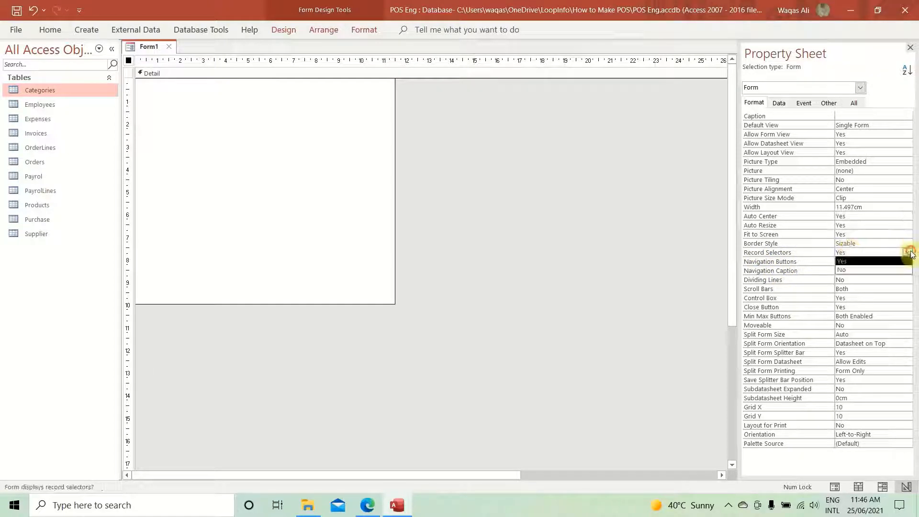
{"action": "left_click", "coordinate": [880, 269]}
{"action": "left_click", "coordinate": [852, 261]}
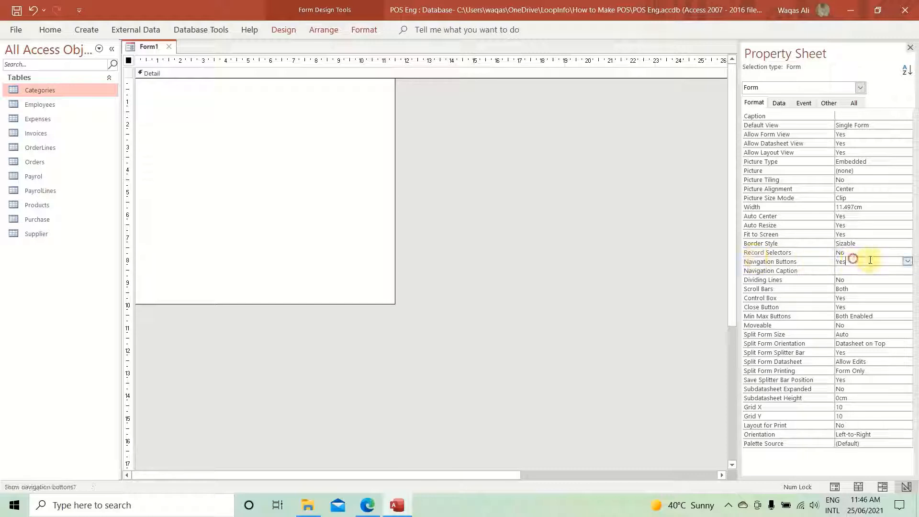
{"action": "left_click", "coordinate": [907, 261]}
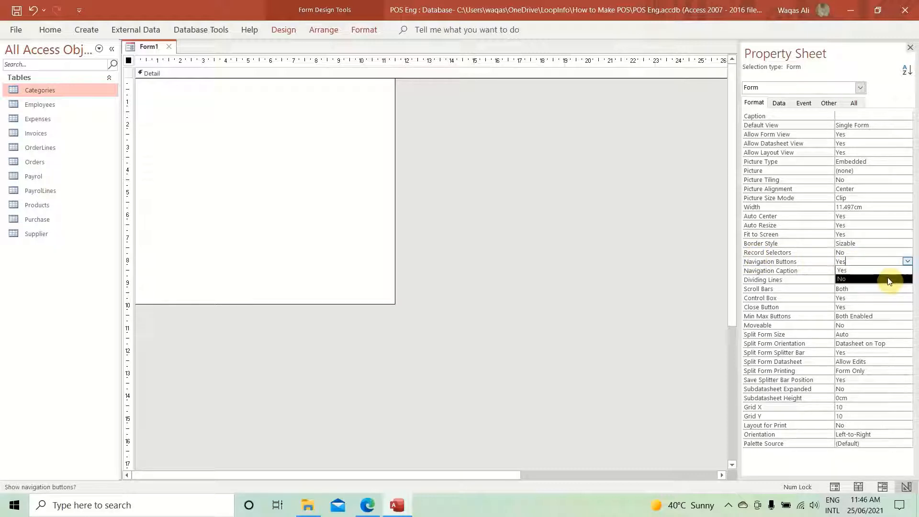
{"action": "left_click", "coordinate": [888, 279]}
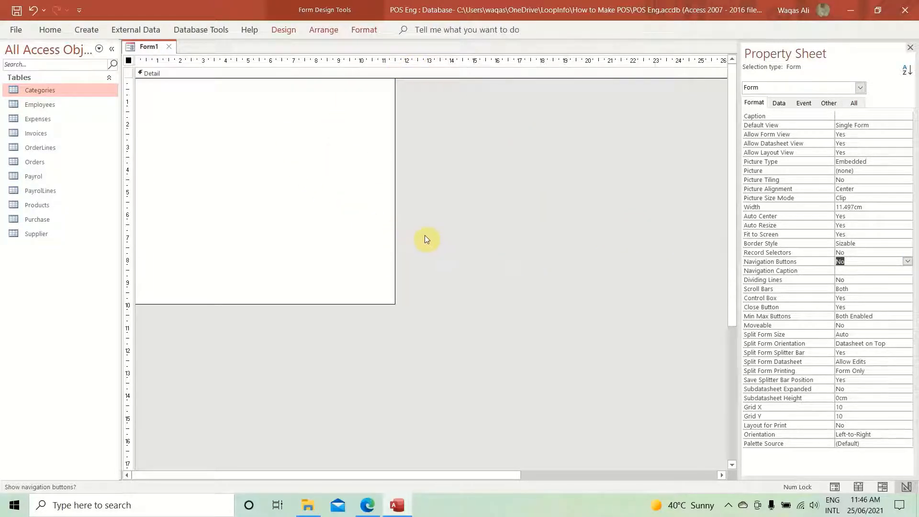
- Set the form's Pop Up and Modal properties to Yes
{"action": "left_click", "coordinate": [828, 103]}
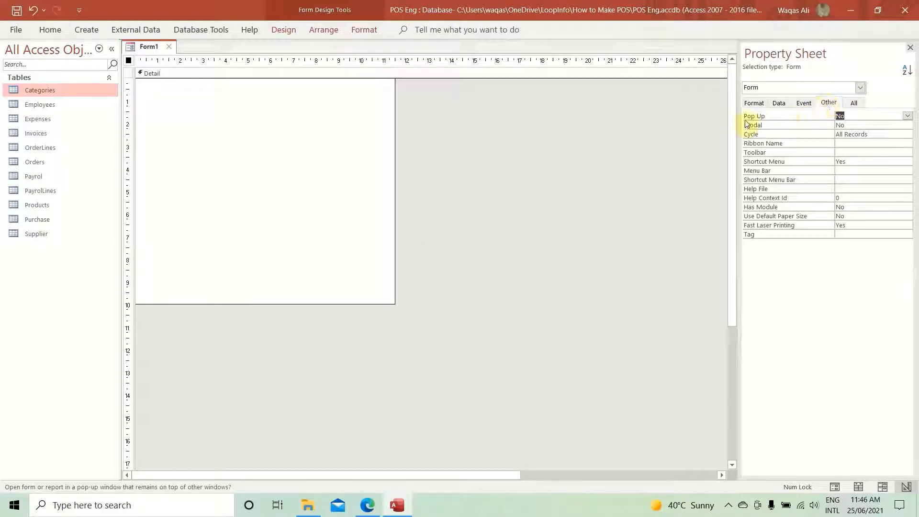
{"action": "left_click", "coordinate": [907, 116]}
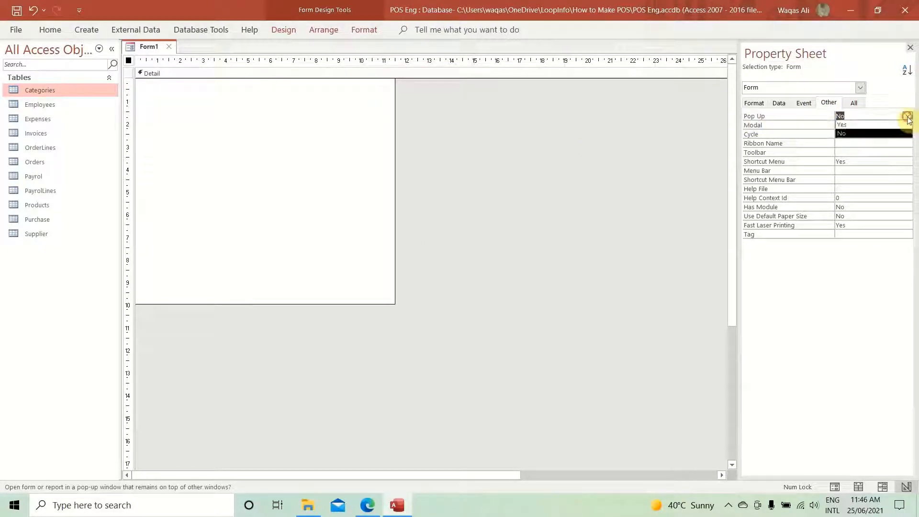
{"action": "left_click", "coordinate": [844, 124]}
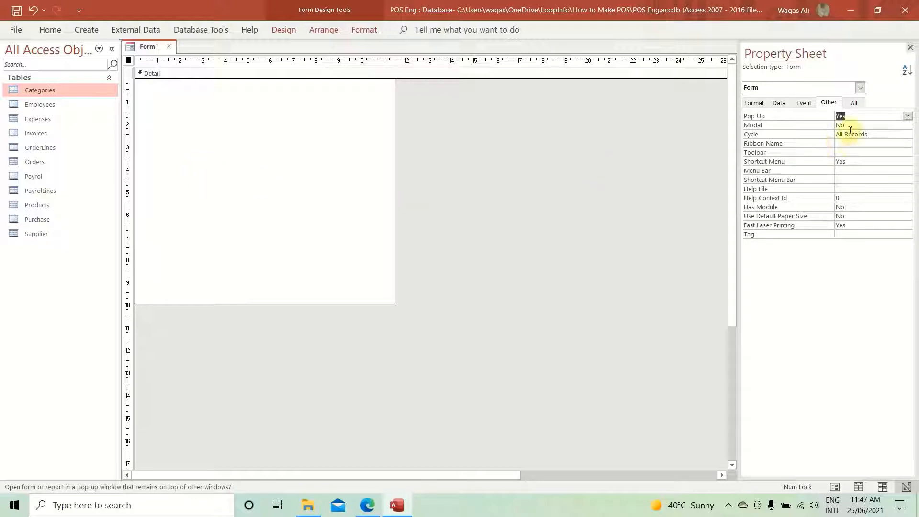
{"action": "left_click", "coordinate": [907, 125]}
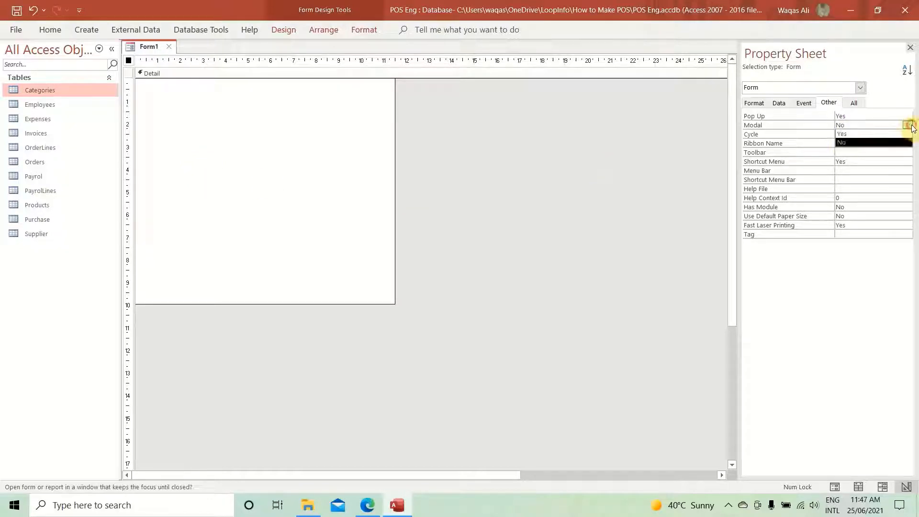
{"action": "left_click", "coordinate": [888, 133]}
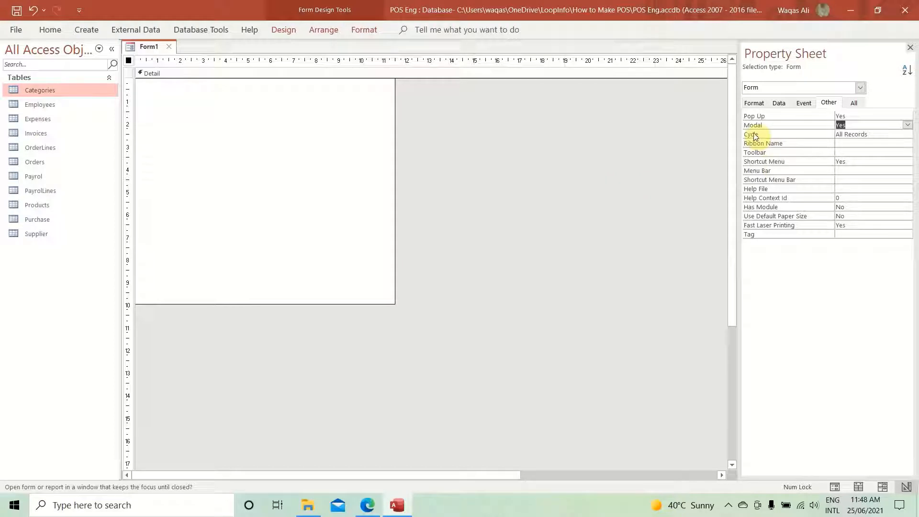
- Review the available options for the form's Cycle property without choosing one
{"action": "left_click", "coordinate": [873, 135]}
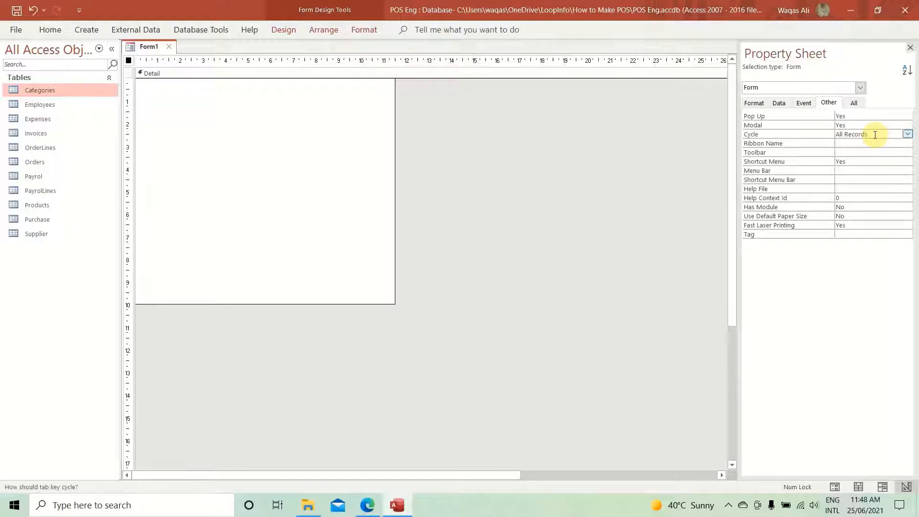
{"action": "left_click", "coordinate": [906, 137]}
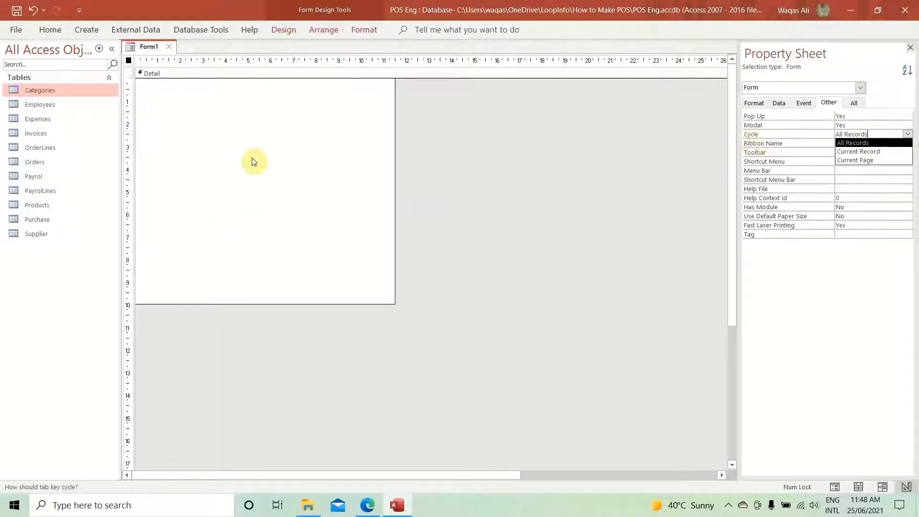
{"action": "left_click", "coordinate": [300, 146]}
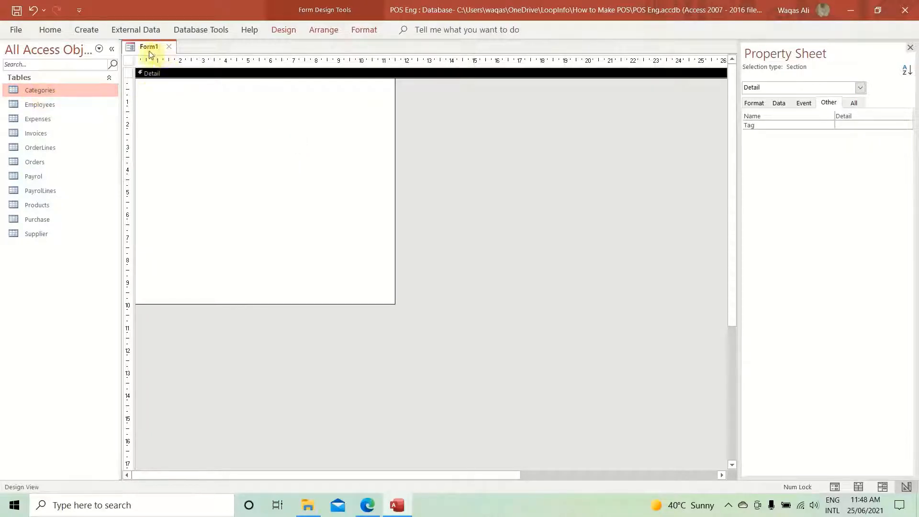
- Open the Categories table, compare its fields with the blank form, and close the table
{"action": "double_click", "coordinate": [34, 88]}
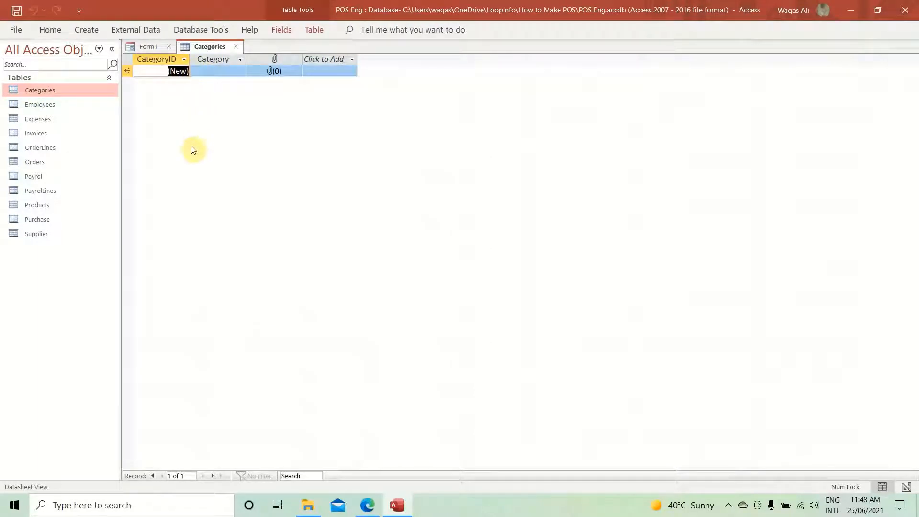
{"action": "left_click", "coordinate": [145, 48]}
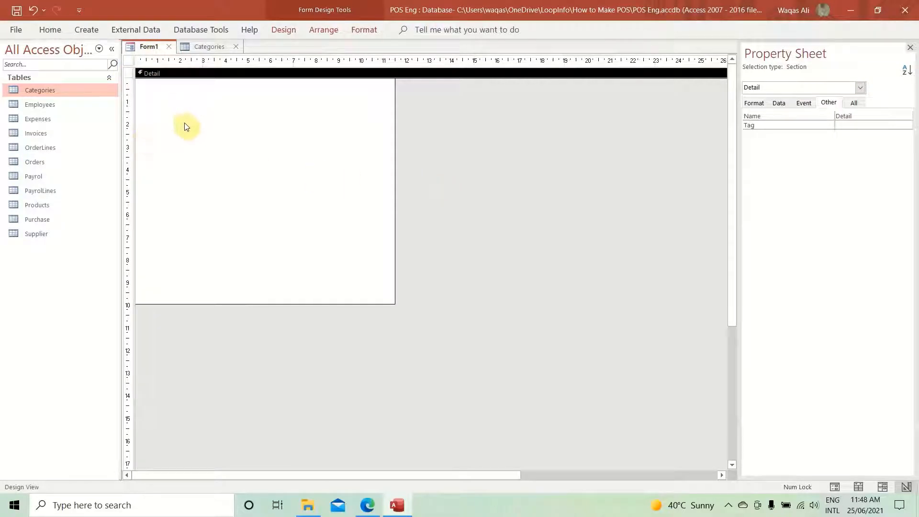
{"action": "left_click", "coordinate": [209, 46]}
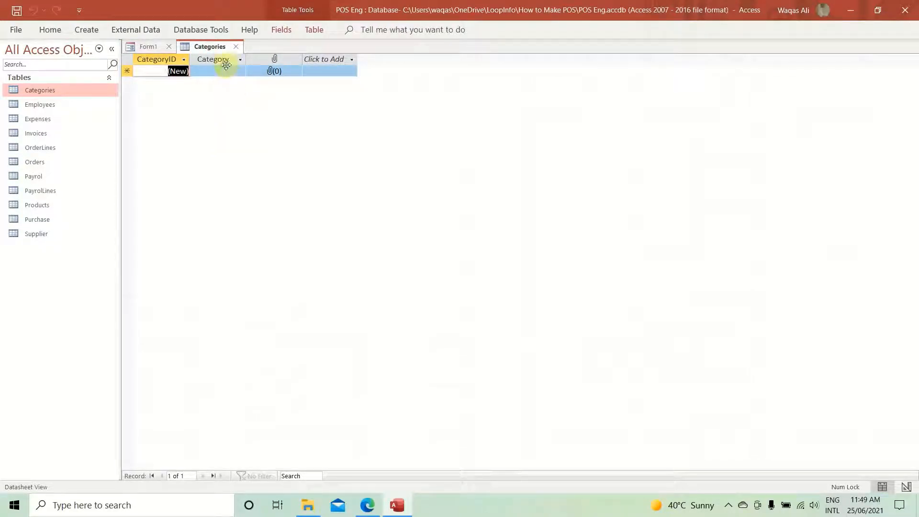
{"action": "left_click", "coordinate": [148, 46]}
{"action": "left_click", "coordinate": [258, 136]}
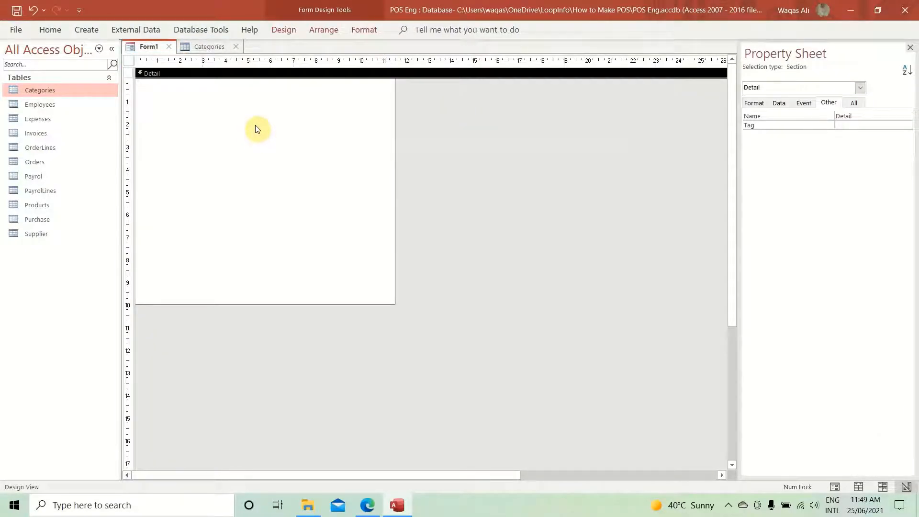
{"action": "left_click", "coordinate": [238, 46]}
- Select the whole form and set its Cycle property to Current Record
{"action": "left_click", "coordinate": [129, 61]}
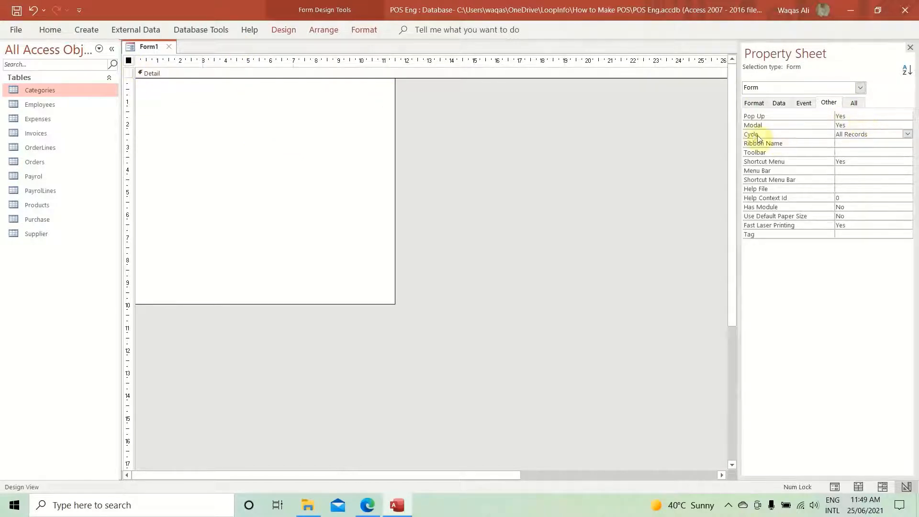
{"action": "left_click", "coordinate": [906, 136]}
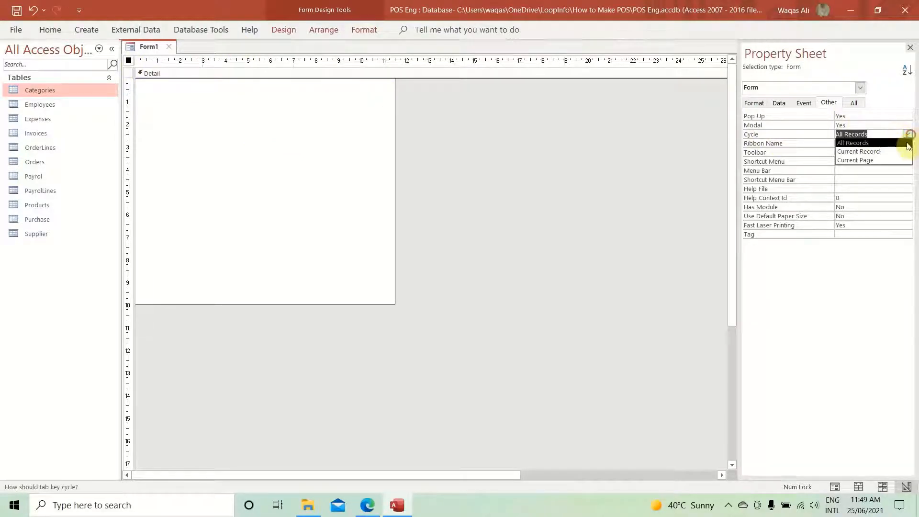
{"action": "left_click", "coordinate": [901, 151]}
{"action": "left_click", "coordinate": [333, 197]}
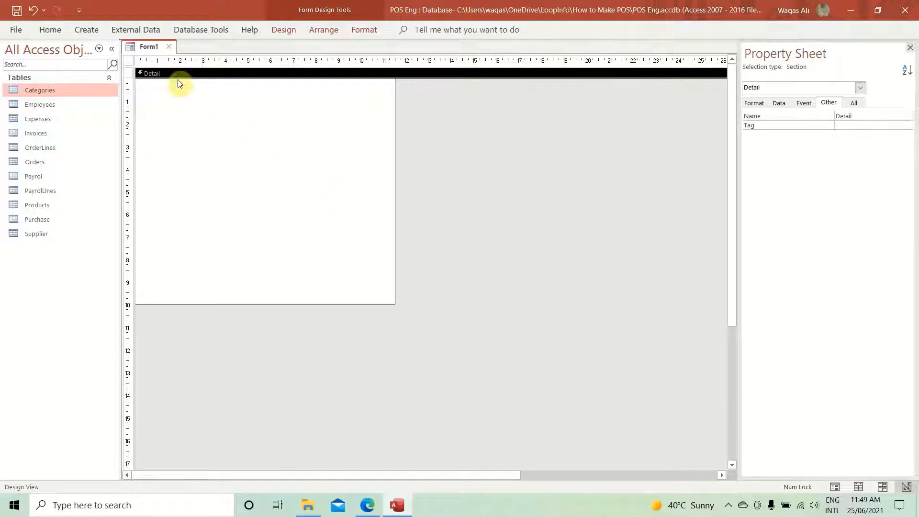
- Preview the form in Form View, move its pop-up window around, and return to Design View
{"action": "right_click", "coordinate": [138, 47]}
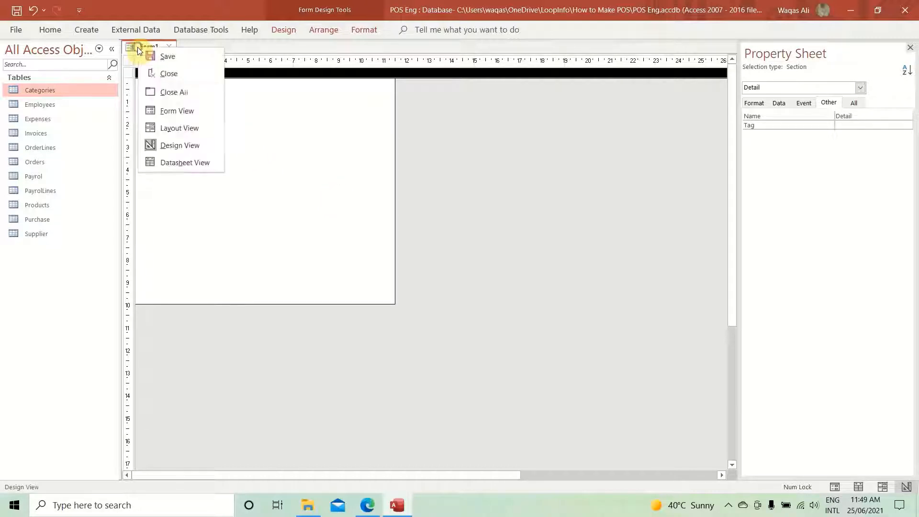
{"action": "left_click", "coordinate": [169, 115]}
{"action": "left_click_drag", "start_coordinate": [229, 61], "coordinate": [487, 101]}
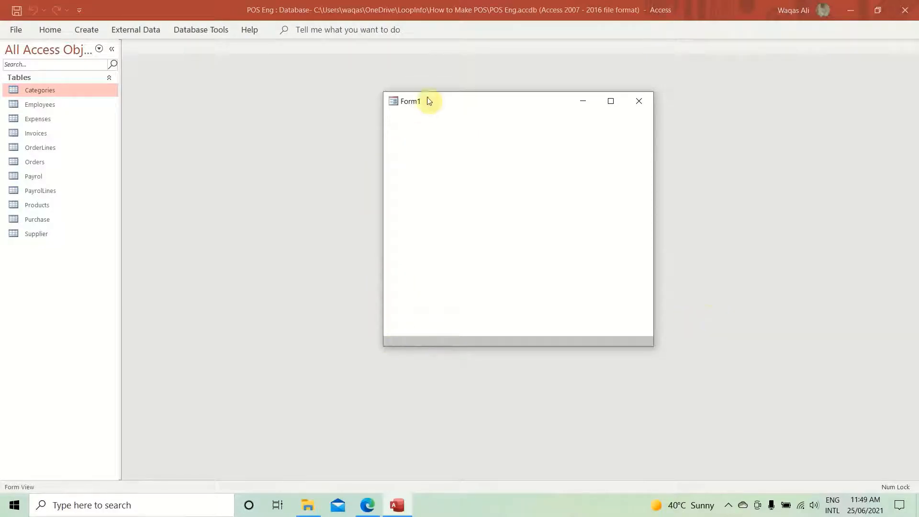
{"action": "left_click_drag", "start_coordinate": [504, 97], "coordinate": [480, 108]}
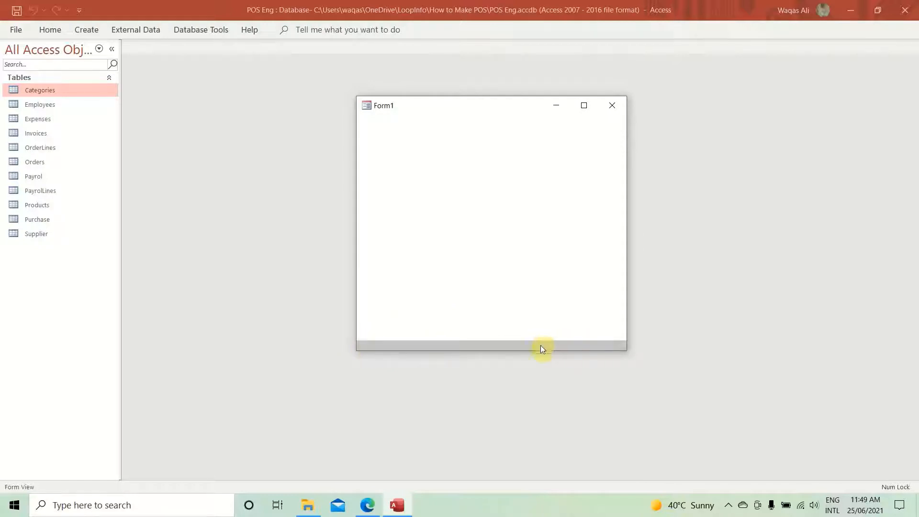
{"action": "left_click", "coordinate": [481, 345]}
{"action": "right_click", "coordinate": [489, 205]}
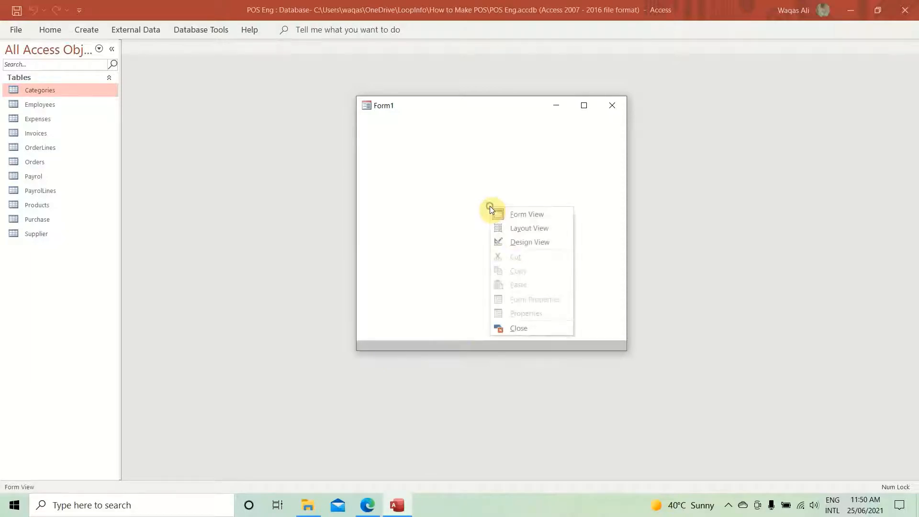
{"action": "left_click", "coordinate": [513, 242]}
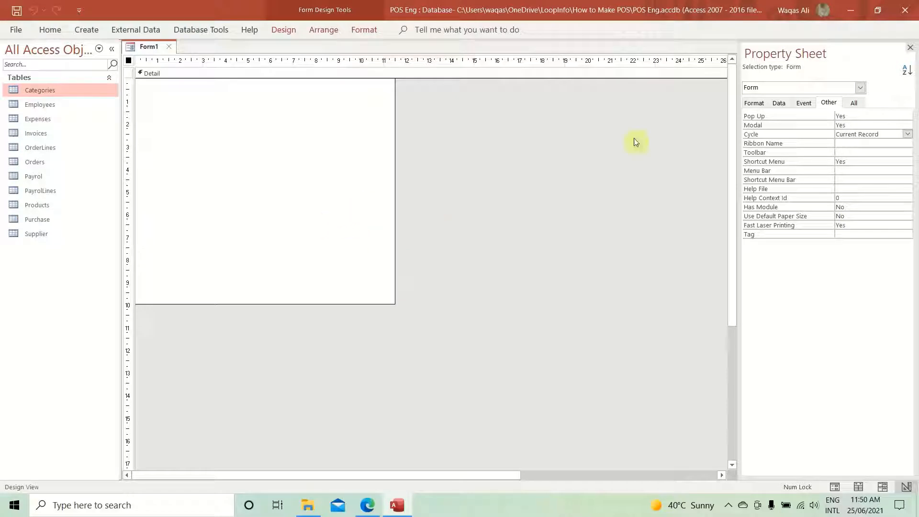
- Review the available options for the form's Default View property without choosing one
{"action": "left_click", "coordinate": [748, 105]}
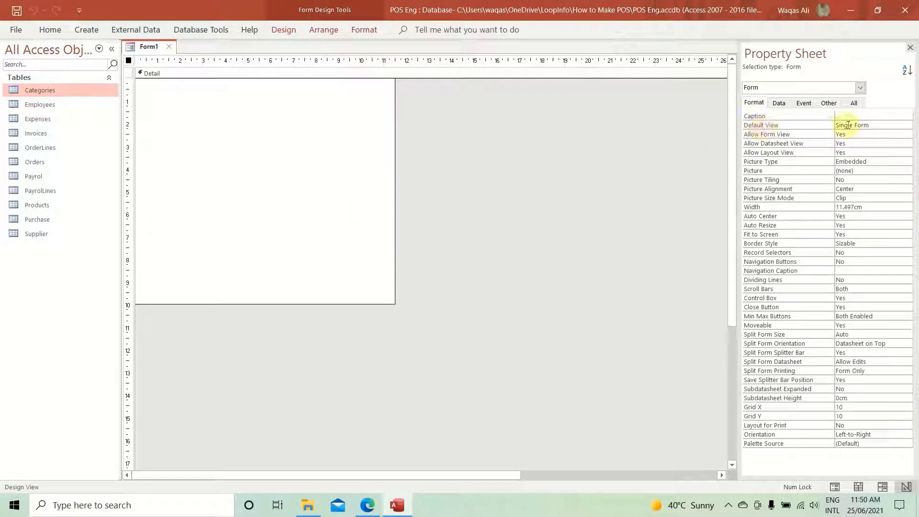
{"action": "left_click", "coordinate": [876, 125]}
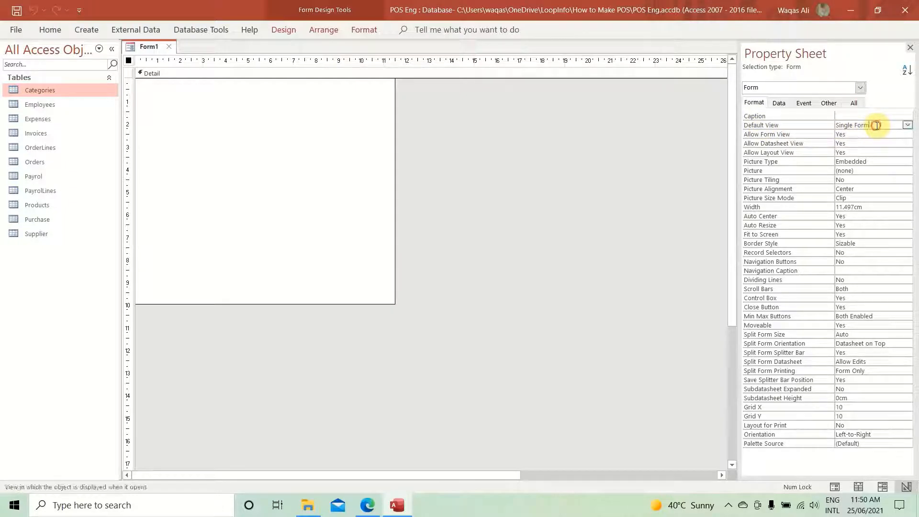
{"action": "left_click", "coordinate": [907, 126]}
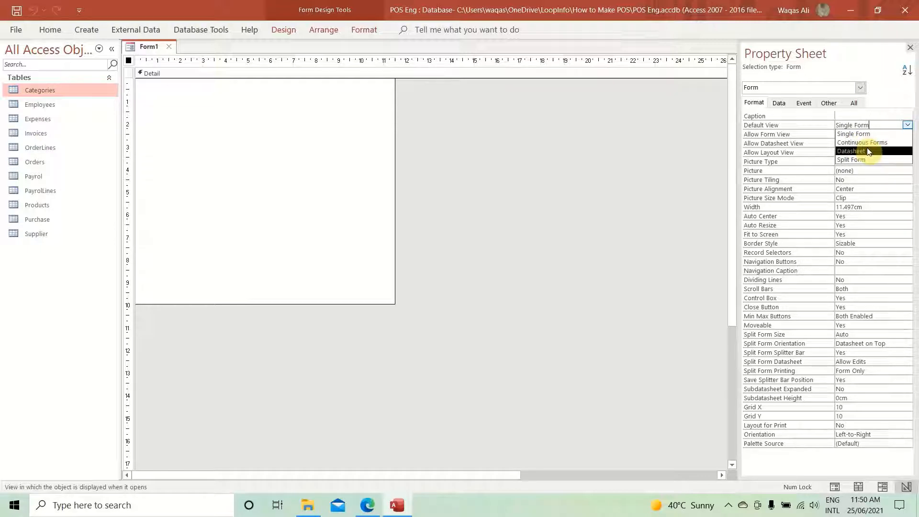
{"action": "left_click", "coordinate": [647, 223]}
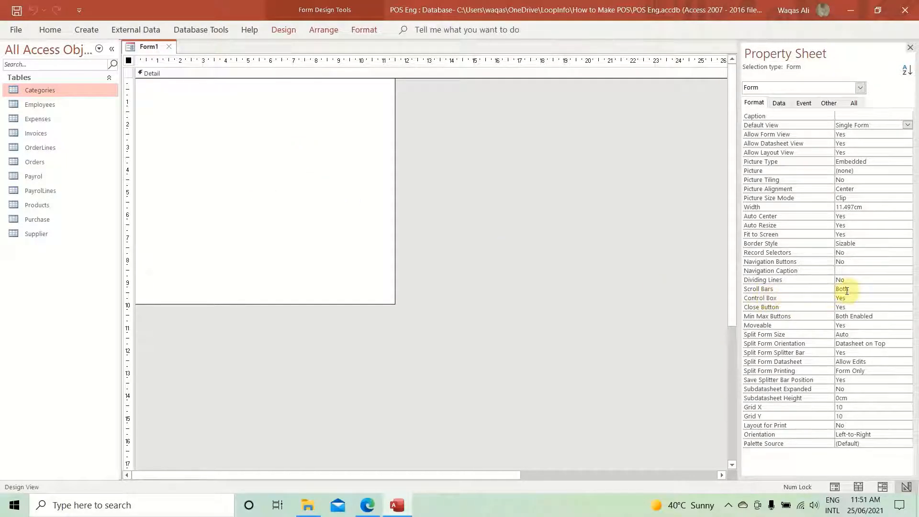
- Set the form's Scroll Bars property to Neither
{"action": "left_click", "coordinate": [866, 289]}
{"action": "left_click", "coordinate": [905, 290]}
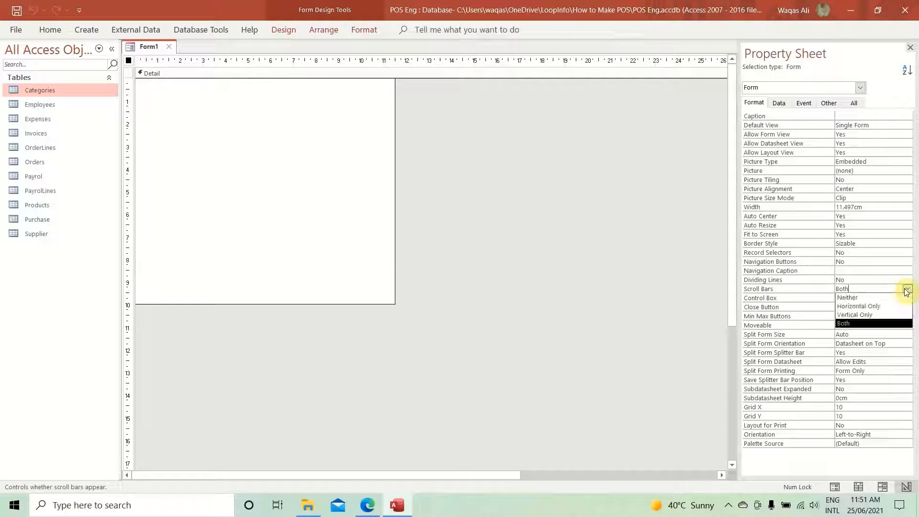
{"action": "left_click", "coordinate": [890, 297]}
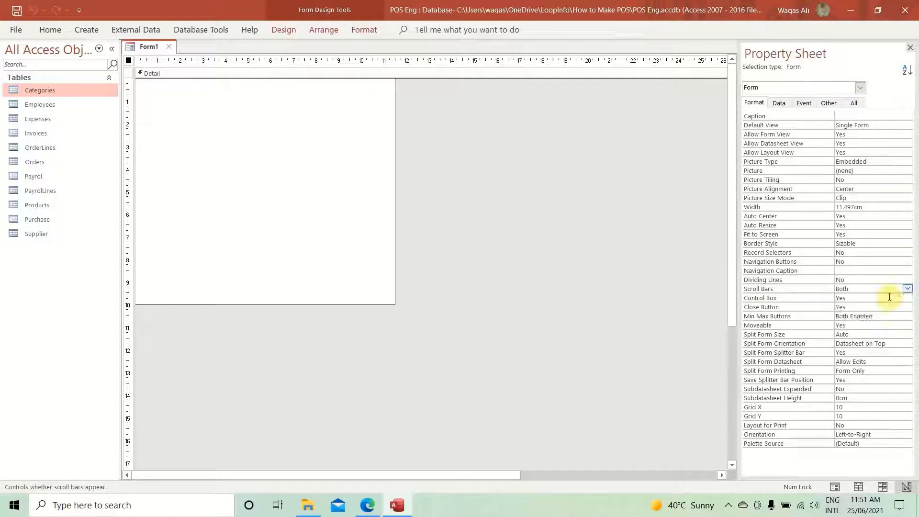
- Set the form's Caption property to Categories
{"action": "left_click", "coordinate": [830, 117]}
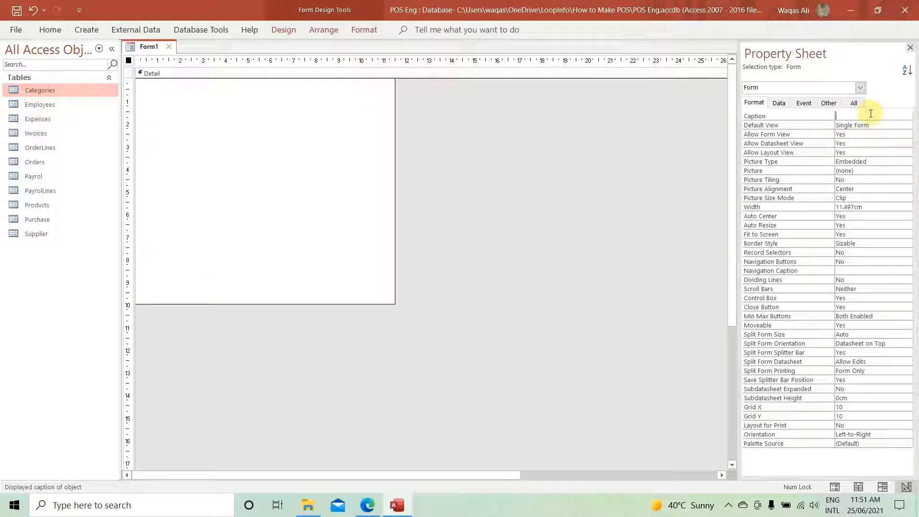
{"action": "type", "text": "Categories"}
{"action": "key", "text": "Return"}
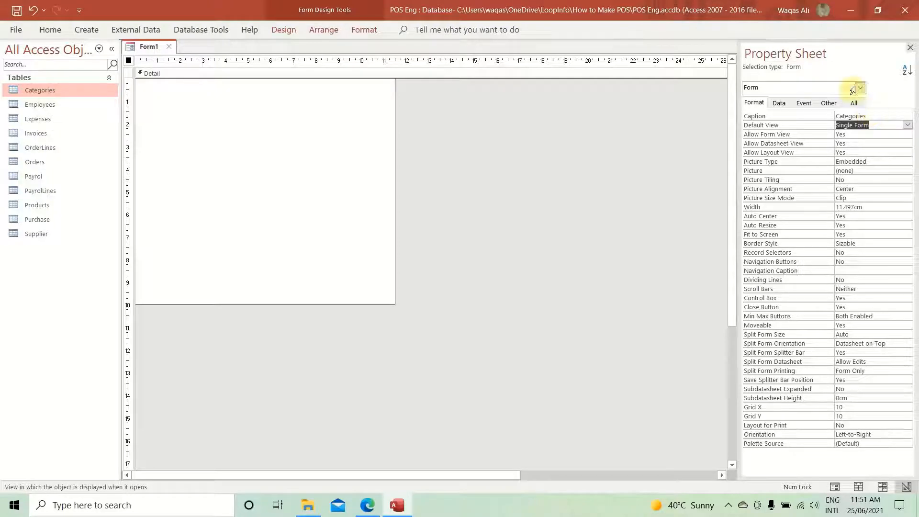
- Save the new form under the name CategoriesF
{"action": "right_click", "coordinate": [139, 47]}
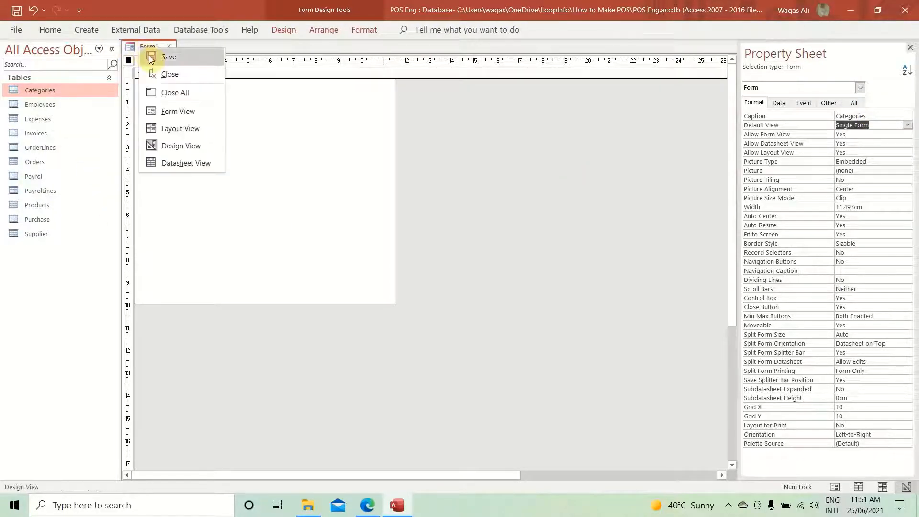
{"action": "left_click", "coordinate": [149, 56]}
{"action": "key", "text": "End"}
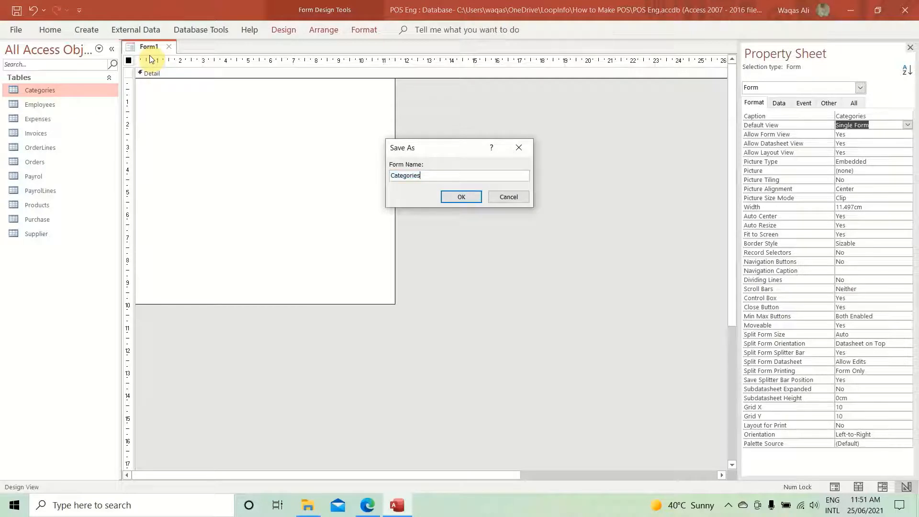
{"action": "type", "text": "F"}
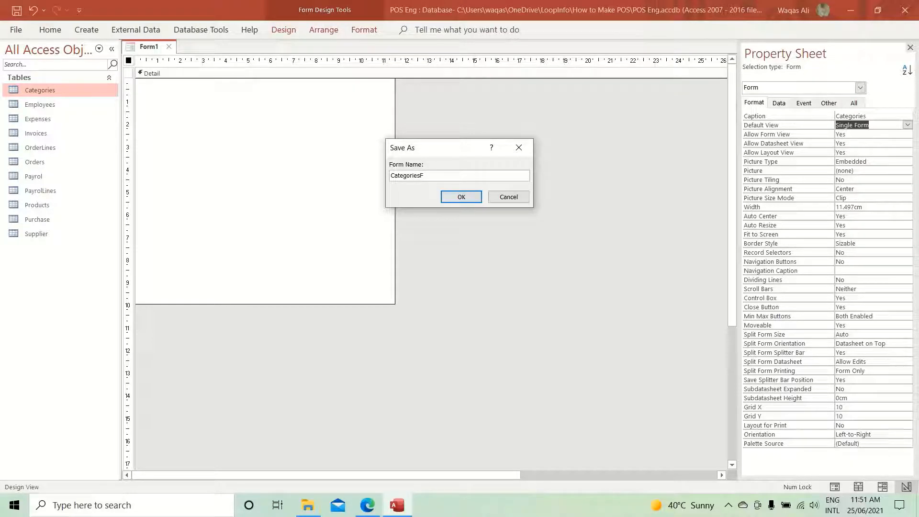
{"action": "left_click", "coordinate": [461, 196]}
{"action": "right_click", "coordinate": [149, 48]}
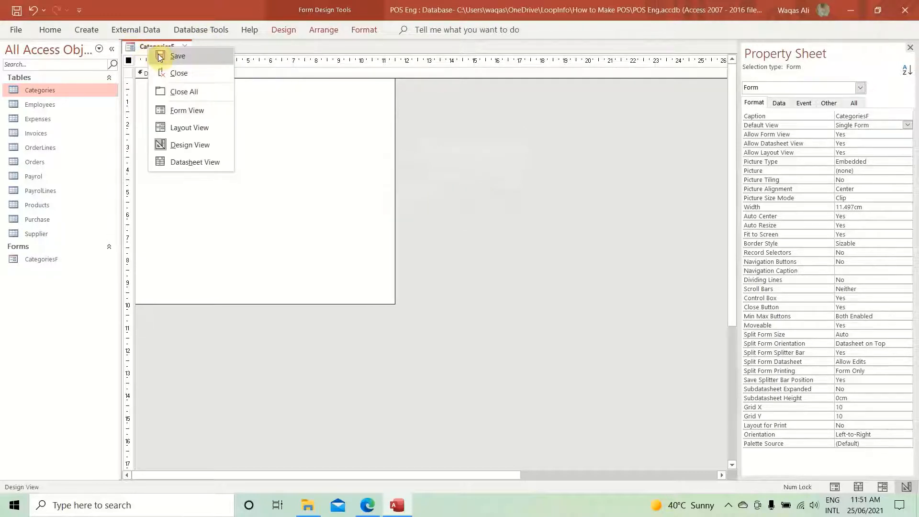
{"action": "left_click", "coordinate": [154, 54]}
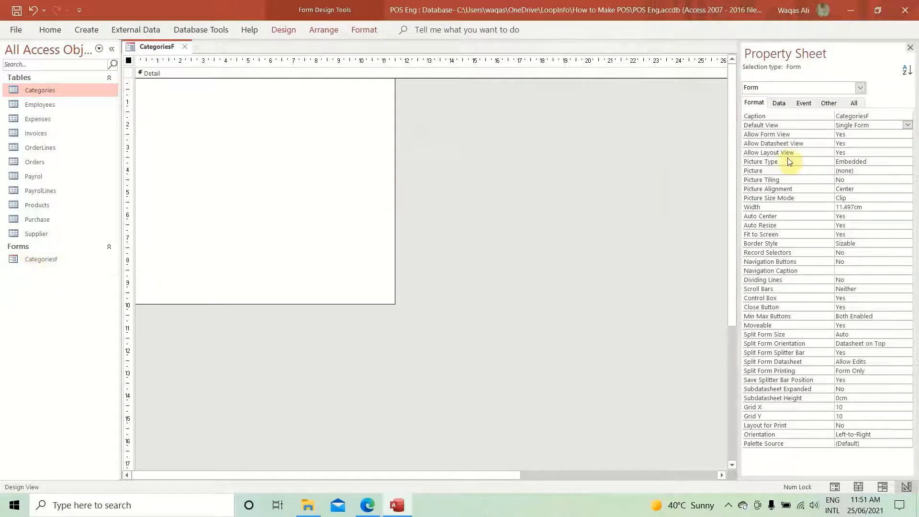
- Change the caption of the CategoriesF form back to Categories and save the form
{"action": "left_click", "coordinate": [866, 117]}
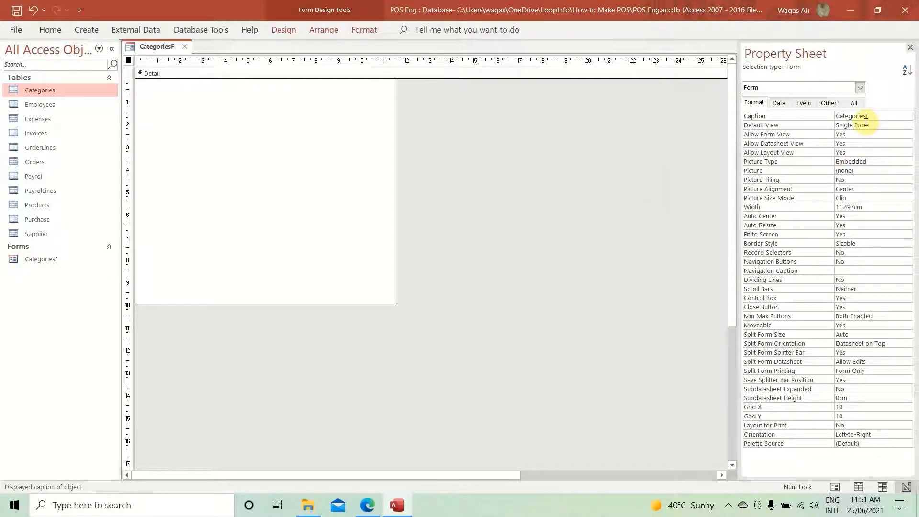
{"action": "left_click", "coordinate": [866, 124]}
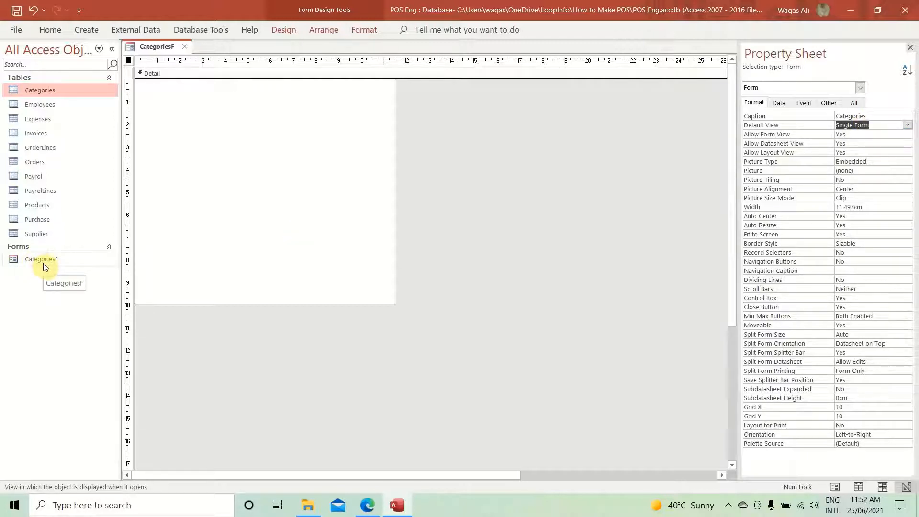
{"action": "right_click", "coordinate": [154, 47]}
{"action": "left_click", "coordinate": [154, 48]}
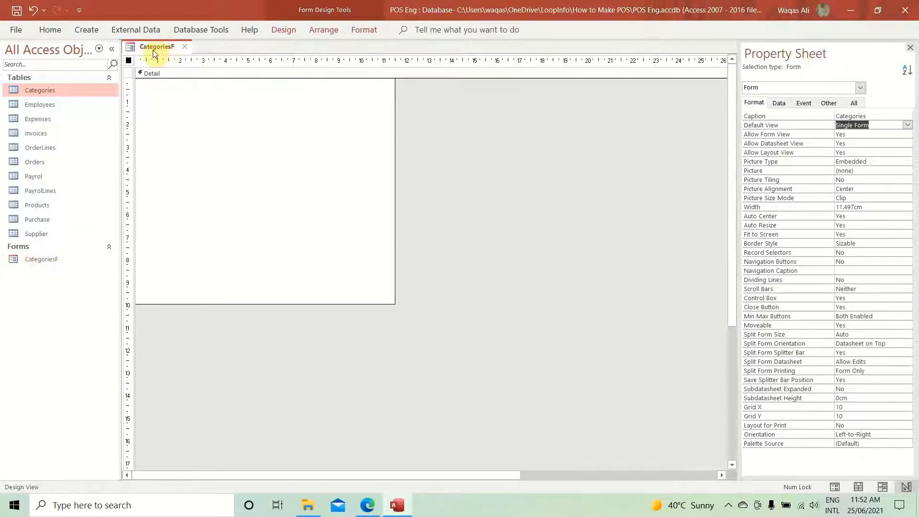
- Preview the captioned form in Form View, reposition its pop-up window, and return to Design View
{"action": "right_click", "coordinate": [154, 48]}
{"action": "left_click", "coordinate": [193, 118]}
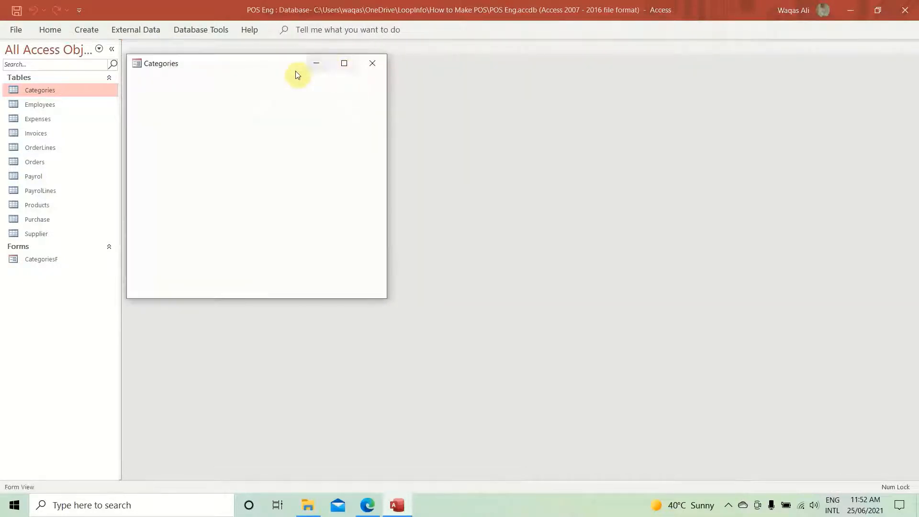
{"action": "left_click_drag", "start_coordinate": [255, 71], "coordinate": [451, 138]}
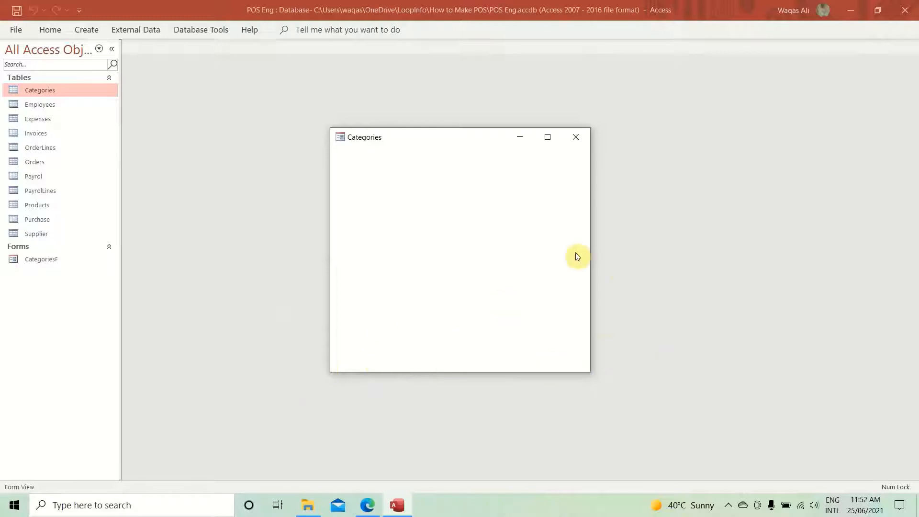
{"action": "mouse_move", "coordinate": [444, 138]}
{"action": "left_mouse_down"}
{"action": "mouse_move", "coordinate": [573, 107]}
{"action": "mouse_move", "coordinate": [228, 205]}
{"action": "mouse_move", "coordinate": [454, 245]}
{"action": "mouse_move", "coordinate": [530, 219]}
{"action": "mouse_move", "coordinate": [525, 165]}
{"action": "mouse_move", "coordinate": [391, 163]}
{"action": "mouse_move", "coordinate": [443, 147]}
{"action": "left_mouse_up"}
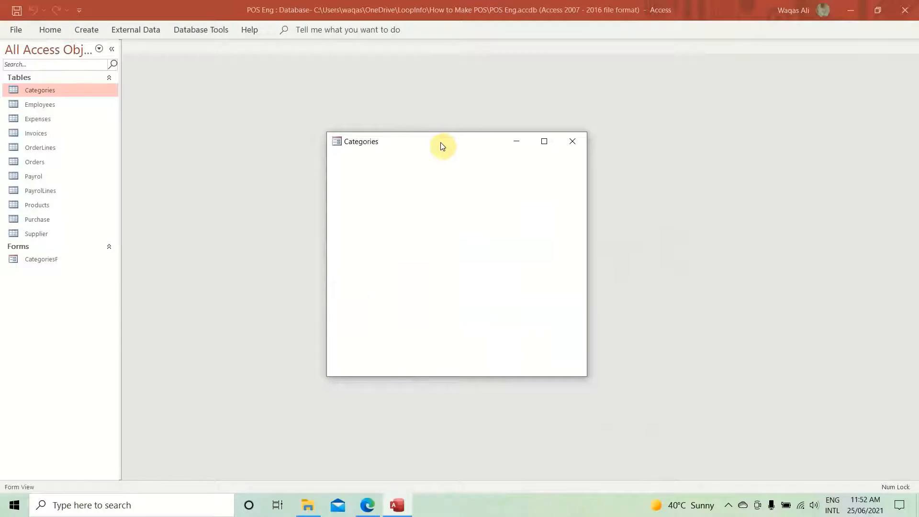
{"action": "right_click", "coordinate": [433, 236]}
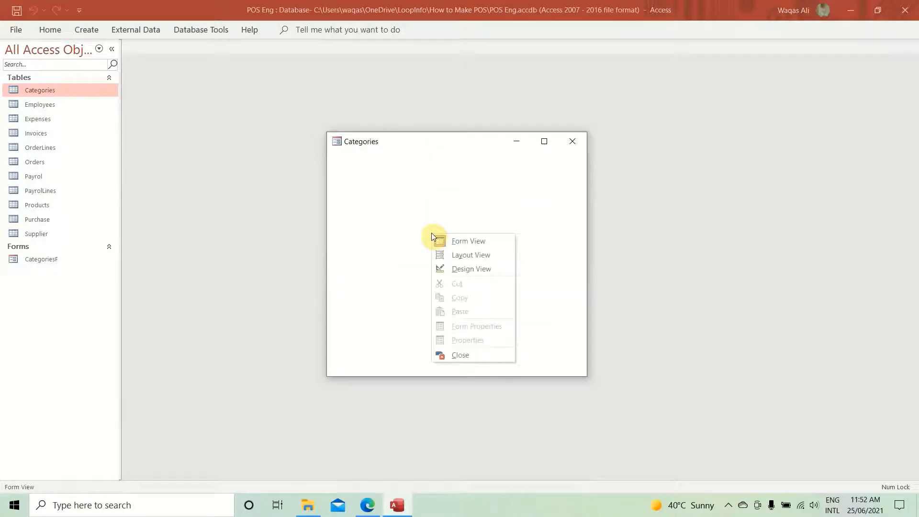
{"action": "left_click", "coordinate": [462, 271]}
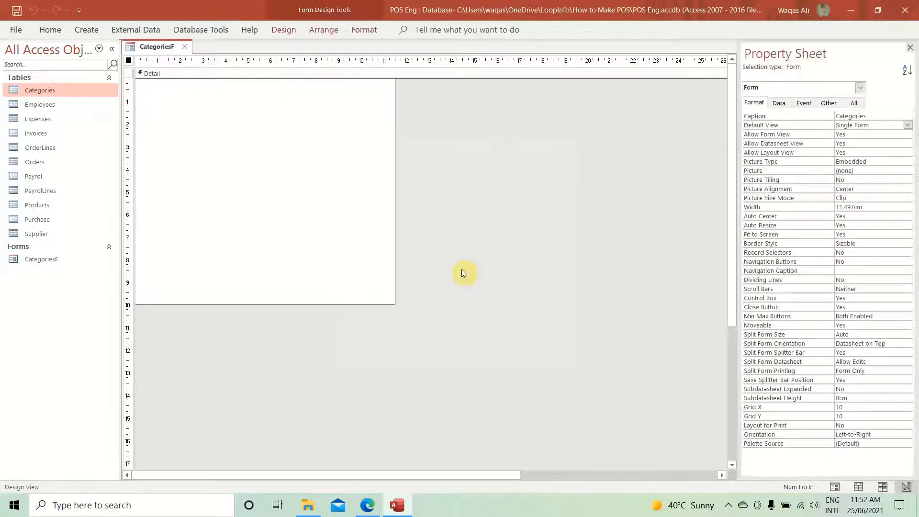
- Add form header and footer sections, collapsing the footer and shortening the Detail section to about 5 cm
{"action": "right_click", "coordinate": [230, 178]}
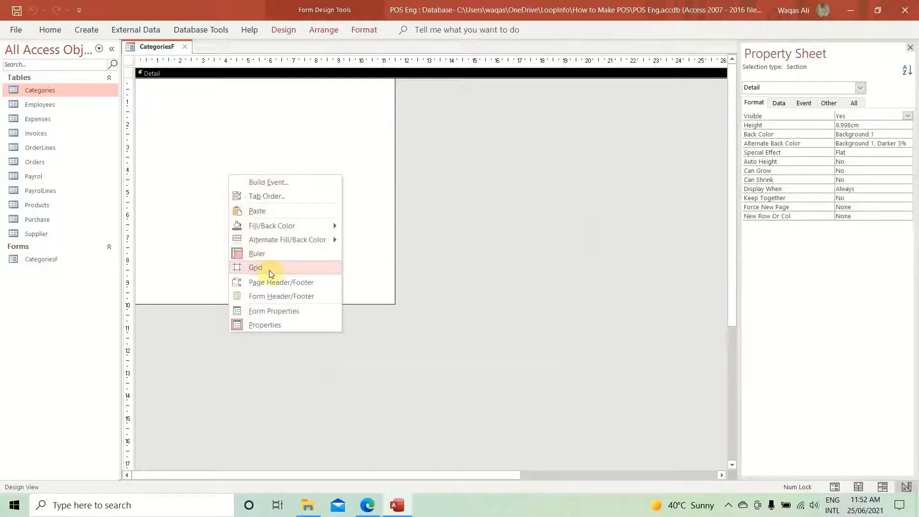
{"action": "left_click", "coordinate": [286, 294]}
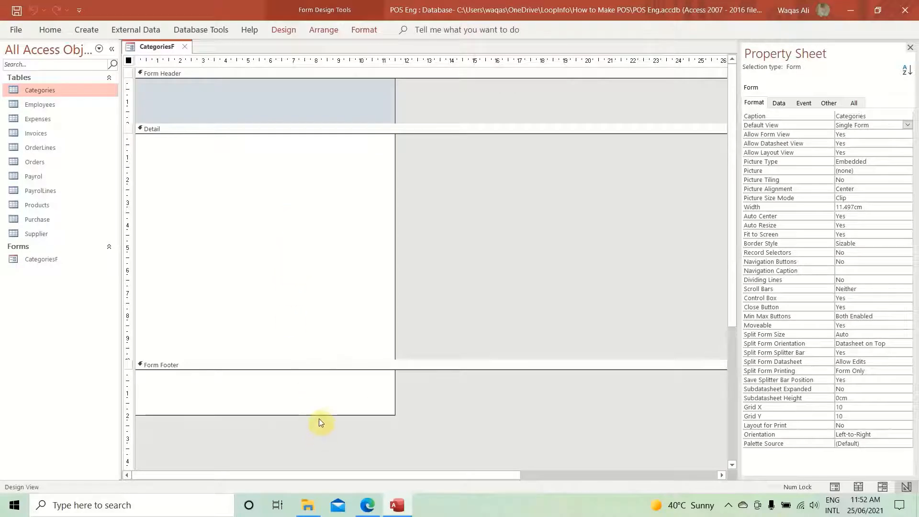
{"action": "left_click_drag", "start_coordinate": [318, 416], "coordinate": [285, 246]}
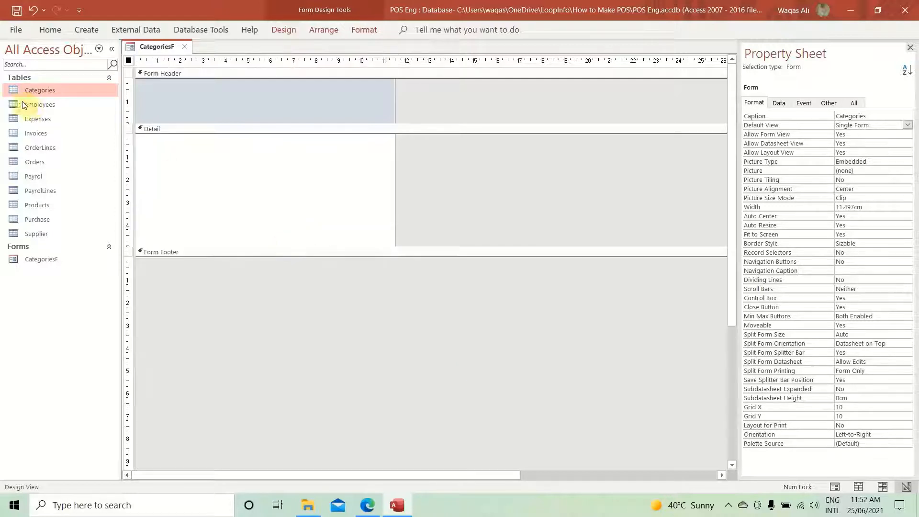
- Check the fields of the Categories table and reduce the form header's height to about 1.4 cm
{"action": "double_click", "coordinate": [38, 91]}
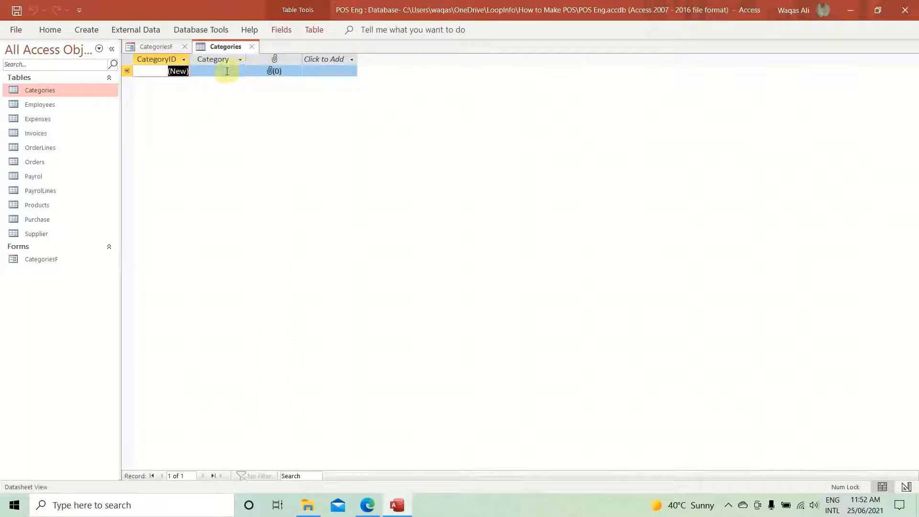
{"action": "left_click", "coordinate": [157, 48]}
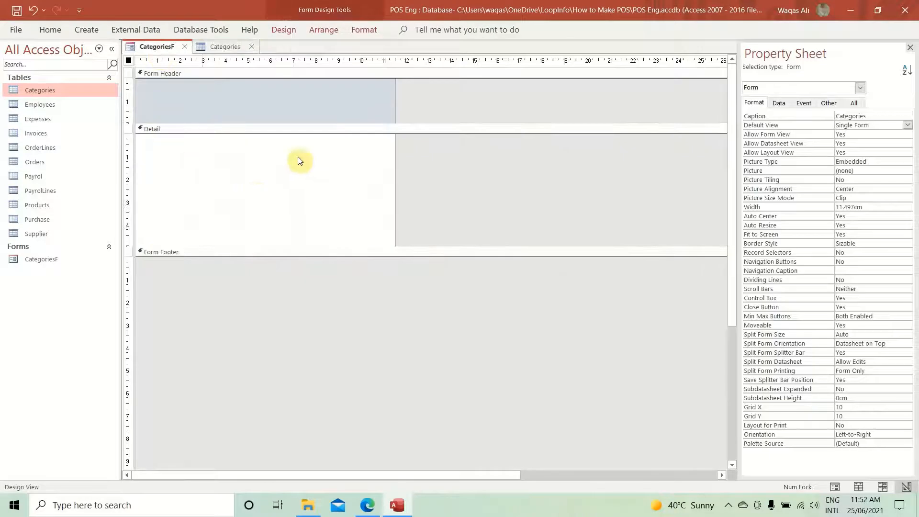
{"action": "left_click_drag", "start_coordinate": [259, 124], "coordinate": [259, 108]}
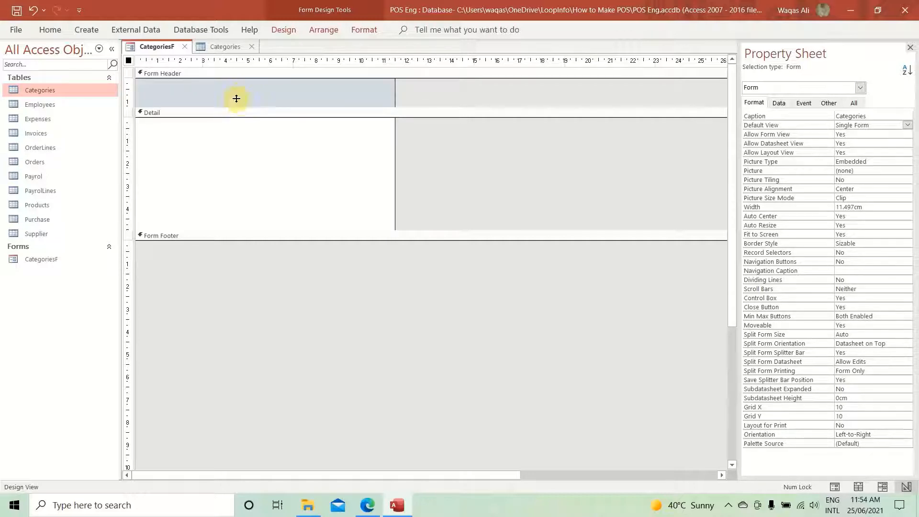
{"action": "left_click_drag", "start_coordinate": [235, 107], "coordinate": [235, 110]}
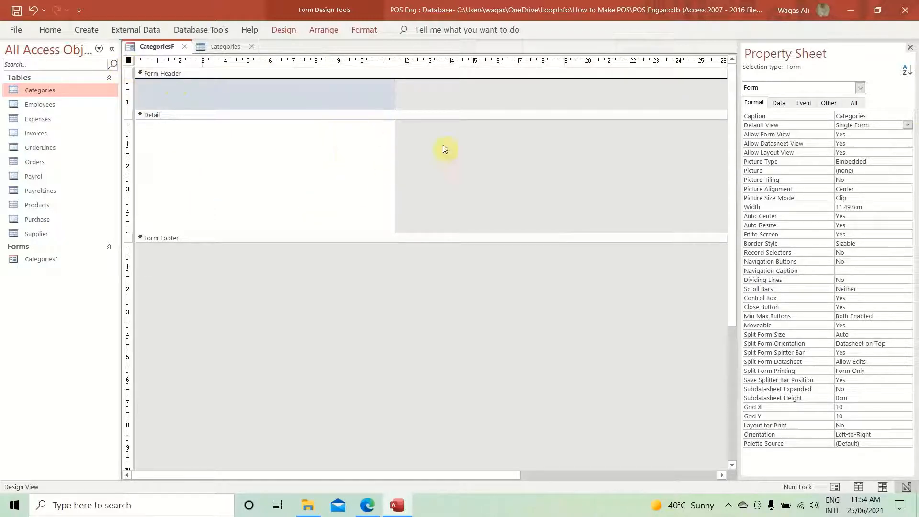
- Review the tables offered for the form's Record Source property, open its query builder, and close it without building a query
{"action": "left_click", "coordinate": [778, 103]}
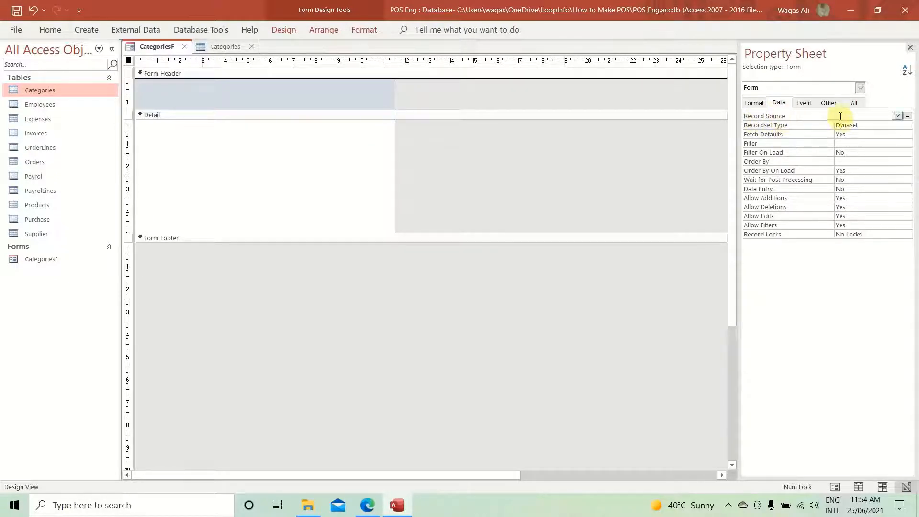
{"action": "left_click", "coordinate": [879, 116]}
{"action": "left_click", "coordinate": [897, 116]}
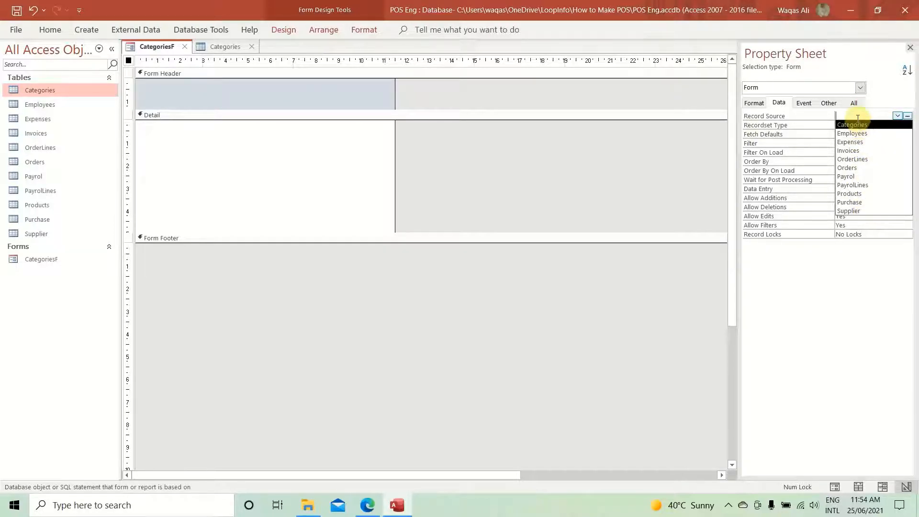
{"action": "left_click", "coordinate": [900, 100]}
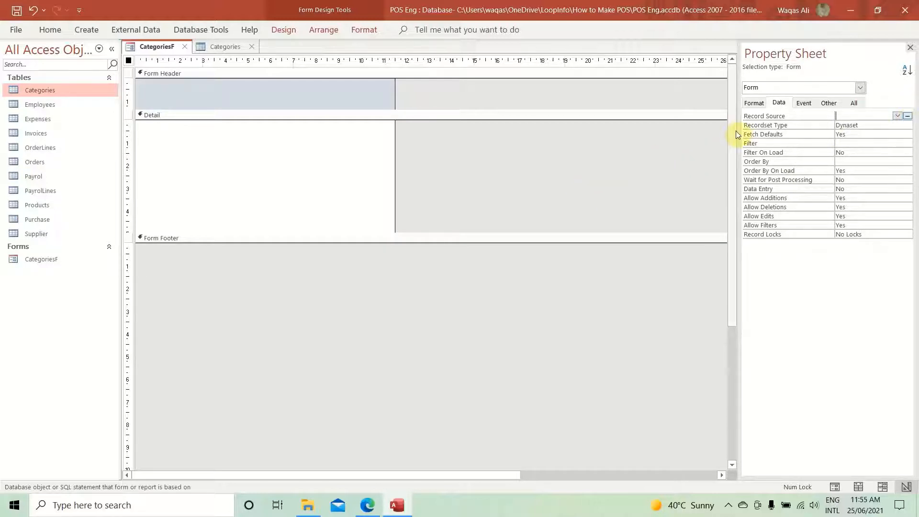
{"action": "left_click", "coordinate": [907, 116]}
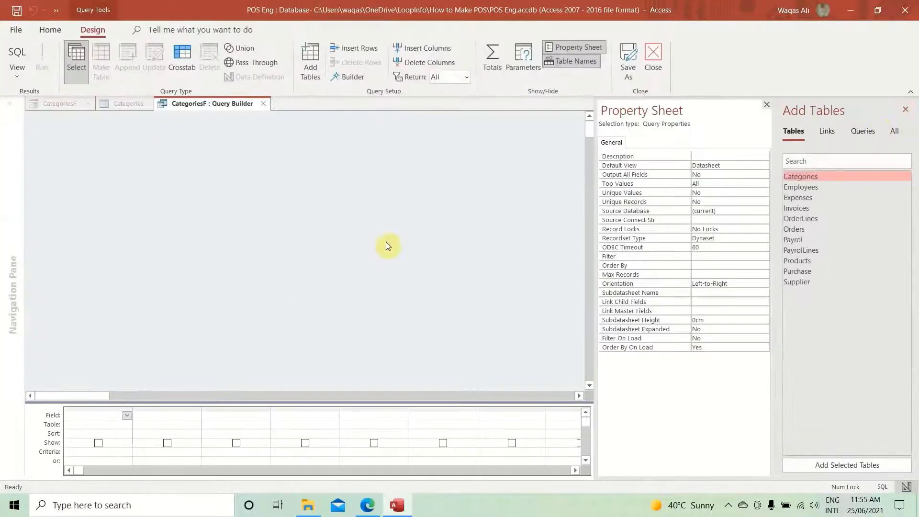
{"action": "left_click", "coordinate": [764, 105]}
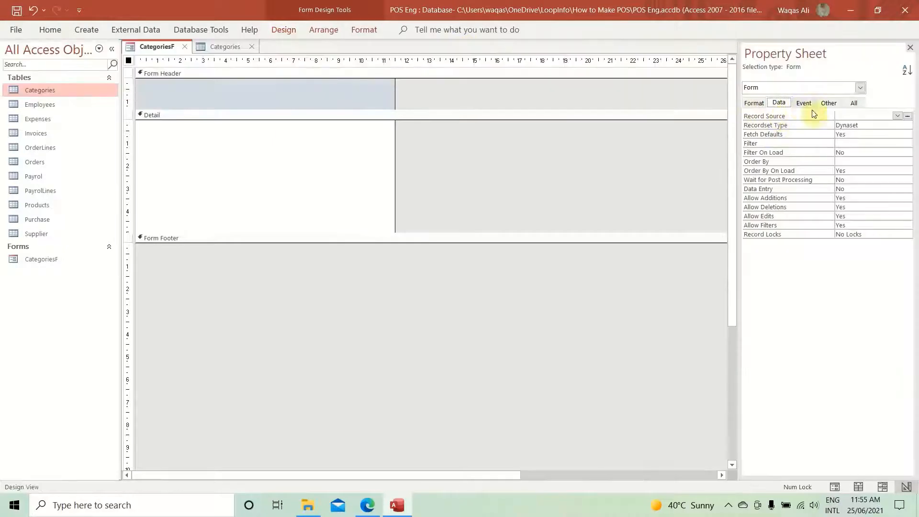
- Set the form's Record Source property to the Categories table and close the open Categories datasheet
{"action": "left_click", "coordinate": [897, 116]}
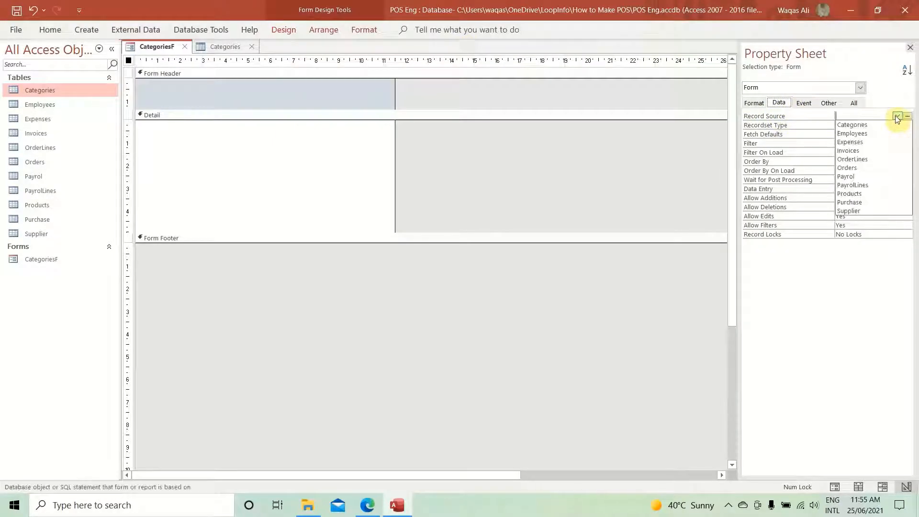
{"action": "left_click", "coordinate": [853, 125]}
{"action": "left_click", "coordinate": [280, 164]}
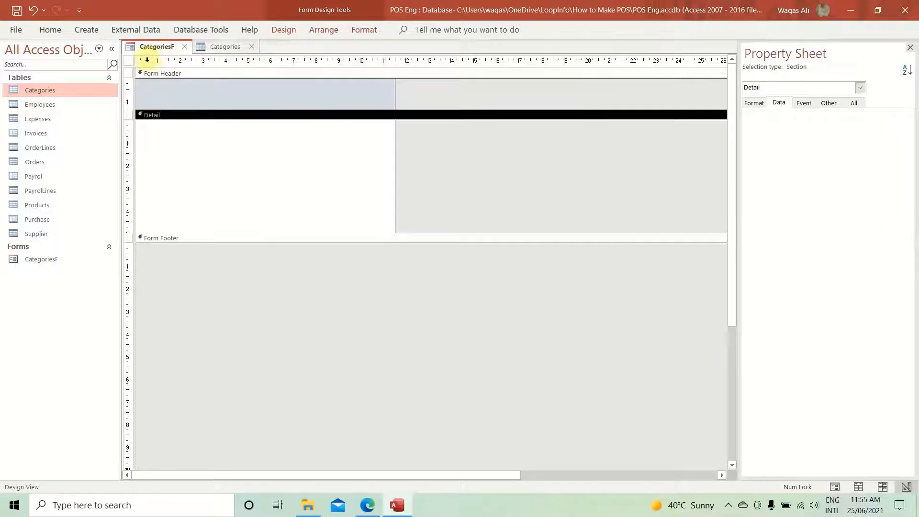
{"action": "left_click", "coordinate": [130, 61]}
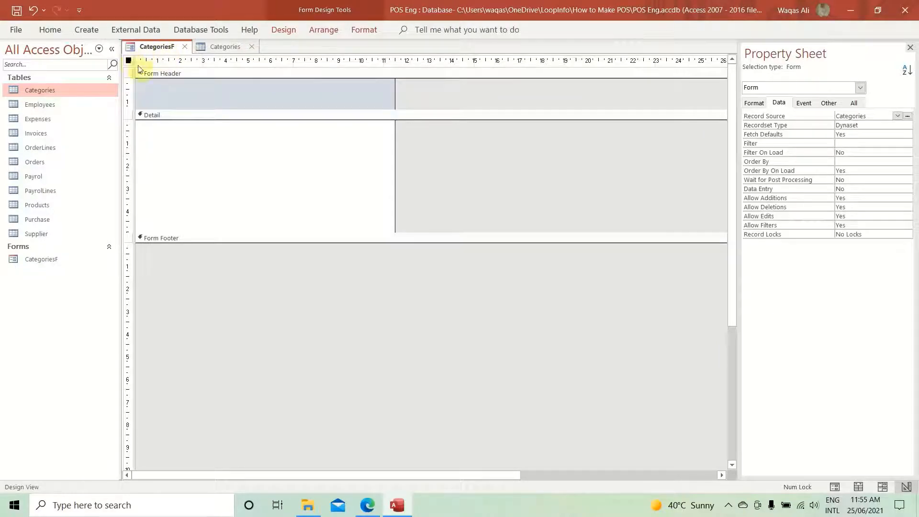
{"action": "left_click", "coordinate": [222, 47]}
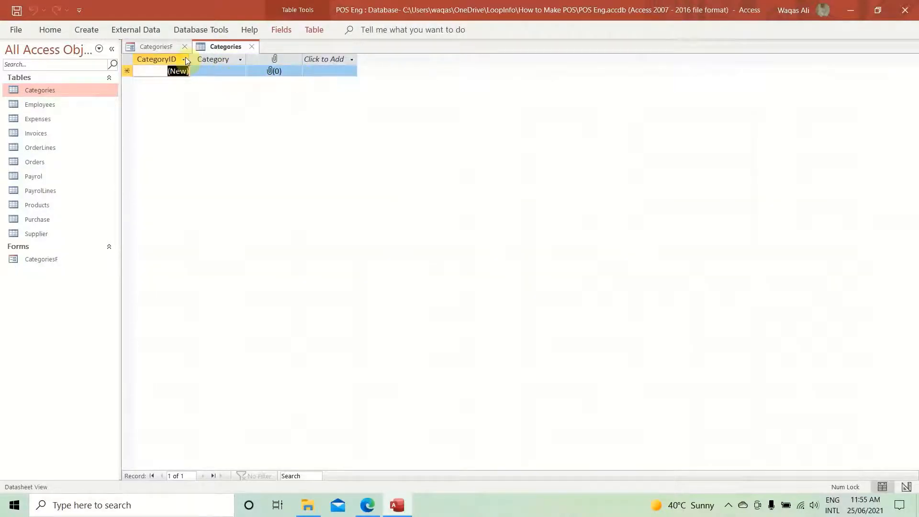
{"action": "left_click", "coordinate": [251, 46]}
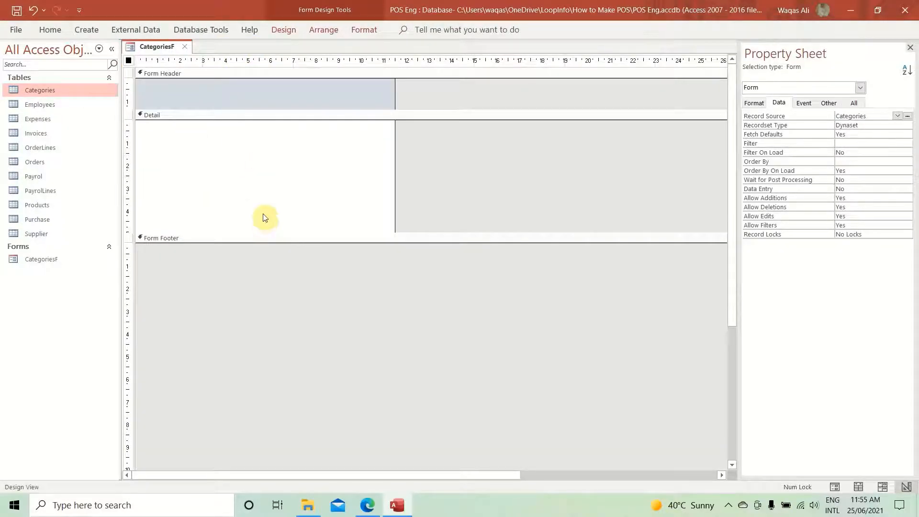
- Add the CategoryID, Category and Picture fields from the field list to the Detail section, with Picture beside the other two
{"action": "left_click", "coordinate": [279, 30]}
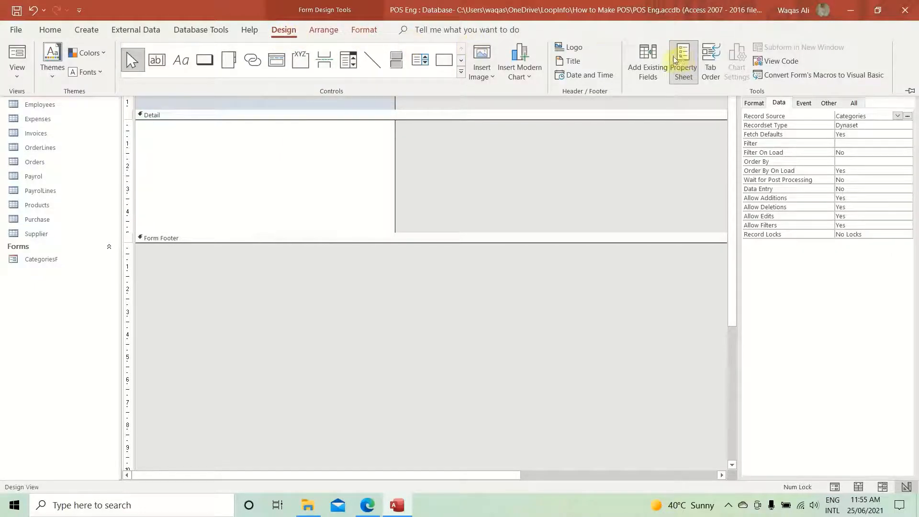
{"action": "left_click", "coordinate": [647, 69]}
{"action": "left_click", "coordinate": [765, 125]}
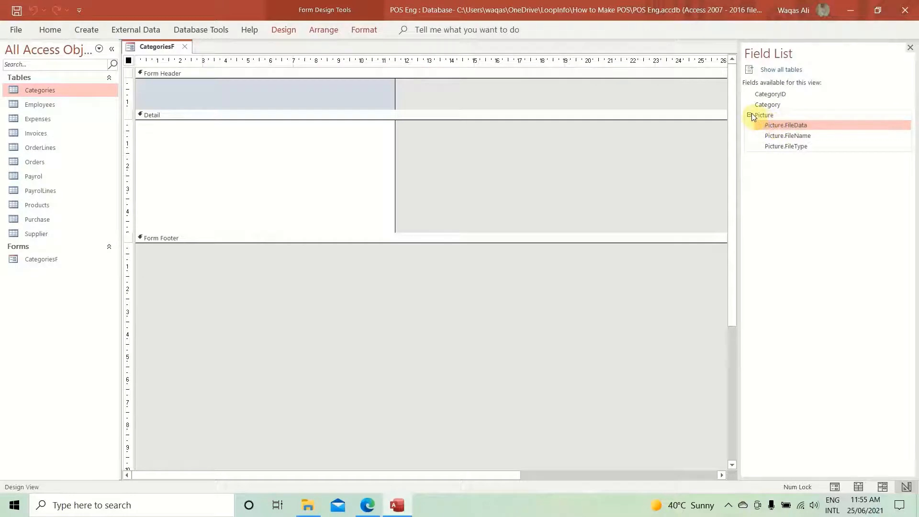
{"action": "left_click", "coordinate": [749, 114]}
{"action": "left_click", "coordinate": [767, 95]}
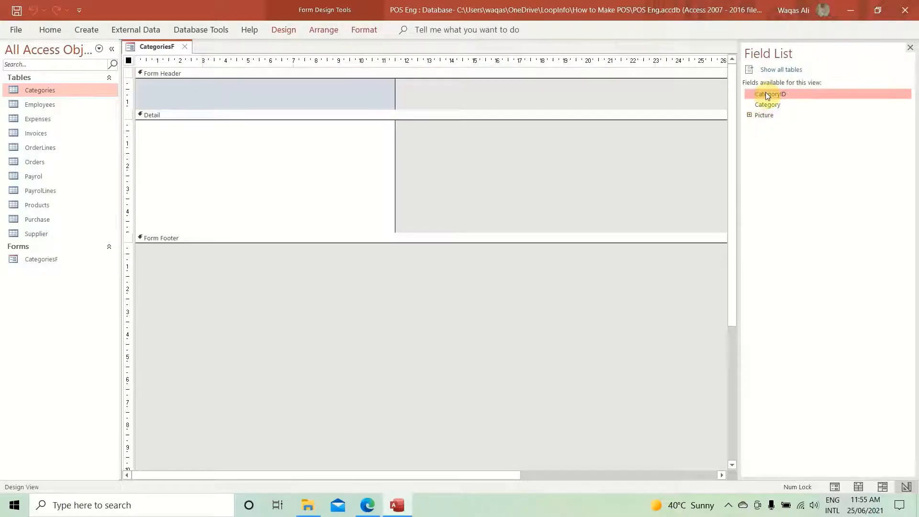
{"action": "left_click_drag", "start_coordinate": [770, 96], "coordinate": [178, 147]}
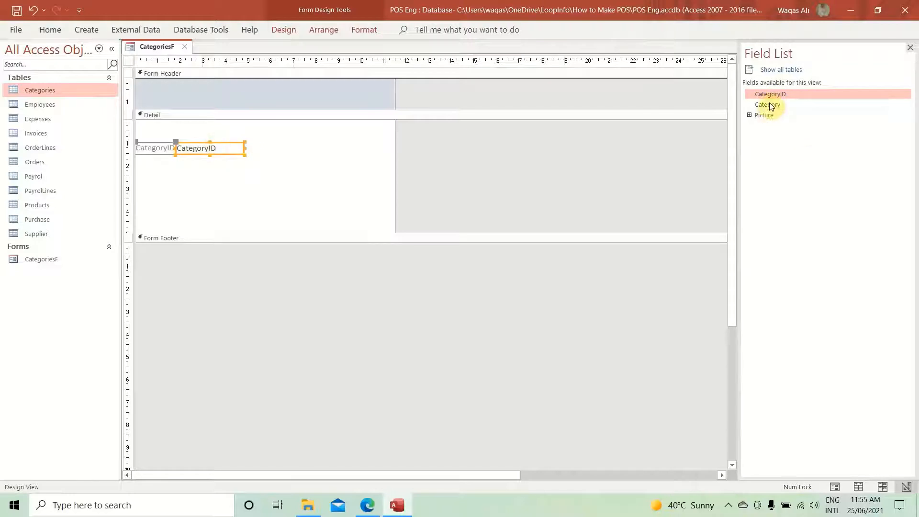
{"action": "left_click_drag", "start_coordinate": [767, 105], "coordinate": [166, 166]}
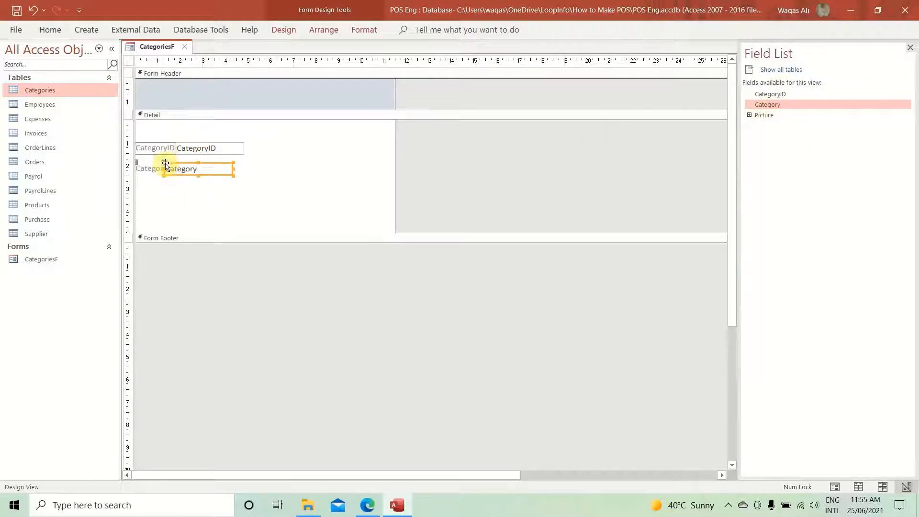
{"action": "left_click_drag", "start_coordinate": [770, 117], "coordinate": [294, 152]}
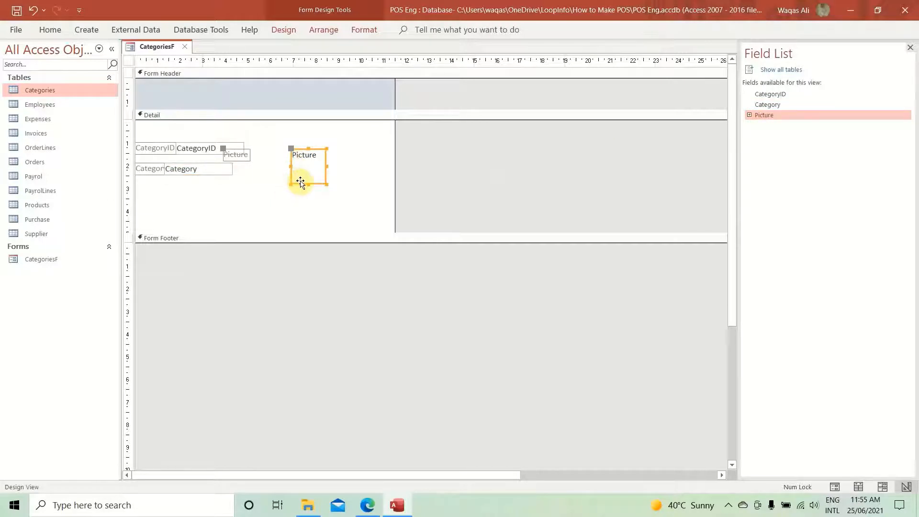
- Place the Picture control about 7.9 cm from the form's left edge and put its label directly above it
{"action": "left_click_drag", "start_coordinate": [312, 184], "coordinate": [336, 184]}
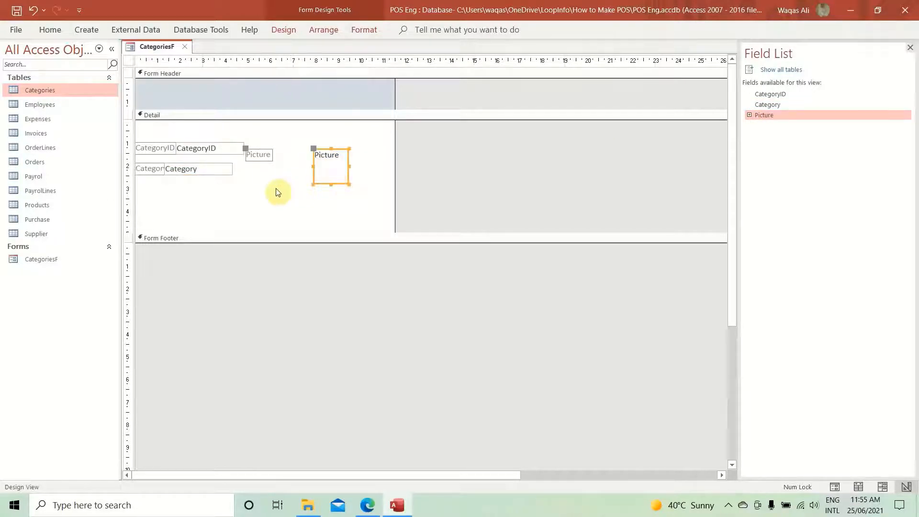
{"action": "left_click_drag", "start_coordinate": [225, 150], "coordinate": [315, 136]}
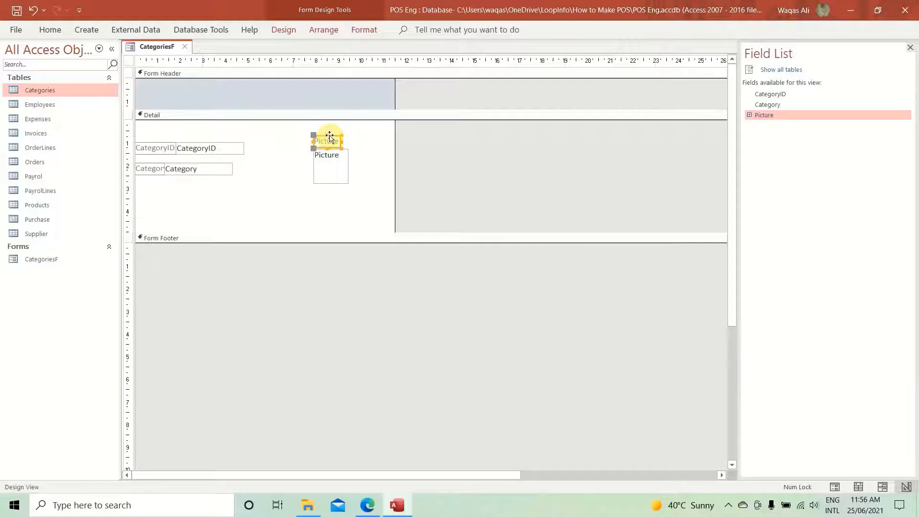
{"action": "left_click", "coordinate": [366, 141]}
- Arrange the CategoryID and Category labels and text boxes in a stacked layout
{"action": "left_click_drag", "start_coordinate": [253, 140], "coordinate": [170, 164]}
{"action": "right_click", "coordinate": [179, 168]}
{"action": "left_click", "coordinate": [175, 143]}
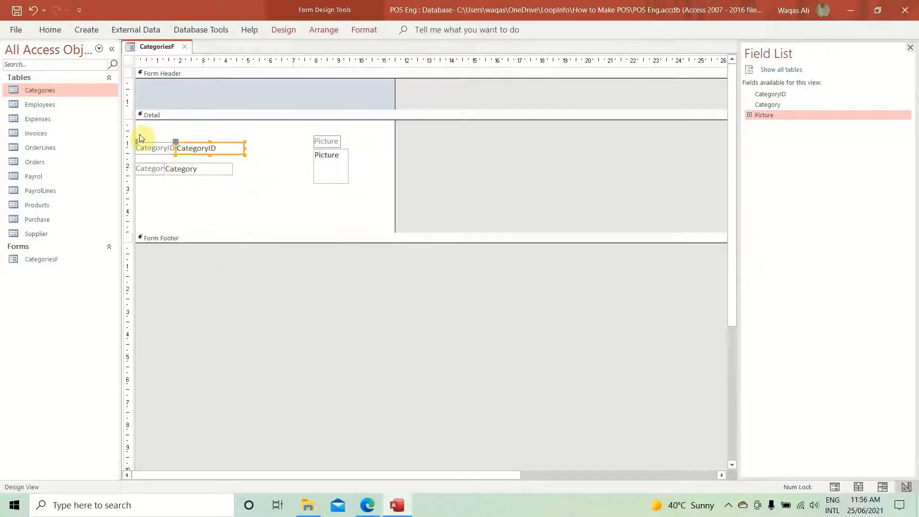
{"action": "left_click_drag", "start_coordinate": [139, 135], "coordinate": [226, 200]}
{"action": "right_click", "coordinate": [217, 172]}
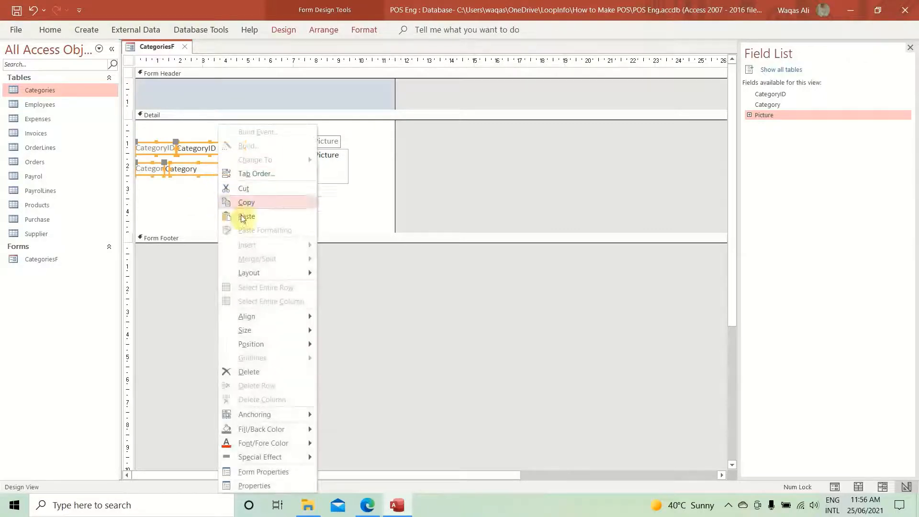
{"action": "mouse_move", "coordinate": [263, 273]}
{"action": "left_click", "coordinate": [368, 290]}
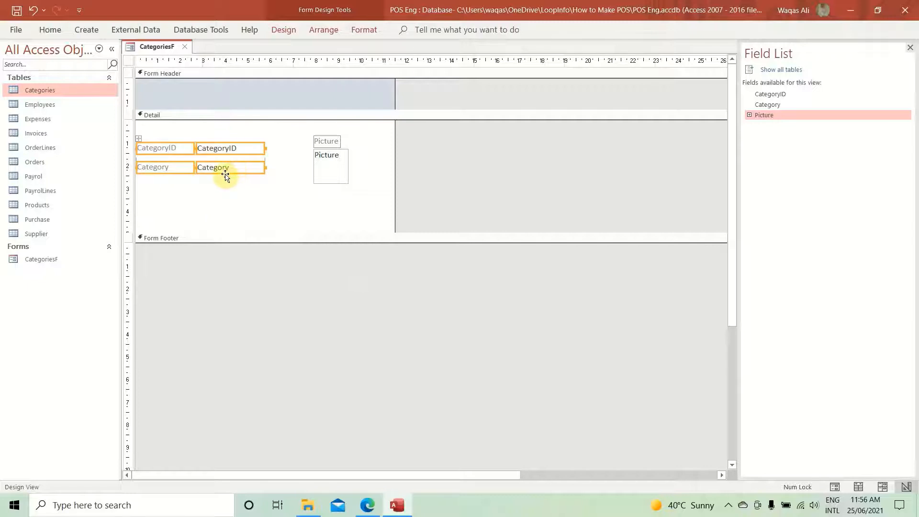
- Set the font color of the CategoryID and Category labels and text boxes to black
{"action": "left_click", "coordinate": [58, 30]}
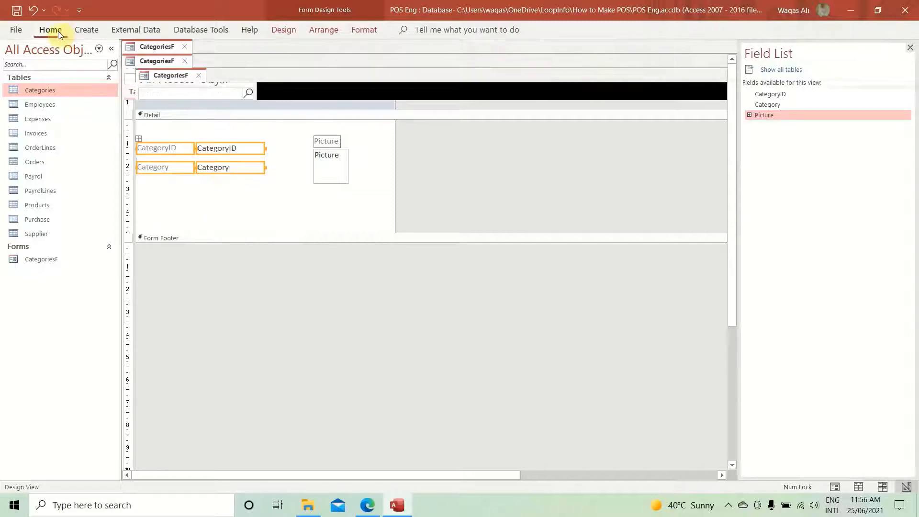
{"action": "left_click", "coordinate": [561, 71]}
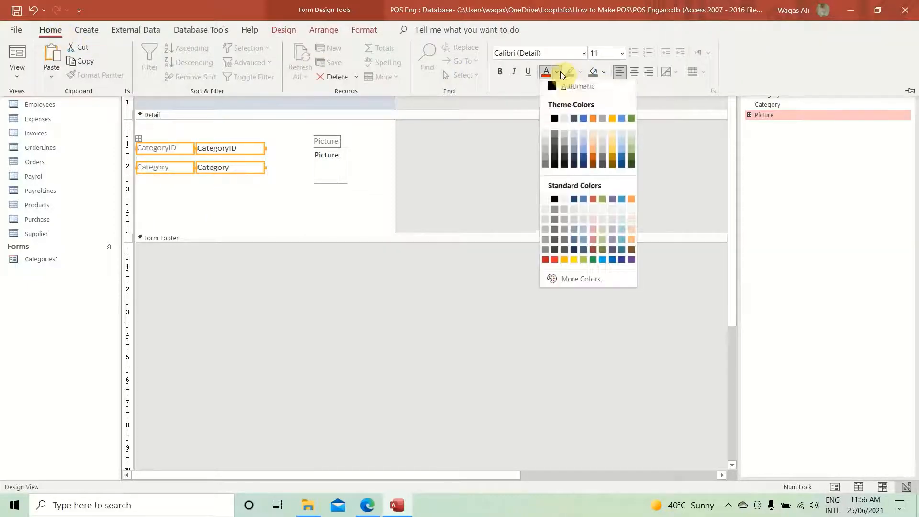
{"action": "left_click", "coordinate": [555, 123]}
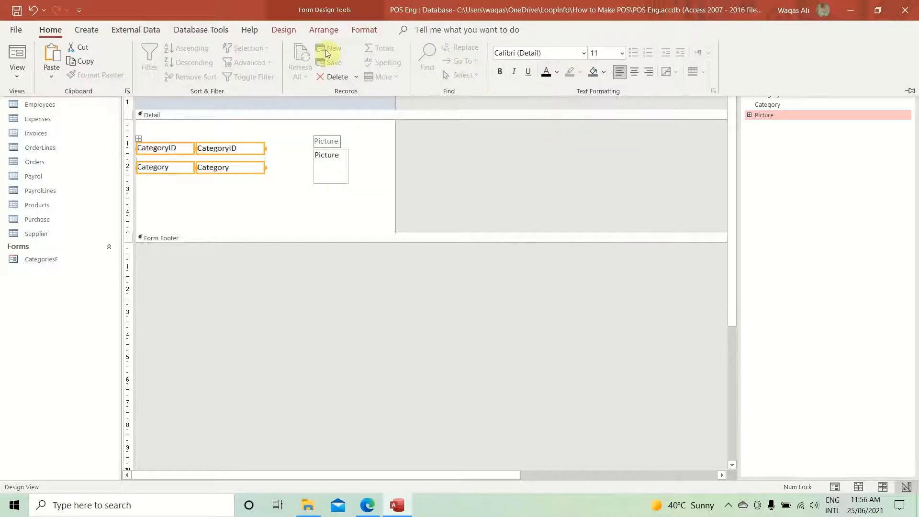
- Set the height of the CategoryID and Category labels and text boxes to 0.6 cm
{"action": "left_click", "coordinate": [286, 33]}
{"action": "left_click", "coordinate": [684, 61]}
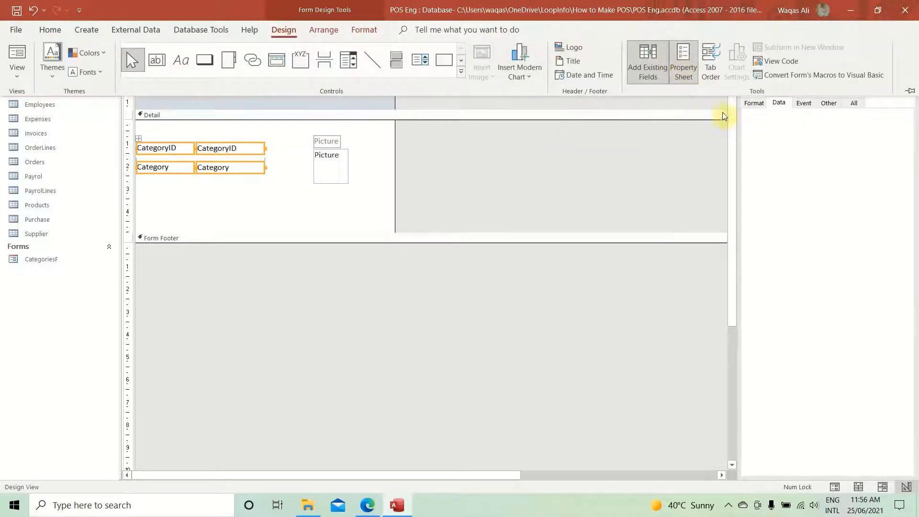
{"action": "left_click", "coordinate": [753, 107]}
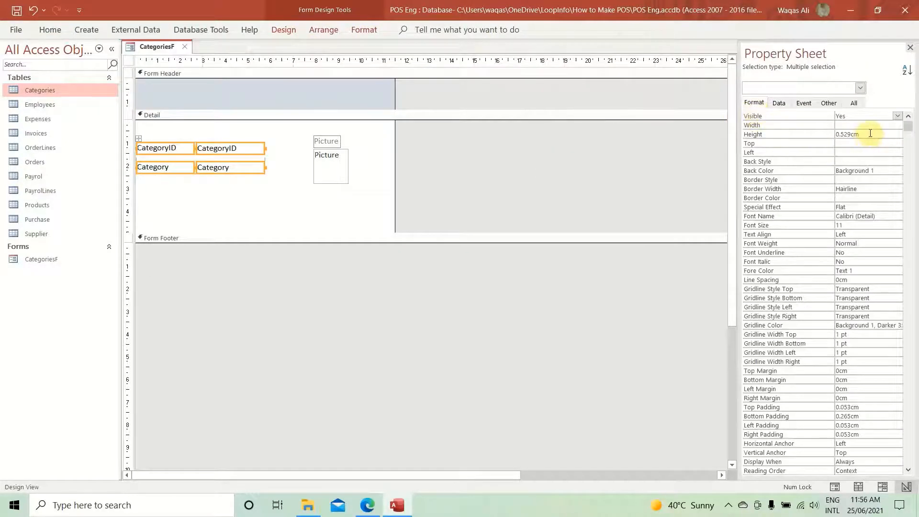
{"action": "left_click_drag", "start_coordinate": [870, 134], "coordinate": [690, 130]}
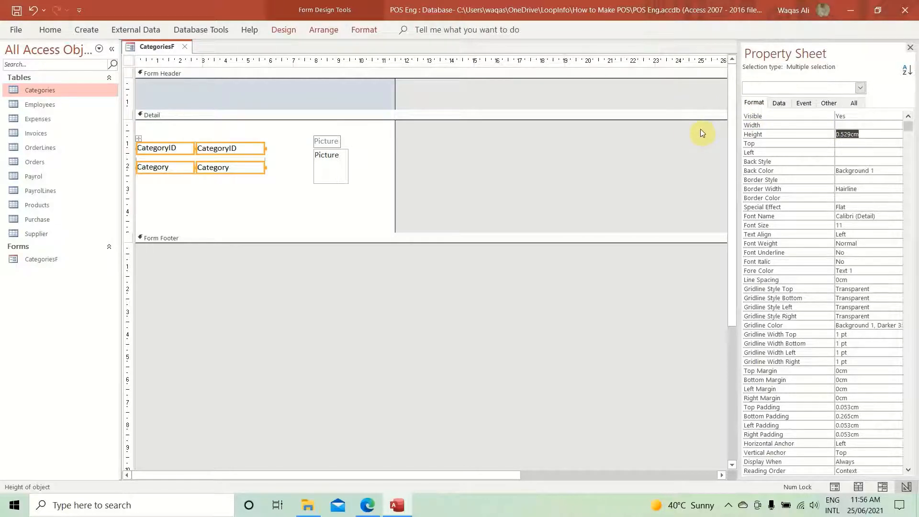
{"action": "type", "text": "0.3"}
{"action": "key", "text": "Return"}
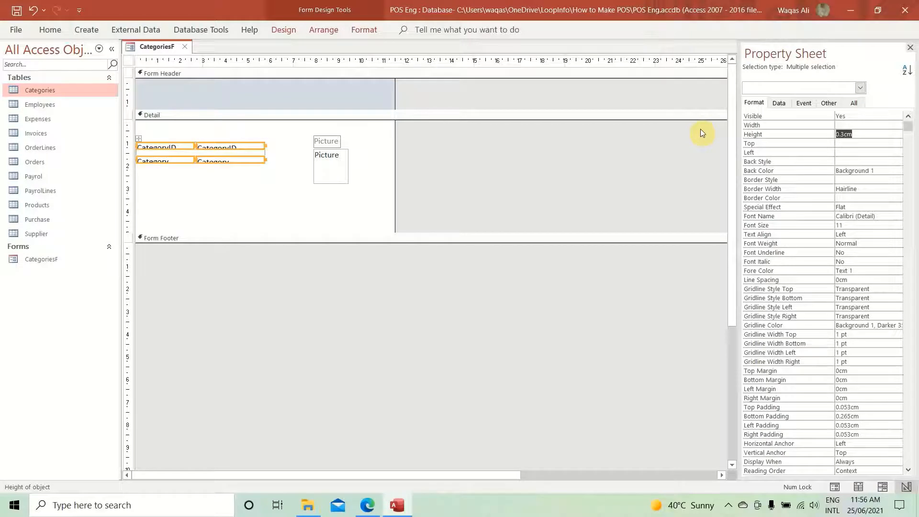
{"action": "type", "text": "0.6"}
{"action": "key", "text": "Return"}
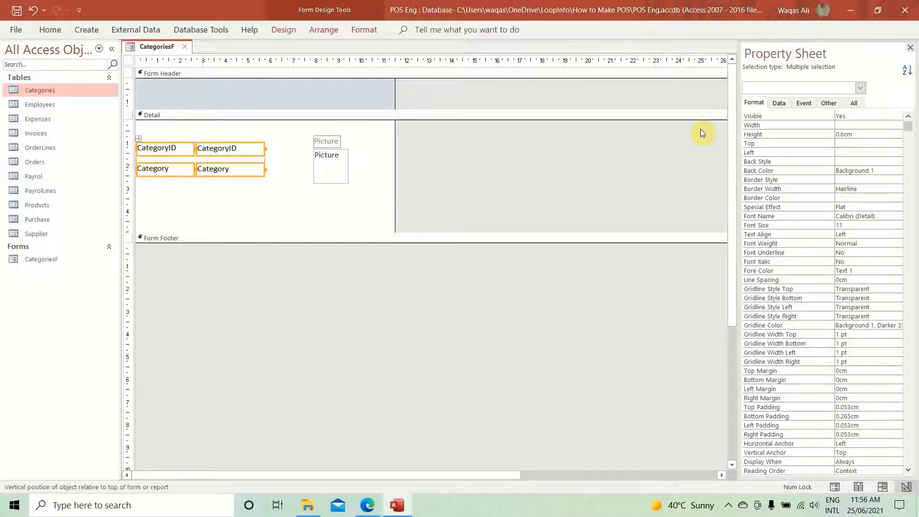
- Set the top margin of the CategoryID and Category labels and text boxes to 0.05 cm
{"action": "double_click", "coordinate": [851, 367]}
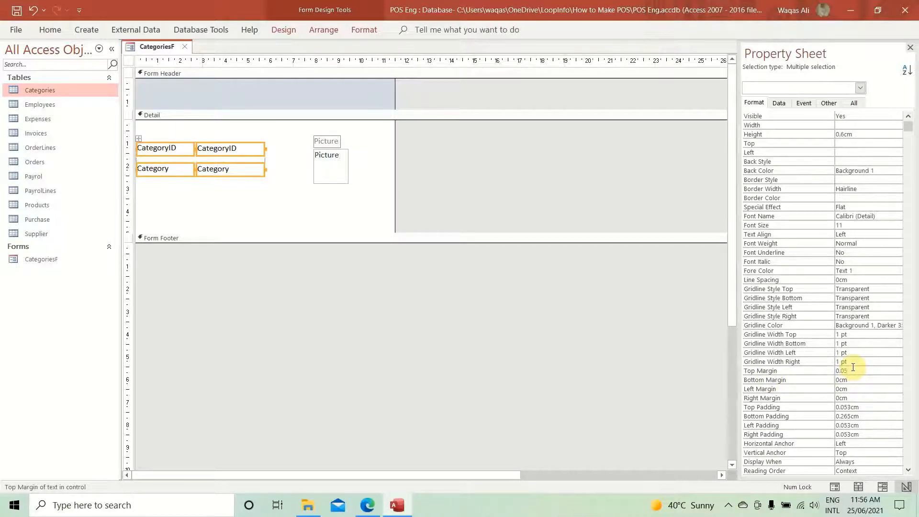
{"action": "type", "text": "0.05"}
{"action": "key", "text": "Return"}
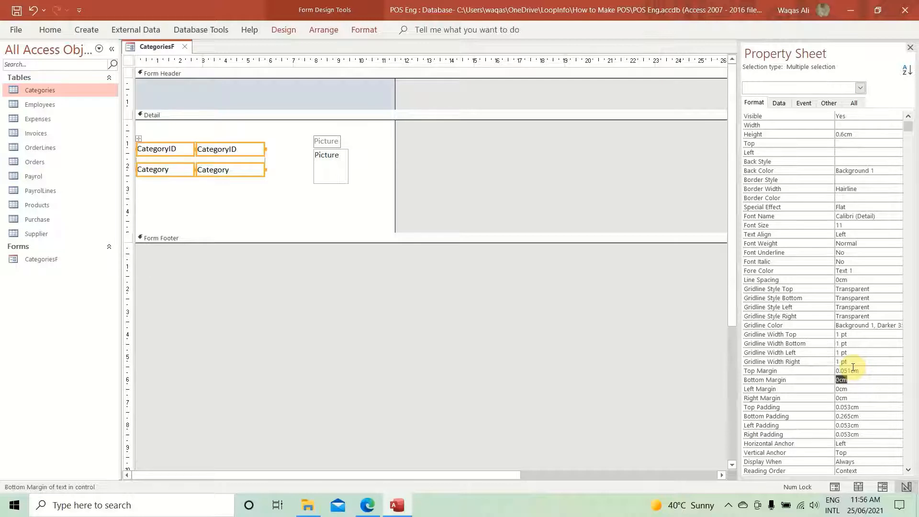
{"action": "left_click", "coordinate": [234, 198]}
{"action": "left_click_drag", "start_coordinate": [235, 123], "coordinate": [264, 146]}
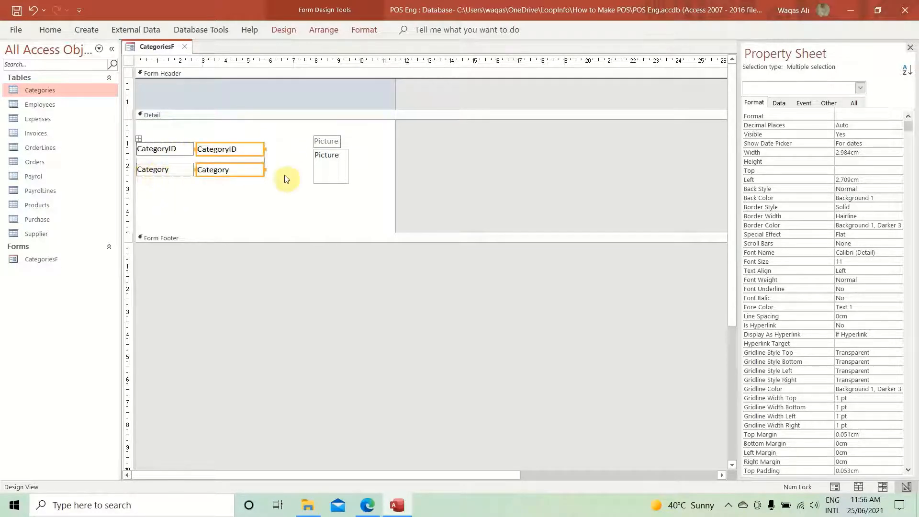
- Format the Picture label with a black font color and bold text
{"action": "left_click_drag", "start_coordinate": [370, 135], "coordinate": [296, 145]}
{"action": "left_click", "coordinate": [51, 29]}
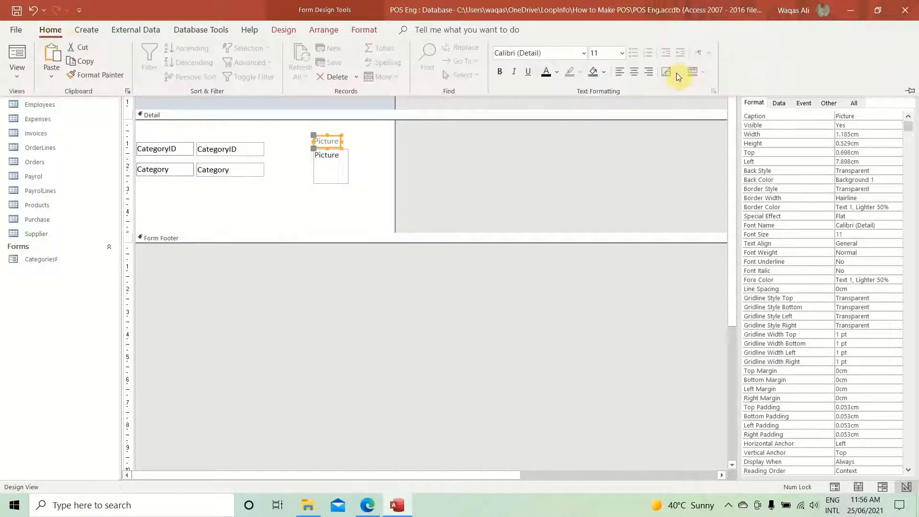
{"action": "left_click", "coordinate": [557, 72]}
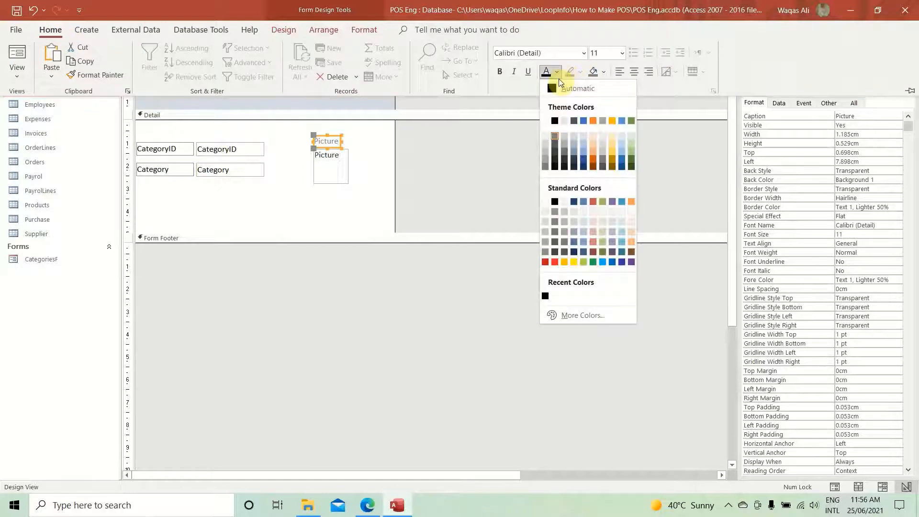
{"action": "left_click", "coordinate": [555, 121]}
{"action": "left_click", "coordinate": [499, 72]}
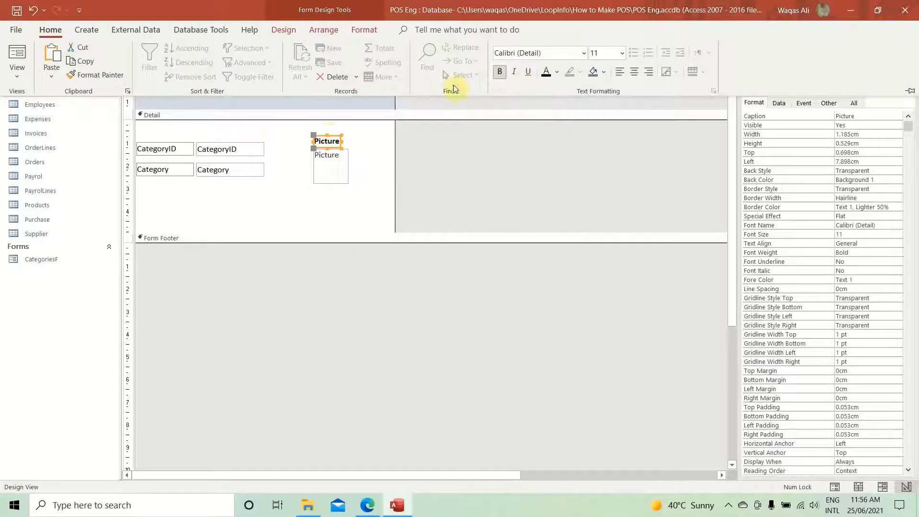
- Make the CategoryID and Category labels bold
{"action": "left_click", "coordinate": [156, 134]}
{"action": "left_click_drag", "start_coordinate": [162, 201], "coordinate": [156, 135]}
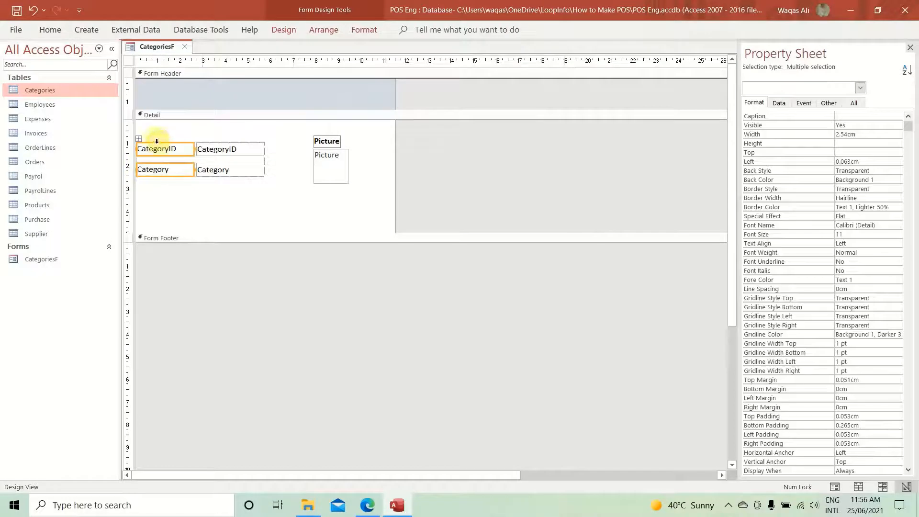
{"action": "left_click", "coordinate": [175, 159]}
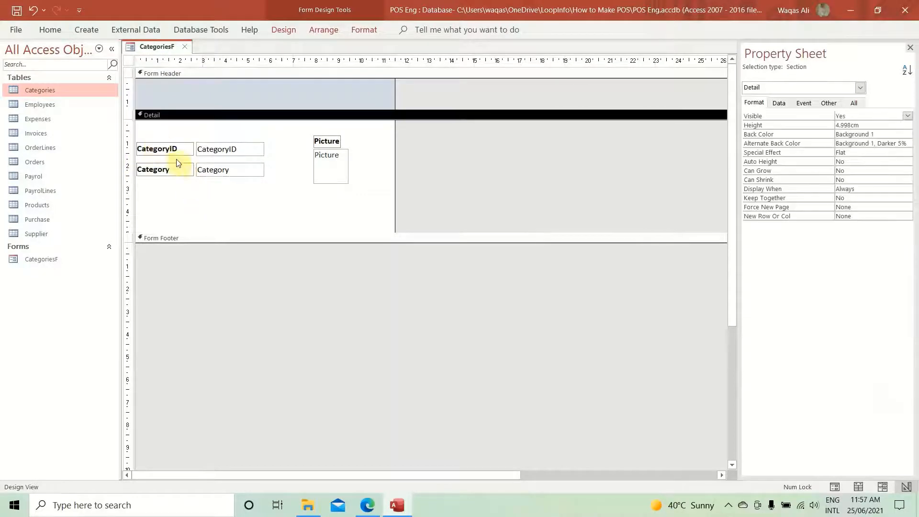
- Change the captions of the two stacked labels to "Category ID:" and "Category:"
{"action": "left_click", "coordinate": [172, 148]}
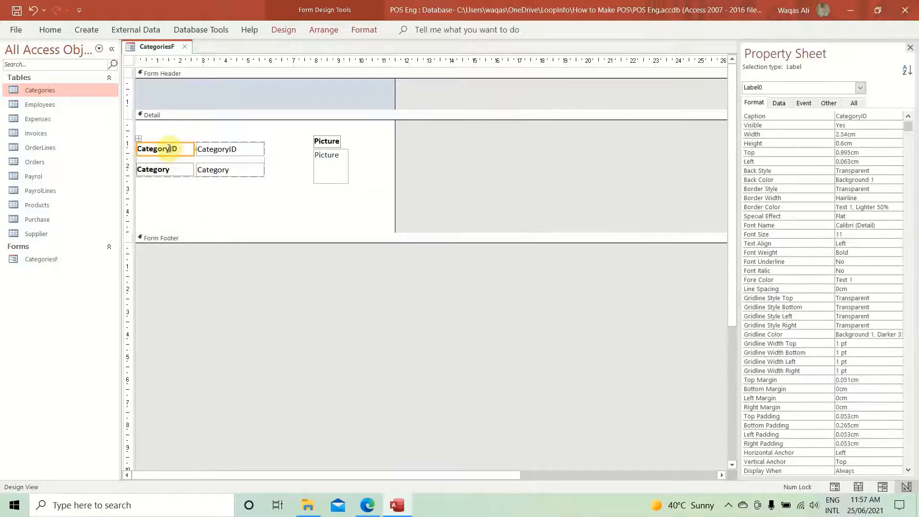
{"action": "left_click", "coordinate": [171, 149]}
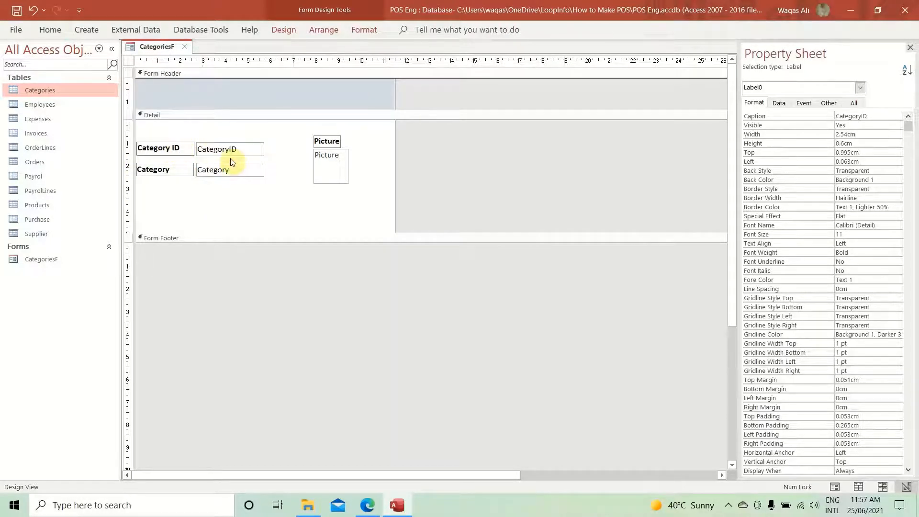
{"action": "type", "text": ":"}
{"action": "key", "text": "Return"}
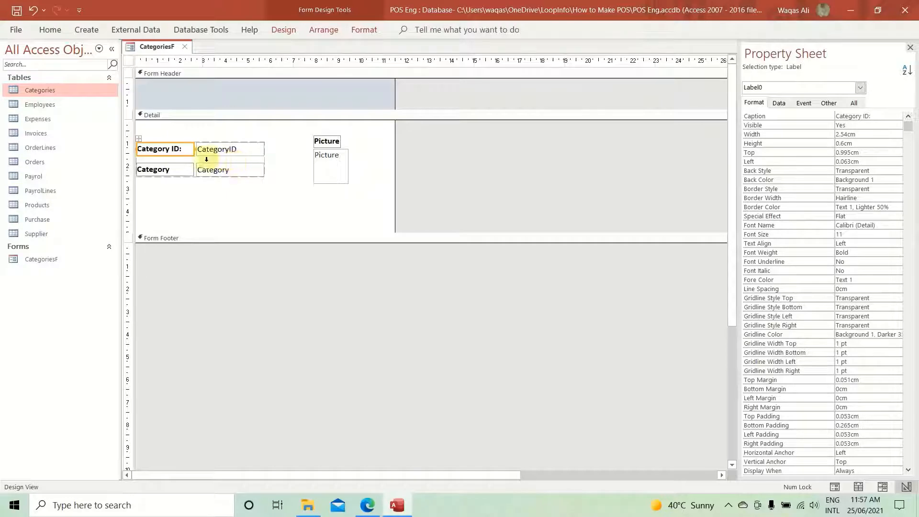
{"action": "left_click", "coordinate": [179, 170]}
{"action": "left_click", "coordinate": [186, 170]}
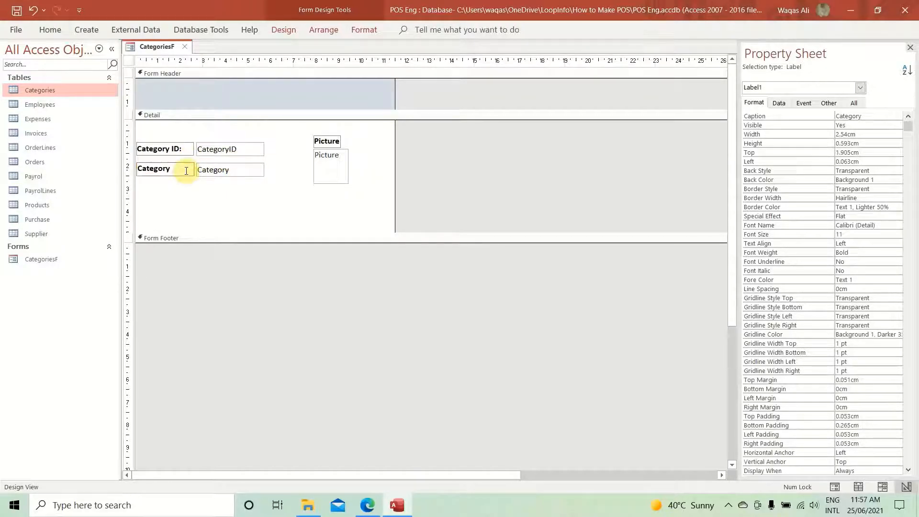
{"action": "type", "text": ":"}
- Remove the stacked layout from the CategoryID and Category labels and text boxes
{"action": "left_click_drag", "start_coordinate": [265, 201], "coordinate": [146, 147]}
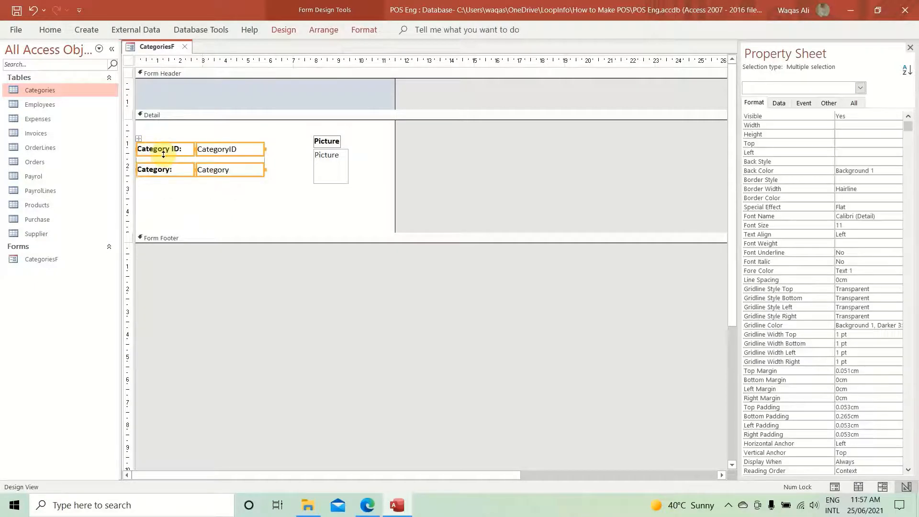
{"action": "right_click", "coordinate": [165, 156]}
{"action": "mouse_move", "coordinate": [228, 271]}
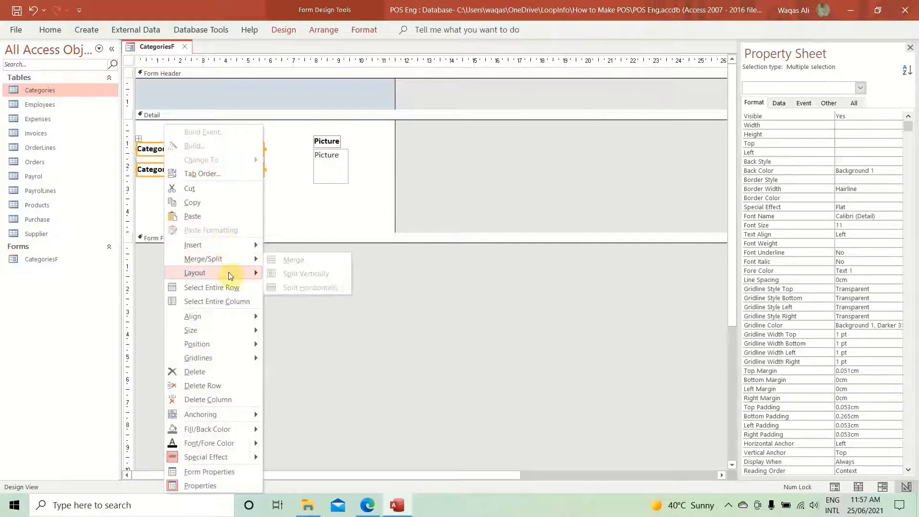
{"action": "left_click", "coordinate": [314, 300]}
- Move the Picture control and its label close to the text boxes and enlarge the control to about 3.3 cm wide and 3.6 cm high
{"action": "left_click_drag", "start_coordinate": [292, 134], "coordinate": [301, 167]}
{"action": "left_click", "coordinate": [340, 170]}
{"action": "left_click", "coordinate": [308, 160]}
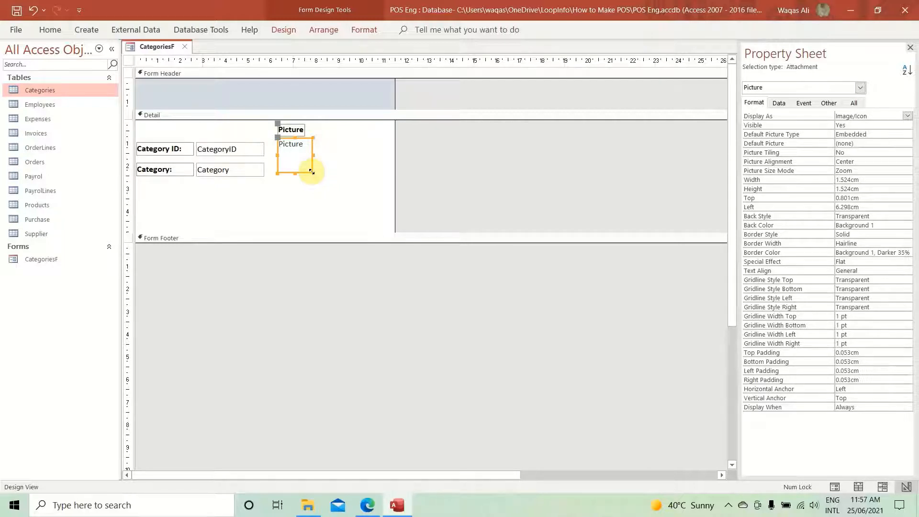
{"action": "left_click_drag", "start_coordinate": [312, 172], "coordinate": [353, 220]}
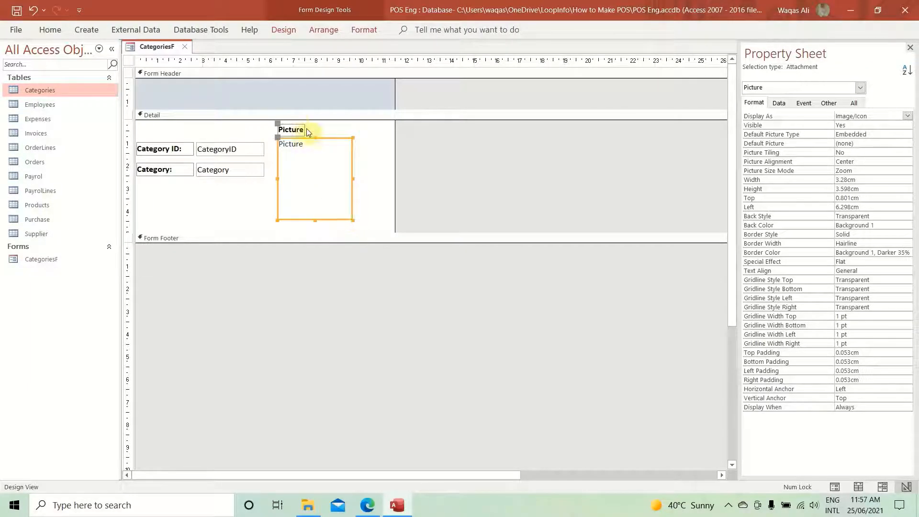
- Move the Category label and text box lower in the Detail section, and place the CategoryID text box directly under its label
{"action": "left_click", "coordinate": [339, 127]}
{"action": "left_click_drag", "start_coordinate": [225, 188], "coordinate": [176, 202]}
{"action": "left_click", "coordinate": [176, 173]}
{"action": "left_click", "coordinate": [166, 149]}
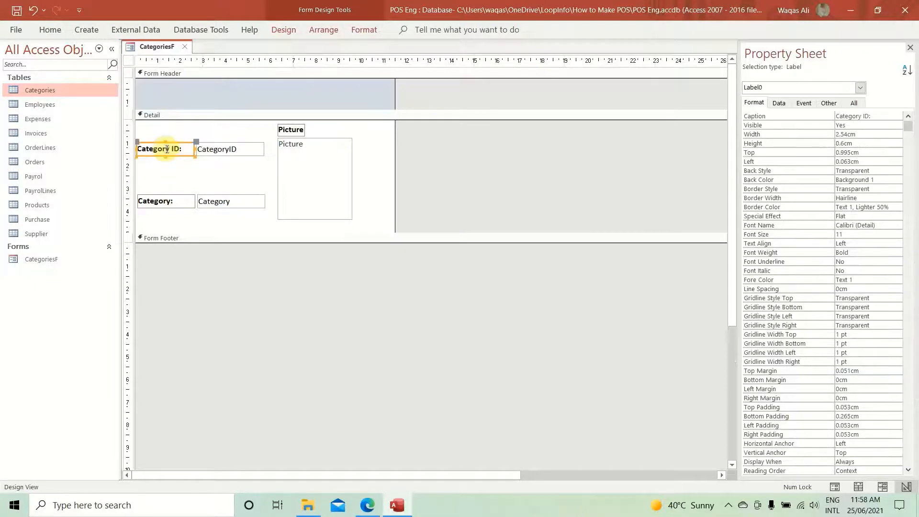
{"action": "left_click", "coordinate": [236, 153]}
{"action": "left_click_drag", "start_coordinate": [197, 143], "coordinate": [138, 157]}
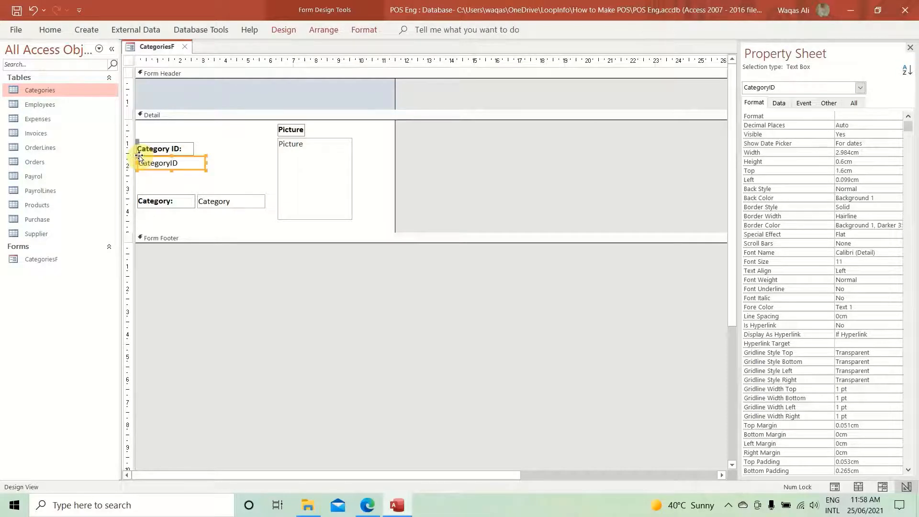
- Change the caption of the CategoryID field's label to "Category ID", without the colon
{"action": "left_click", "coordinate": [187, 151]}
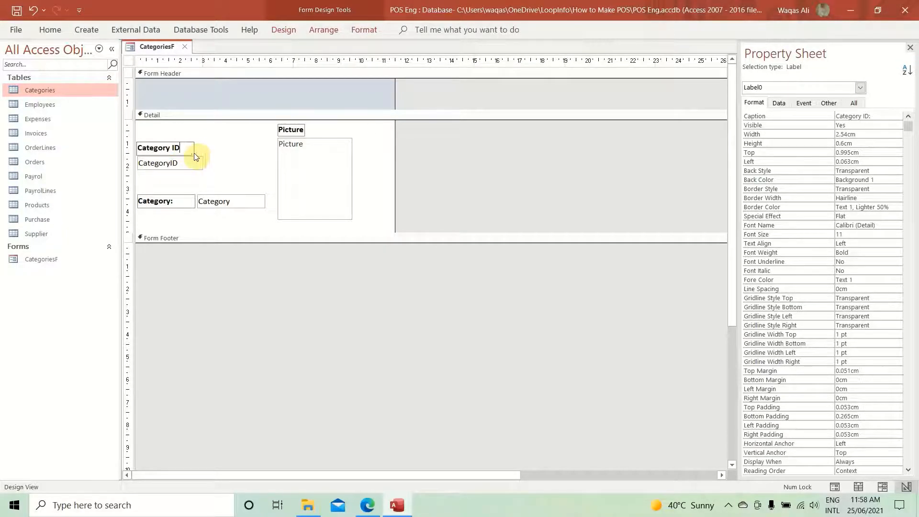
{"action": "left_click", "coordinate": [197, 157]}
{"action": "left_click", "coordinate": [197, 147]}
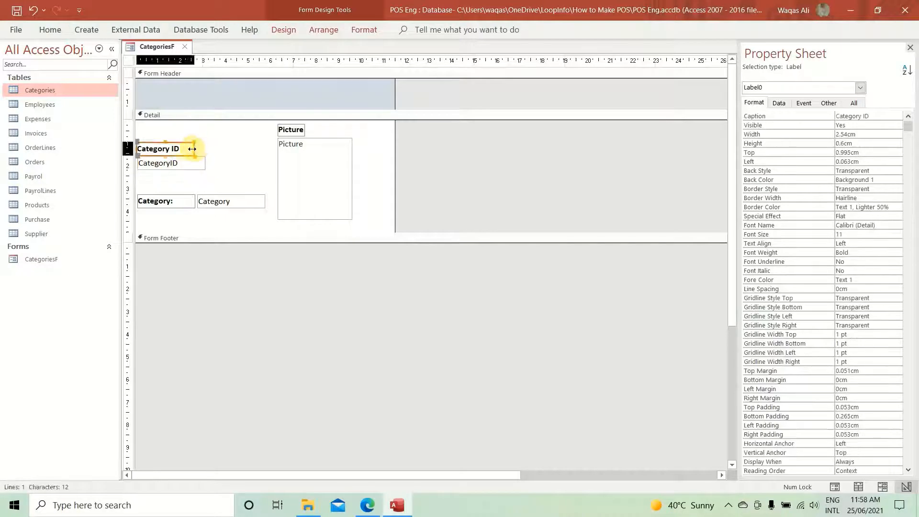
- Narrow the Category ID label to about 1.9 cm and widen the CategoryID text box to about 3.6 cm
{"action": "left_click_drag", "start_coordinate": [192, 149], "coordinate": [220, 163]}
{"action": "left_click", "coordinate": [201, 165]}
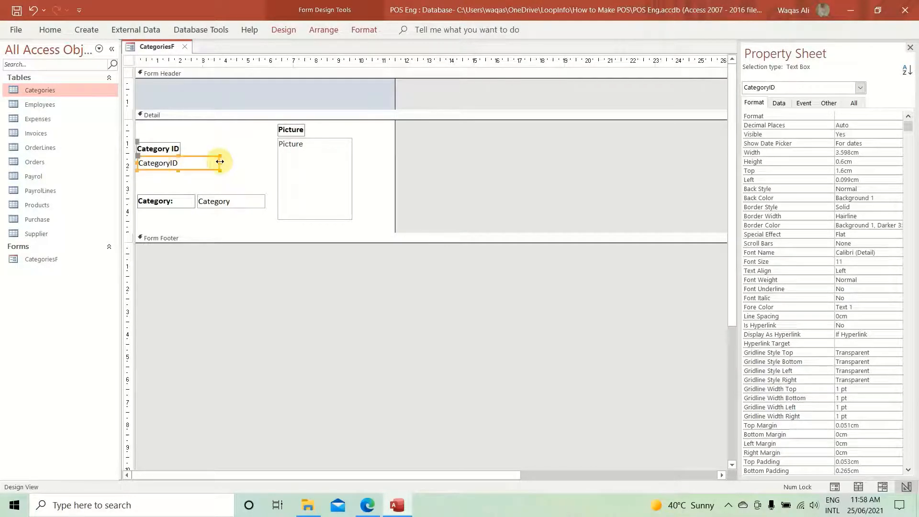
{"action": "left_click", "coordinate": [175, 148]}
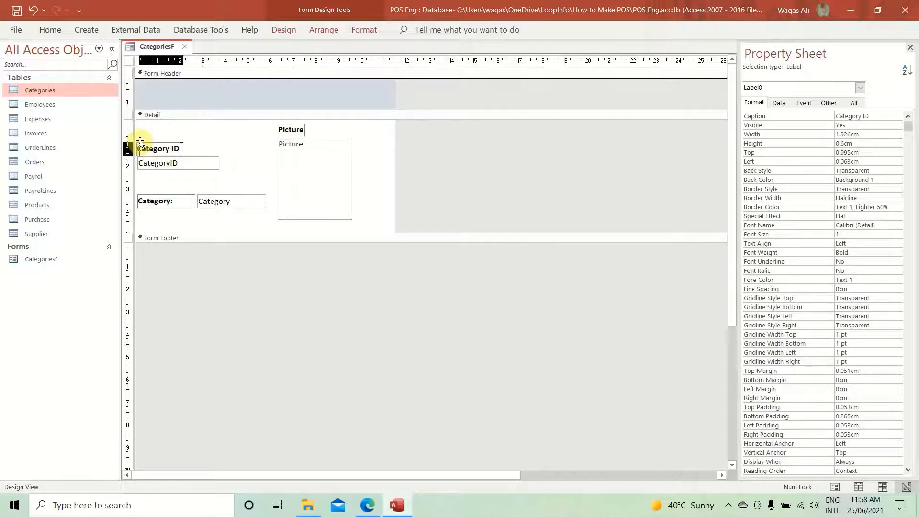
{"action": "left_click", "coordinate": [203, 137]}
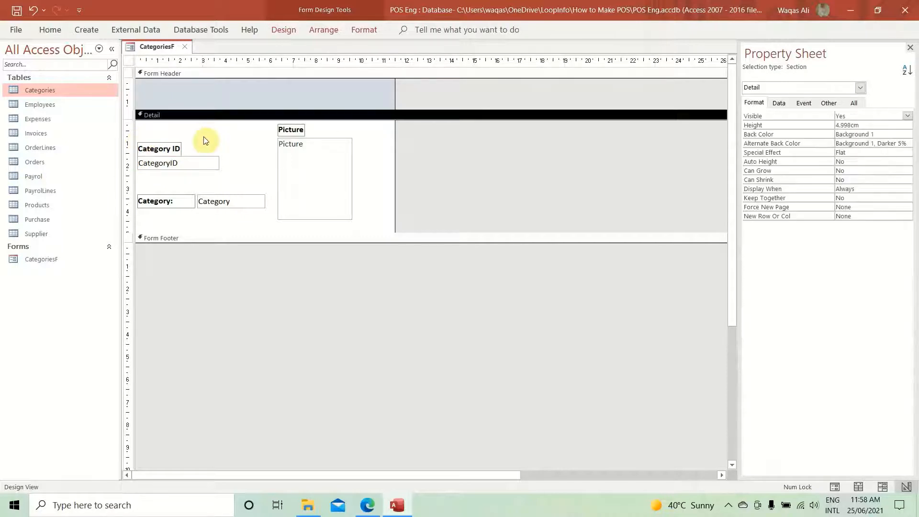
- Move the Category label and text box up closer to CategoryID, and place the Category text box directly under its label
{"action": "left_click", "coordinate": [181, 206]}
{"action": "left_click_drag", "start_coordinate": [143, 198], "coordinate": [144, 180]}
{"action": "left_click", "coordinate": [200, 182]}
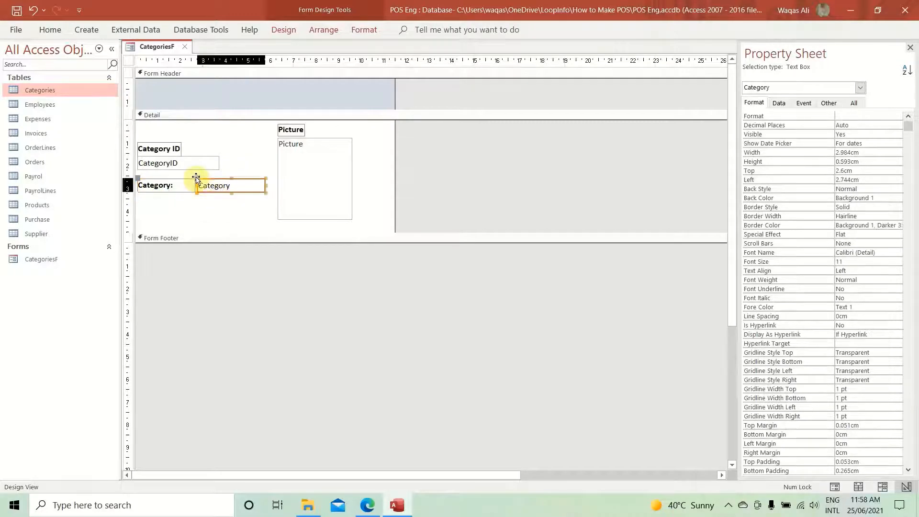
{"action": "left_click_drag", "start_coordinate": [200, 182], "coordinate": [137, 191]}
{"action": "left_click", "coordinate": [234, 197]}
- Widen the Category text box until it nearly reaches the Picture control
{"action": "left_click", "coordinate": [180, 200]}
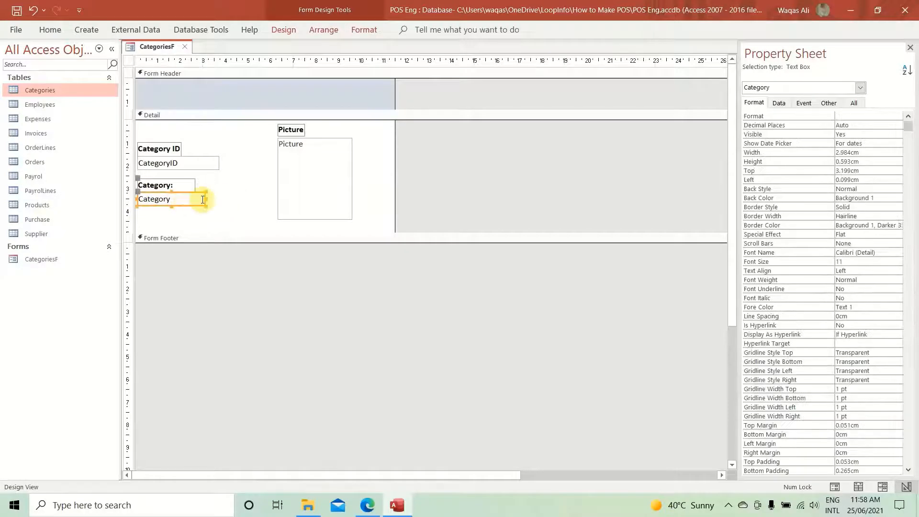
{"action": "left_click", "coordinate": [206, 199]}
{"action": "left_click_drag", "start_coordinate": [205, 198], "coordinate": [274, 201]}
- Shrink the Picture control so its lower edge lines up with that of the Category text box and it is slightly narrower
{"action": "mouse_move", "coordinate": [375, 123]}
{"action": "left_mouse_down"}
{"action": "mouse_move", "coordinate": [342, 157]}
{"action": "mouse_move", "coordinate": [328, 212]}
{"action": "left_mouse_up"}
{"action": "left_click", "coordinate": [363, 209]}
{"action": "left_click", "coordinate": [324, 218]}
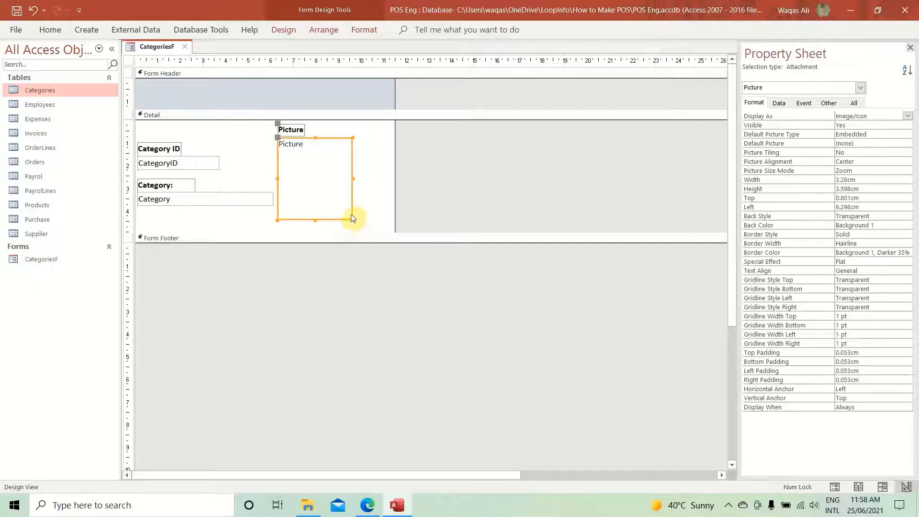
{"action": "left_click_drag", "start_coordinate": [352, 220], "coordinate": [343, 206]}
{"action": "left_click", "coordinate": [372, 204]}
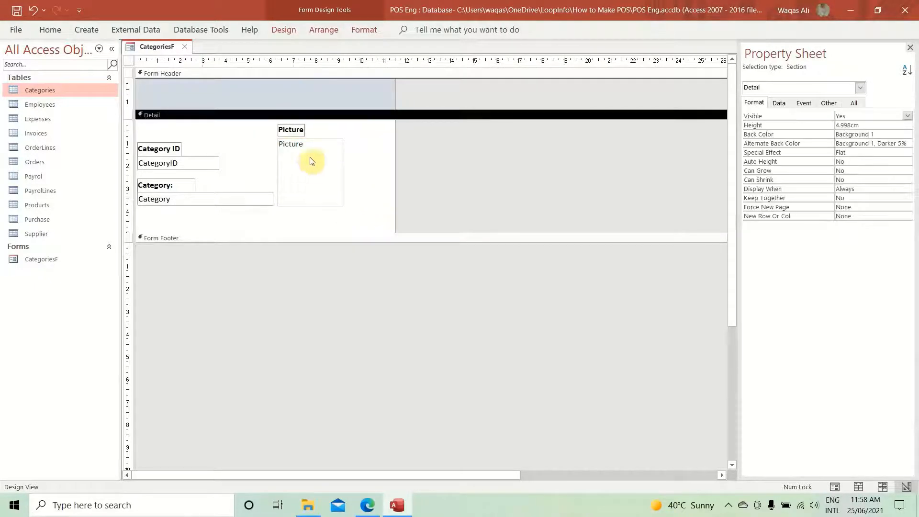
- Move the CategoryID label and text box up slightly, and trim the form's width and the Detail height to about 4.4 cm
{"action": "left_click_drag", "start_coordinate": [229, 129], "coordinate": [158, 155]}
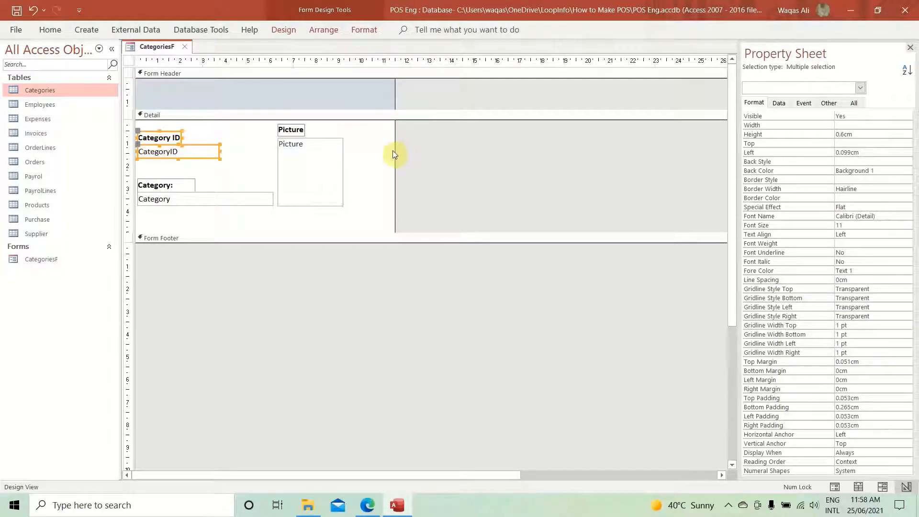
{"action": "left_click_drag", "start_coordinate": [394, 154], "coordinate": [357, 162]}
{"action": "left_click_drag", "start_coordinate": [318, 232], "coordinate": [314, 219]}
{"action": "left_click", "coordinate": [216, 174]}
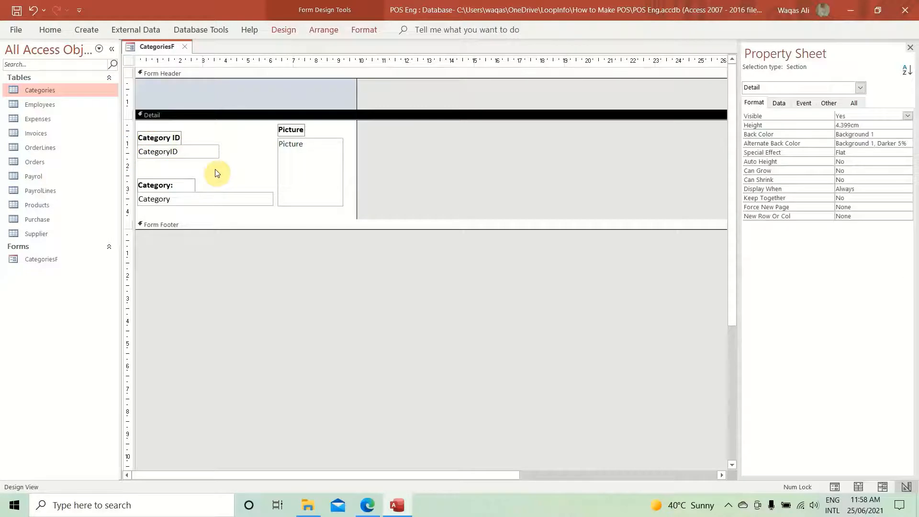
- Preview the pop-up in Form View and check whether the Category ID field can be edited
{"action": "right_click", "coordinate": [148, 47]}
{"action": "key", "text": "Escape"}
{"action": "right_click", "coordinate": [151, 48]}
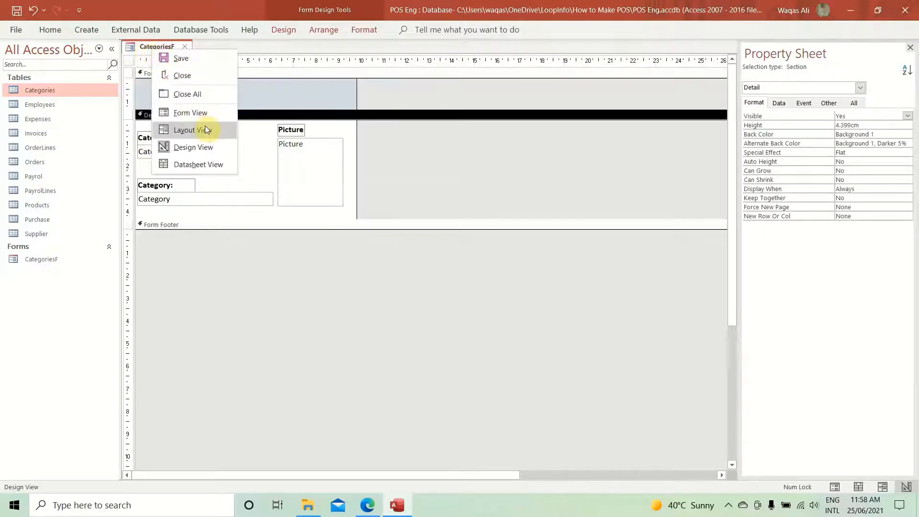
{"action": "left_click", "coordinate": [203, 116]}
{"action": "left_click_drag", "start_coordinate": [214, 67], "coordinate": [372, 148]}
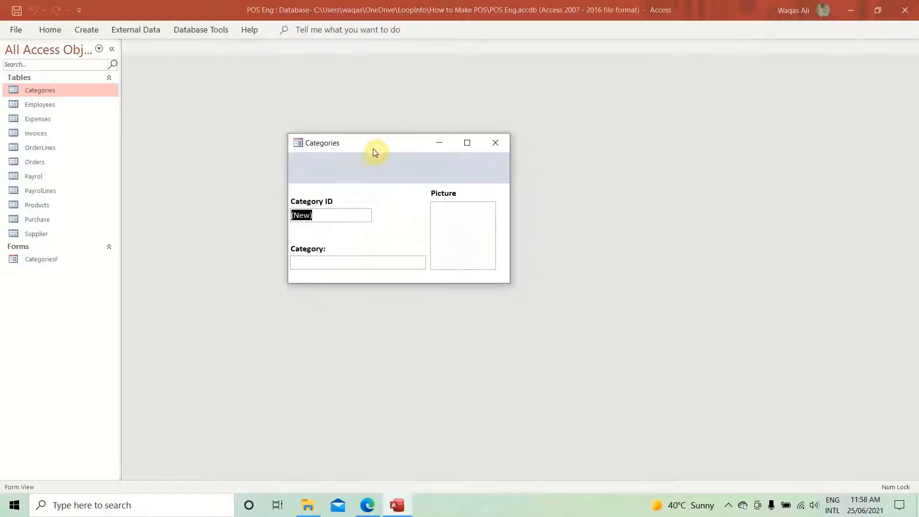
{"action": "left_click", "coordinate": [325, 214]}
{"action": "left_click_drag", "start_coordinate": [325, 219], "coordinate": [293, 220]}
{"action": "left_click", "coordinate": [330, 221]}
{"action": "key", "text": "BackSpace"}
{"action": "left_click_drag", "start_coordinate": [368, 151], "coordinate": [409, 158]}
- Return to Design View and set the CategoryID text box's Enabled property to No and Locked to Yes
{"action": "right_click", "coordinate": [426, 180]}
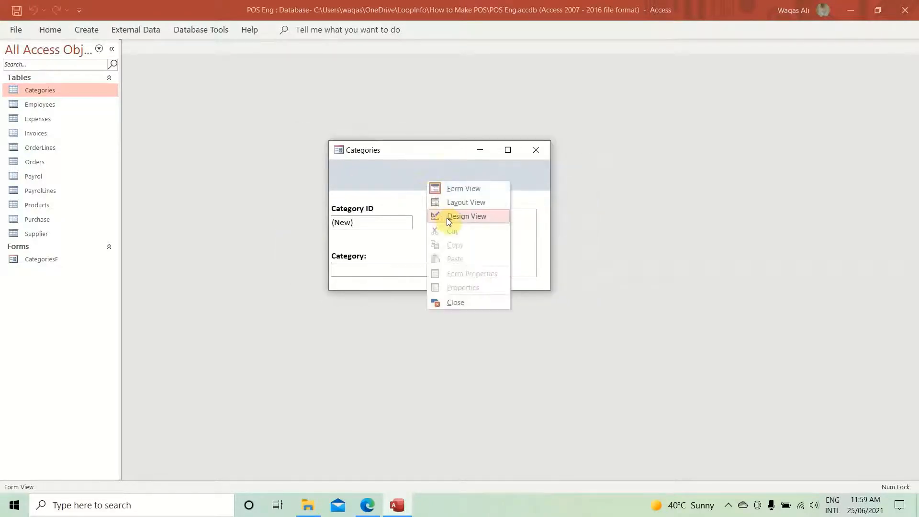
{"action": "left_click", "coordinate": [447, 217]}
{"action": "left_click", "coordinate": [201, 154]}
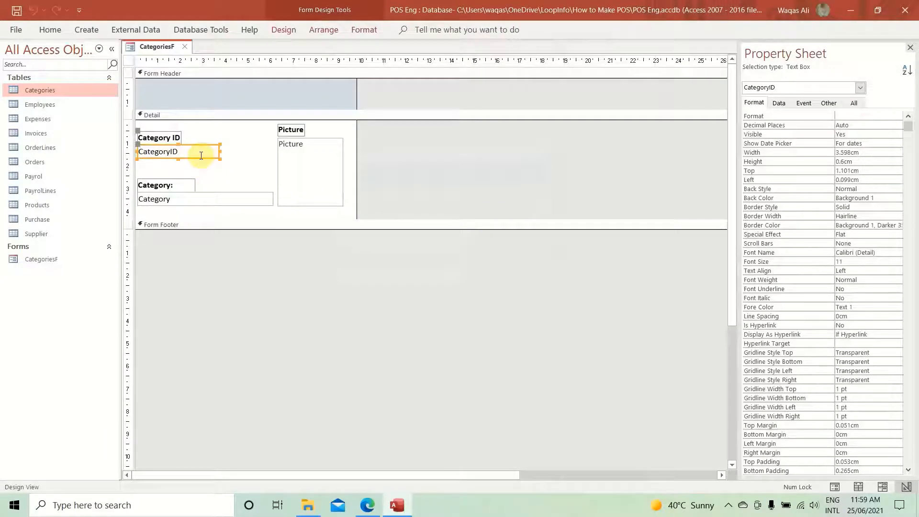
{"action": "left_click", "coordinate": [779, 103]}
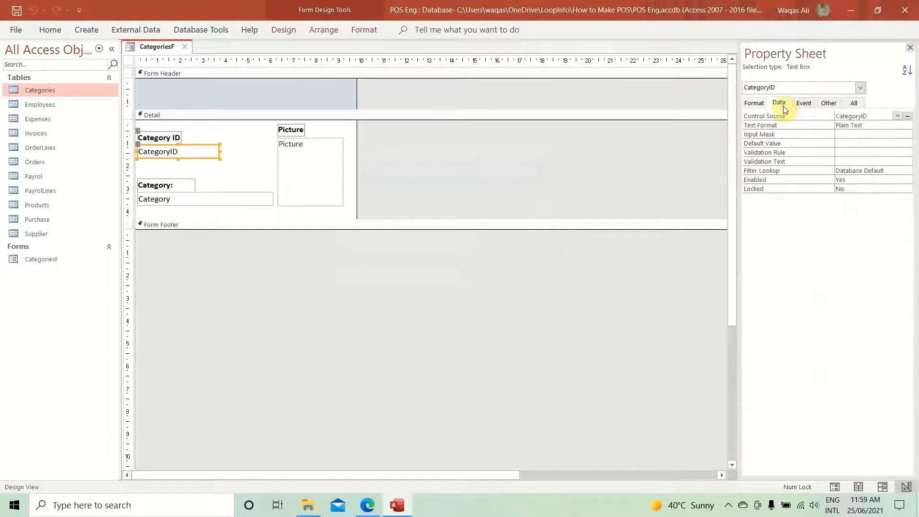
{"action": "double_click", "coordinate": [845, 180]}
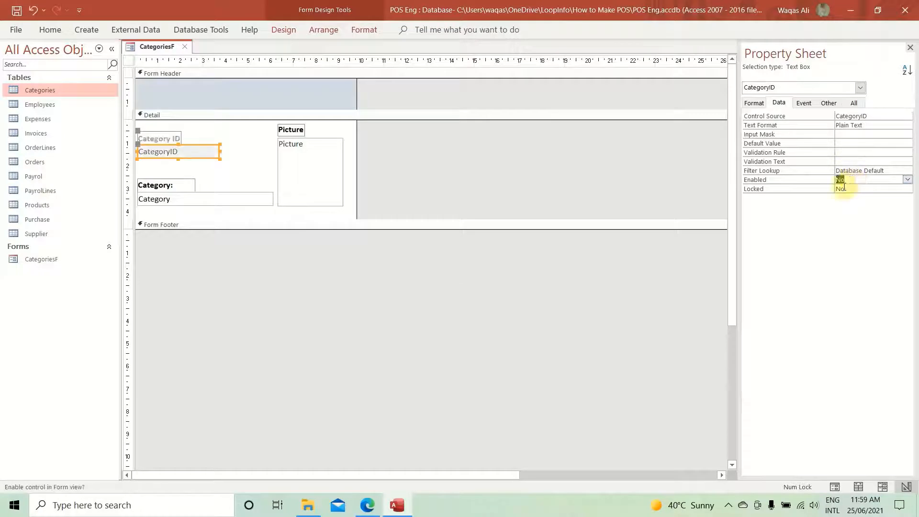
{"action": "double_click", "coordinate": [852, 189]}
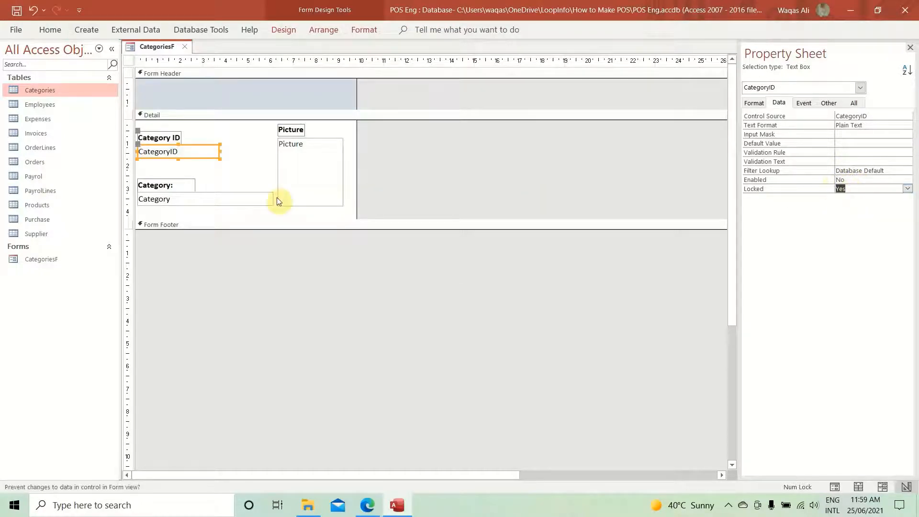
- Make the shape outlines of the CategoryID and Category text boxes transparent
{"action": "left_click", "coordinate": [201, 199], "text": "shift"}
{"action": "left_click", "coordinate": [350, 31]}
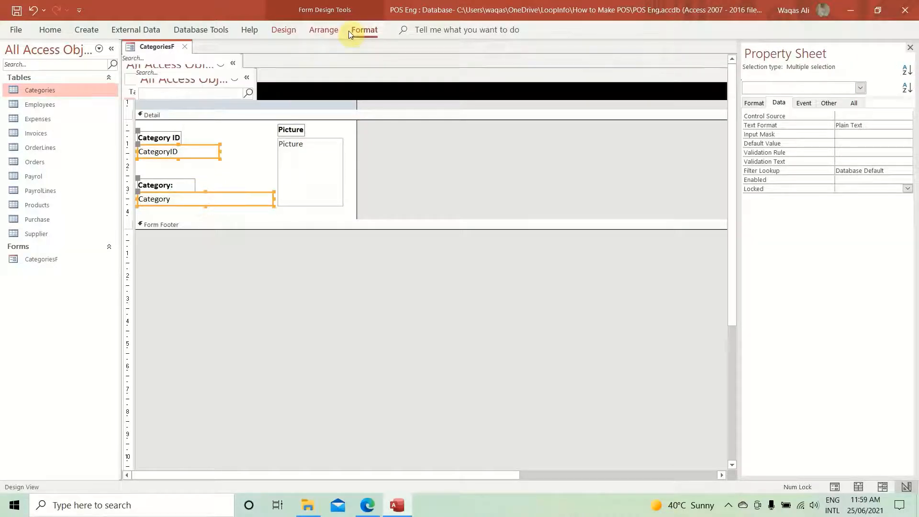
{"action": "left_click", "coordinate": [577, 67]}
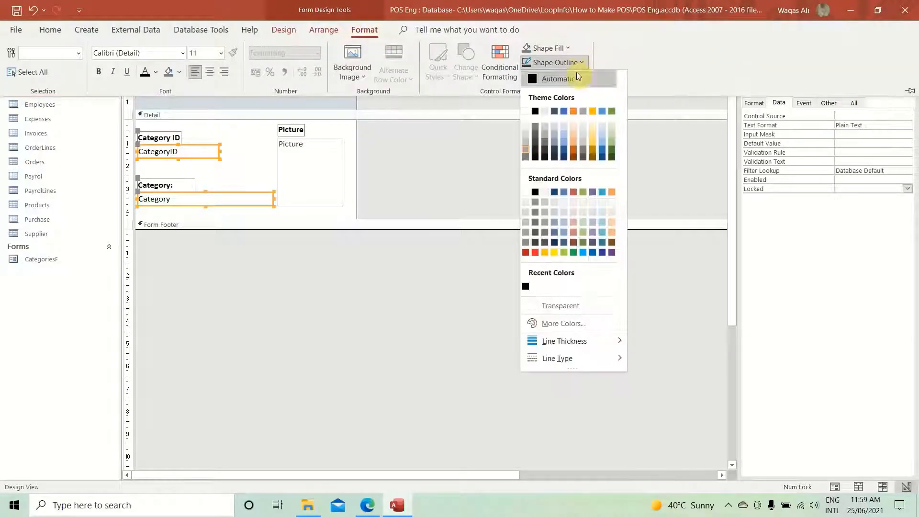
{"action": "left_click", "coordinate": [554, 305]}
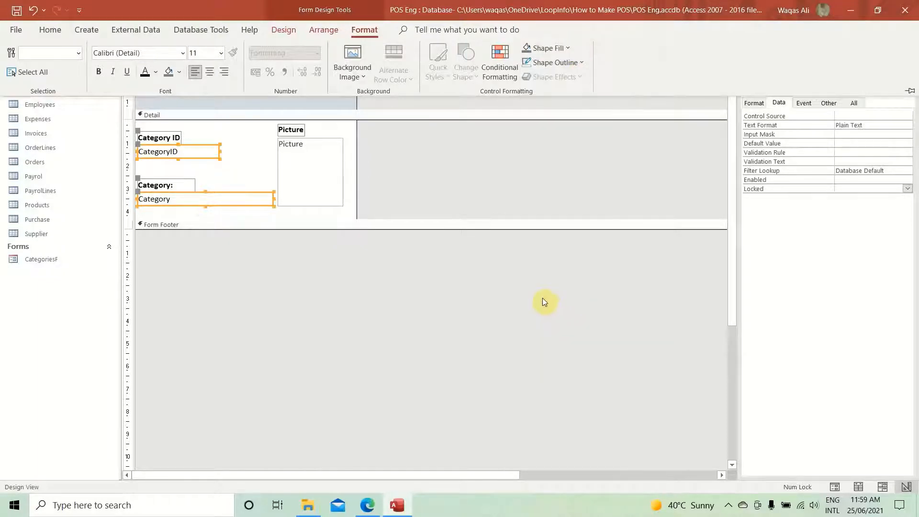
{"action": "left_click", "coordinate": [233, 172]}
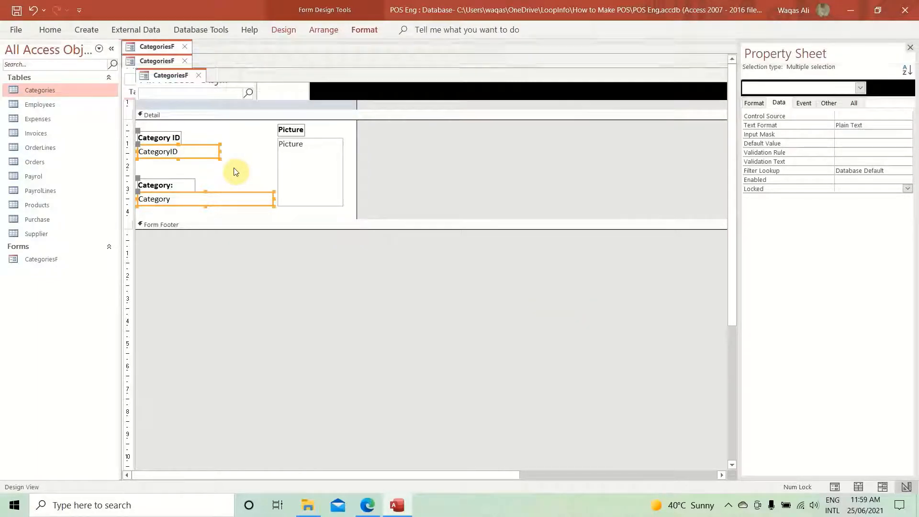
- Preview the Categories pop-up in Form View to check the text boxes without outlines
{"action": "right_click", "coordinate": [153, 45]}
{"action": "left_click", "coordinate": [160, 51]}
{"action": "right_click", "coordinate": [157, 46]}
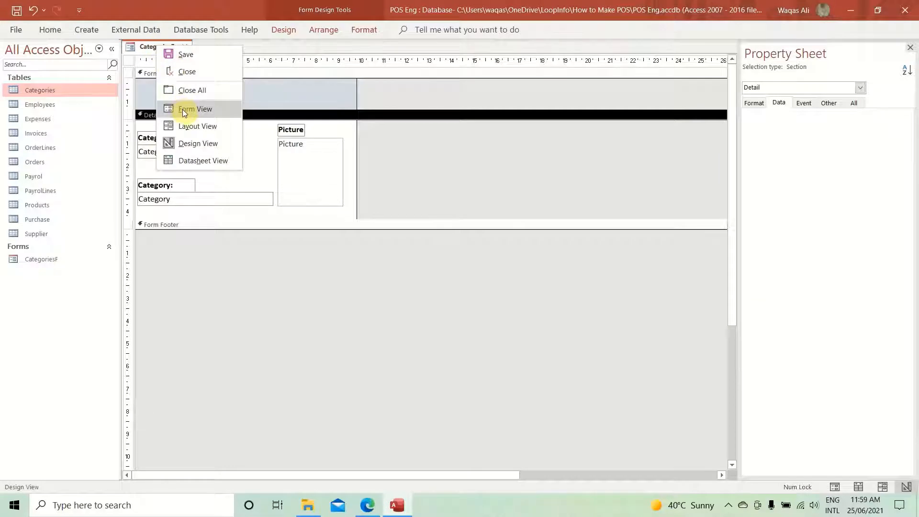
{"action": "left_click", "coordinate": [182, 109]}
{"action": "left_click_drag", "start_coordinate": [215, 69], "coordinate": [452, 93]}
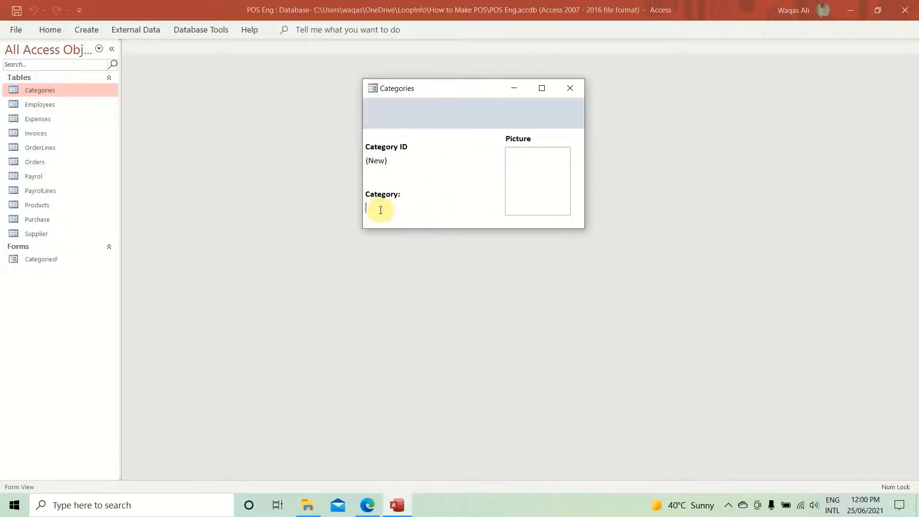
{"action": "left_click_drag", "start_coordinate": [458, 89], "coordinate": [417, 92]}
- Return to Design View and nudge the CategoryID and Category labels and text boxes slightly to the right together
{"action": "right_click", "coordinate": [420, 97]}
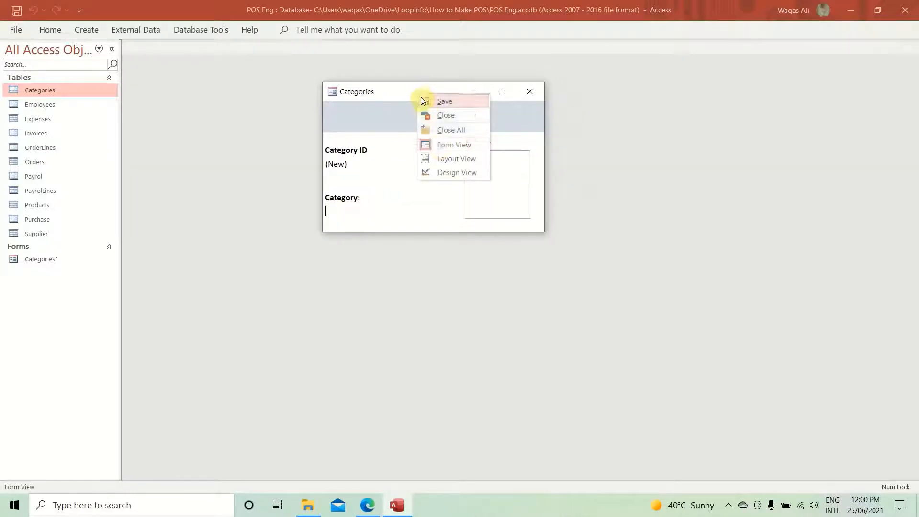
{"action": "left_click", "coordinate": [443, 171]}
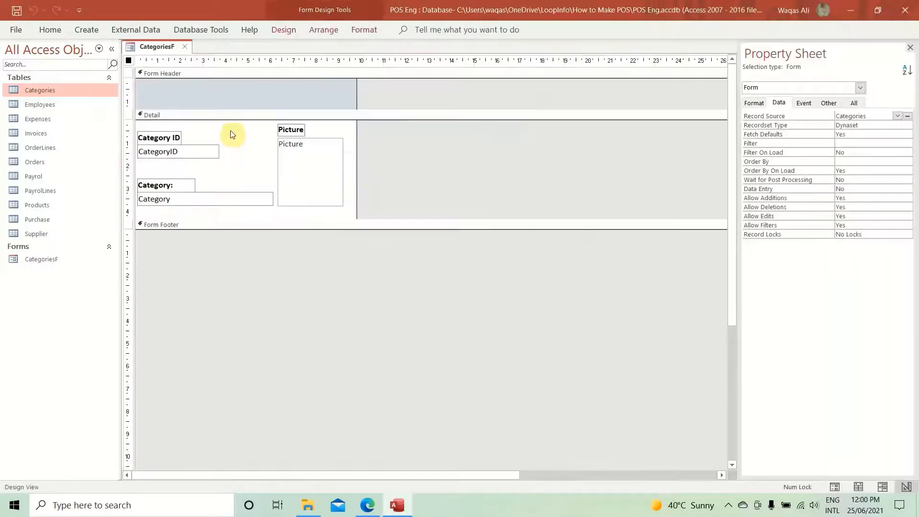
{"action": "left_click_drag", "start_coordinate": [232, 128], "coordinate": [157, 231]}
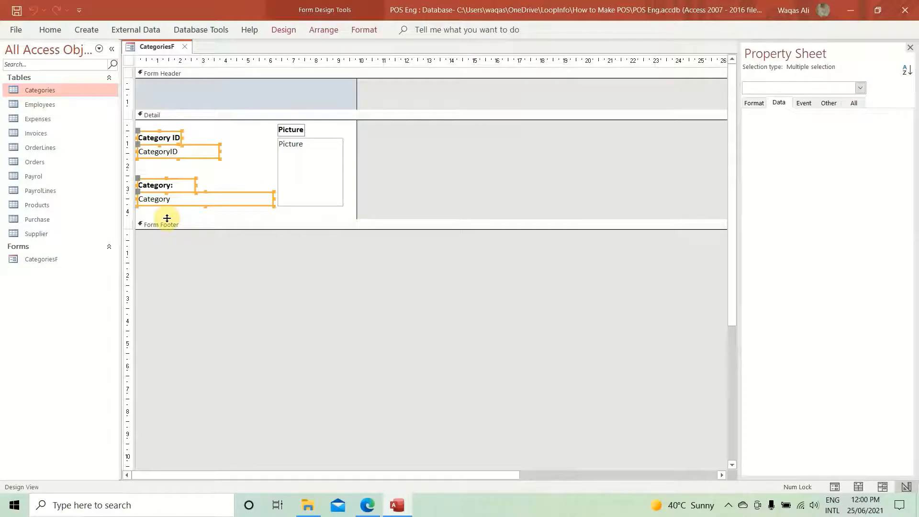
{"action": "key", "text": "Right"}
{"action": "left_click", "coordinate": [234, 167]}
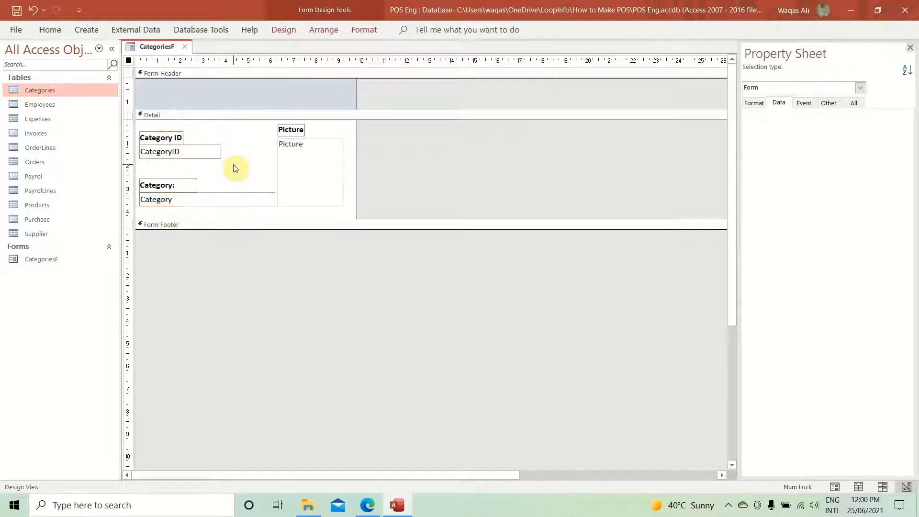
- Set the Detail section's fill color to light gray
{"action": "right_click", "coordinate": [230, 153]}
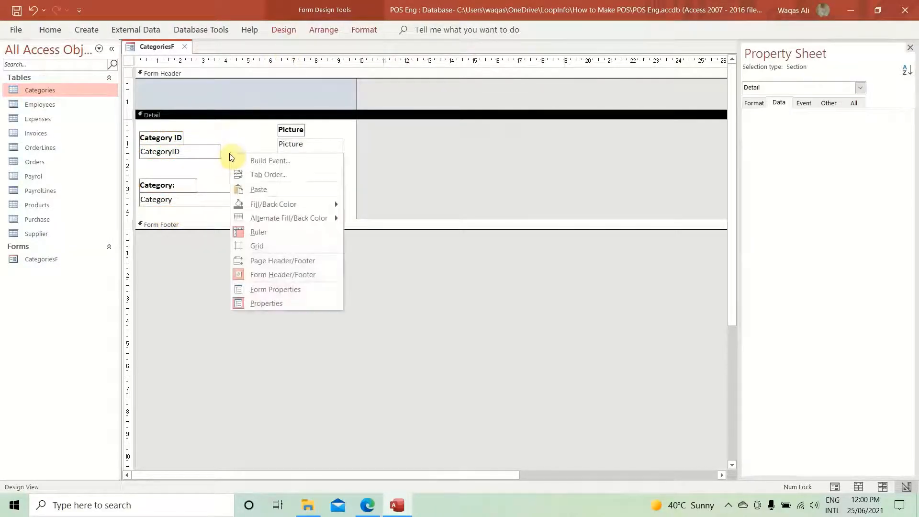
{"action": "mouse_move", "coordinate": [334, 203]}
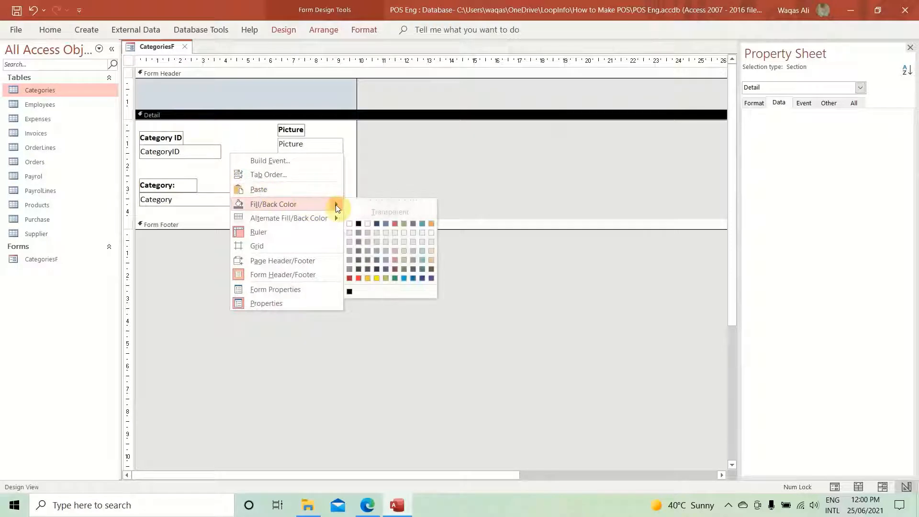
{"action": "left_click", "coordinate": [351, 231]}
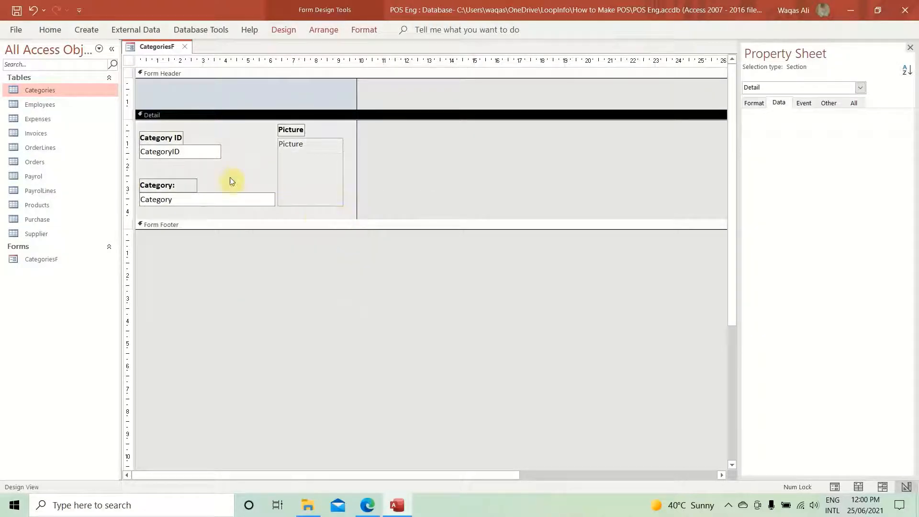
- Preview the Categories pop-up in Form View to check the gray Detail background
{"action": "right_click", "coordinate": [146, 50]}
{"action": "left_click", "coordinate": [204, 116]}
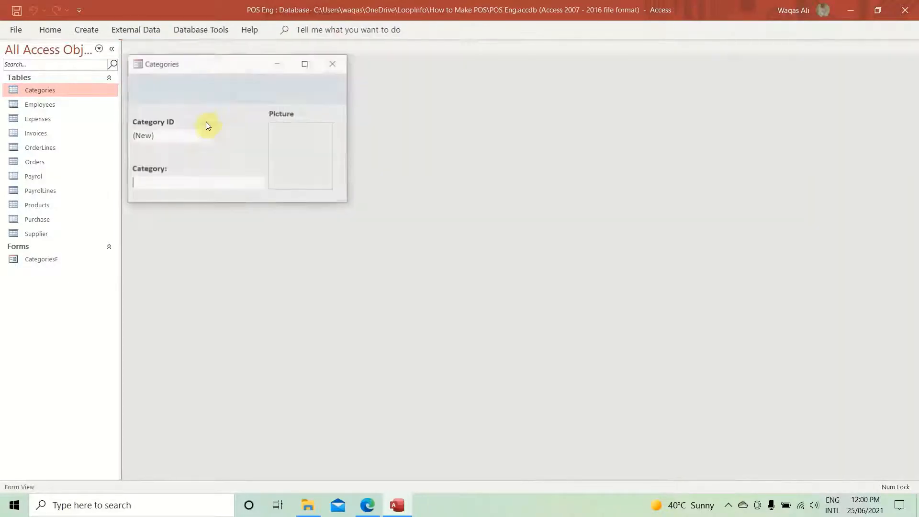
{"action": "left_click_drag", "start_coordinate": [209, 62], "coordinate": [423, 144]}
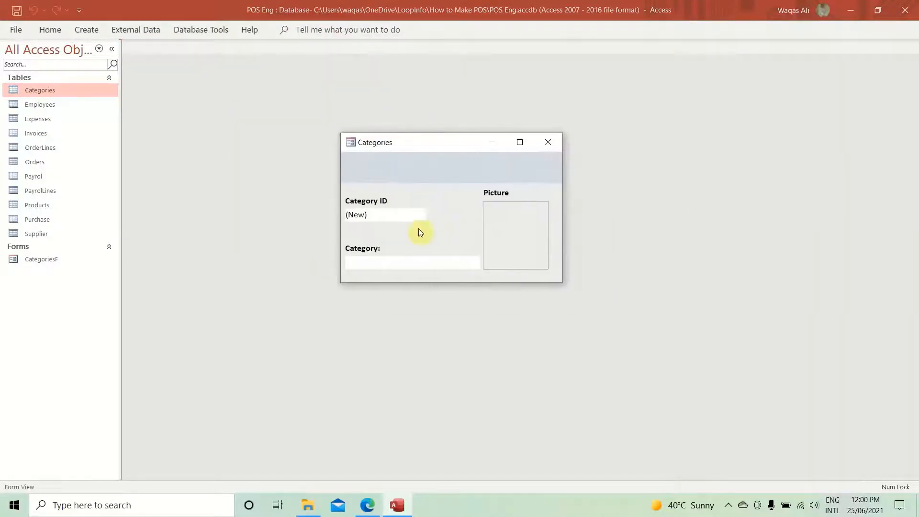
- Return to Design View and draw a horizontal line along the lower edge of the CategoryID text box, matching its width
{"action": "left_click", "coordinate": [376, 263]}
{"action": "right_click", "coordinate": [448, 189]}
{"action": "left_click", "coordinate": [468, 222]}
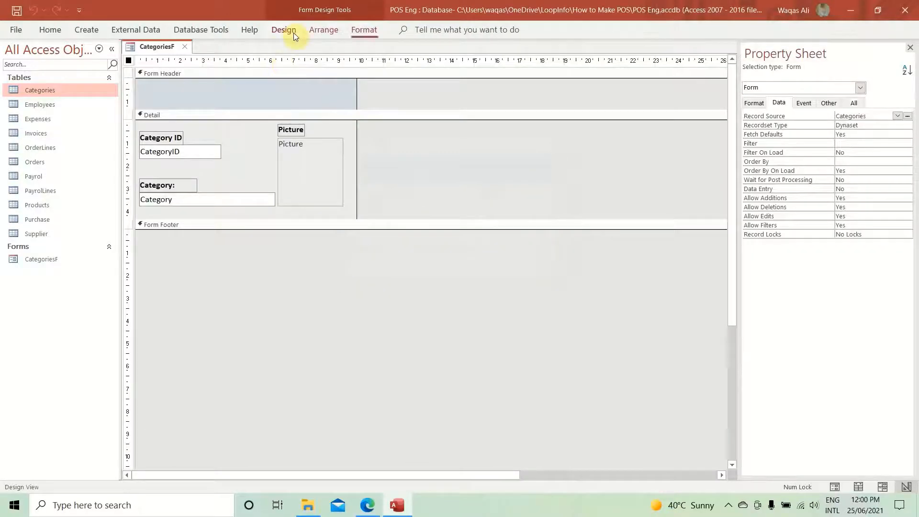
{"action": "left_click", "coordinate": [292, 31]}
{"action": "left_click", "coordinate": [372, 60]}
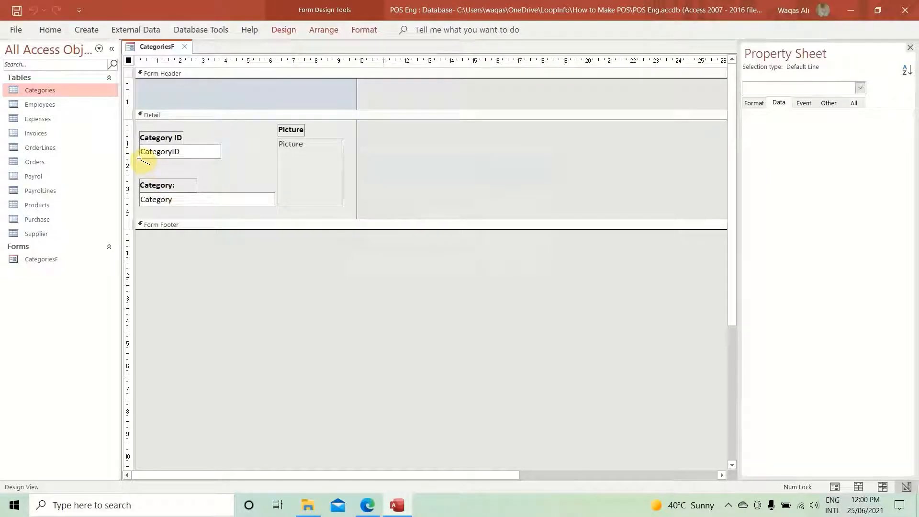
{"action": "left_click_drag", "start_coordinate": [140, 159], "coordinate": [221, 160]}
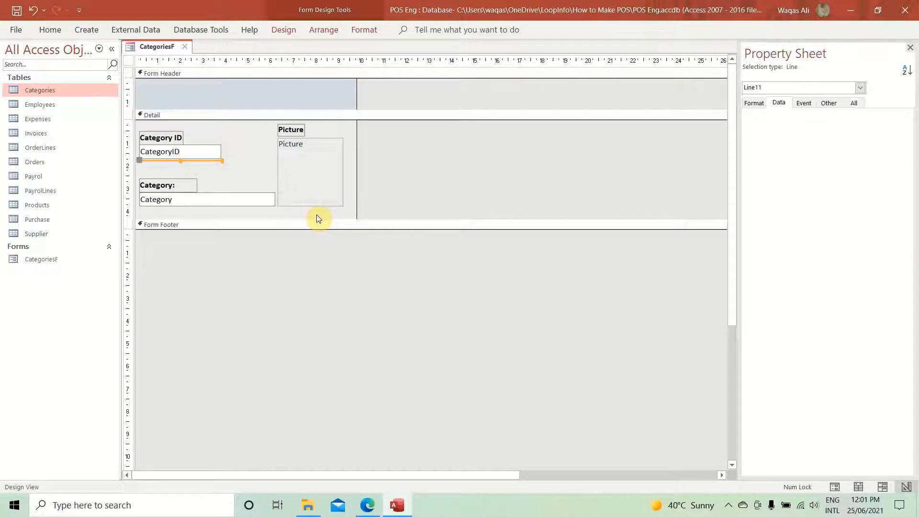
{"action": "left_click", "coordinate": [227, 165]}
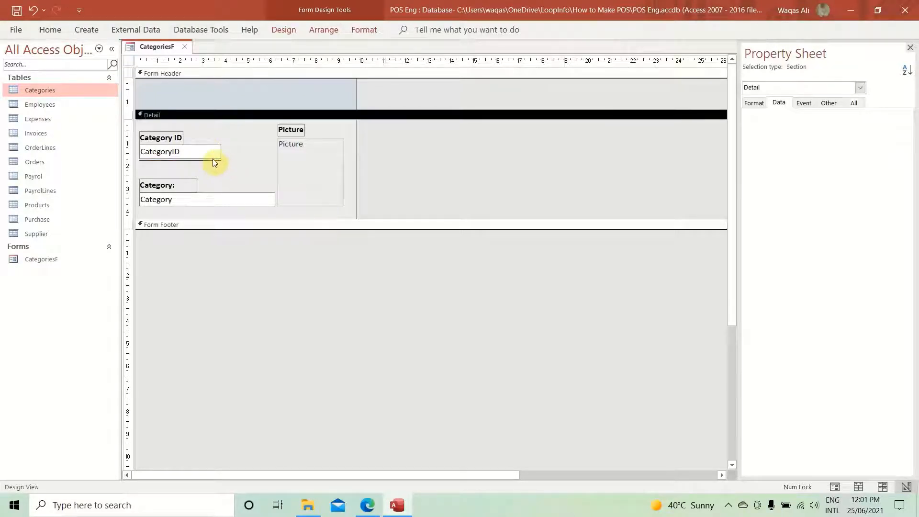
- Duplicate the line under CategoryID, place the copy beneath the Category text box and extend it to that box's full width
{"action": "left_click", "coordinate": [212, 162]}
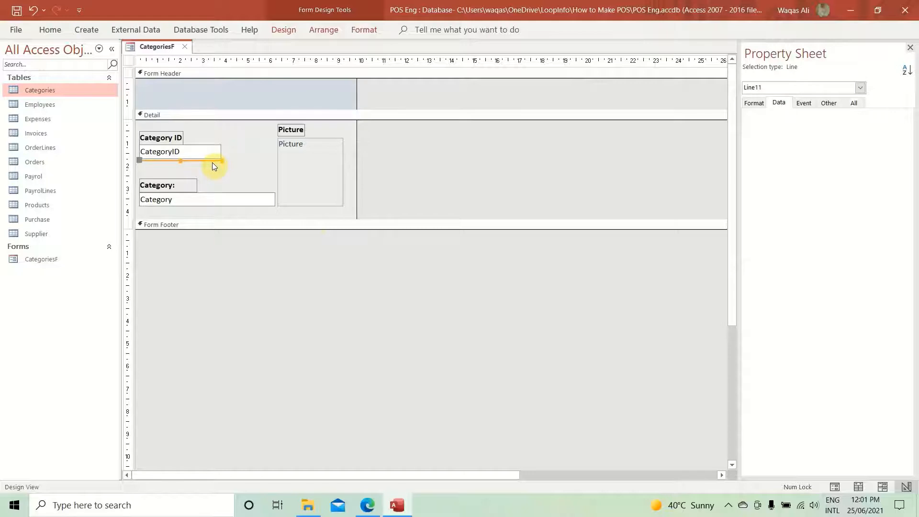
{"action": "key", "text": "ctrl+v"}
{"action": "left_click_drag", "start_coordinate": [211, 165], "coordinate": [273, 205]}
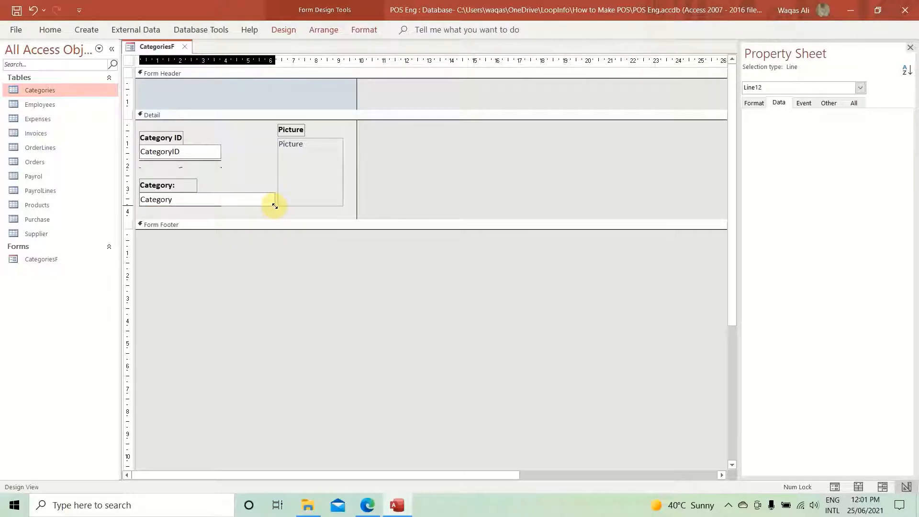
{"action": "left_click", "coordinate": [286, 211]}
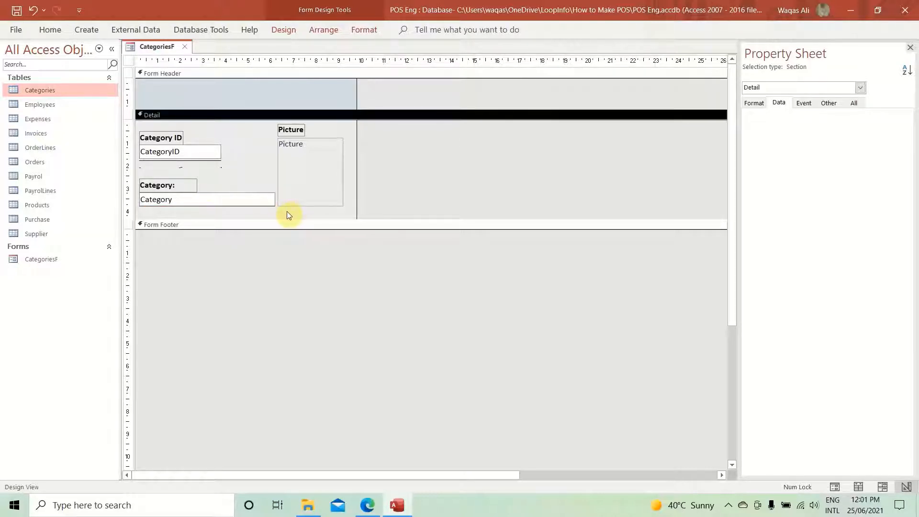
- Preview the Categories pop-up in Form View to check the underlines beneath the text boxes
{"action": "right_click", "coordinate": [155, 48]}
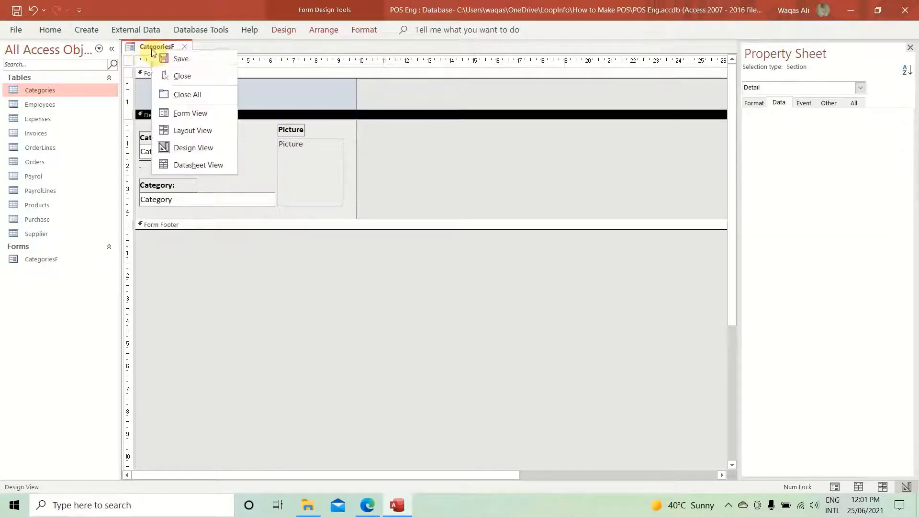
{"action": "left_click", "coordinate": [157, 47]}
{"action": "right_click", "coordinate": [157, 47]}
{"action": "left_click", "coordinate": [194, 107]}
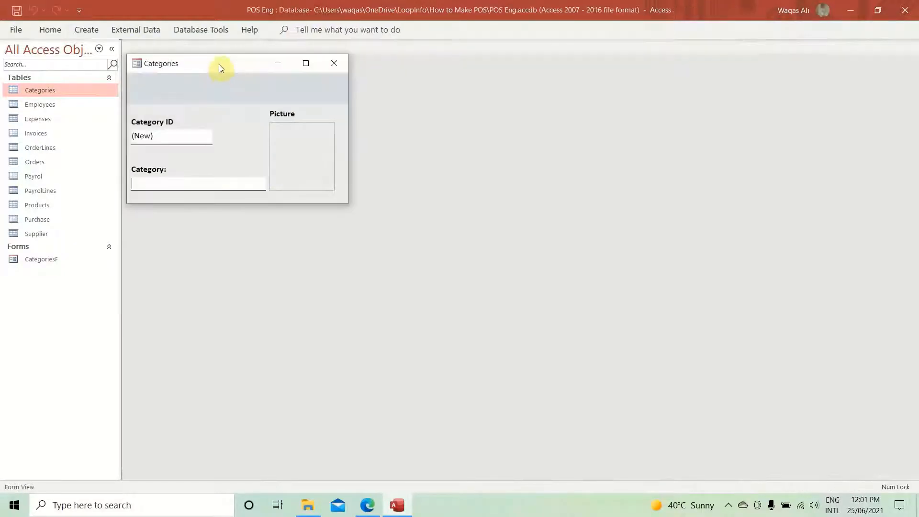
{"action": "left_click_drag", "start_coordinate": [219, 65], "coordinate": [323, 102]}
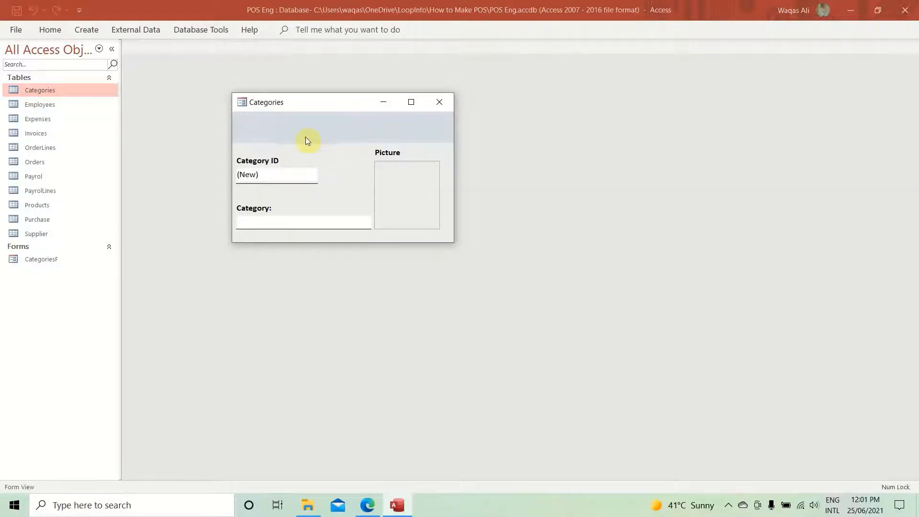
- Return to Design View and set the Form Header section's fill to a light blue from the standard color palette
{"action": "right_click", "coordinate": [340, 124]}
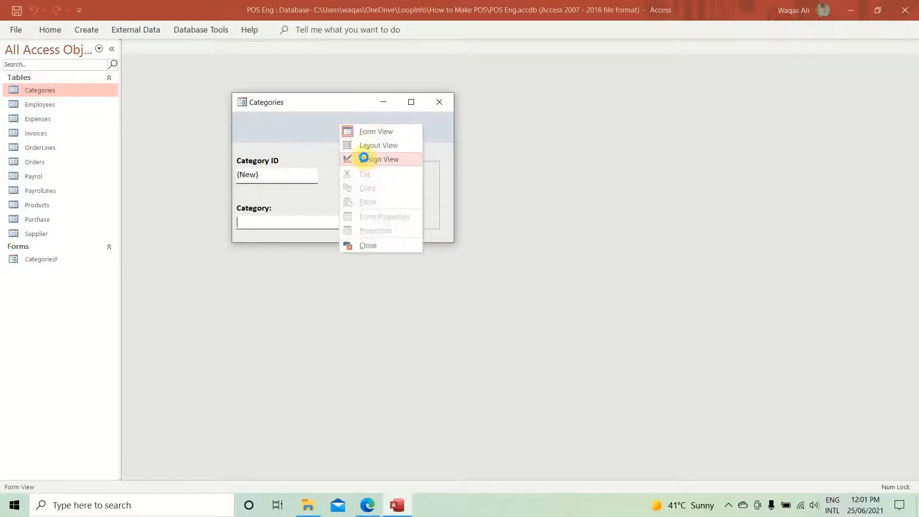
{"action": "left_click", "coordinate": [363, 158]}
{"action": "right_click", "coordinate": [232, 96]}
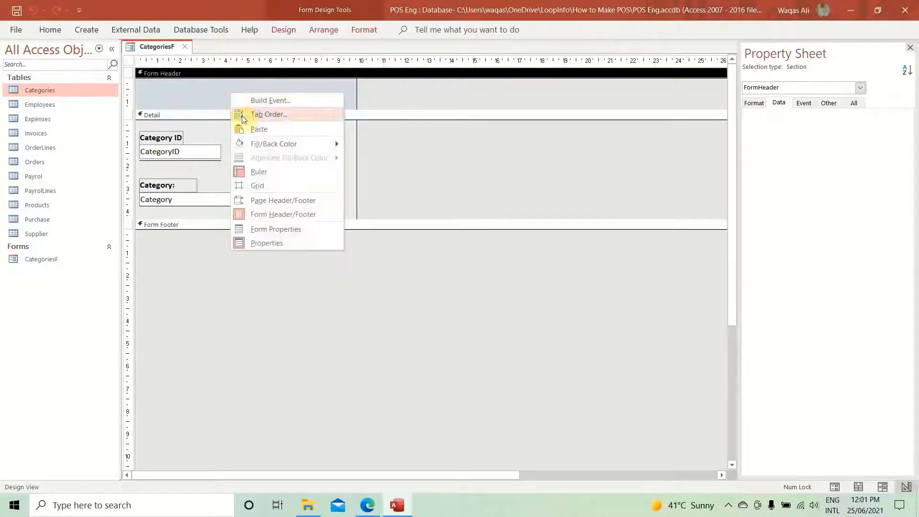
{"action": "mouse_move", "coordinate": [277, 145]}
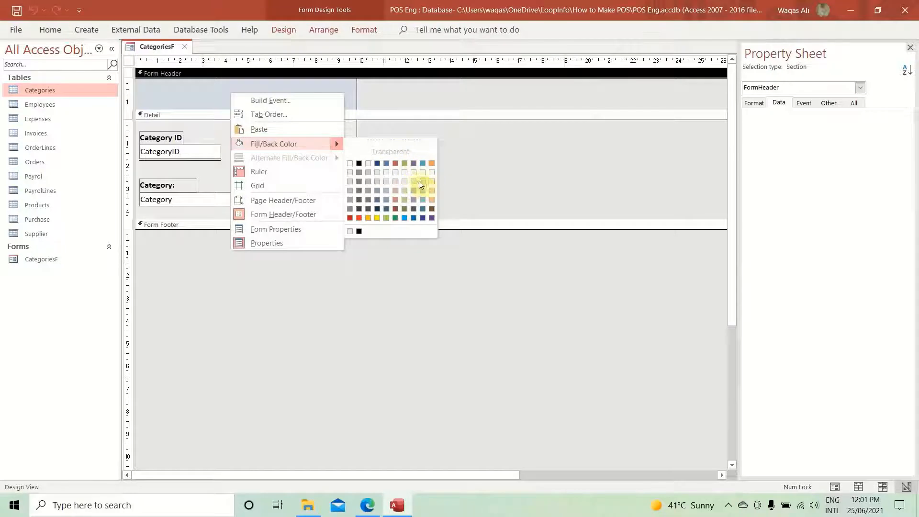
{"action": "left_click", "coordinate": [184, 98]}
{"action": "left_click", "coordinate": [262, 99]}
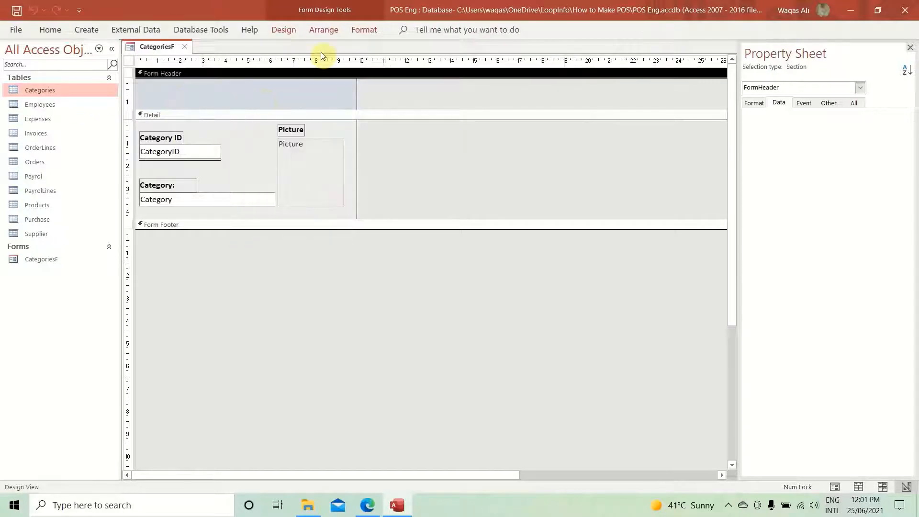
{"action": "left_click", "coordinate": [364, 32]}
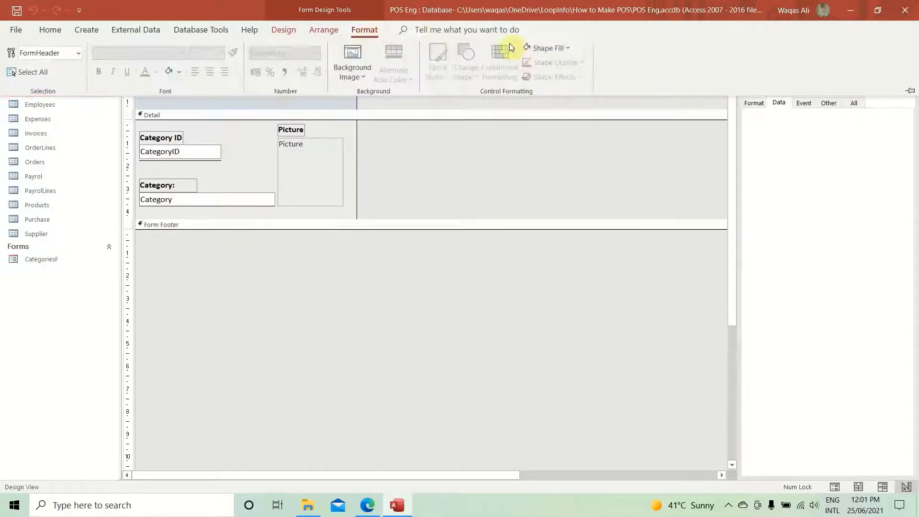
{"action": "left_click", "coordinate": [550, 47]}
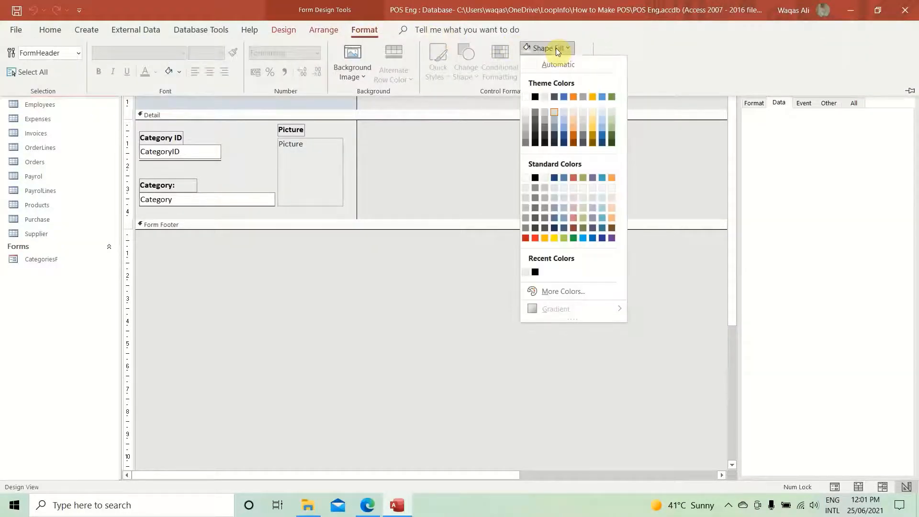
{"action": "left_click", "coordinate": [578, 289]}
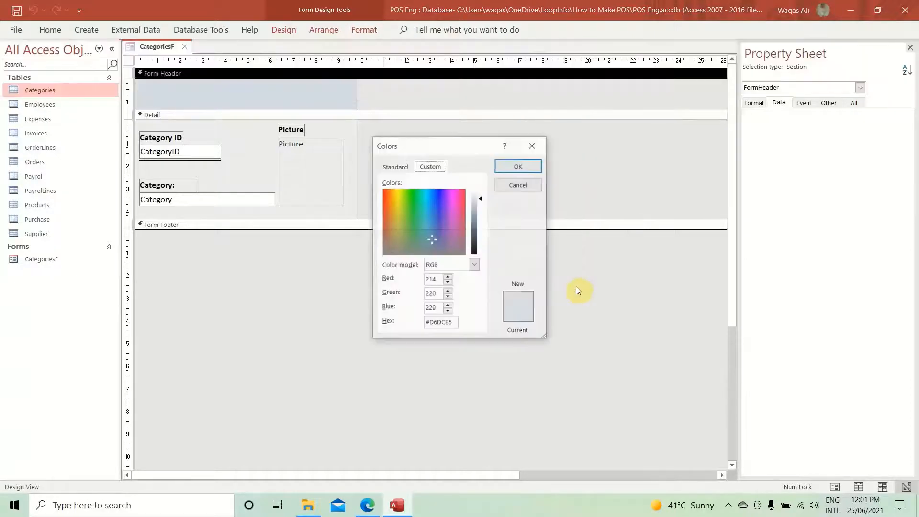
{"action": "left_click", "coordinate": [404, 168]}
{"action": "left_click", "coordinate": [434, 218]}
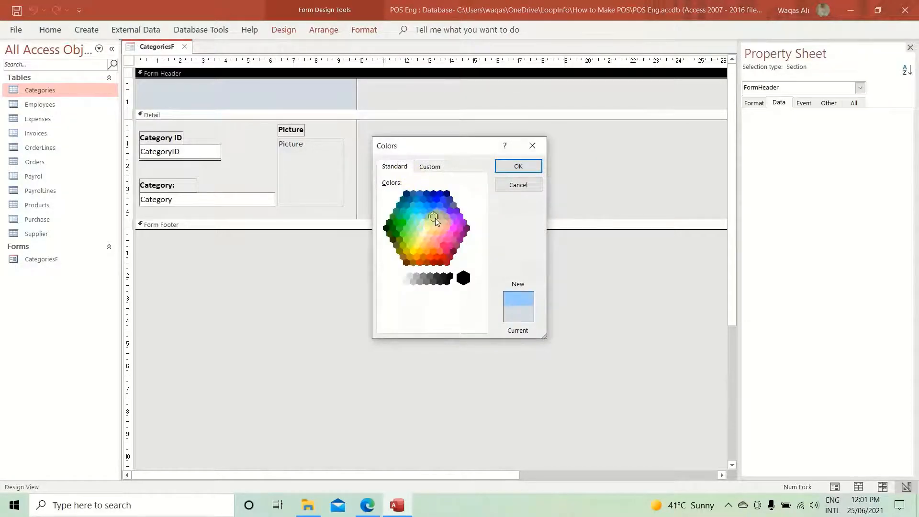
{"action": "left_click", "coordinate": [425, 214]}
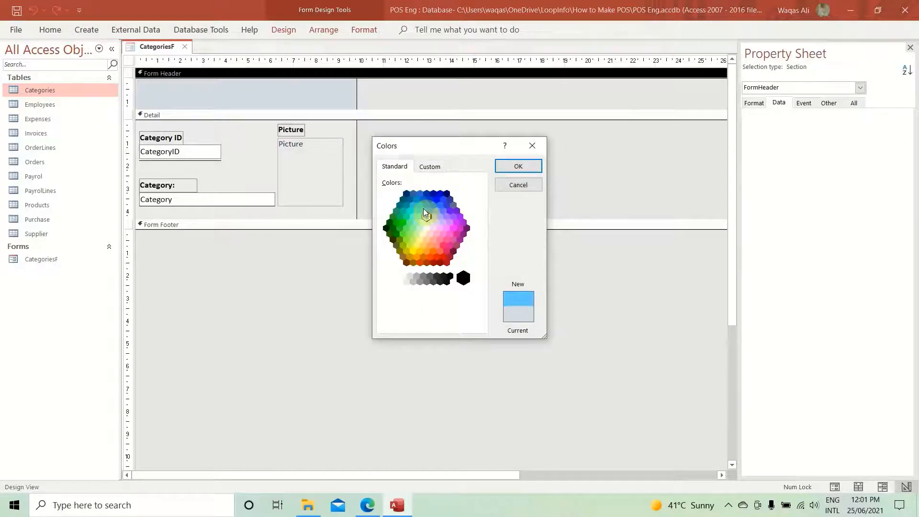
{"action": "left_click", "coordinate": [436, 210]}
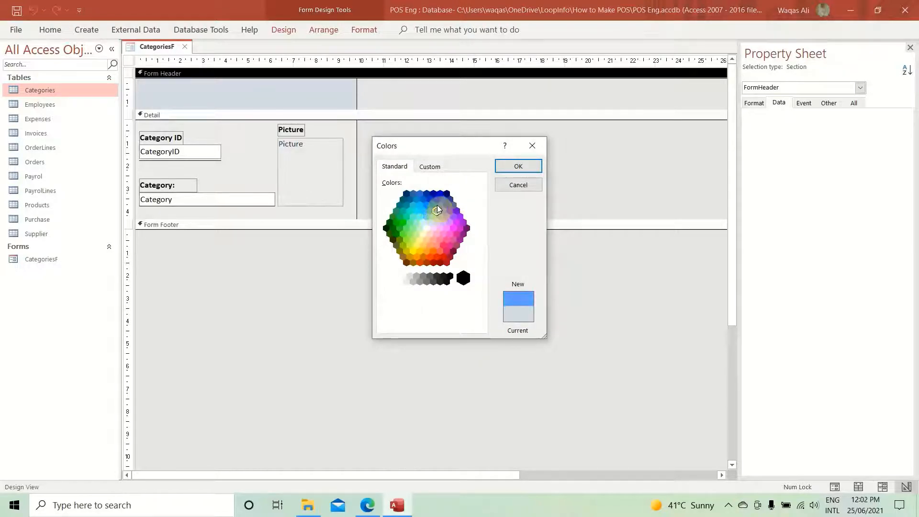
{"action": "left_click", "coordinate": [440, 205]}
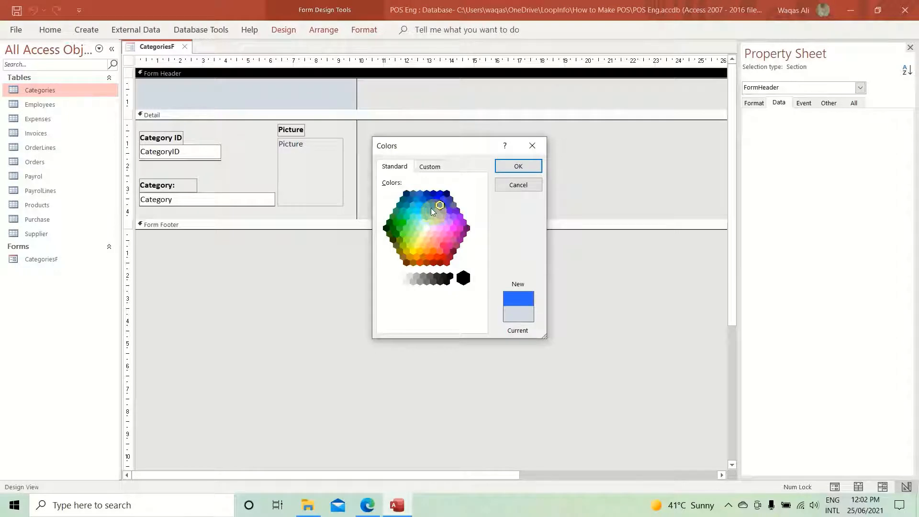
{"action": "left_click", "coordinate": [430, 211]}
{"action": "left_click", "coordinate": [426, 205]}
{"action": "left_click", "coordinate": [427, 217]}
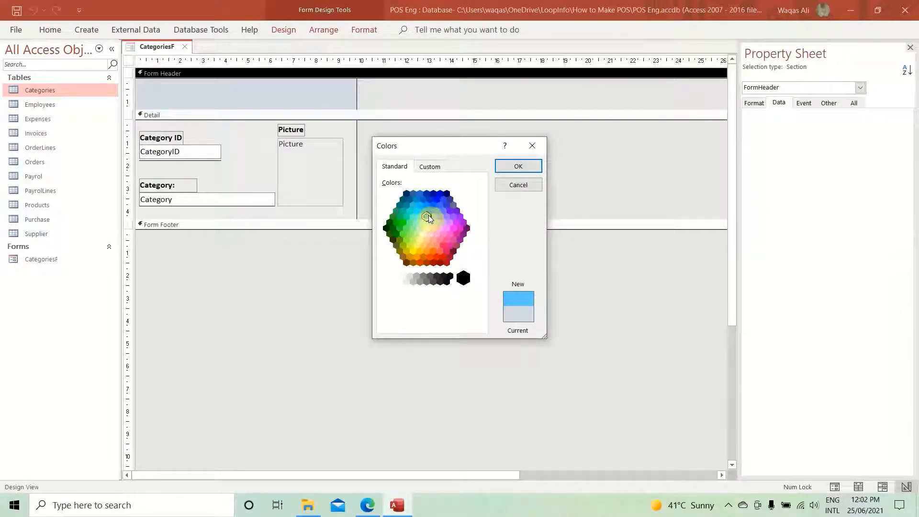
{"action": "left_click", "coordinate": [433, 216]}
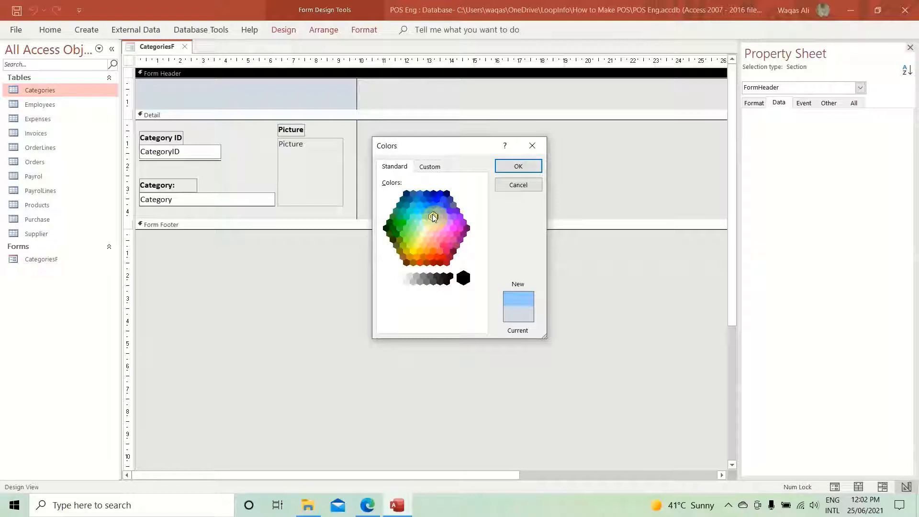
{"action": "left_click", "coordinate": [518, 167]}
- Preview the Categories pop-up in Form View to check the light blue header
{"action": "right_click", "coordinate": [141, 51]}
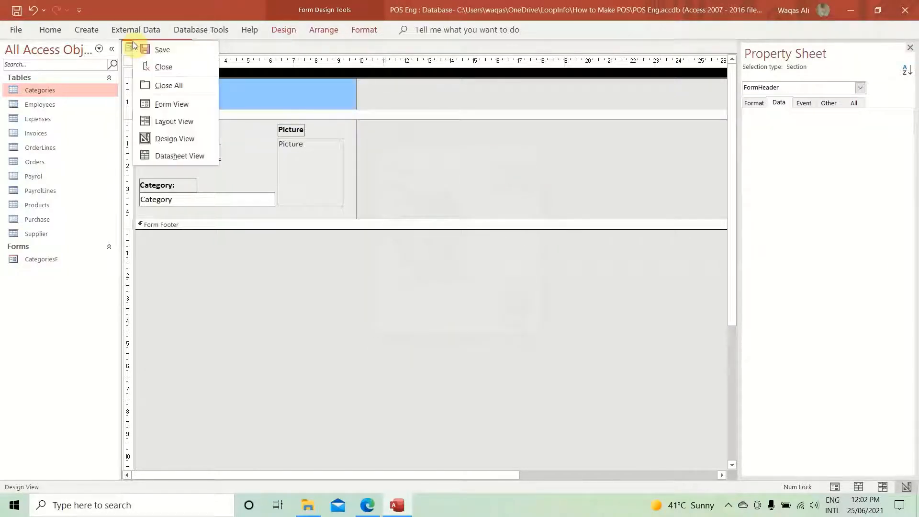
{"action": "left_click", "coordinate": [148, 53]}
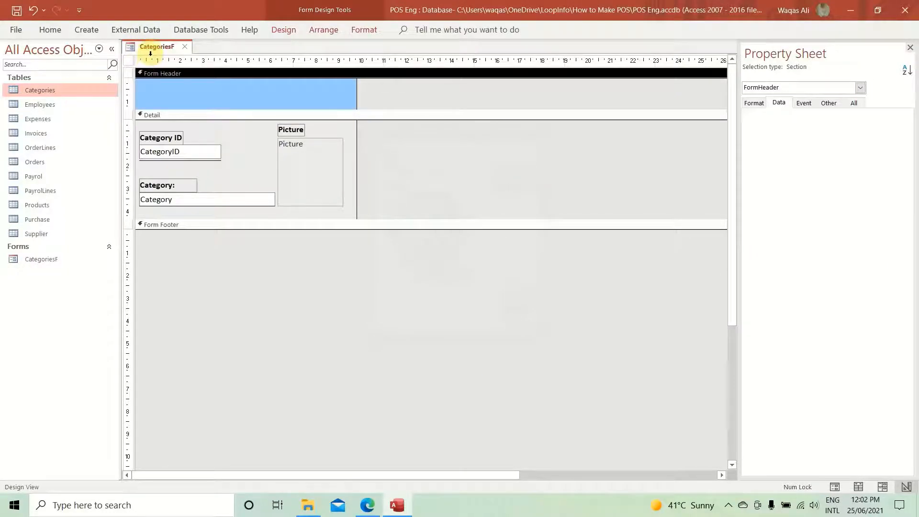
{"action": "right_click", "coordinate": [155, 48]}
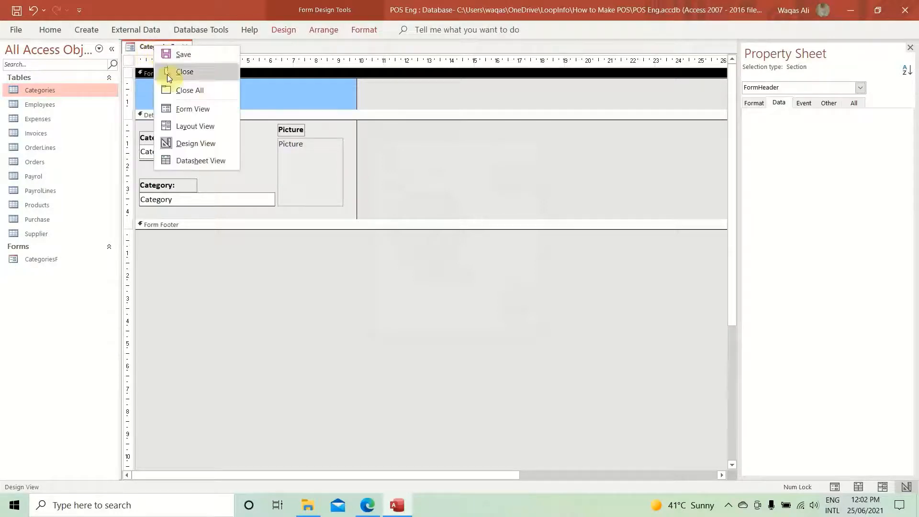
{"action": "left_click", "coordinate": [174, 109]}
{"action": "left_click_drag", "start_coordinate": [227, 65], "coordinate": [443, 168]}
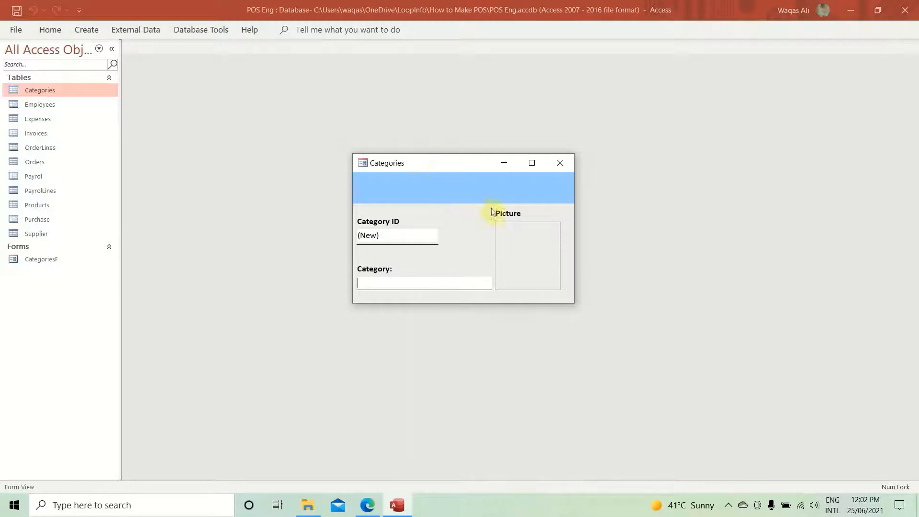
{"action": "left_click_drag", "start_coordinate": [432, 162], "coordinate": [426, 160]}
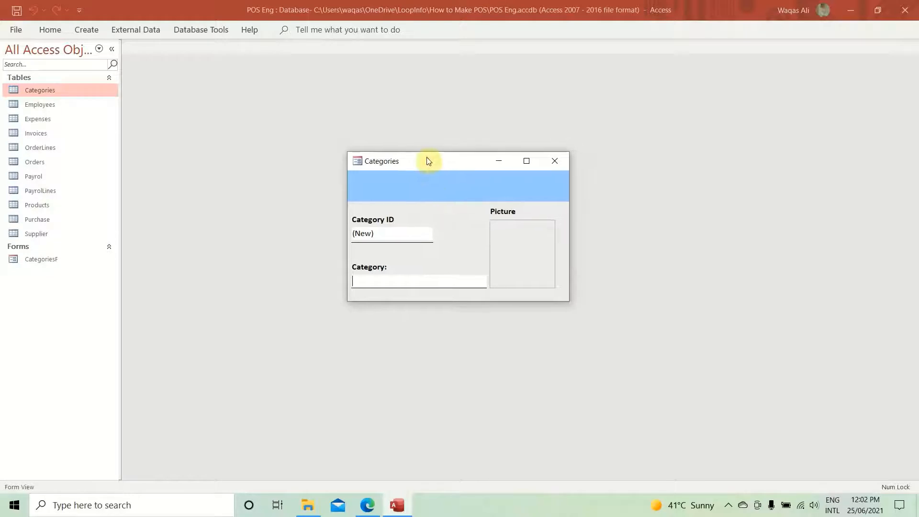
- Return to Design View, nudge the Picture label and frame slightly to the right together, and narrow the form slightly
{"action": "right_click", "coordinate": [426, 159]}
{"action": "right_click", "coordinate": [434, 162]}
{"action": "left_click", "coordinate": [387, 185]}
{"action": "right_click", "coordinate": [453, 164]}
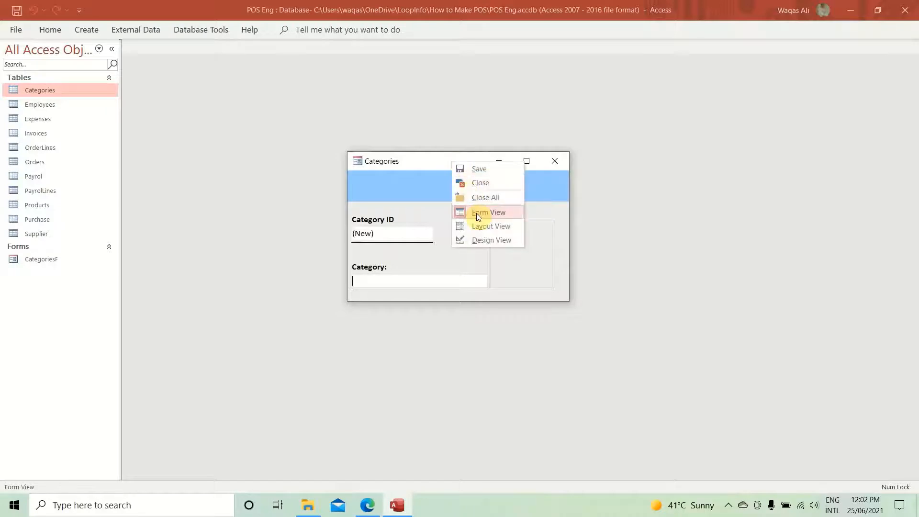
{"action": "left_click", "coordinate": [482, 245]}
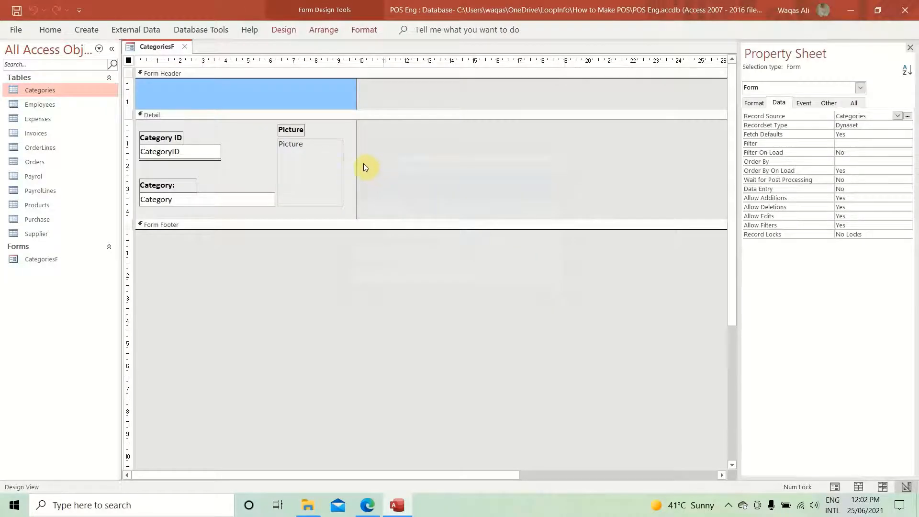
{"action": "left_click_drag", "start_coordinate": [347, 129], "coordinate": [295, 209]}
{"action": "key", "text": "Right"}
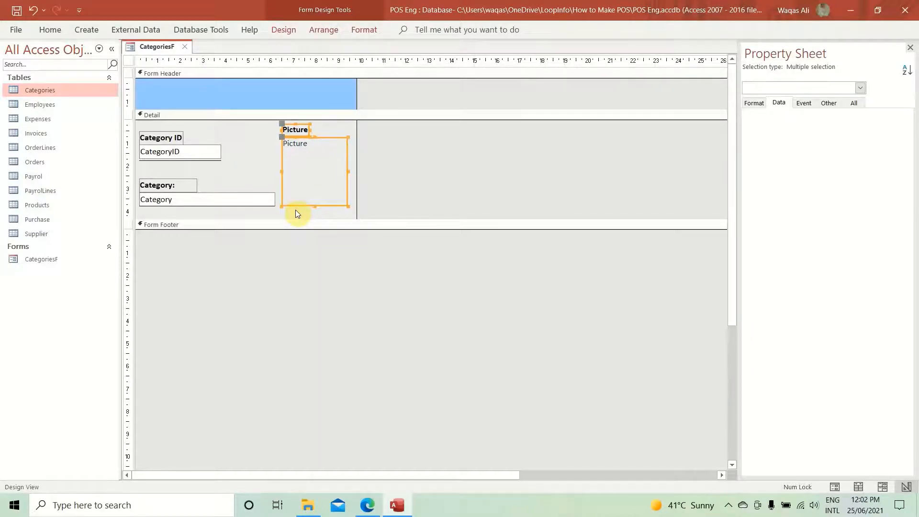
{"action": "left_click_drag", "start_coordinate": [356, 177], "coordinate": [353, 177]}
{"action": "left_click", "coordinate": [391, 177]}
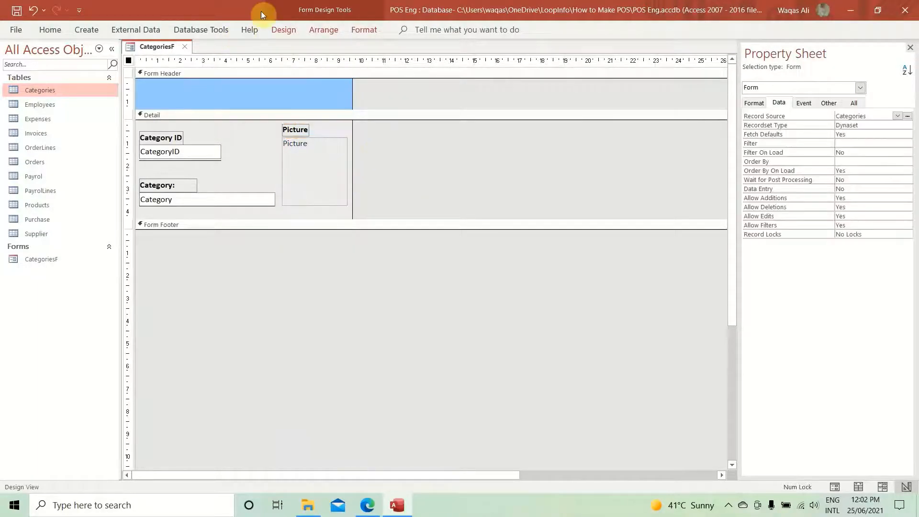
- Draw a command button about 3 cm wide in the right part of the form header, dismissing the Command Button Wizard
{"action": "left_click", "coordinate": [283, 29]}
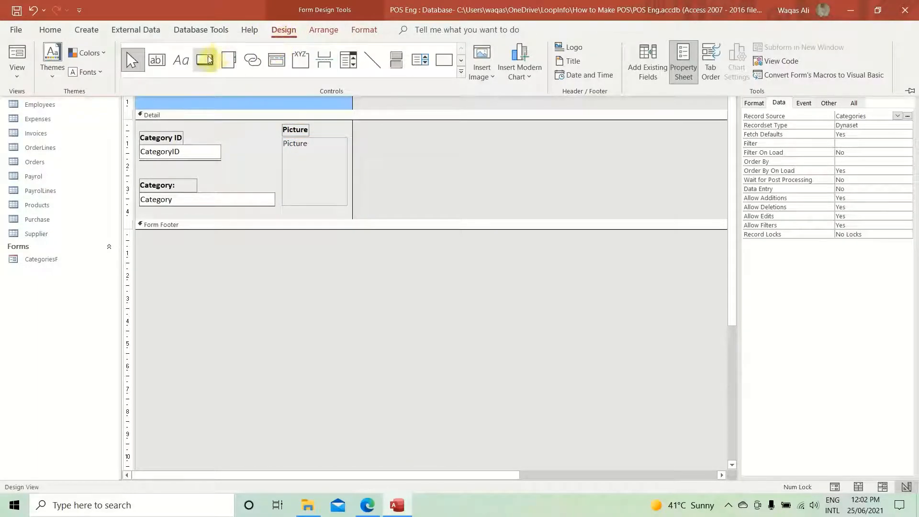
{"action": "left_click", "coordinate": [206, 59]}
{"action": "left_click", "coordinate": [258, 93]}
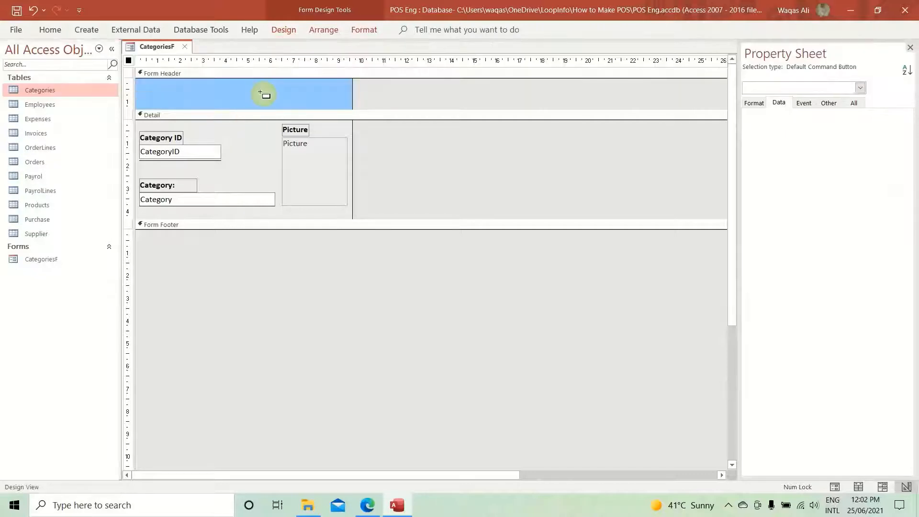
{"action": "left_click_drag", "start_coordinate": [271, 90], "coordinate": [337, 101]}
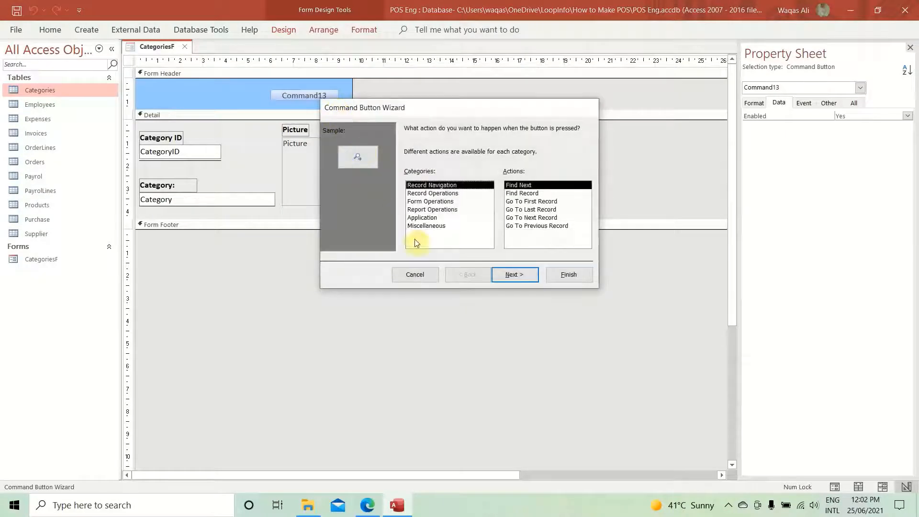
{"action": "left_click", "coordinate": [415, 274]}
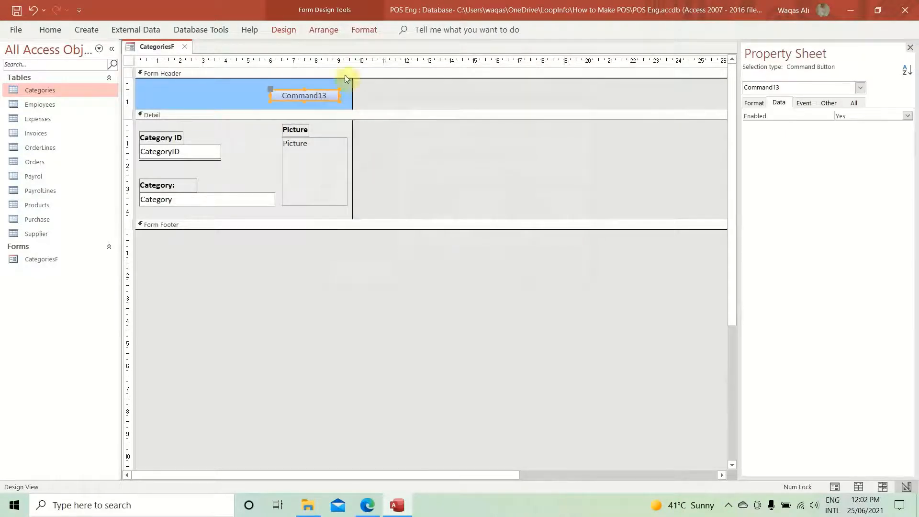
- Change the caption of the new header button to "Save Data"
{"action": "double_click", "coordinate": [299, 95]}
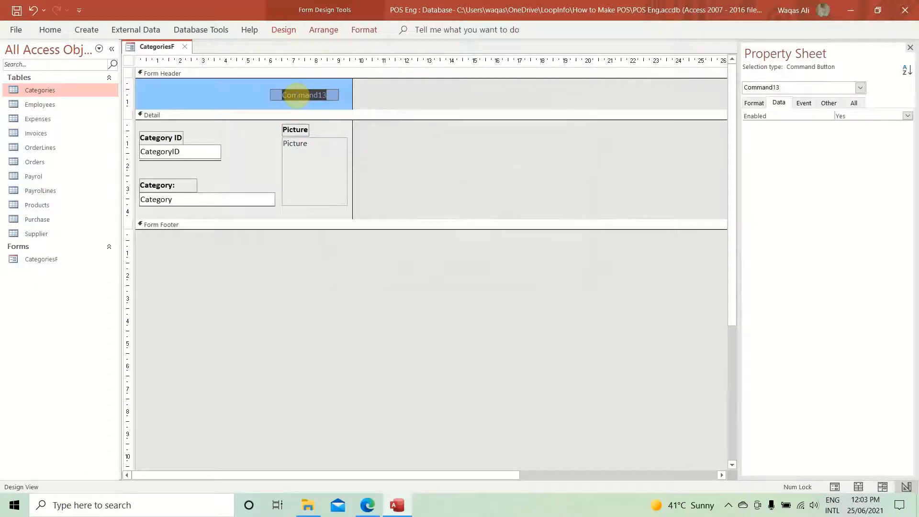
{"action": "type", "text": "Save"}
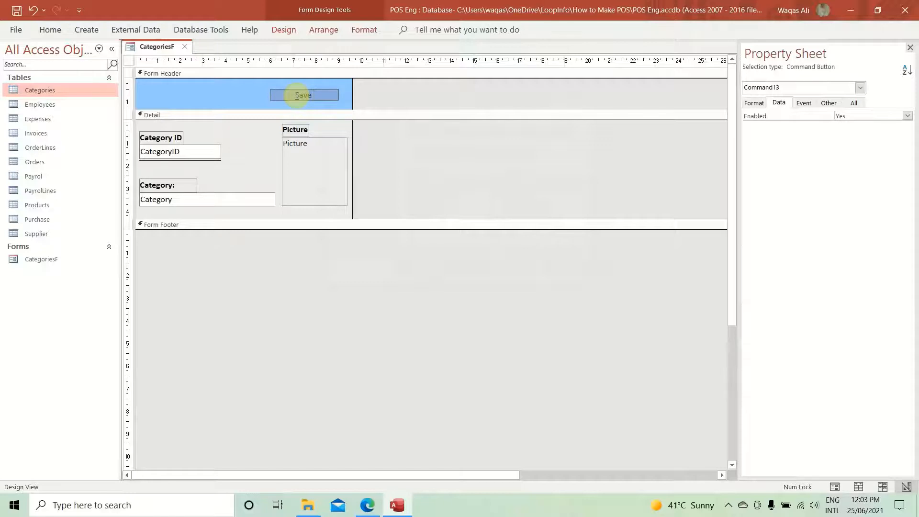
{"action": "type", "text": " Data"}
{"action": "left_click", "coordinate": [297, 96]}
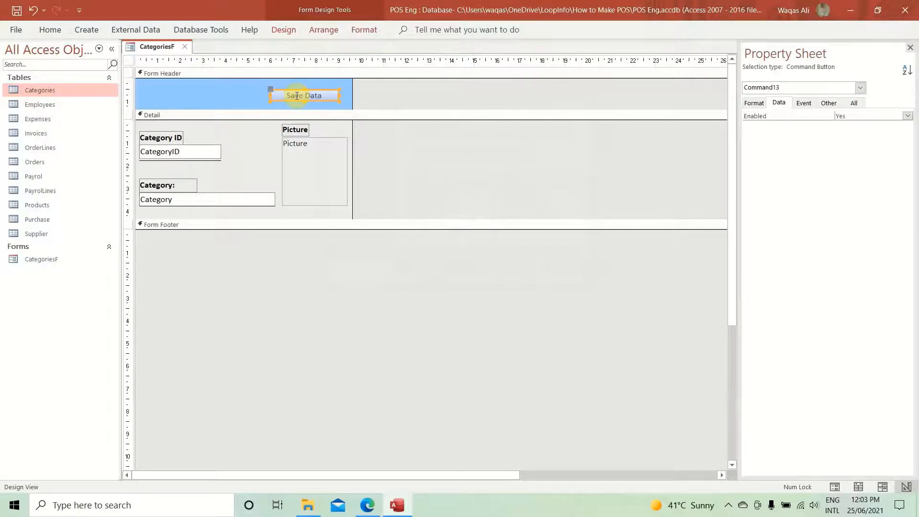
- Apply the white theme quick style with a blue outline to the Save Data button
{"action": "left_click", "coordinate": [361, 31]}
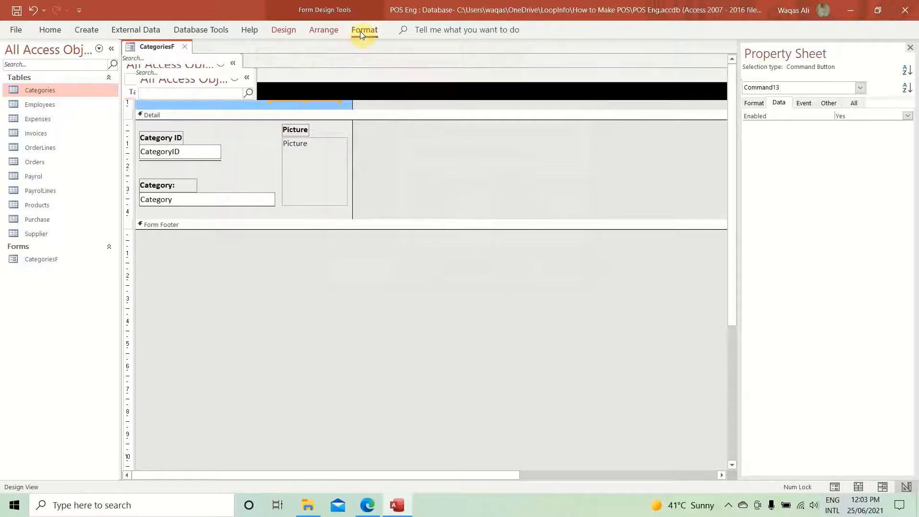
{"action": "left_click", "coordinate": [463, 82]}
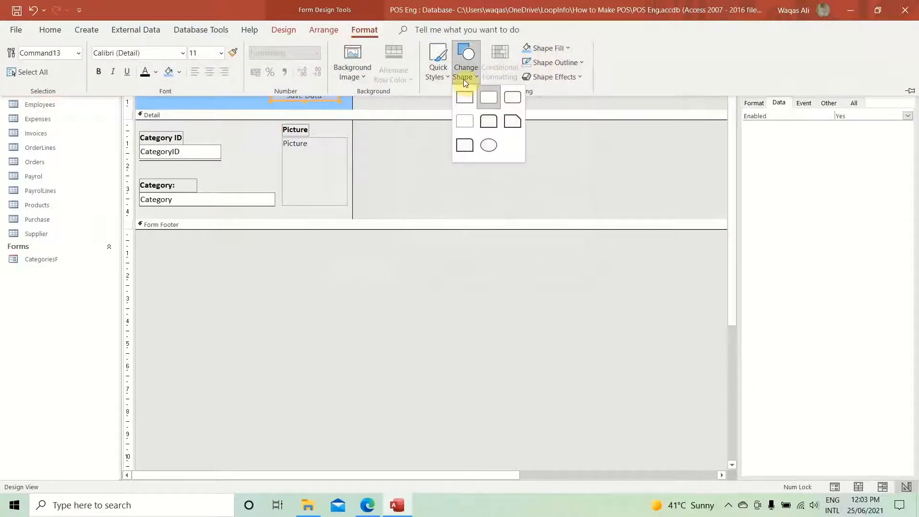
{"action": "left_click", "coordinate": [437, 76]}
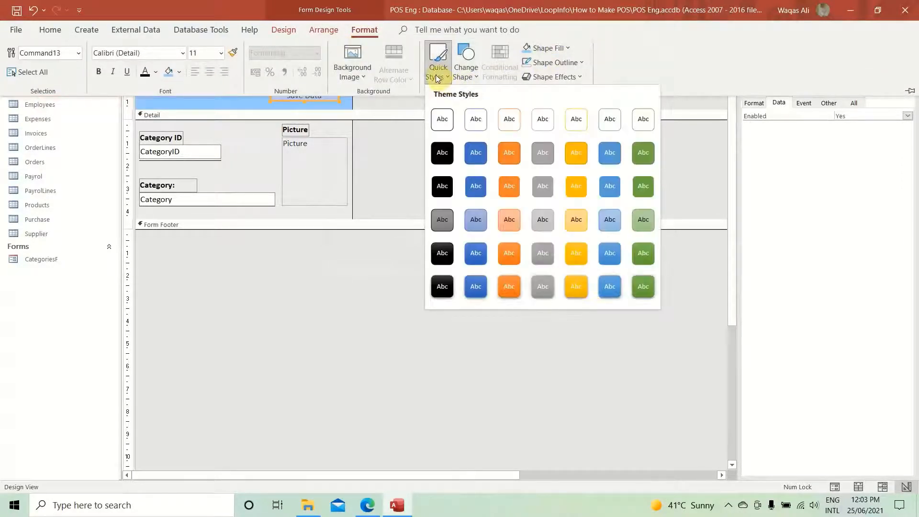
{"action": "left_click", "coordinate": [473, 119]}
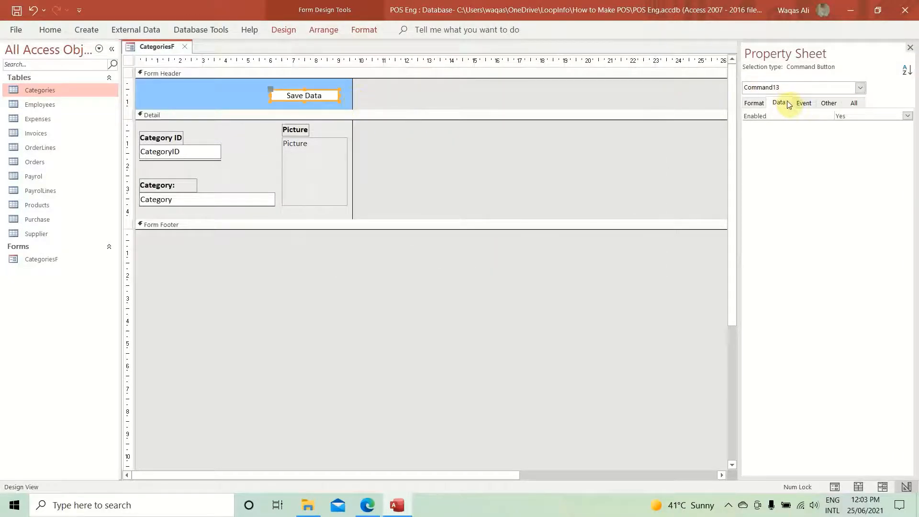
- Try heights of 0.6 cm and 0.8 cm on the Save Data button, and settle on 0.7 cm
{"action": "left_click", "coordinate": [753, 104]}
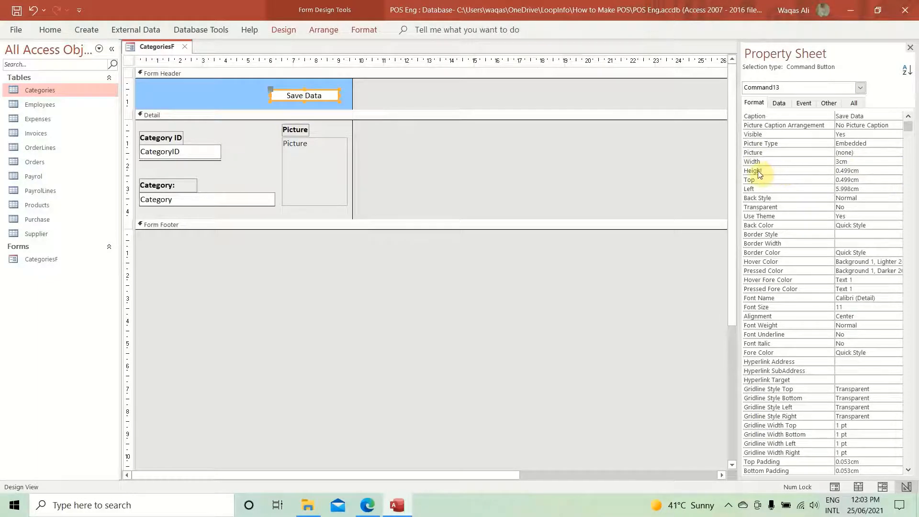
{"action": "left_click_drag", "start_coordinate": [877, 170], "coordinate": [814, 170]}
{"action": "type", "text": "0.6"}
{"action": "key", "text": "Return"}
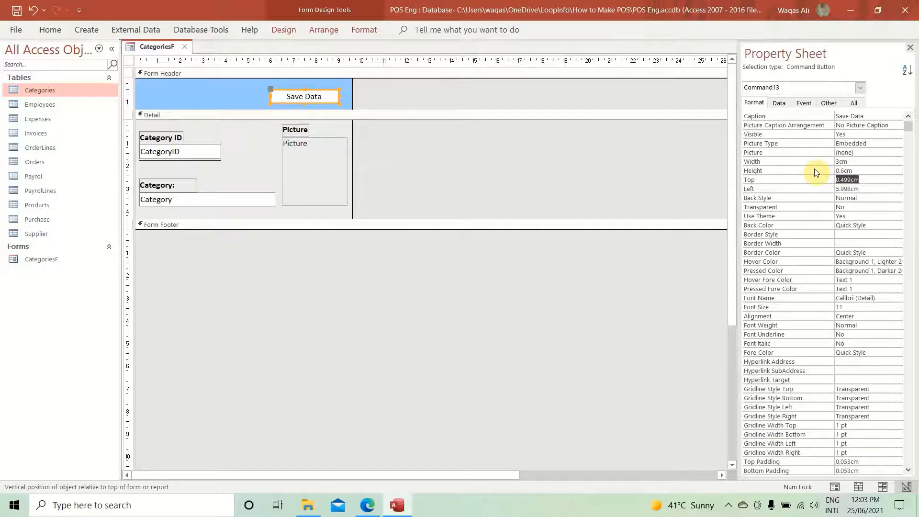
{"action": "key", "text": "Up"}
{"action": "type", "text": "0.8"}
{"action": "key", "text": "Return"}
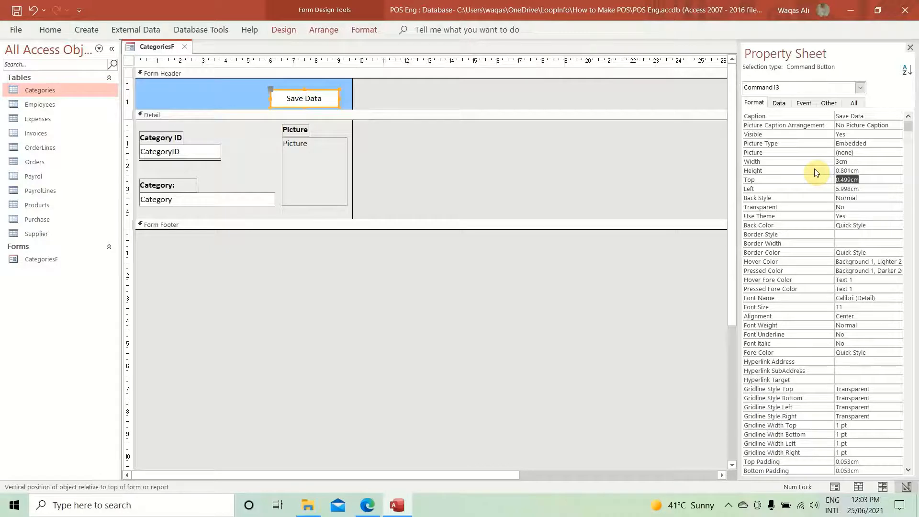
{"action": "key", "text": "Up"}
{"action": "type", "text": "0.7"}
{"action": "key", "text": "Return"}
{"action": "left_click", "coordinate": [424, 96]}
- Narrow the Save Data button from its left edge to about 2.4 cm wide and make its caption bold
{"action": "left_click", "coordinate": [290, 97]}
{"action": "left_click_drag", "start_coordinate": [270, 93], "coordinate": [283, 97]}
{"action": "left_click", "coordinate": [410, 98]}
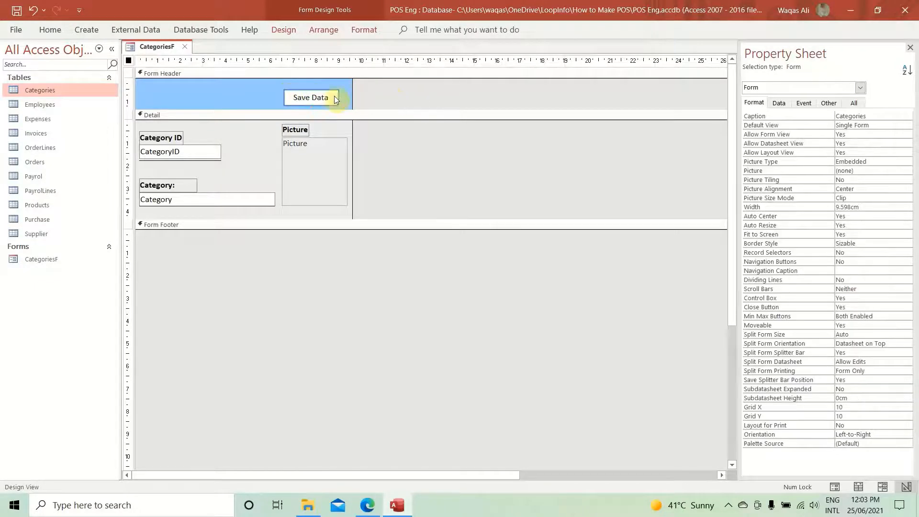
{"action": "left_click", "coordinate": [331, 98]}
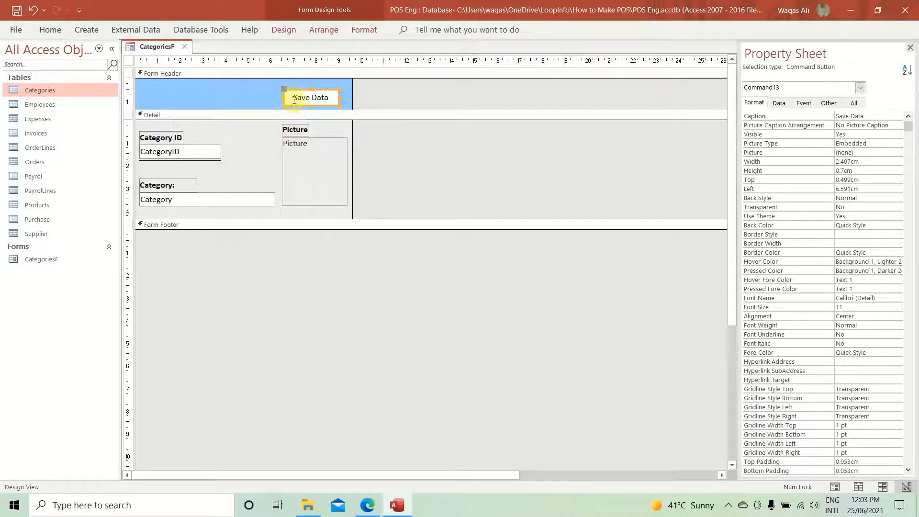
{"action": "key", "text": "ctrl+b"}
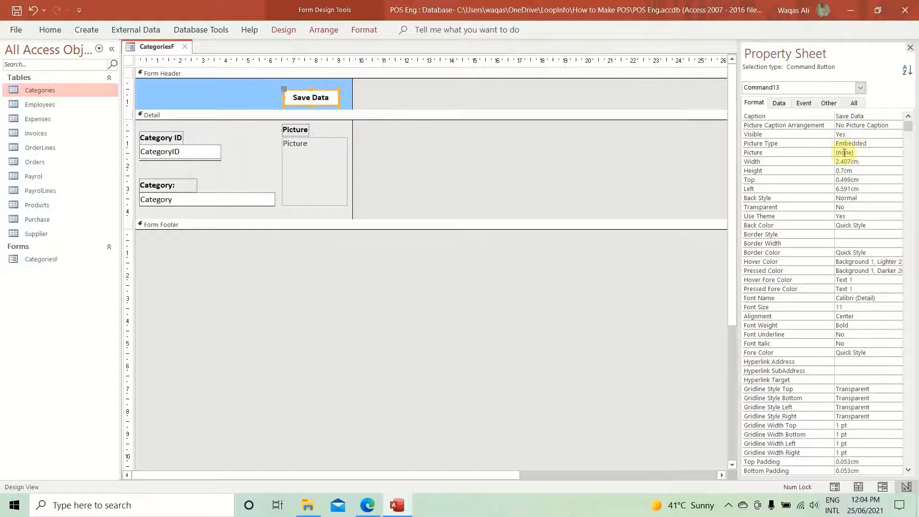
- Assign the built-in Save picture to the Save Data button using the Picture Builder
{"action": "left_click", "coordinate": [870, 153]}
{"action": "left_click", "coordinate": [897, 153]}
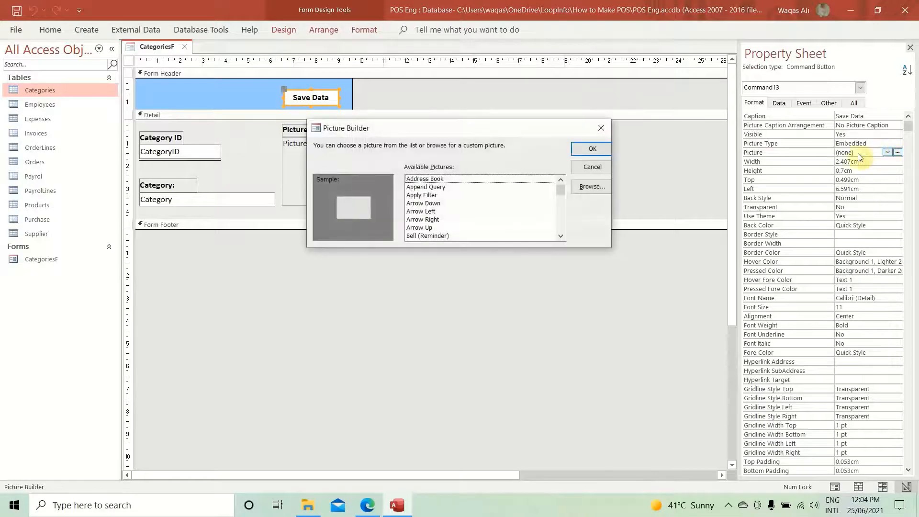
{"action": "left_click", "coordinate": [456, 187]}
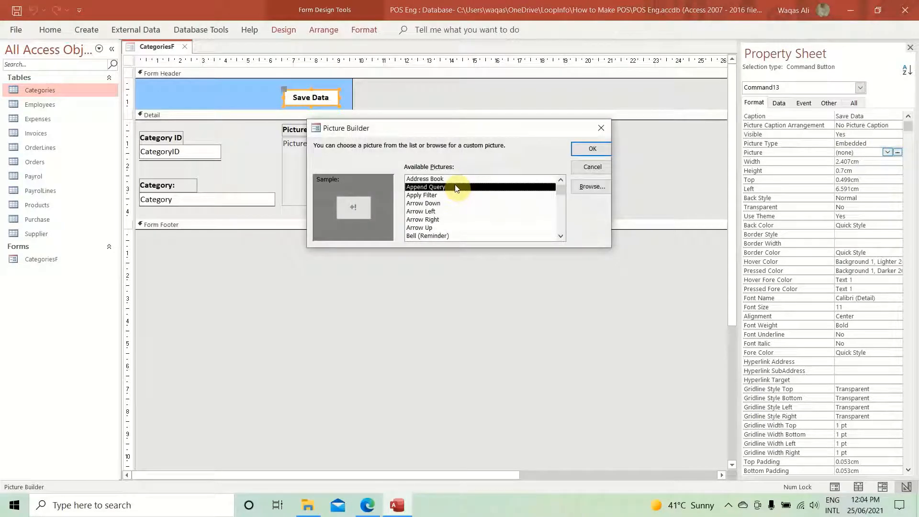
{"action": "key", "text": "s"}
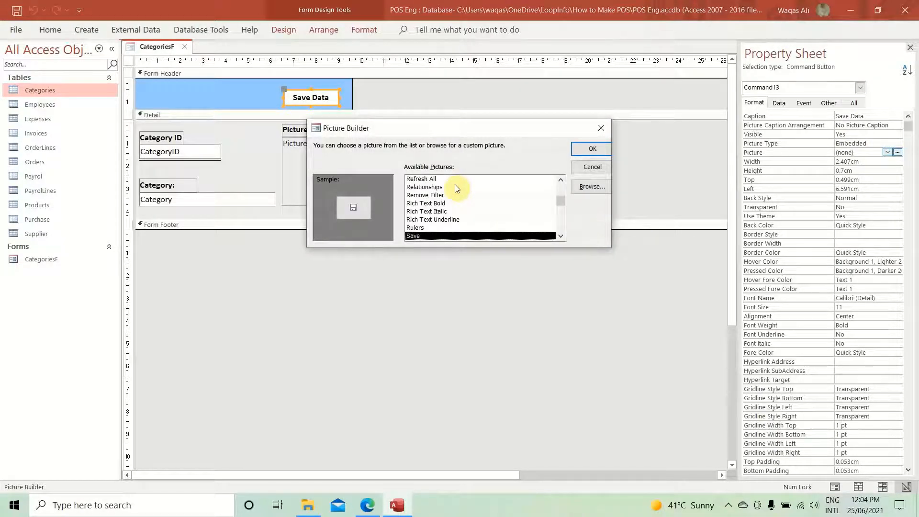
{"action": "left_click", "coordinate": [607, 146]}
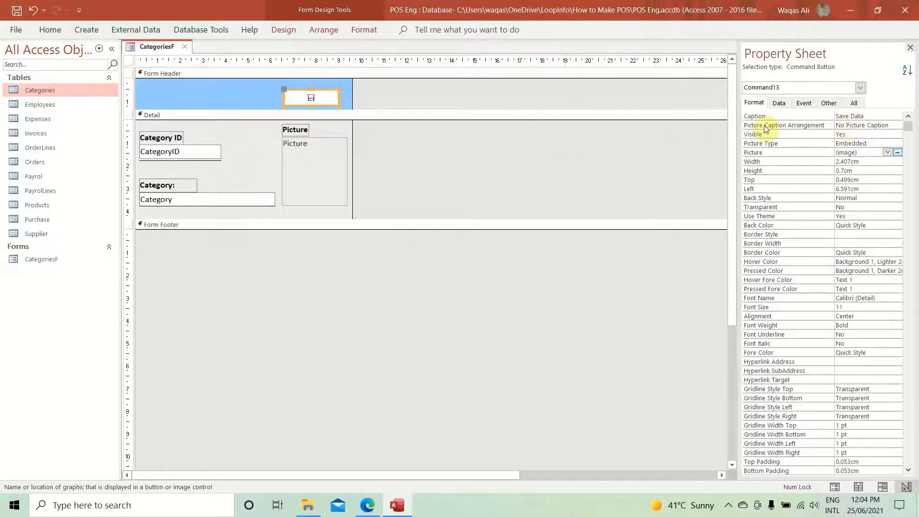
- Set the button's Picture Caption Arrangement to General and insert a space before the caption text to separate it from the icon
{"action": "left_click", "coordinate": [886, 126]}
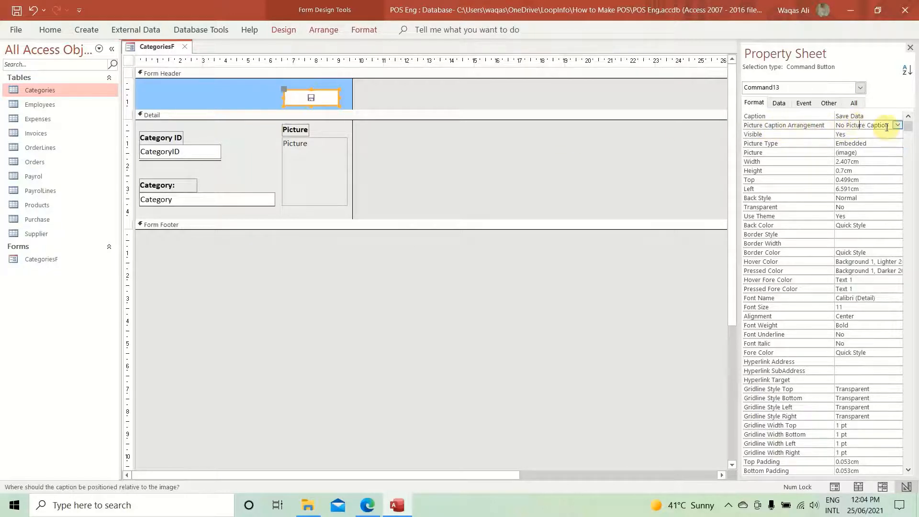
{"action": "left_click", "coordinate": [897, 125]}
{"action": "left_click", "coordinate": [886, 142]}
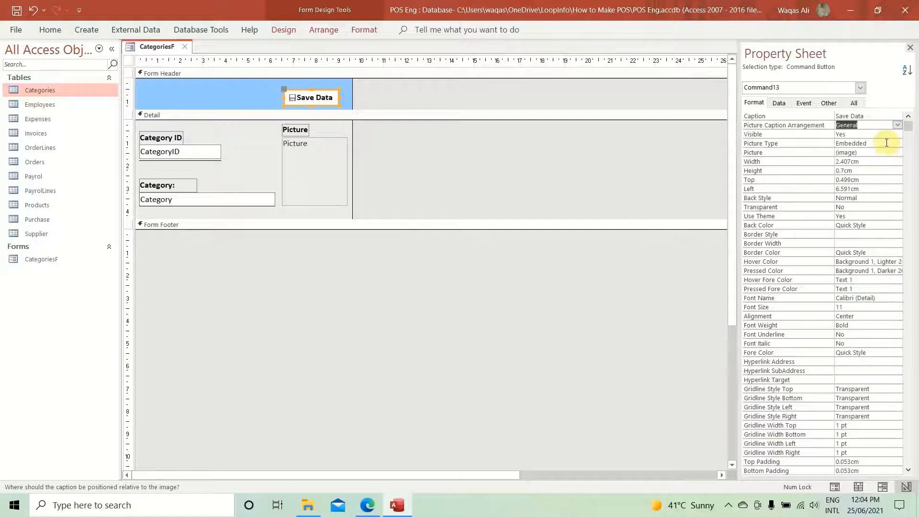
{"action": "left_click", "coordinate": [296, 97]}
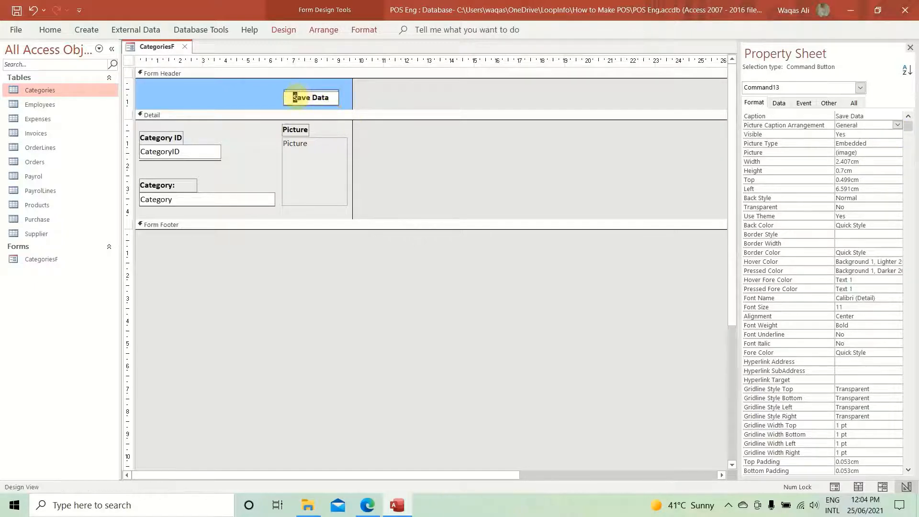
{"action": "left_click", "coordinate": [405, 96]}
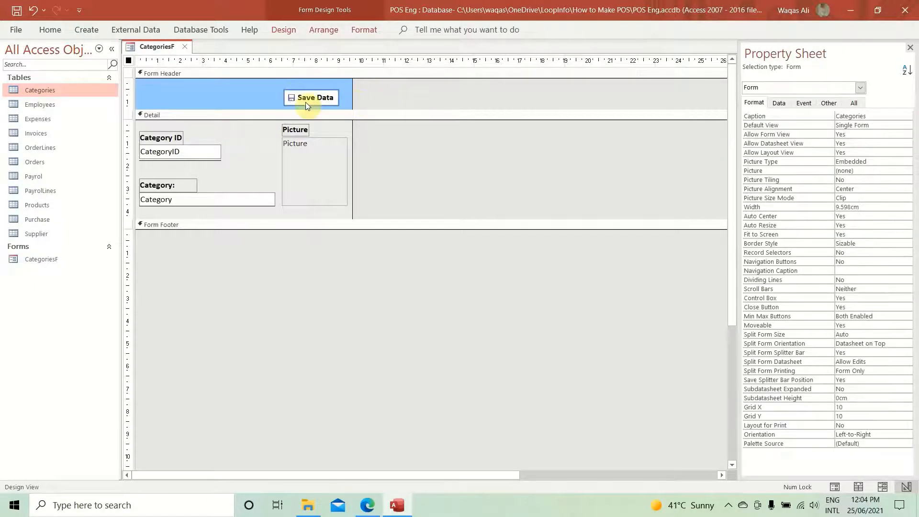
- Remove the bold from the Save Data caption and move the button to about 0.3 cm from the header's top and 6.8 cm from its left
{"action": "left_click", "coordinate": [306, 102]}
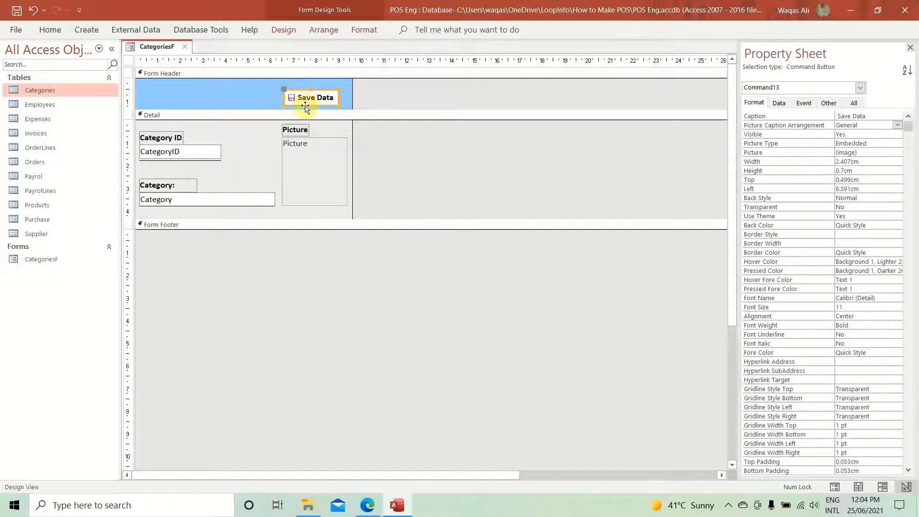
{"action": "key", "text": "ctrl+b"}
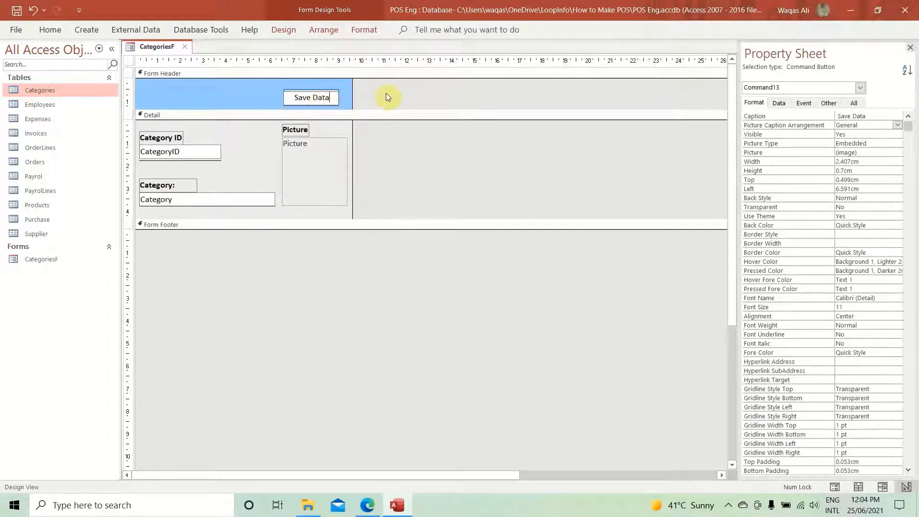
{"action": "left_click", "coordinate": [385, 92]}
{"action": "left_click_drag", "start_coordinate": [335, 106], "coordinate": [335, 101]}
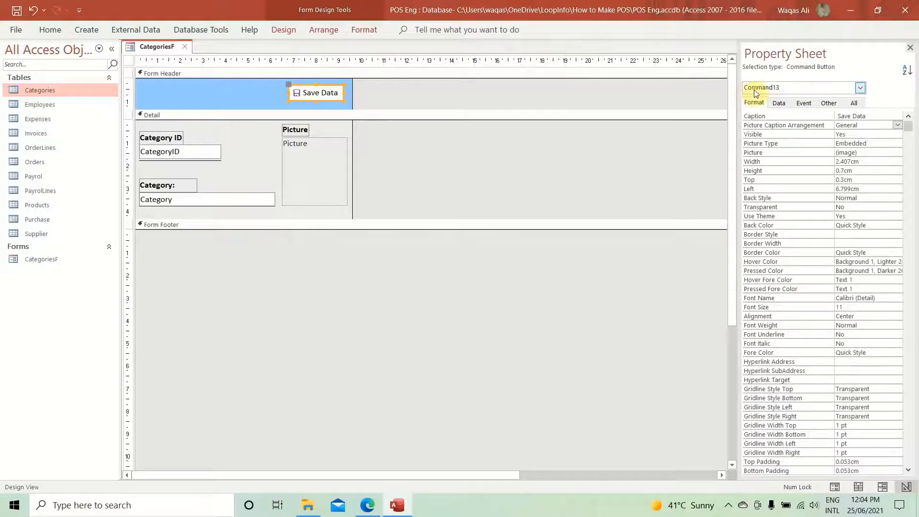
- Name the Save Data command button btnSave
{"action": "left_click", "coordinate": [829, 103]}
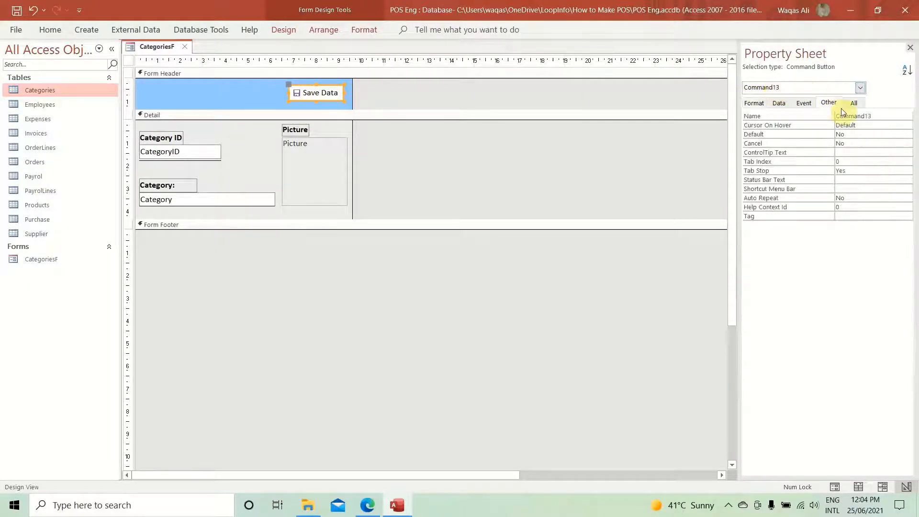
{"action": "left_click", "coordinate": [886, 115]}
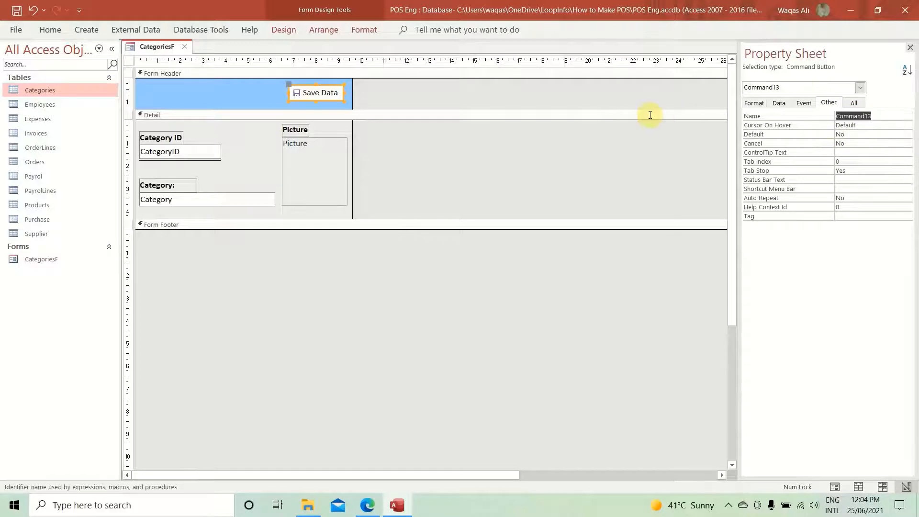
{"action": "type", "text": "btnSav"}
{"action": "key", "text": "BackSpace"}
{"action": "type", "text": "ve"}
{"action": "key", "text": "Return"}
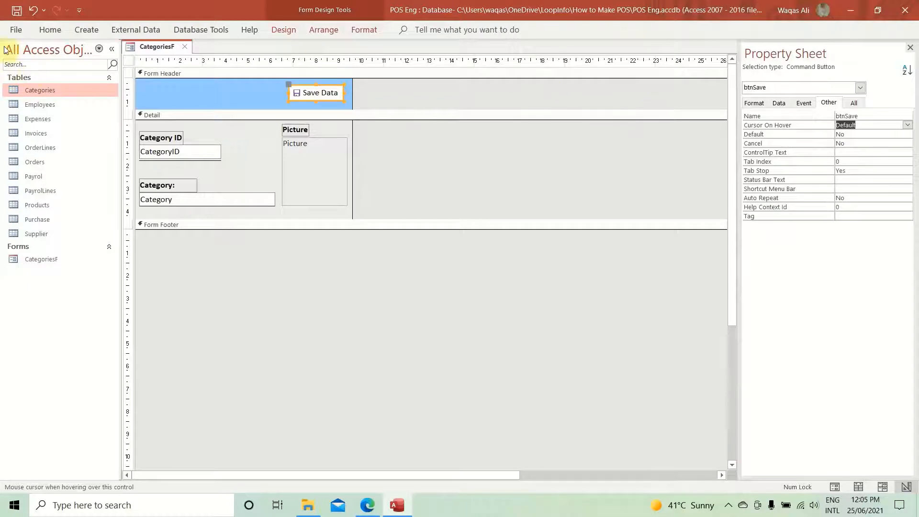
- Preview the form in Form View, move the Categories pop-up toward the middle of the workspace, and place the cursor in the Category field
{"action": "right_click", "coordinate": [157, 47]}
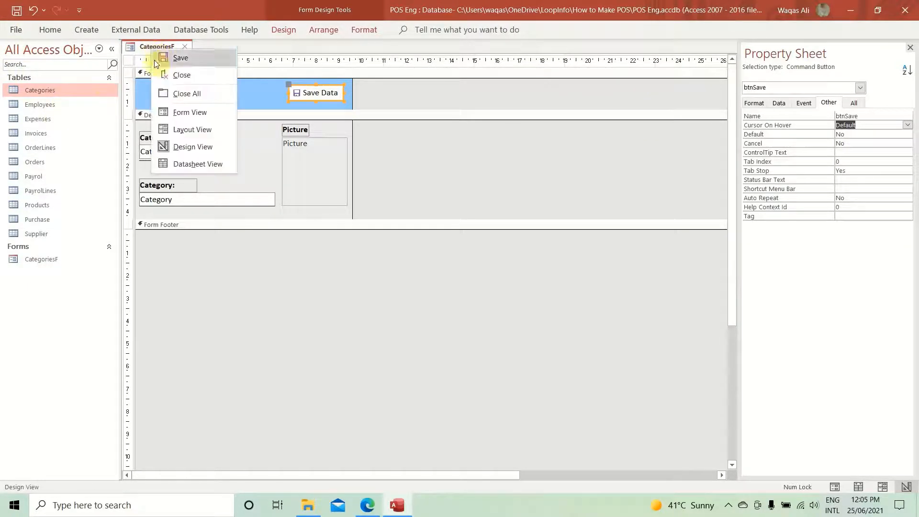
{"action": "left_click", "coordinate": [182, 112]}
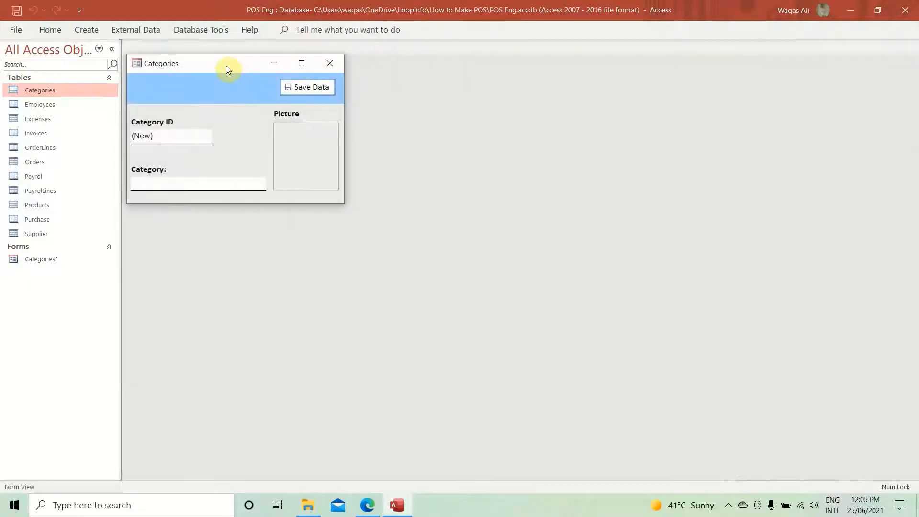
{"action": "left_click_drag", "start_coordinate": [226, 66], "coordinate": [409, 153]}
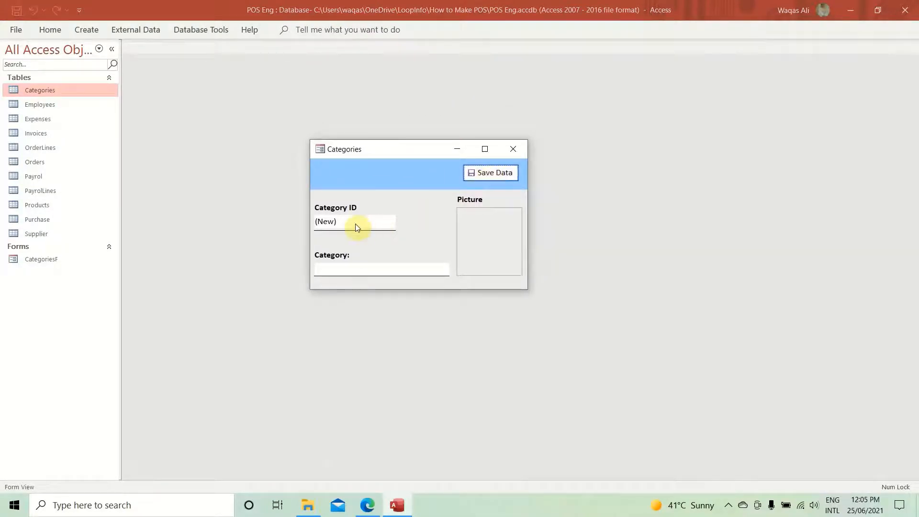
{"action": "left_click", "coordinate": [325, 271]}
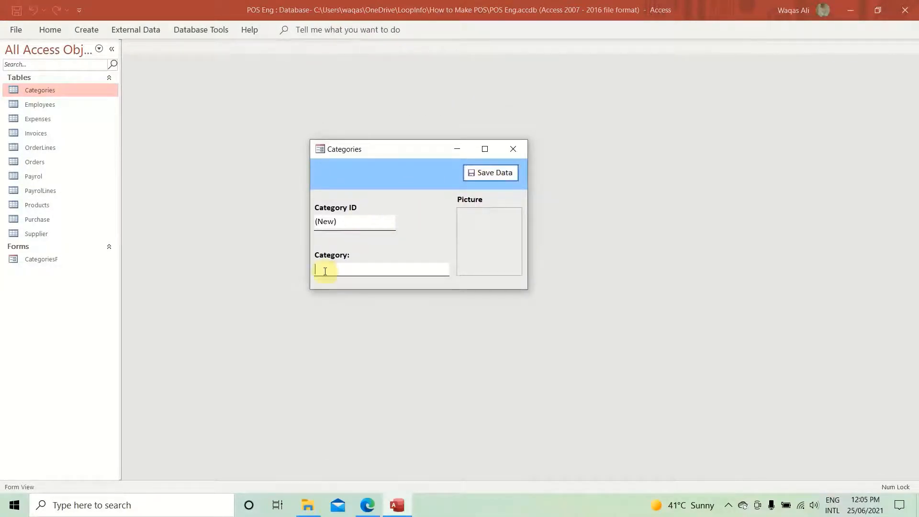
- Return the Categories form to Design View and shorten its blue Form Header section to about 1.2 cm
{"action": "left_click", "coordinate": [490, 228]}
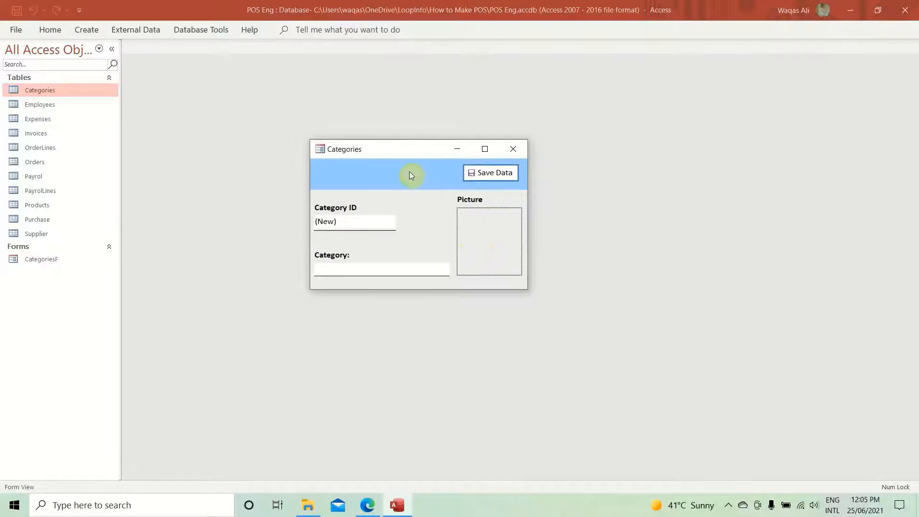
{"action": "left_click_drag", "start_coordinate": [410, 153], "coordinate": [382, 154]}
{"action": "right_click", "coordinate": [366, 152]}
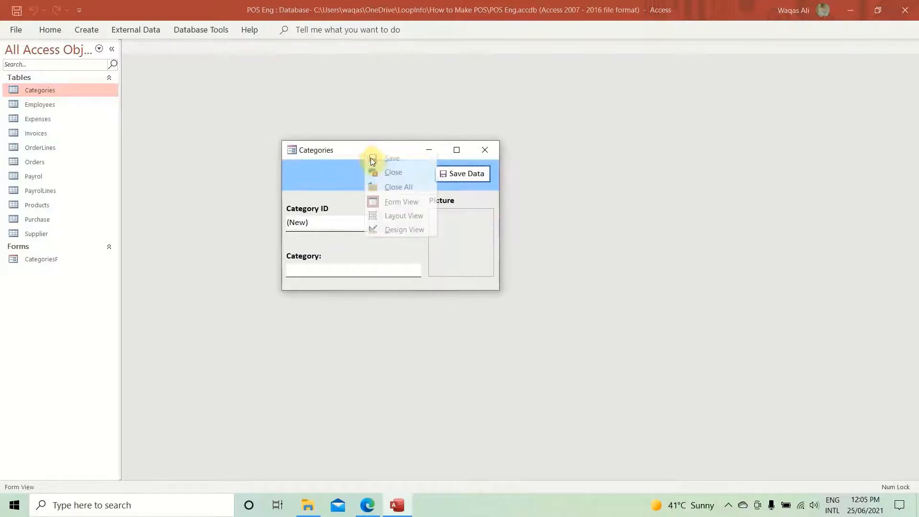
{"action": "right_click", "coordinate": [368, 152]}
{"action": "left_click", "coordinate": [378, 159]}
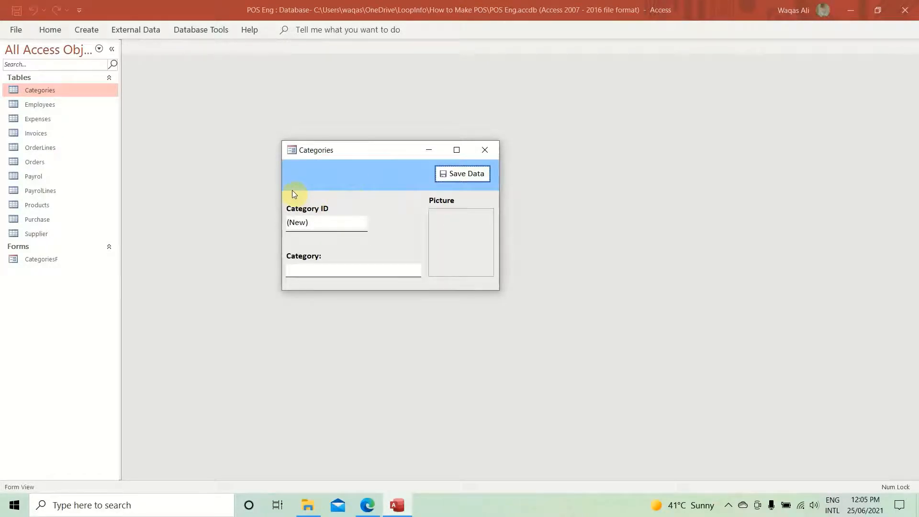
{"action": "right_click", "coordinate": [345, 168]}
{"action": "left_click", "coordinate": [364, 204]}
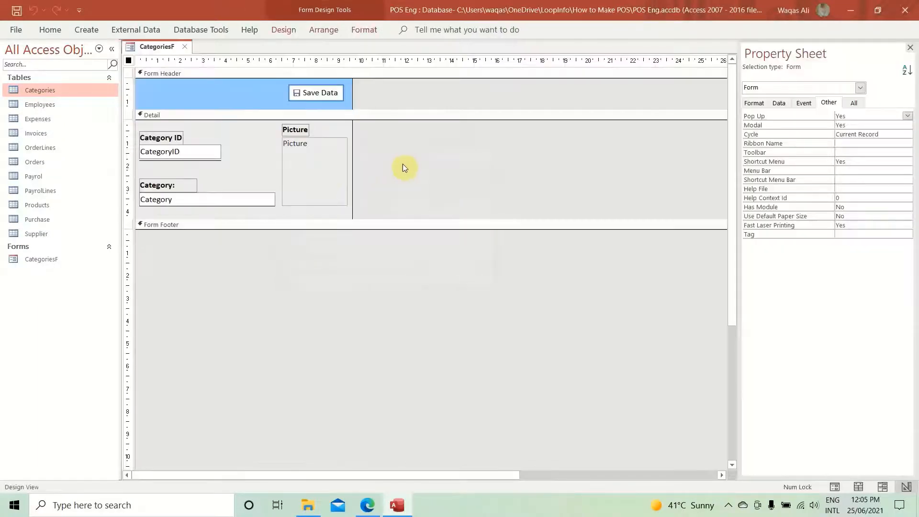
{"action": "left_click_drag", "start_coordinate": [346, 110], "coordinate": [344, 103]}
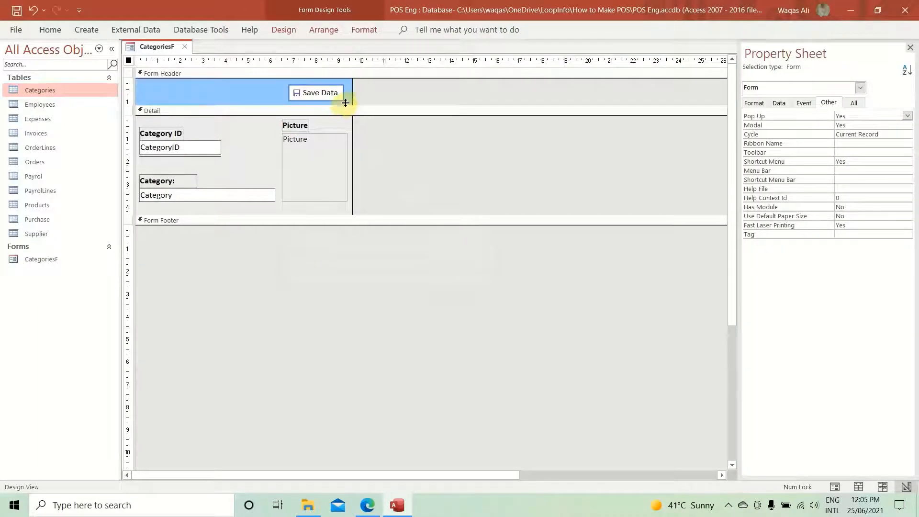
- Preview the form with the shortened header in Form View, save it and close it
{"action": "right_click", "coordinate": [143, 48]}
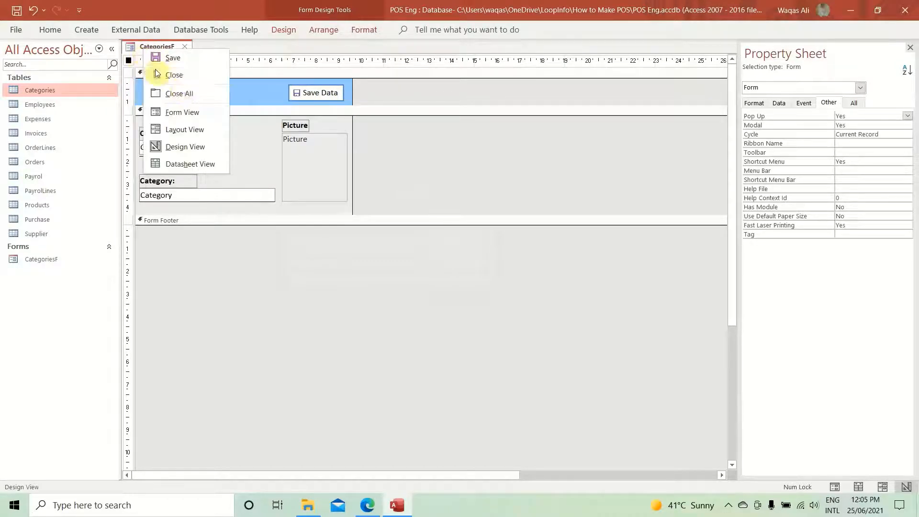
{"action": "left_click", "coordinate": [182, 112]}
{"action": "left_click_drag", "start_coordinate": [223, 66], "coordinate": [402, 163]}
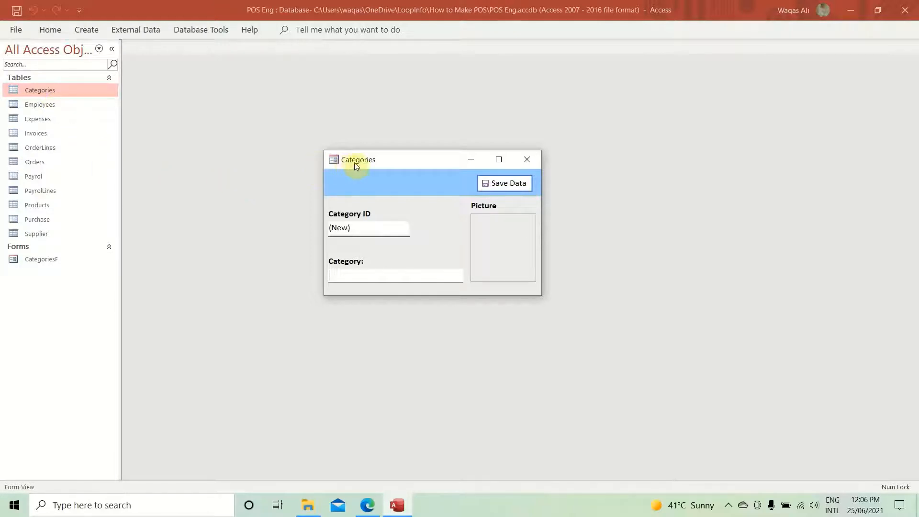
{"action": "left_click_drag", "start_coordinate": [352, 162], "coordinate": [336, 151]}
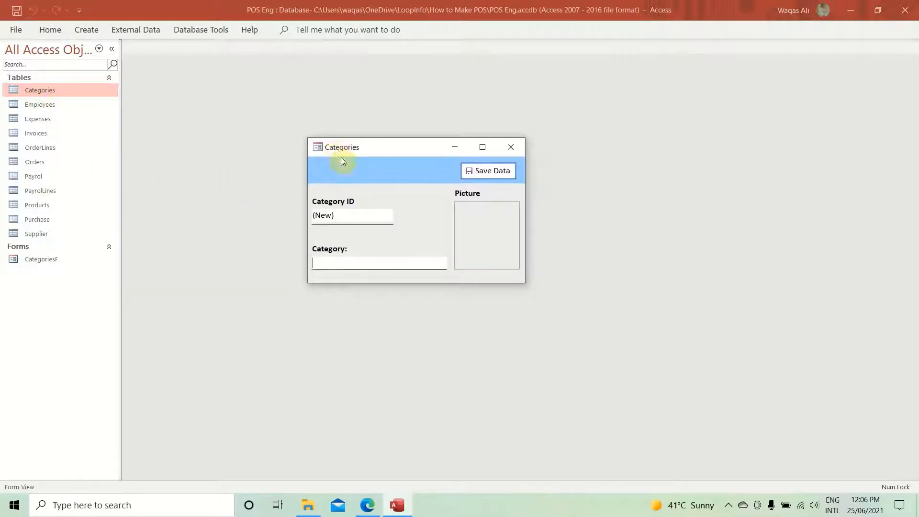
{"action": "right_click", "coordinate": [403, 147]}
{"action": "left_click", "coordinate": [405, 153]}
{"action": "left_click", "coordinate": [512, 152]}
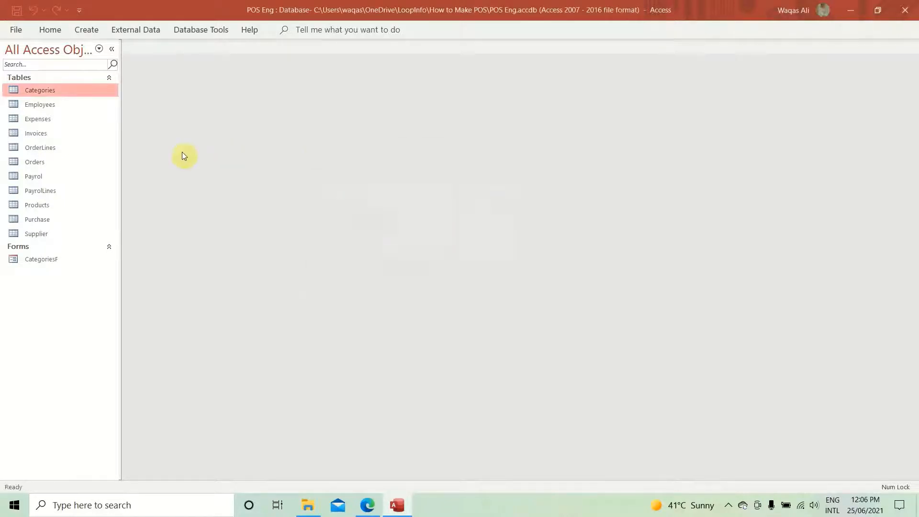
- Review the database's tables, including Orders, OrderLines, Payrol, PayrolLines, Expenses, Invoices, Supplier and Products
{"action": "left_click", "coordinate": [40, 161]}
{"action": "left_click", "coordinate": [50, 148]}
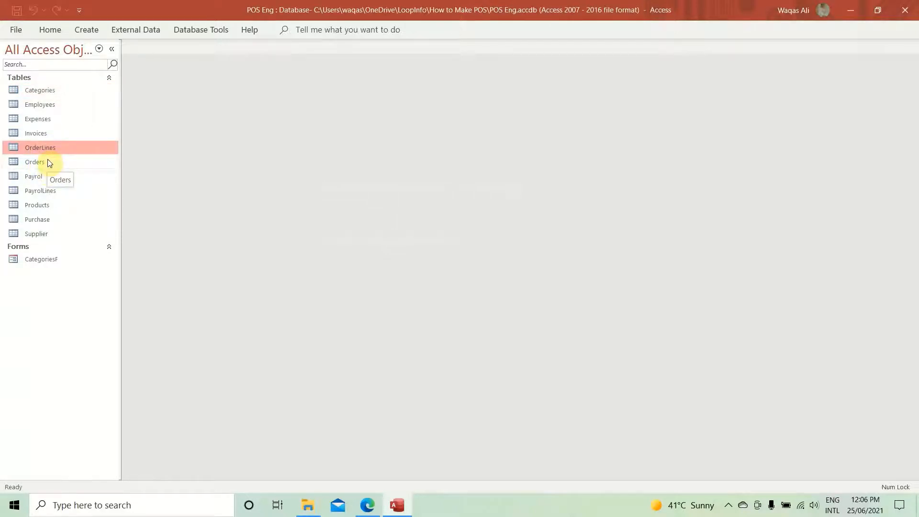
{"action": "left_click", "coordinate": [40, 178]}
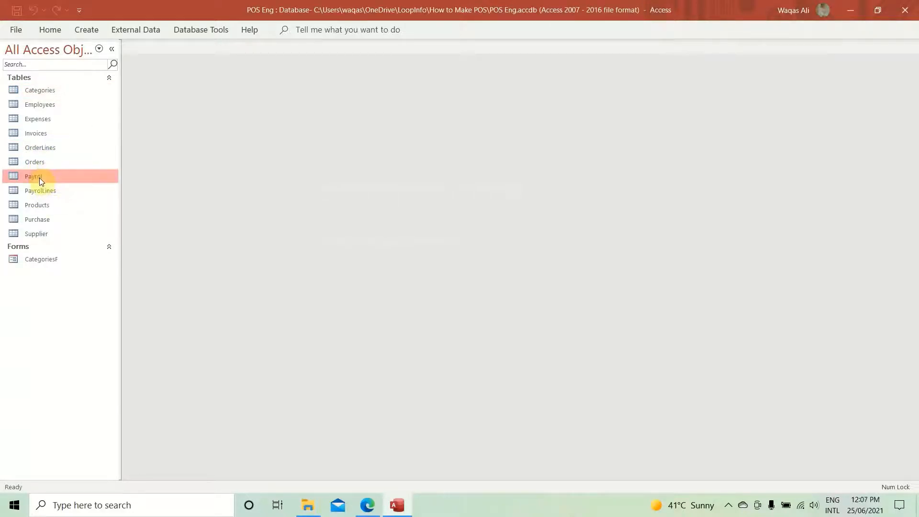
{"action": "left_click", "coordinate": [45, 190]}
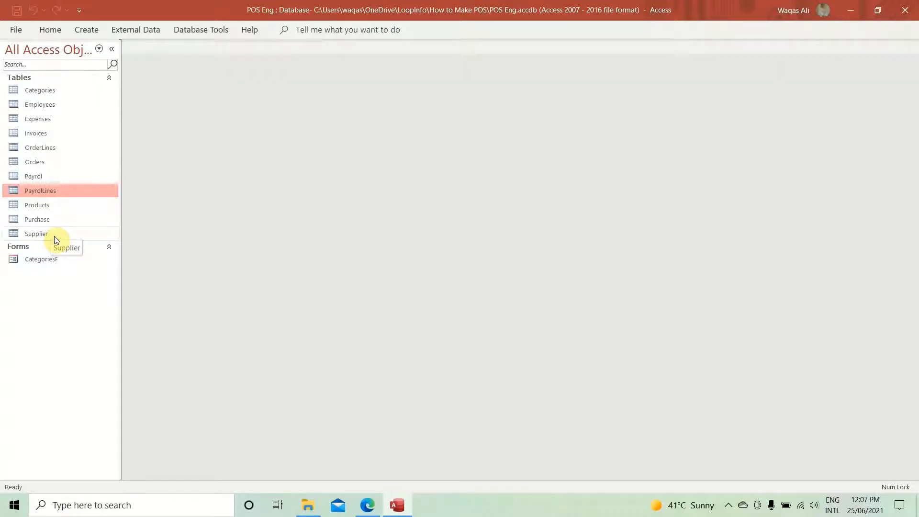
{"action": "left_click", "coordinate": [41, 120]}
{"action": "left_click", "coordinate": [48, 135]}
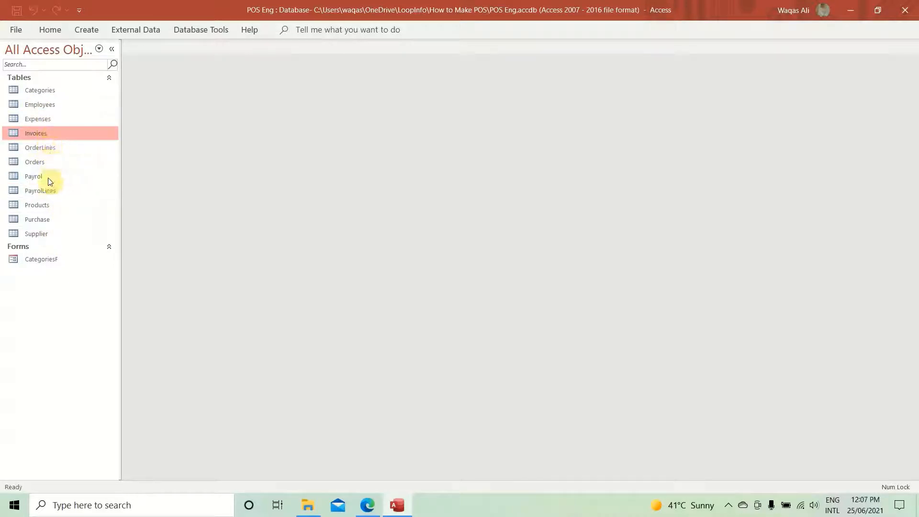
{"action": "left_click", "coordinate": [44, 237]}
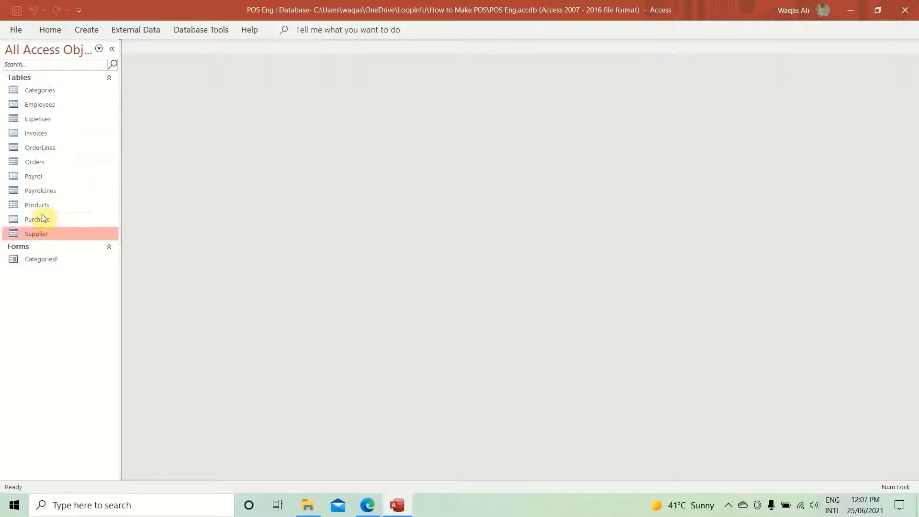
{"action": "left_click", "coordinate": [42, 211]}
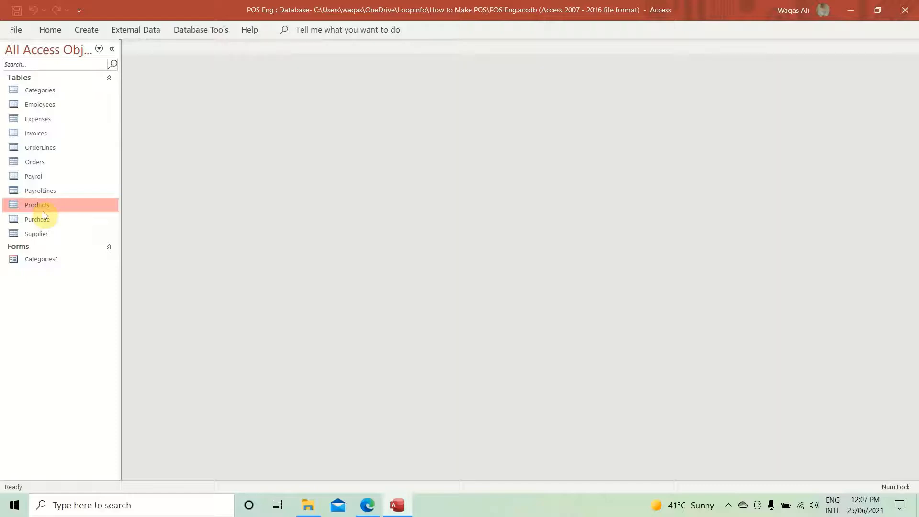
- Open the CategoriesF form to view the finished pop-up and close it
{"action": "left_click", "coordinate": [34, 259]}
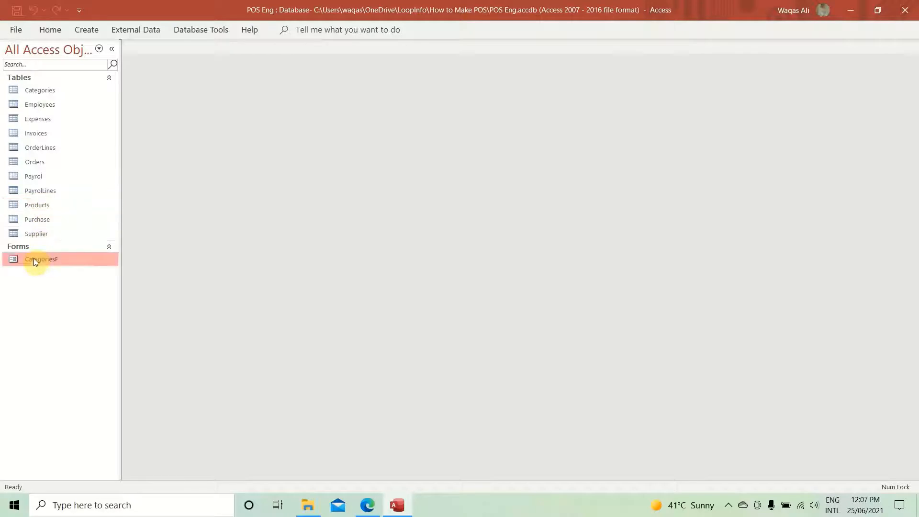
{"action": "double_click", "coordinate": [34, 259]}
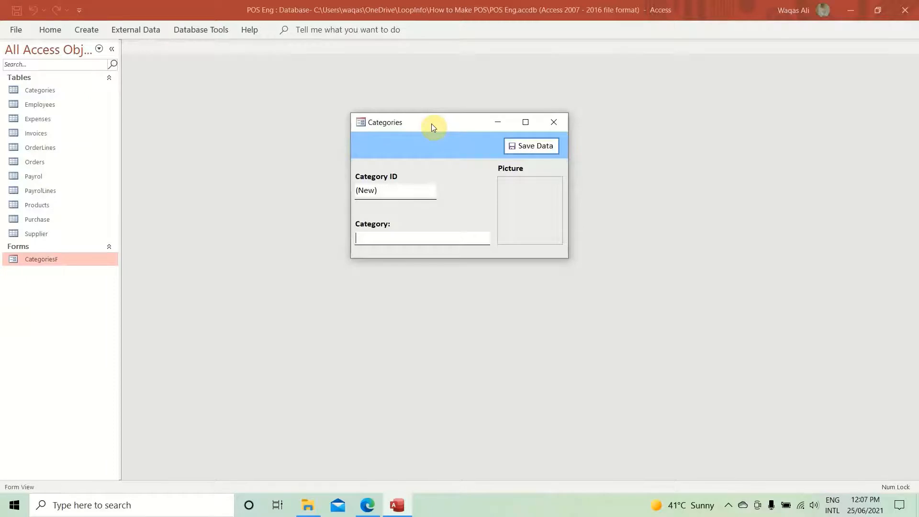
{"action": "left_click", "coordinate": [544, 125]}
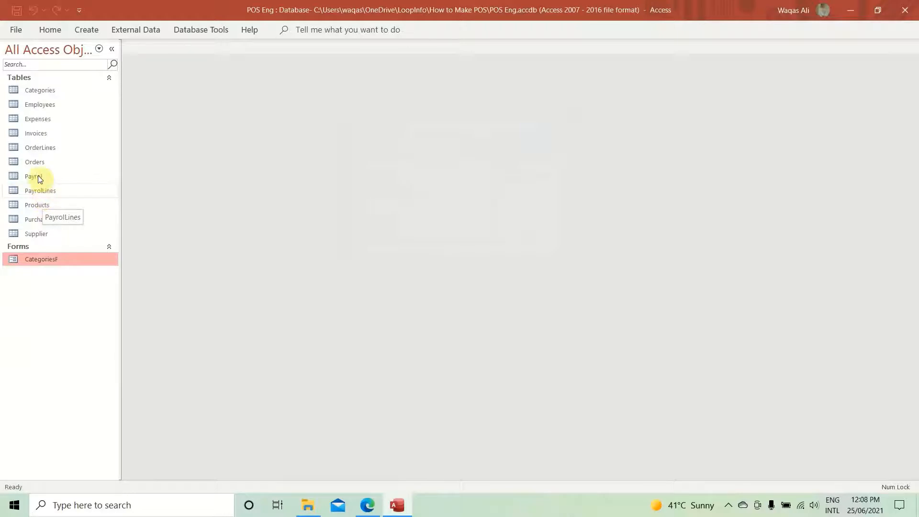
{"action": "left_click", "coordinate": [32, 108]}
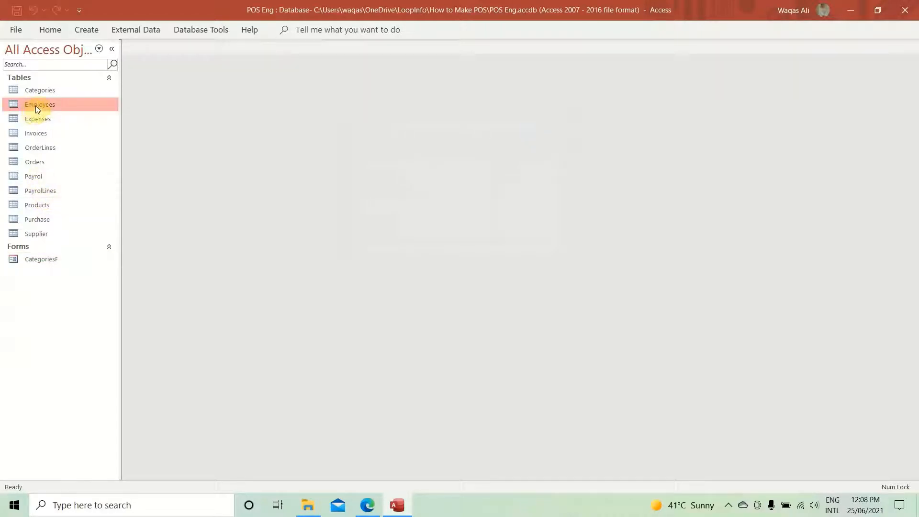
{"action": "left_click", "coordinate": [40, 163]}
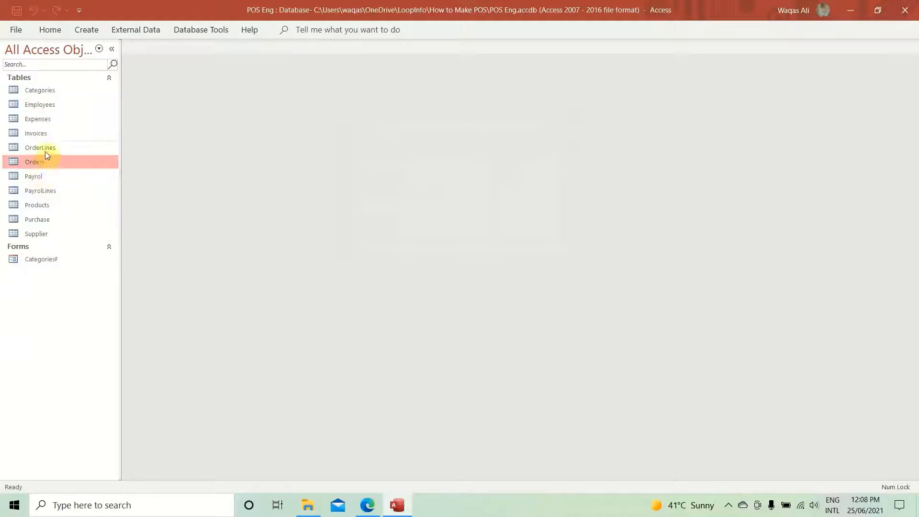
{"action": "left_click", "coordinate": [46, 150]}
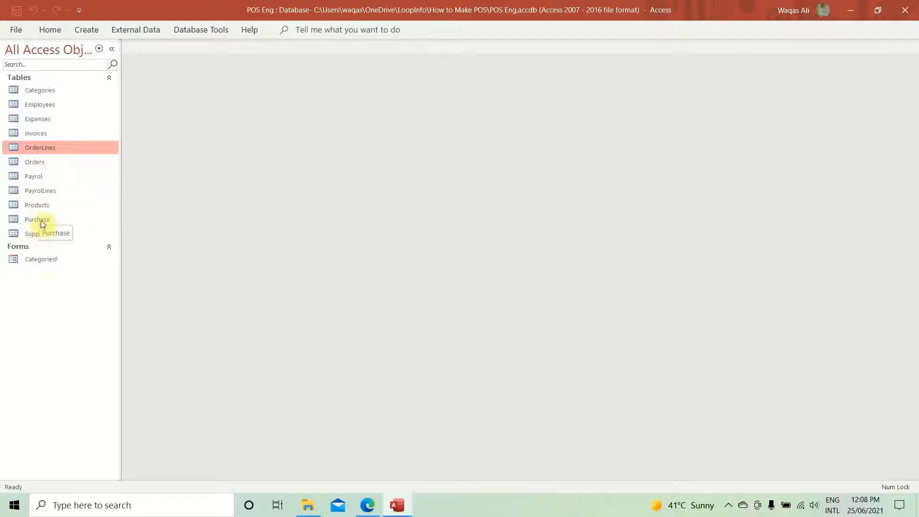
{"action": "left_click", "coordinate": [38, 180]}
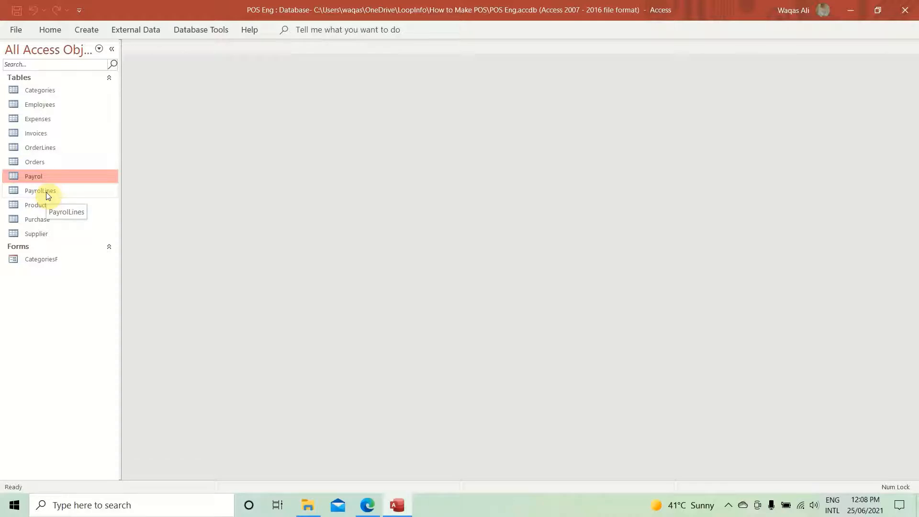
{"action": "left_click", "coordinate": [43, 107]}
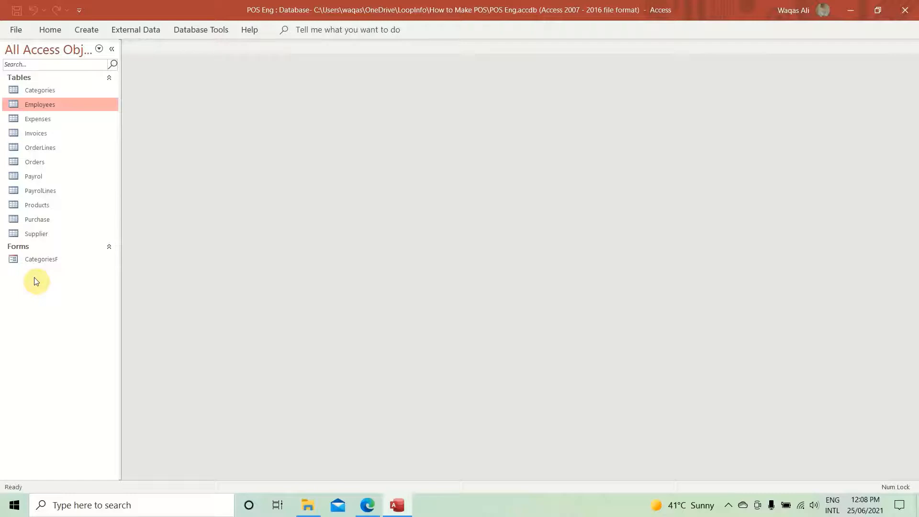
- Open CategoriesF once more, move the pop-up within the workspace to examine its layout, and close it
{"action": "double_click", "coordinate": [56, 260]}
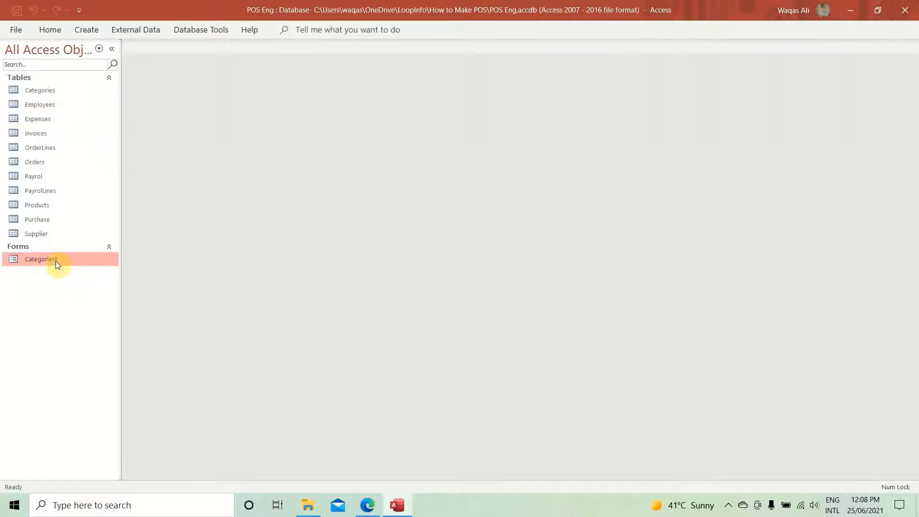
{"action": "left_click_drag", "start_coordinate": [436, 125], "coordinate": [393, 151]}
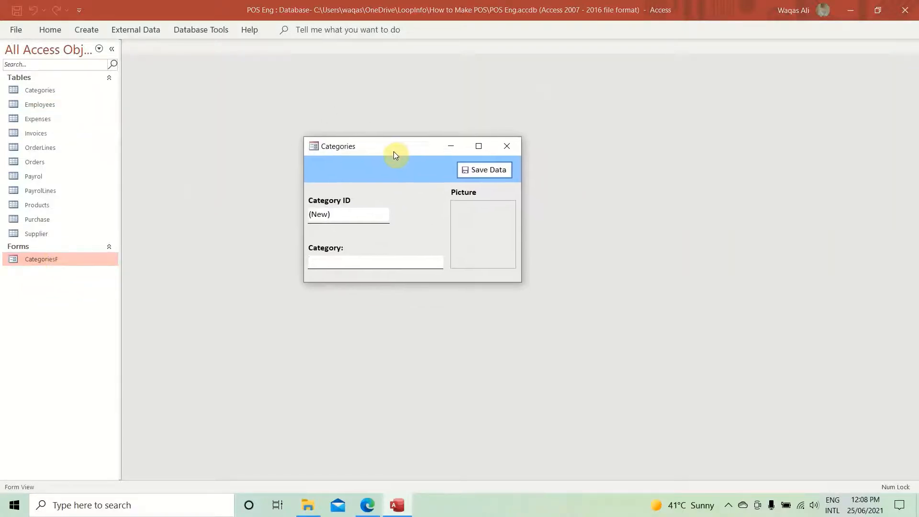
{"action": "left_click", "coordinate": [511, 147]}
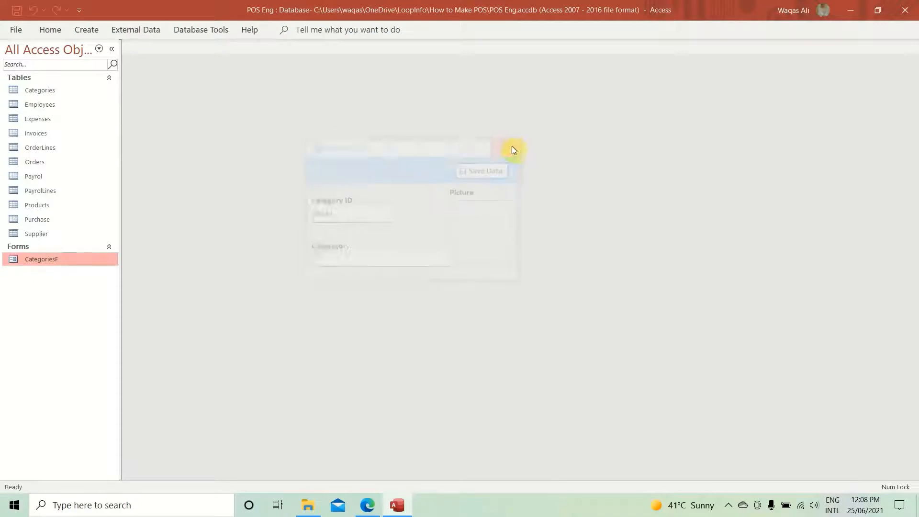
- Duplicate the CategoriesF form as a new form named EmployeesF
{"action": "right_click", "coordinate": [46, 262]}
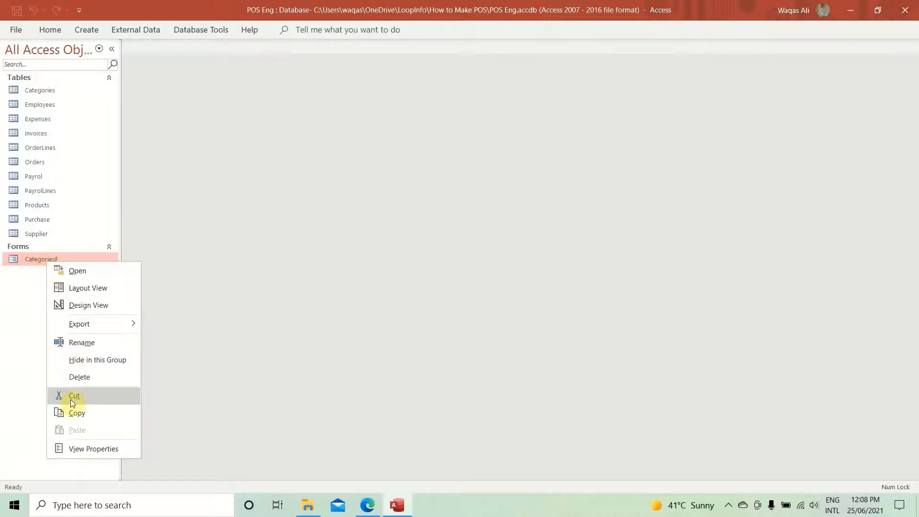
{"action": "left_click", "coordinate": [77, 413]}
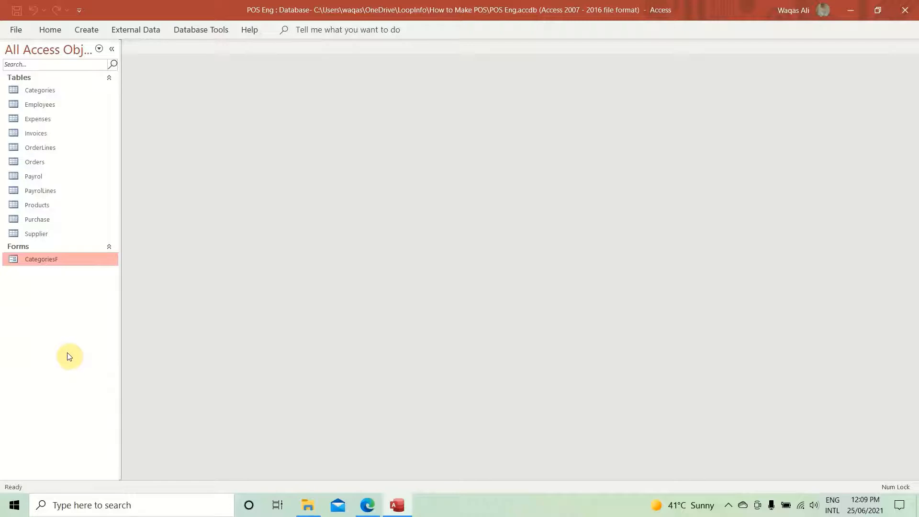
{"action": "key", "text": "ctrl+v"}
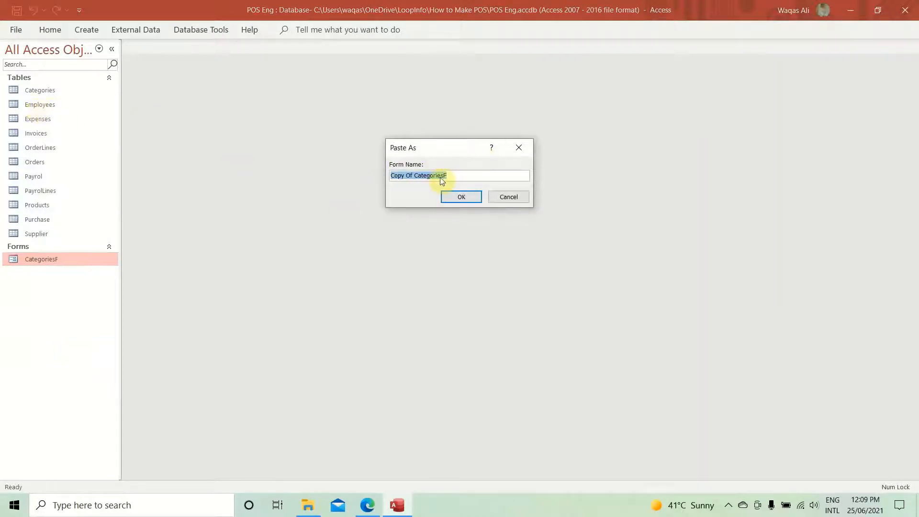
{"action": "left_click_drag", "start_coordinate": [442, 176], "coordinate": [283, 169]}
{"action": "type", "text": "EmployeesF"}
{"action": "key", "text": "Return"}
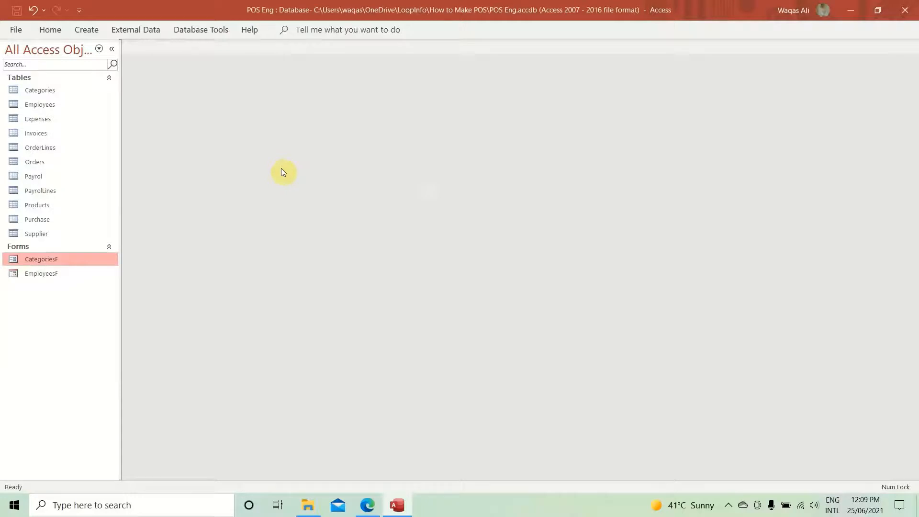
- Open the EmployeesF form in Design View and delete the Picture field with its label
{"action": "right_click", "coordinate": [52, 277]}
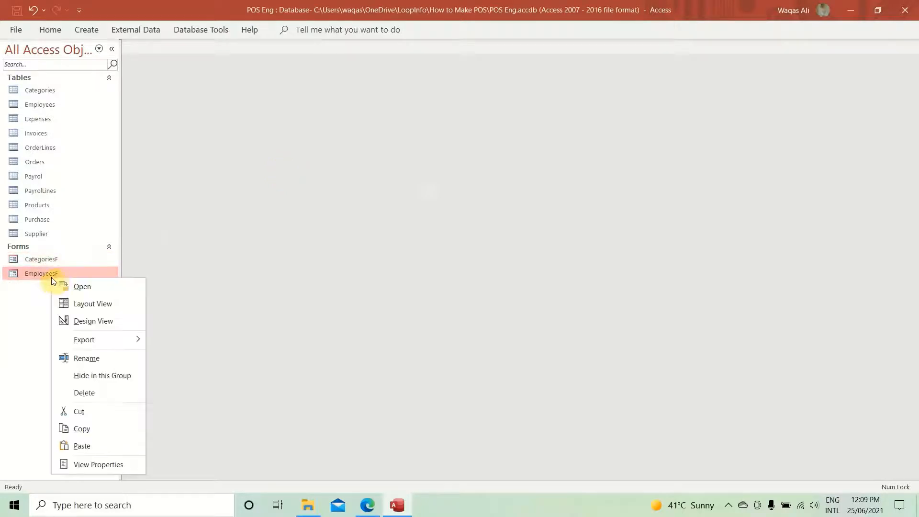
{"action": "left_click", "coordinate": [89, 321]}
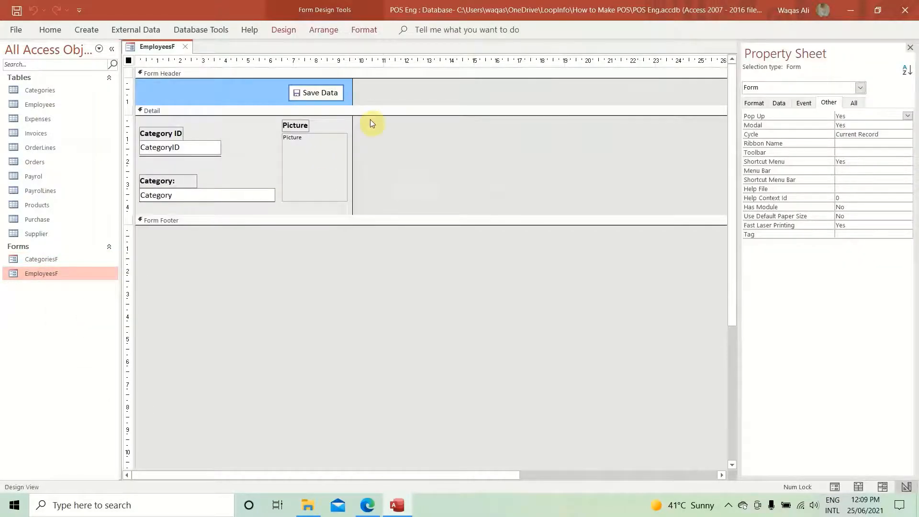
{"action": "left_click_drag", "start_coordinate": [369, 119], "coordinate": [287, 192]}
{"action": "key", "text": "Delete"}
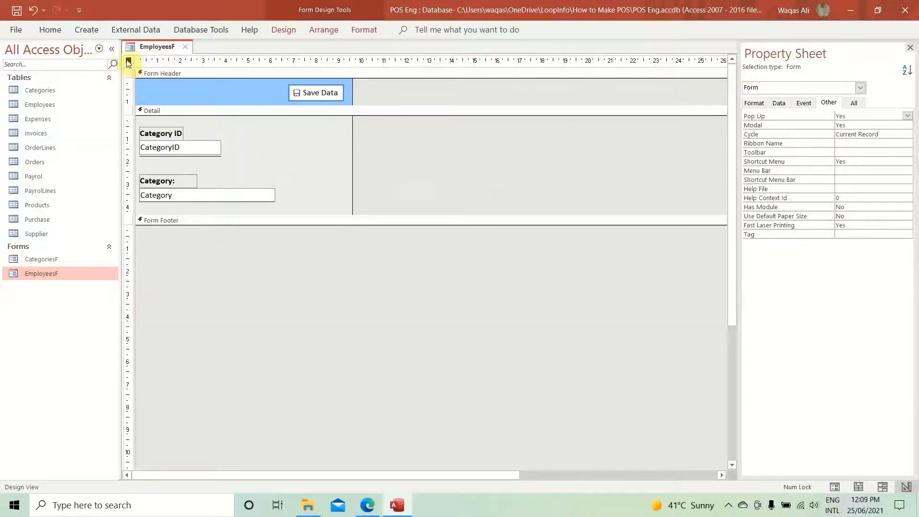
- Set the record source of the EmployeesF form to the Employees table
{"action": "left_click", "coordinate": [778, 103]}
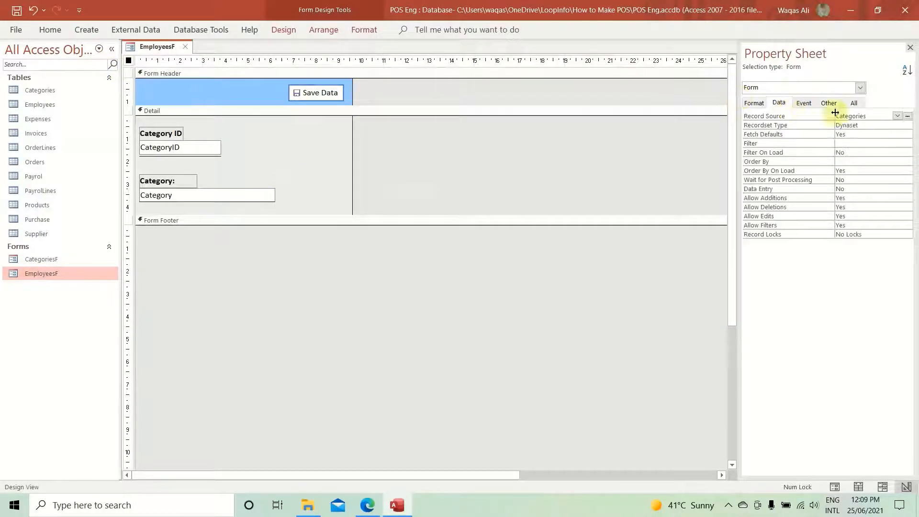
{"action": "left_click", "coordinate": [897, 116]}
{"action": "left_click", "coordinate": [897, 116]}
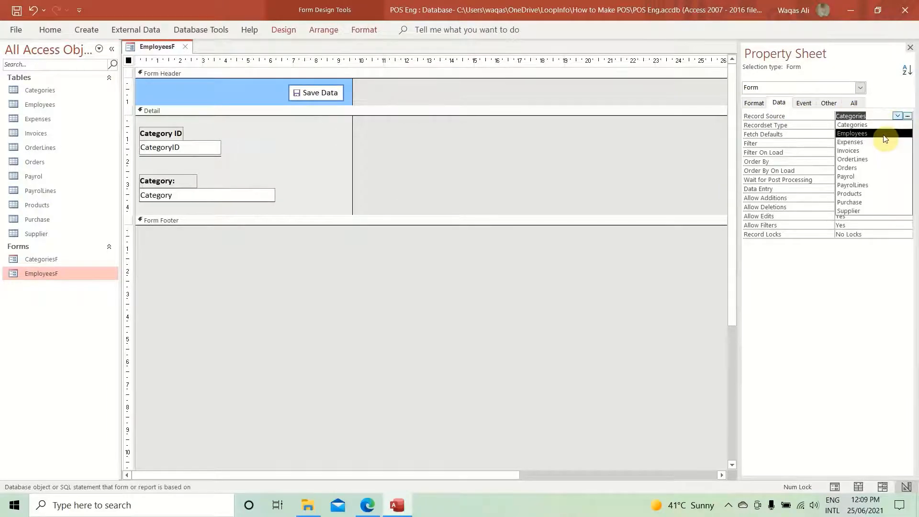
{"action": "left_click", "coordinate": [883, 134]}
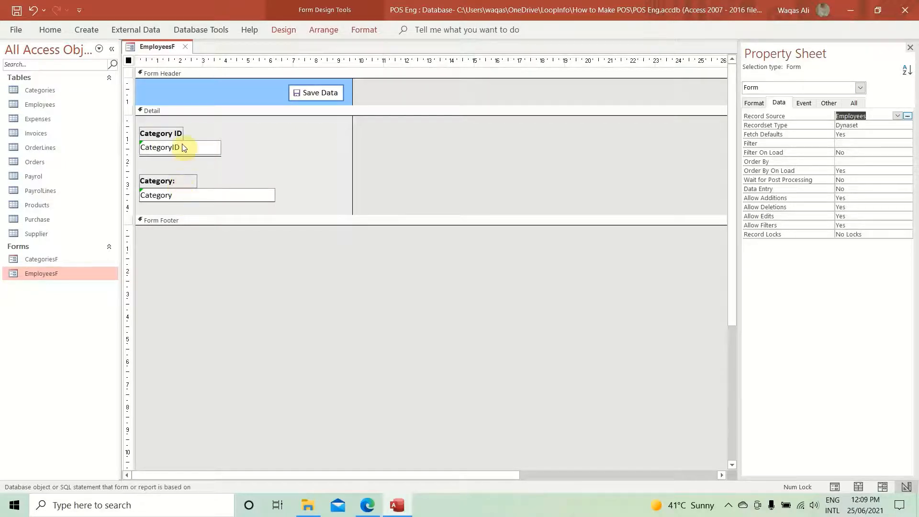
- Bind the CategoryID text box to the EmpID field and rename the control EmpID
{"action": "left_click", "coordinate": [165, 148]}
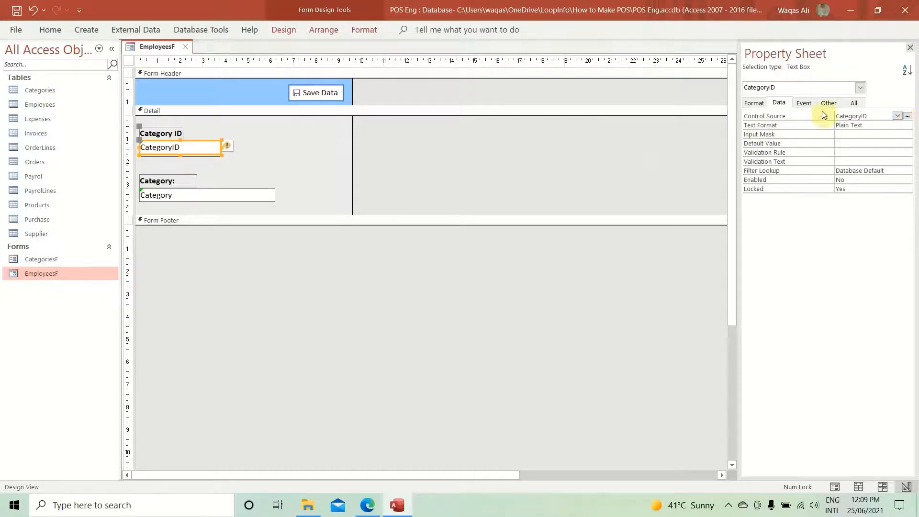
{"action": "left_click", "coordinate": [780, 102]}
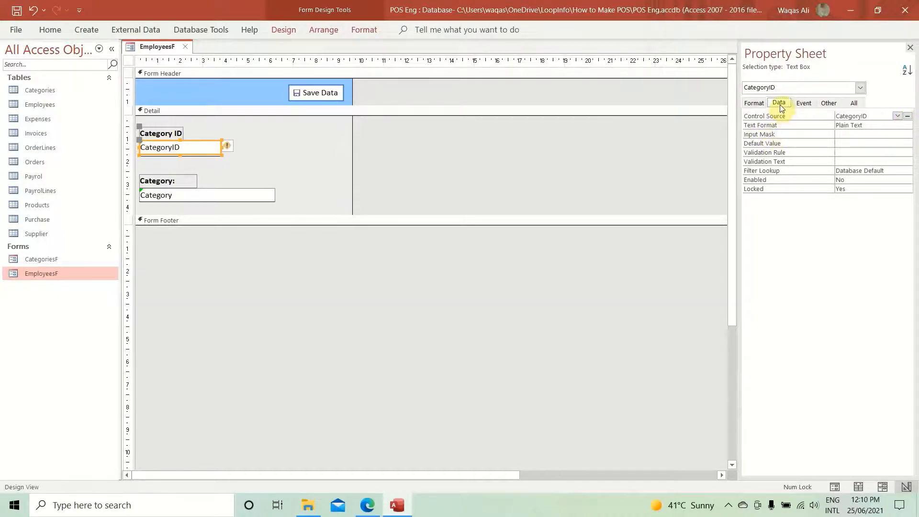
{"action": "left_click", "coordinate": [897, 117]}
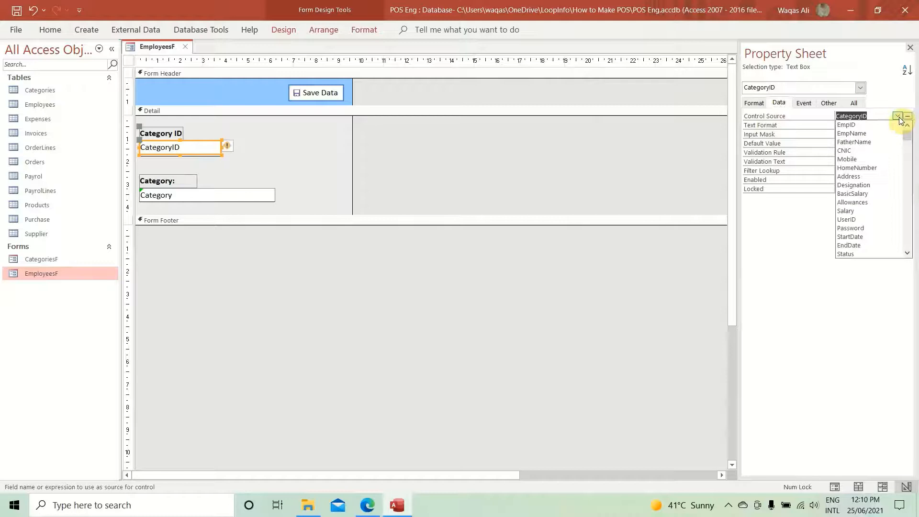
{"action": "left_click", "coordinate": [866, 126]}
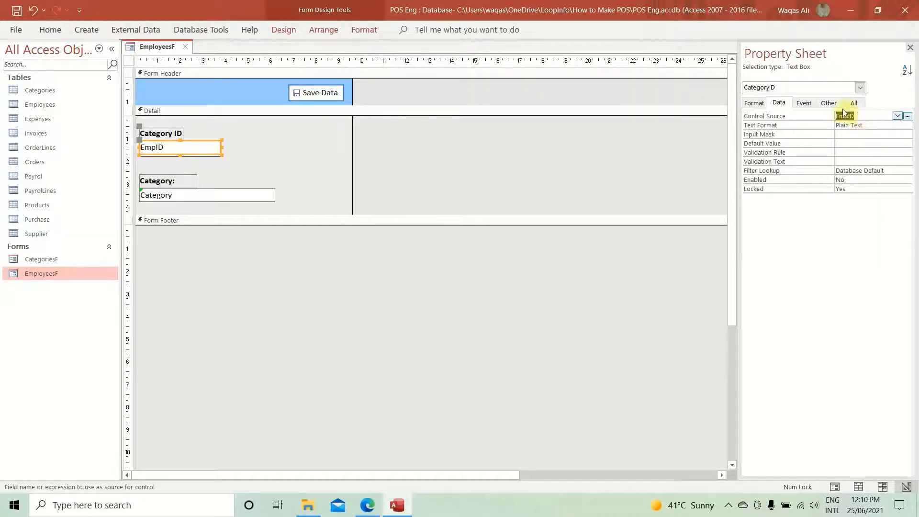
{"action": "left_click", "coordinate": [828, 103]}
{"action": "type", "text": "EmpID"}
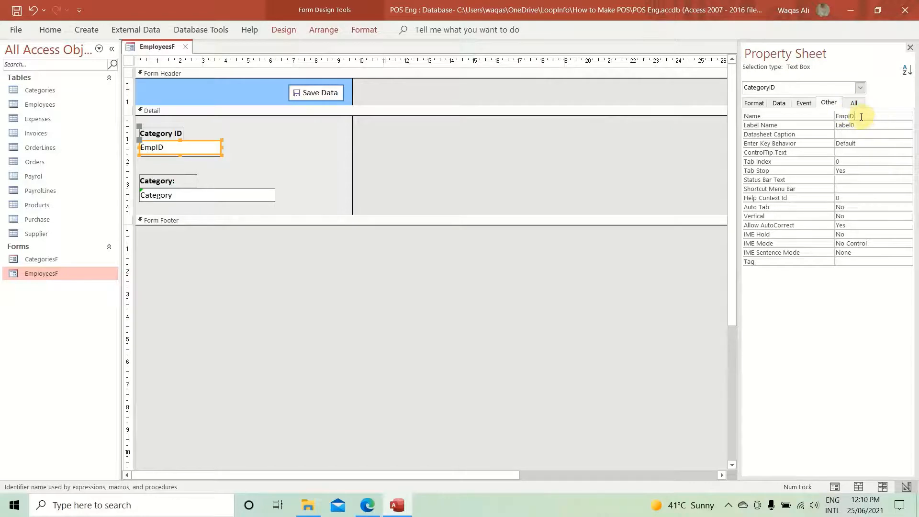
- Confirm EmpID as the first text box's name and change its label caption to "Employee ID"
{"action": "key", "text": "Return"}
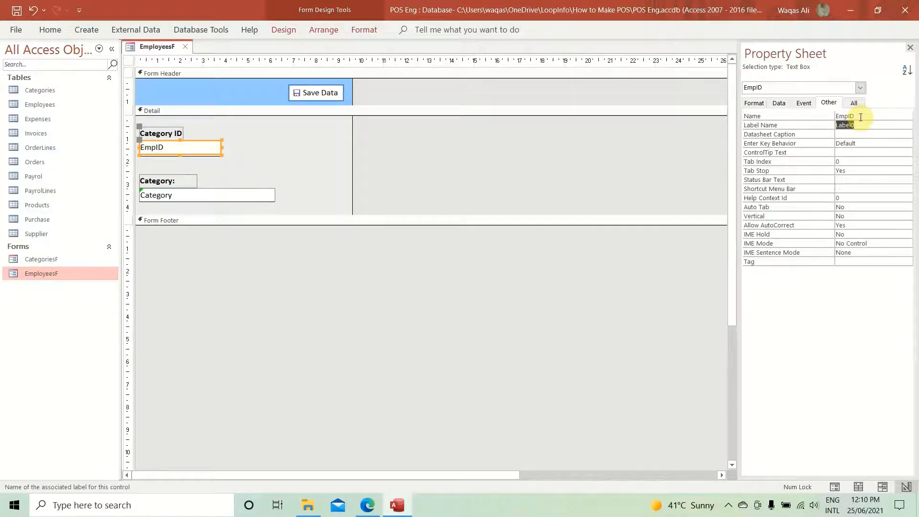
{"action": "left_click", "coordinate": [152, 132]}
{"action": "double_click", "coordinate": [152, 132]}
{"action": "type", "text": "Employee"}
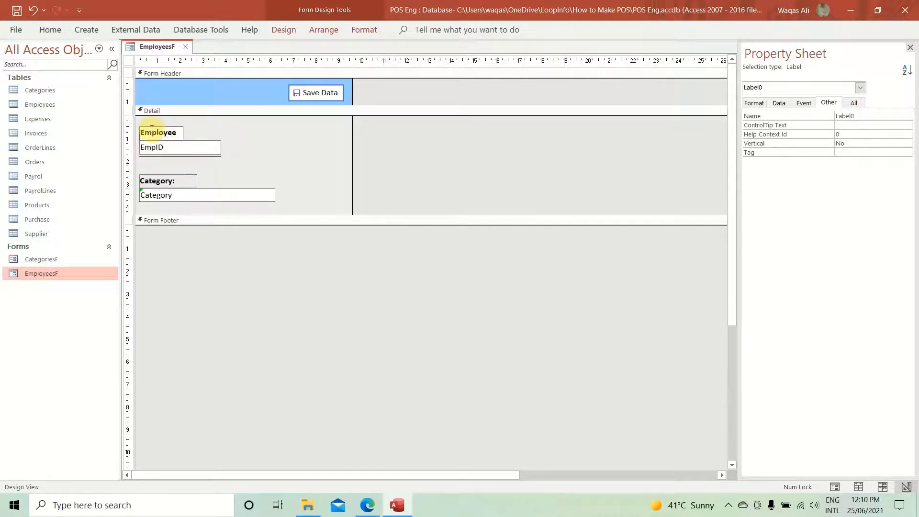
{"action": "type", "text": " ID"}
- Bind the Category text box to the EmpName field and name the control EmpName
{"action": "left_click", "coordinate": [238, 193]}
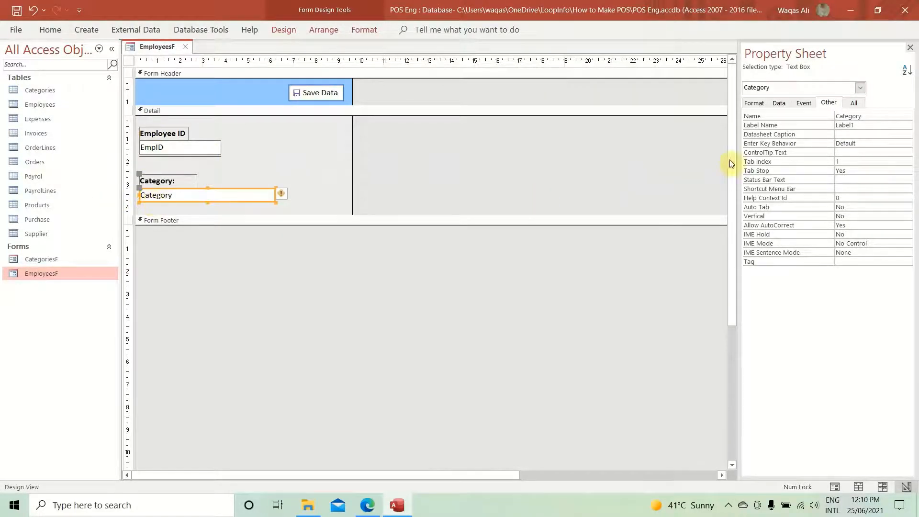
{"action": "left_click", "coordinate": [779, 103]}
{"action": "left_click", "coordinate": [896, 117]}
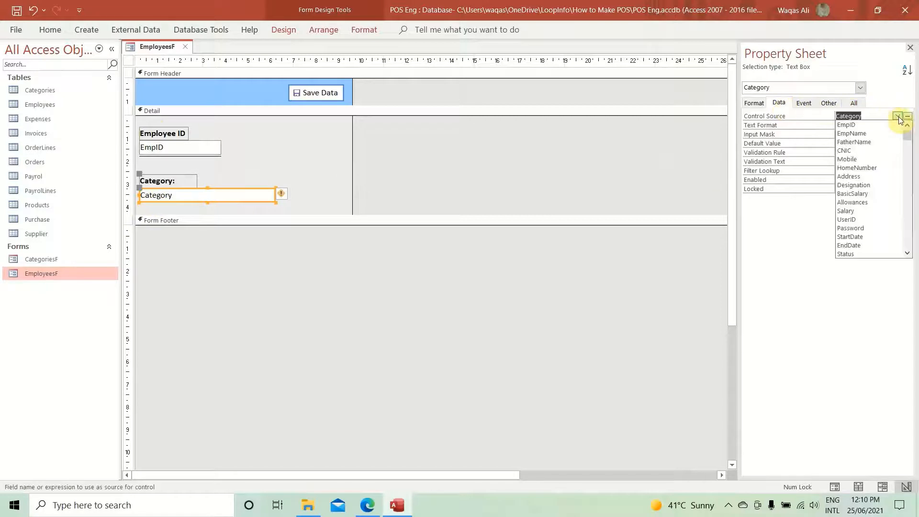
{"action": "left_click", "coordinate": [893, 133]}
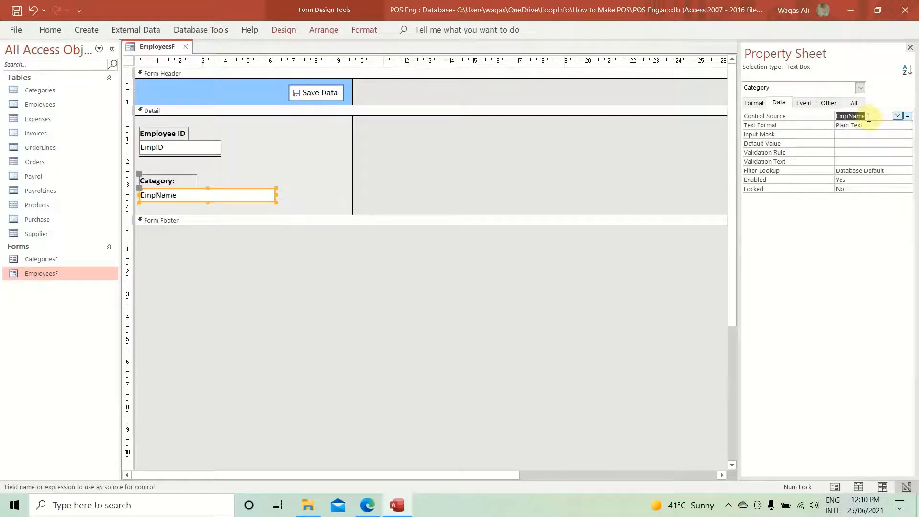
{"action": "left_click", "coordinate": [828, 102]}
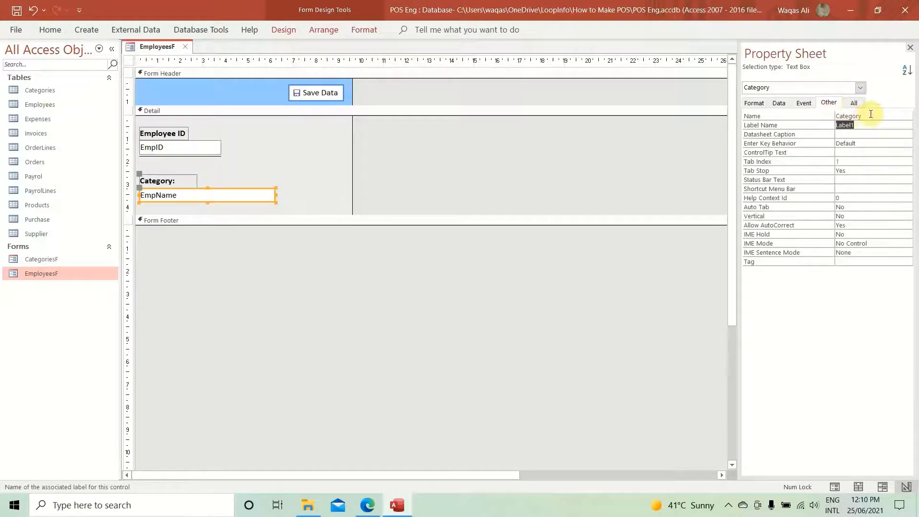
{"action": "type", "text": "EmpName"}
{"action": "key", "text": "Tab"}
- Change the "Category:" label caption to "Employee Name"
{"action": "left_click", "coordinate": [175, 181]}
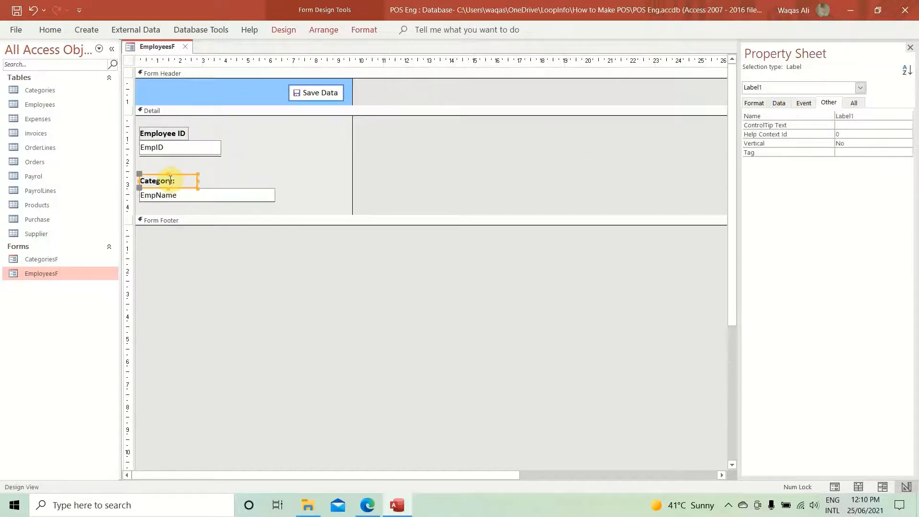
{"action": "left_click_drag", "start_coordinate": [180, 180], "coordinate": [88, 180]}
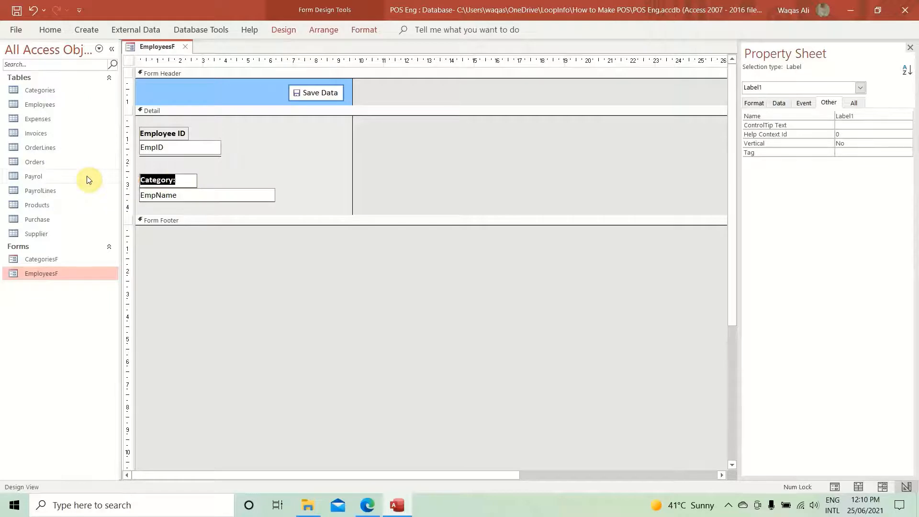
{"action": "type", "text": "Employee Name"}
{"action": "key", "text": "Return"}
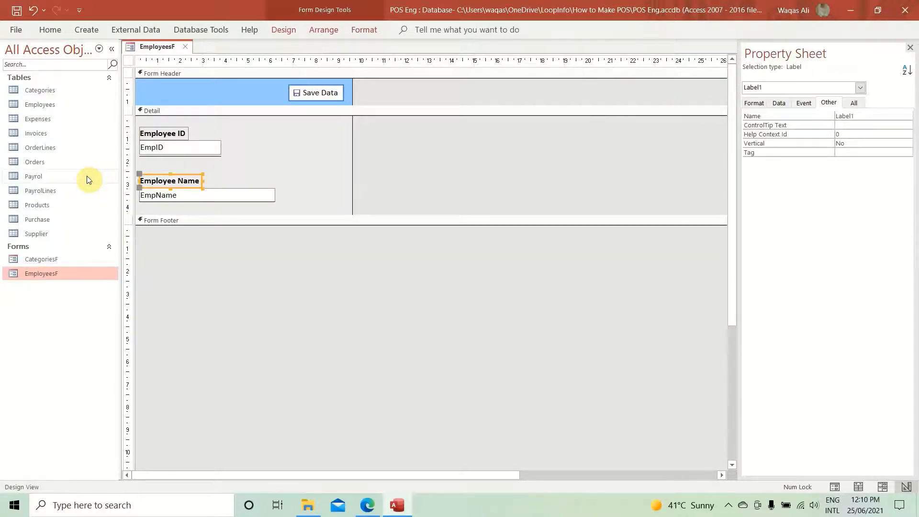
- Place the Employee Name label and text box beside Employee ID, and enlarge the Detail section to about 11.5 by 11.5 cm
{"action": "left_click_drag", "start_coordinate": [220, 171], "coordinate": [254, 154]}
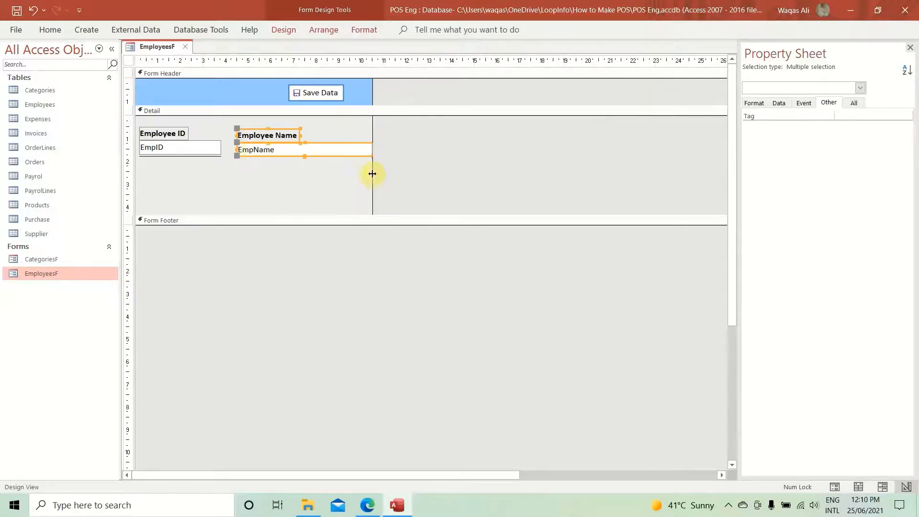
{"action": "left_click_drag", "start_coordinate": [372, 176], "coordinate": [393, 176]}
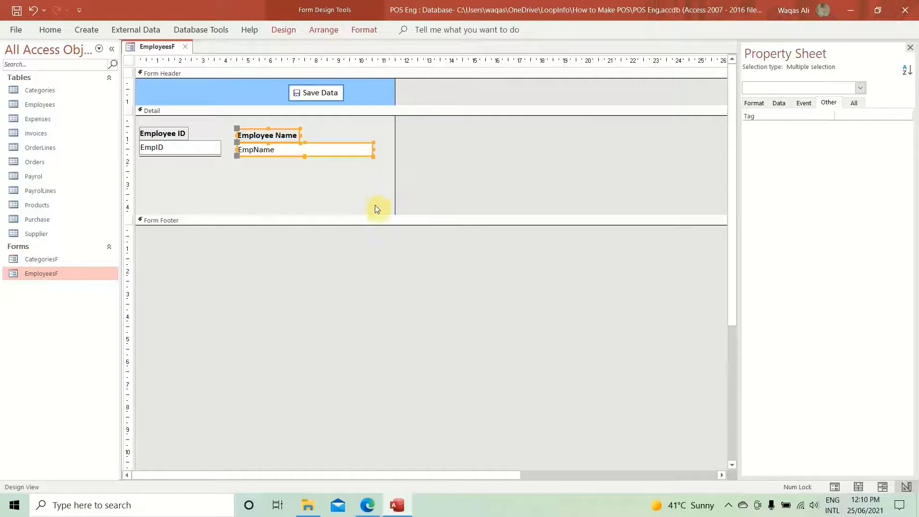
{"action": "left_click_drag", "start_coordinate": [374, 212], "coordinate": [368, 378]}
{"action": "left_click_drag", "start_coordinate": [304, 167], "coordinate": [287, 149]}
{"action": "left_click", "coordinate": [243, 177]}
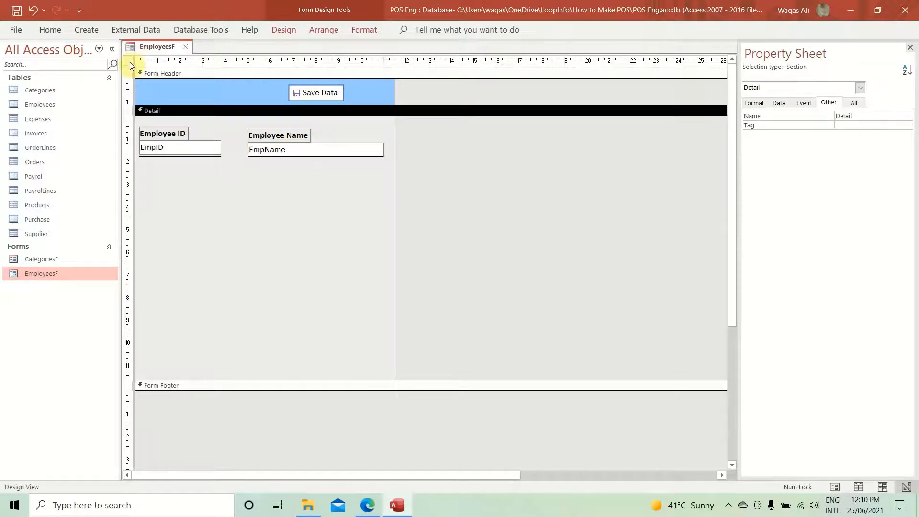
- Show the form's list of existing fields and review which employee fields need controls
{"action": "left_click", "coordinate": [128, 60]}
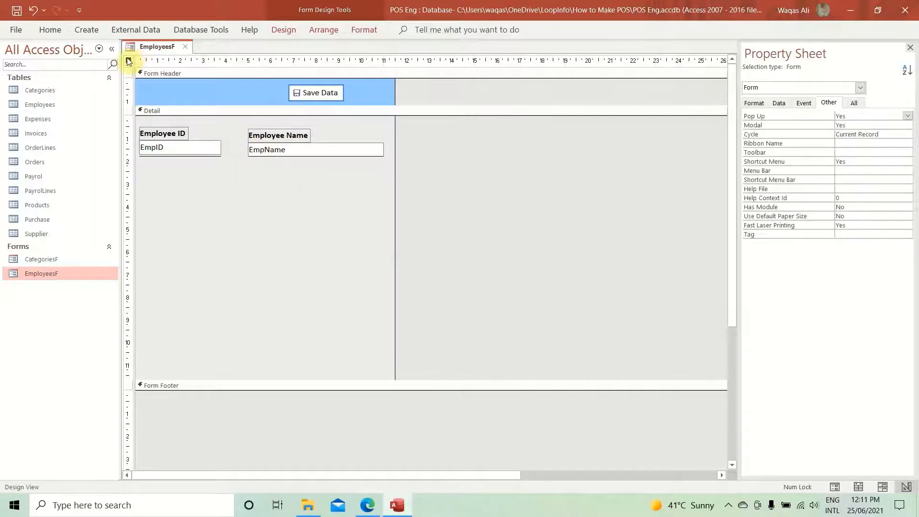
{"action": "left_click", "coordinate": [293, 30]}
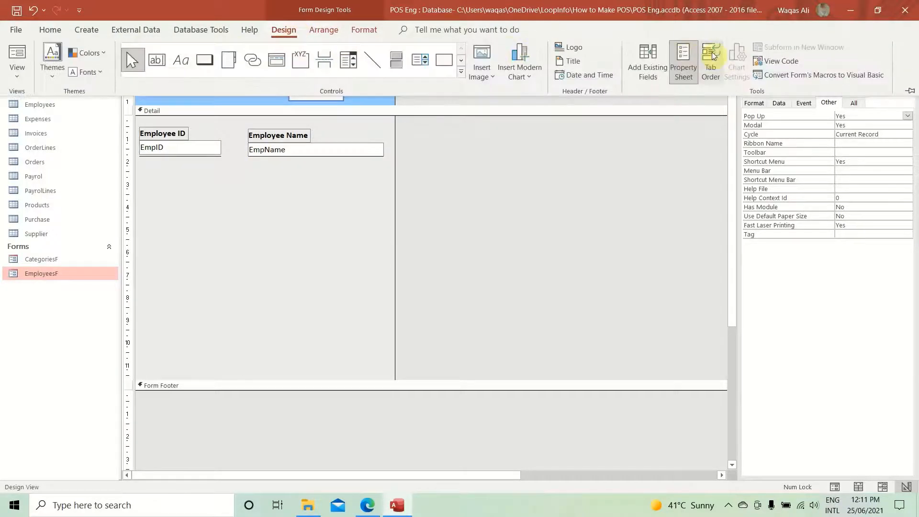
{"action": "left_click", "coordinate": [647, 61]}
{"action": "left_click", "coordinate": [838, 297]}
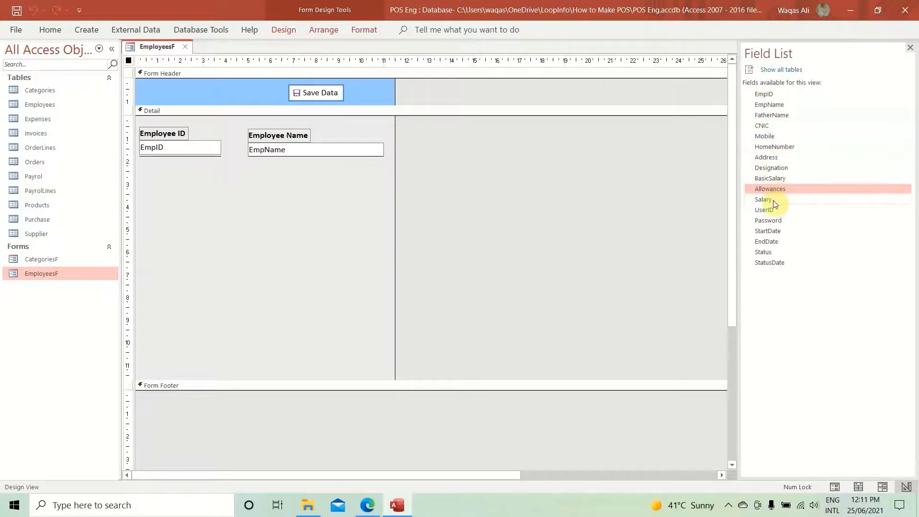
{"action": "left_click", "coordinate": [767, 262]}
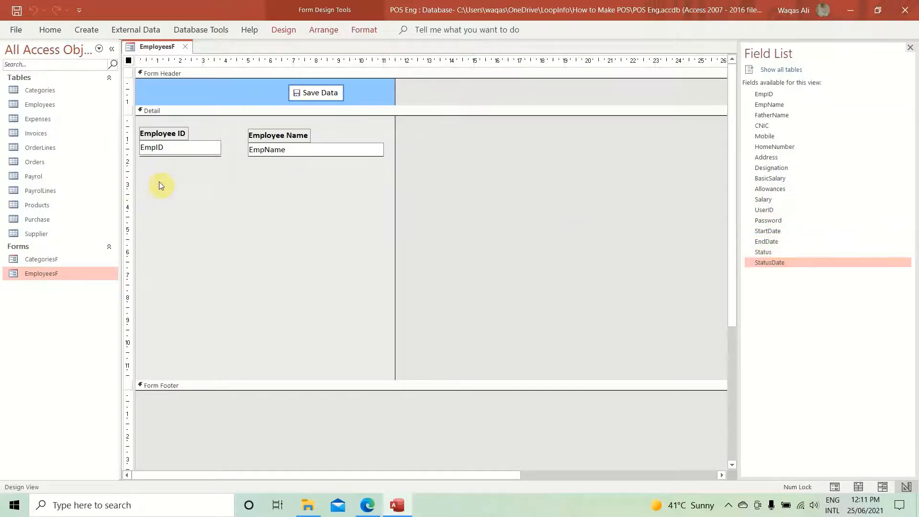
- Copy the Employee Name label and text box and place the copy directly below the Employee ID field
{"action": "left_click_drag", "start_coordinate": [283, 185], "coordinate": [258, 135]}
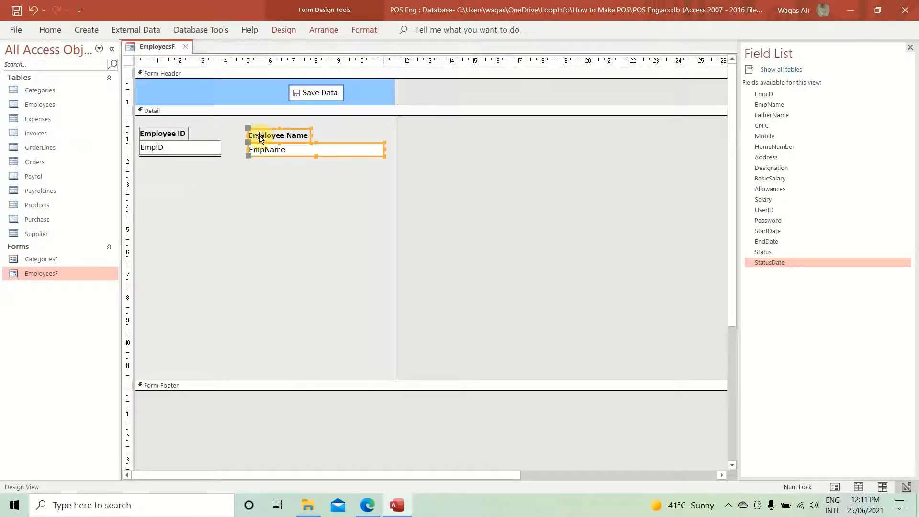
{"action": "key", "text": "ctrl+c"}
{"action": "key", "text": "ctrl+v"}
{"action": "left_click_drag", "start_coordinate": [270, 187], "coordinate": [159, 192]}
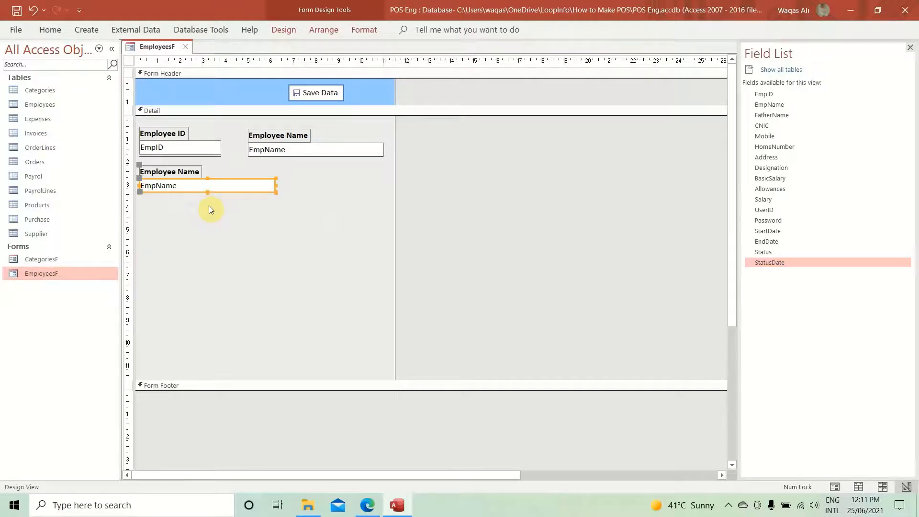
- Duplicate the copied Employee Name pair six times to build a column of seven label and text box pairs
{"action": "key", "text": "ctrl+d"}
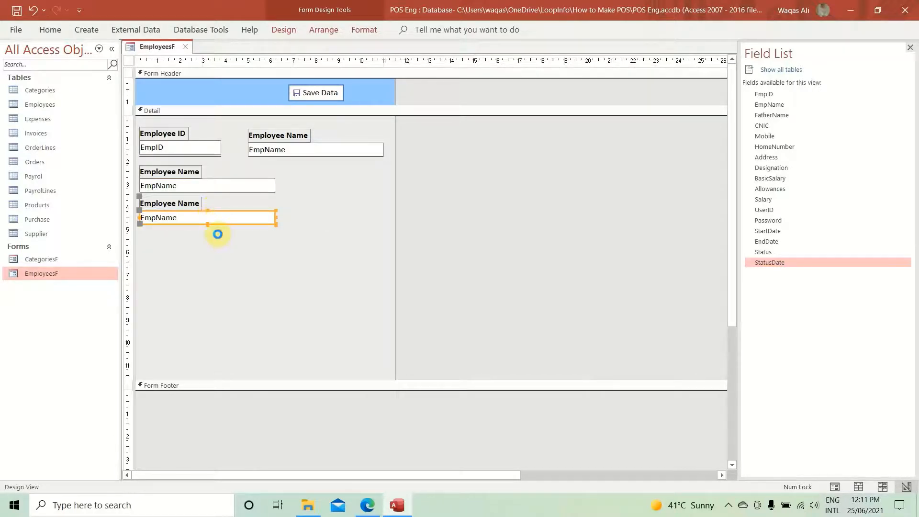
{"action": "key", "text": "ctrl+d"}
{"action": "key", "text": "ctrl+d"}
{"action": "key", "text": "ctrl+d"}
{"action": "key", "text": "ctrl+d"}
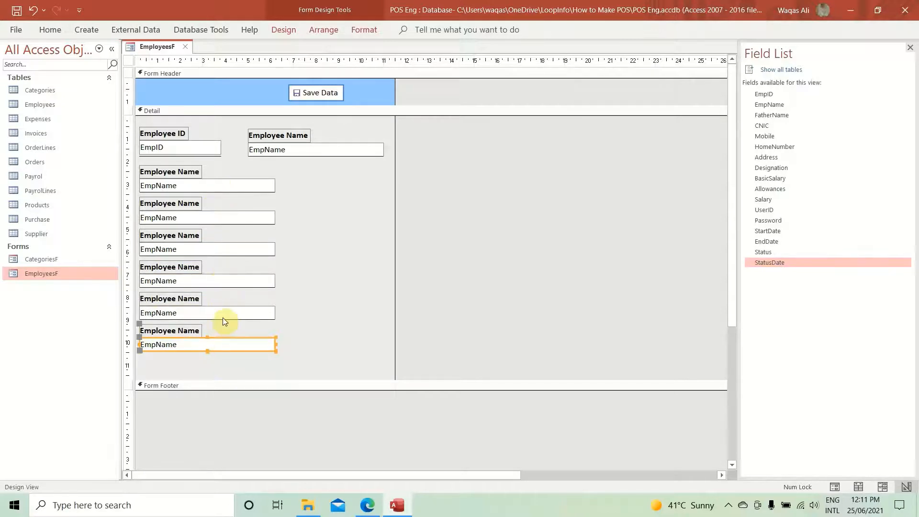
{"action": "key", "text": "ctrl+d"}
- Duplicate the whole column of seven pairs, place it as a second column alongside, and widen the form to about 13 cm
{"action": "left_click_drag", "start_coordinate": [299, 168], "coordinate": [136, 377]}
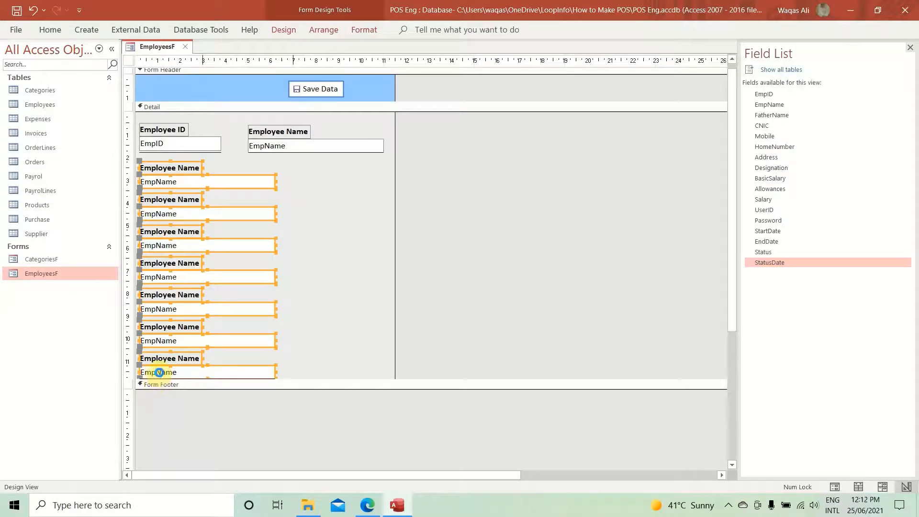
{"action": "key", "text": "ctrl+d"}
{"action": "left_click_drag", "start_coordinate": [197, 404], "coordinate": [340, 186]}
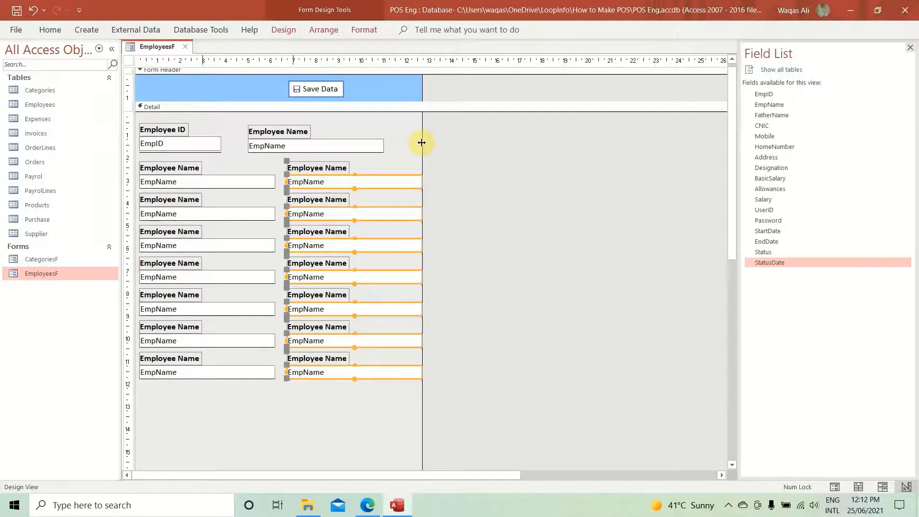
{"action": "left_click_drag", "start_coordinate": [421, 143], "coordinate": [430, 143]}
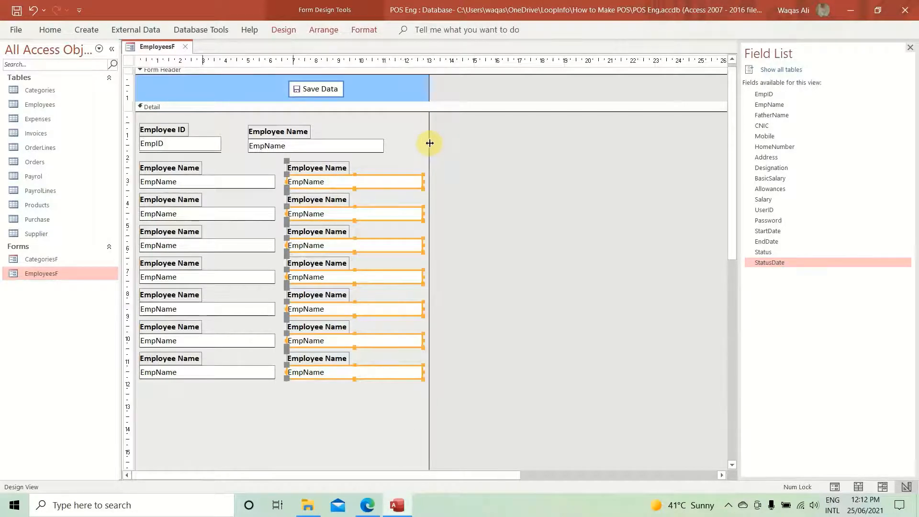
- Add one more Employee Name label and text box pair beneath the last row of the first column
{"action": "left_click", "coordinate": [278, 421]}
{"action": "left_click_drag", "start_coordinate": [307, 360], "coordinate": [304, 386]}
{"action": "left_click_drag", "start_coordinate": [170, 372], "coordinate": [173, 402]}
{"action": "left_click", "coordinate": [331, 406]}
- Shorten the Detail section so it ends just below the last row of controls
{"action": "scroll", "coordinate": [332, 406], "scroll_direction": "down", "scroll_amount": 3}
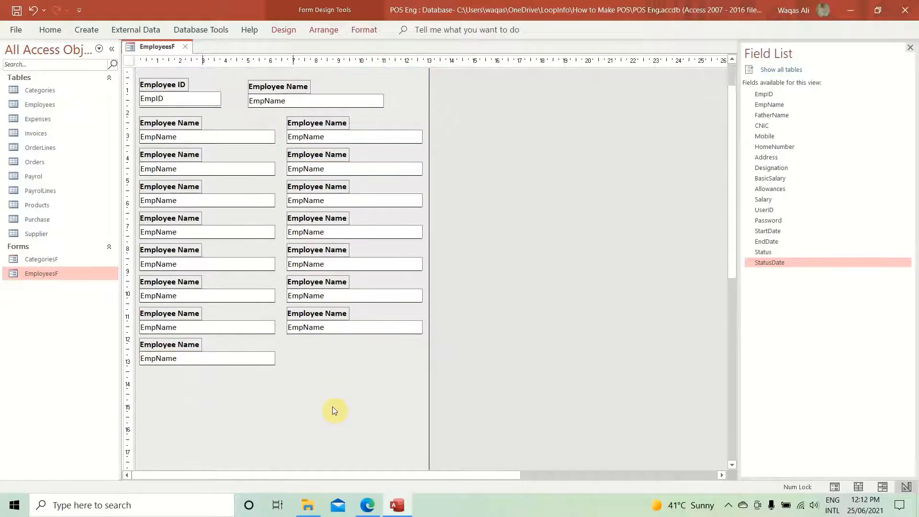
{"action": "scroll", "coordinate": [333, 416], "scroll_direction": "down", "scroll_amount": 3}
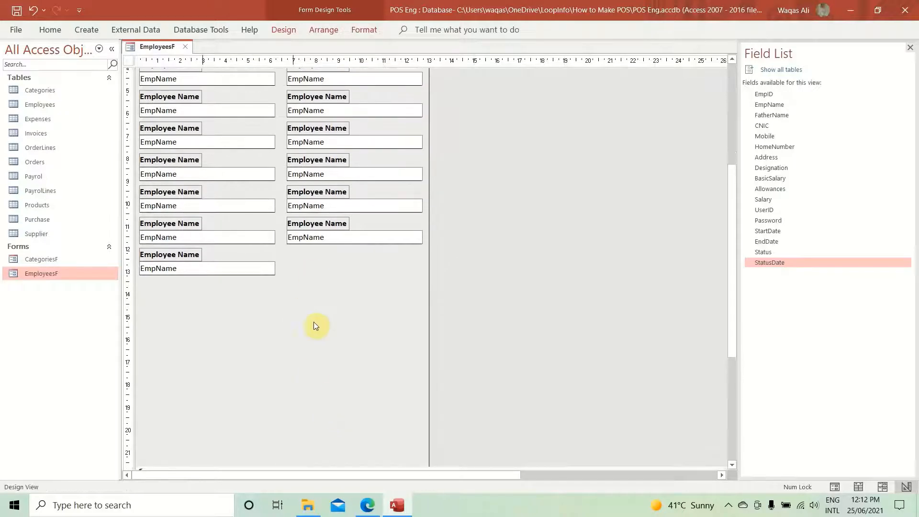
{"action": "scroll", "coordinate": [300, 406], "scroll_direction": "down", "scroll_amount": 2}
{"action": "left_click_drag", "start_coordinate": [294, 420], "coordinate": [287, 243]}
{"action": "scroll", "coordinate": [342, 294], "scroll_direction": "up", "scroll_amount": 7}
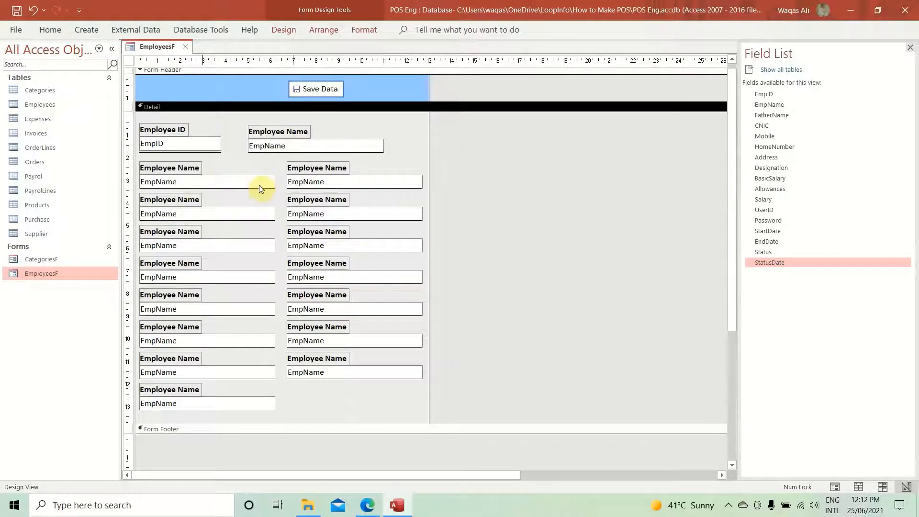
- Set the control source of the text box below EmpID to FatherName and show its name property
{"action": "left_click", "coordinate": [190, 183]}
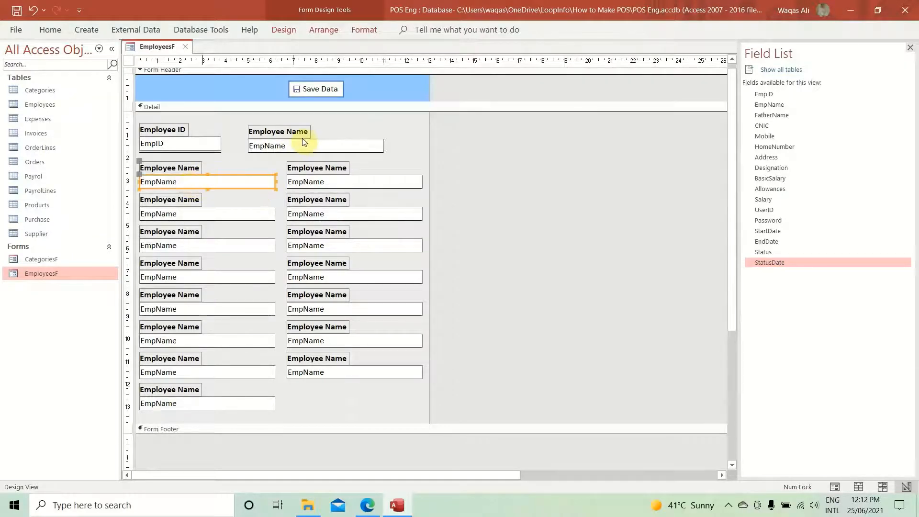
{"action": "left_click", "coordinate": [283, 27]}
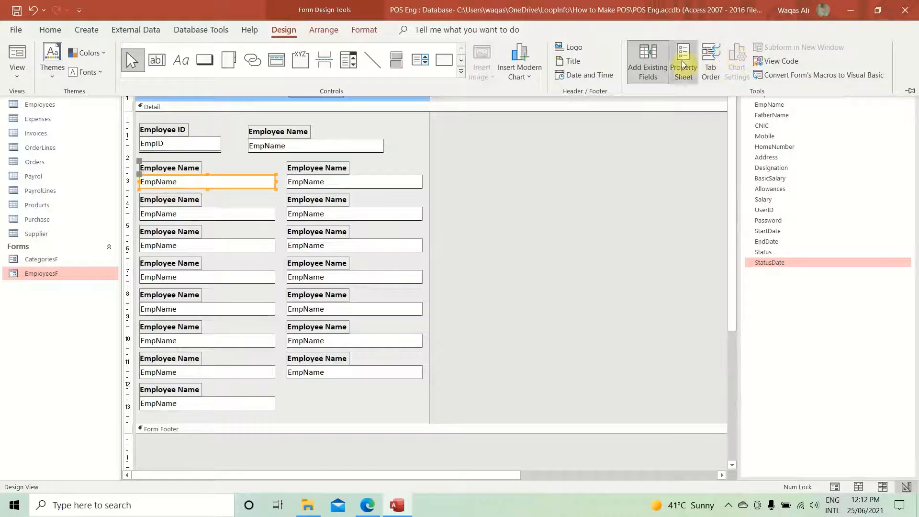
{"action": "left_click", "coordinate": [684, 62]}
{"action": "left_click", "coordinate": [779, 104]}
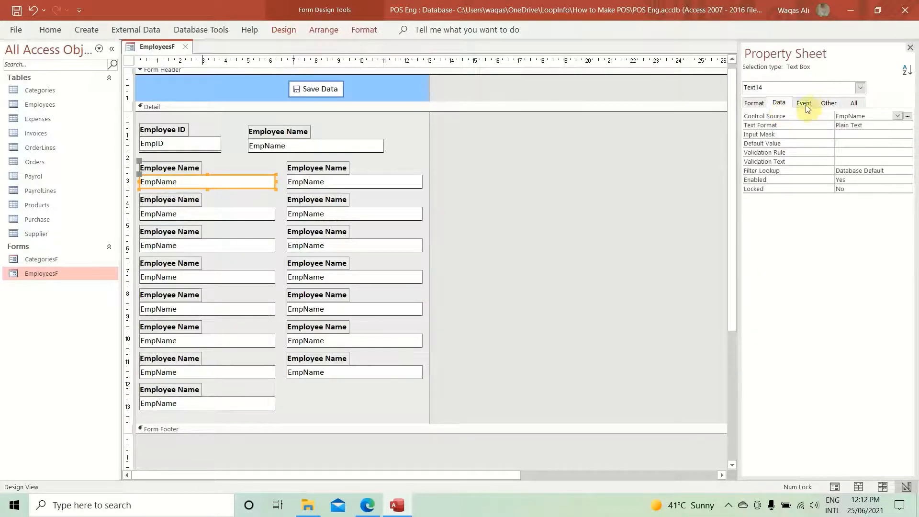
{"action": "left_click", "coordinate": [897, 117]}
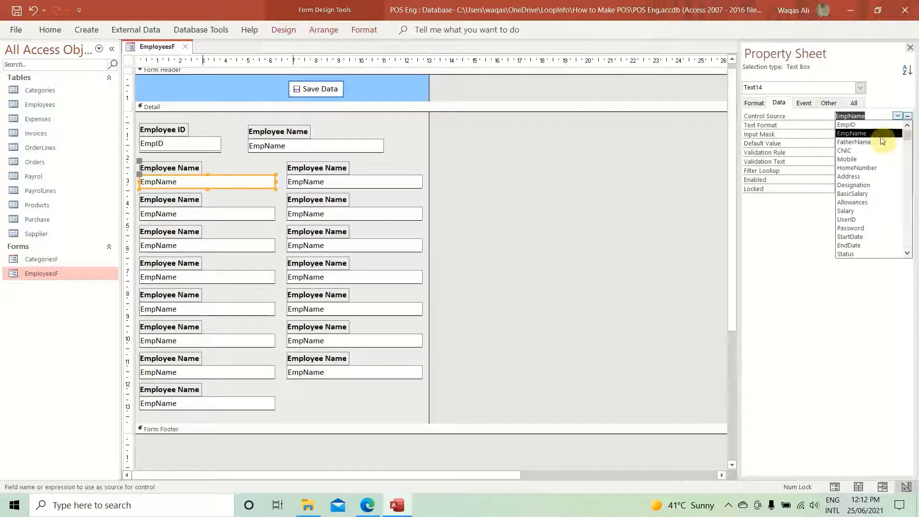
{"action": "left_click", "coordinate": [883, 141]}
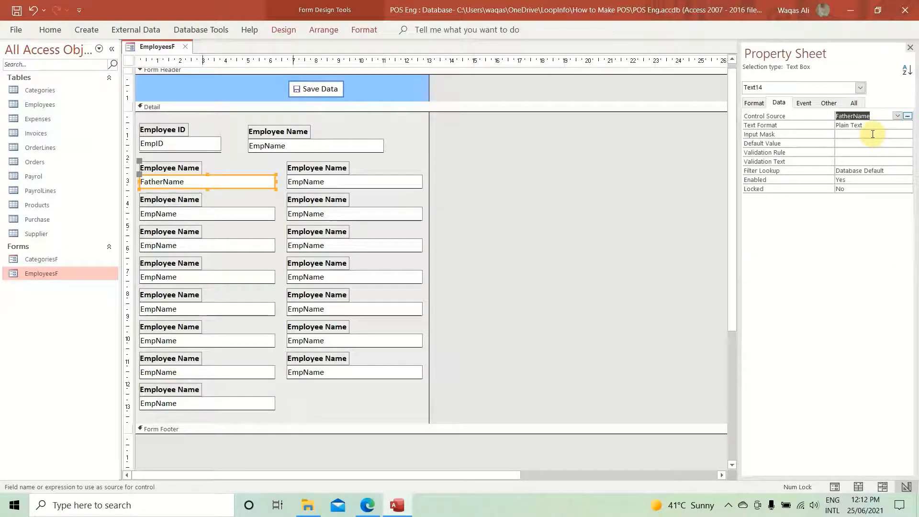
{"action": "left_click", "coordinate": [828, 102]}
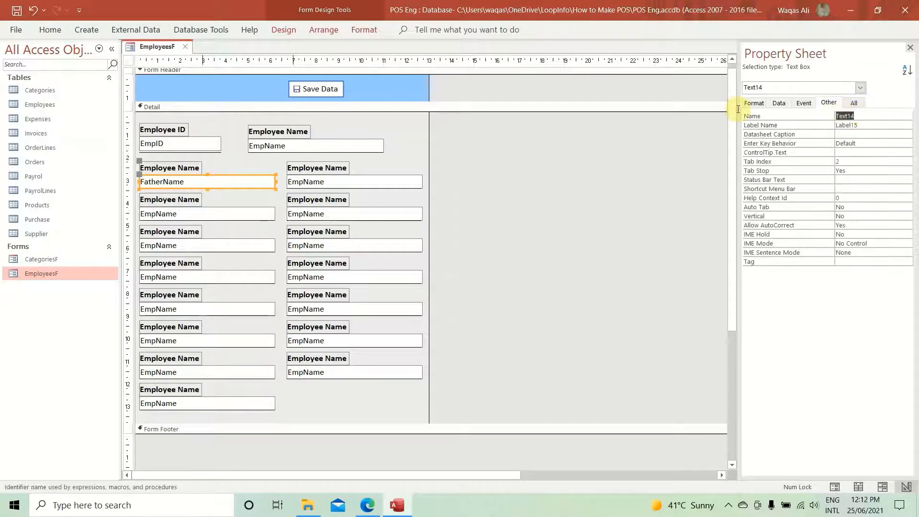
- Change the caption of the label above the FatherName text box to "Father Name"
{"action": "left_click", "coordinate": [153, 166]}
{"action": "double_click", "coordinate": [153, 167]}
{"action": "type", "text": "Fa"}
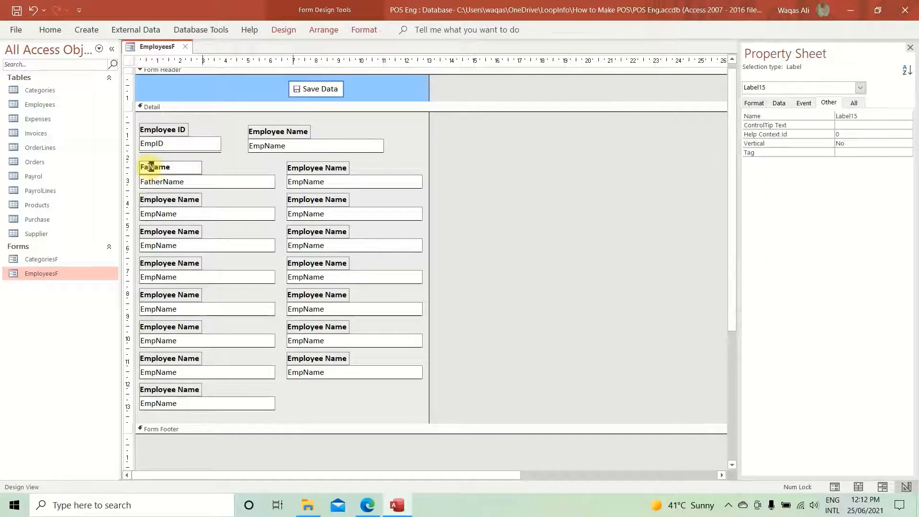
{"action": "type", "text": "ther"}
- Set both the control source and the name of the text box beside FatherName to CNIC
{"action": "left_click", "coordinate": [404, 182]}
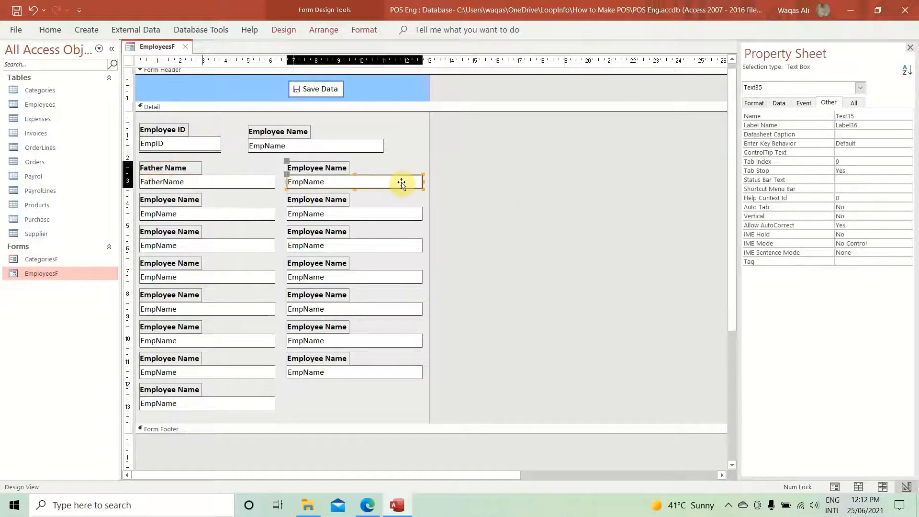
{"action": "left_click", "coordinate": [778, 103]}
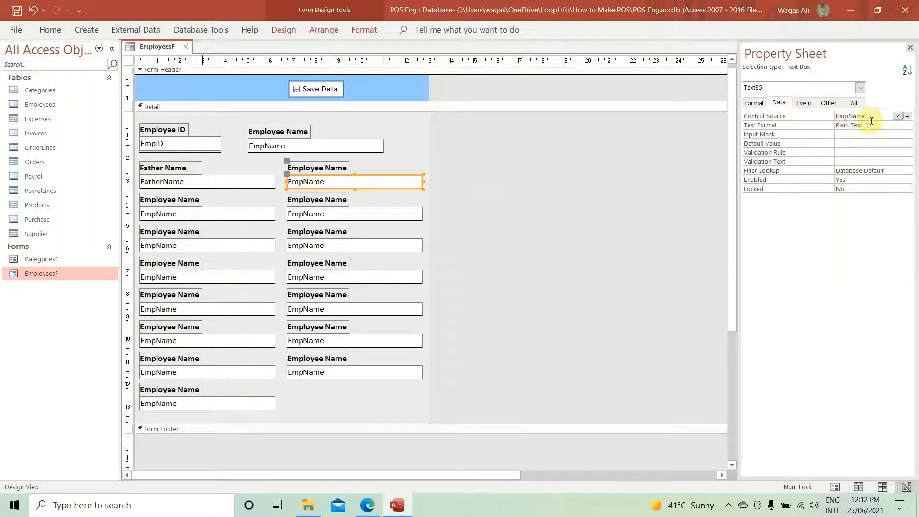
{"action": "left_click", "coordinate": [897, 116]}
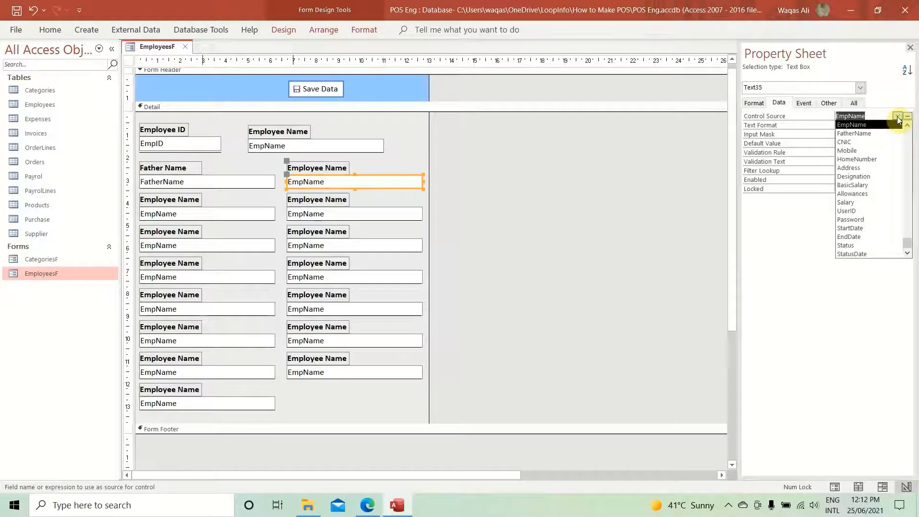
{"action": "left_click", "coordinate": [892, 143]}
{"action": "left_click", "coordinate": [831, 103]}
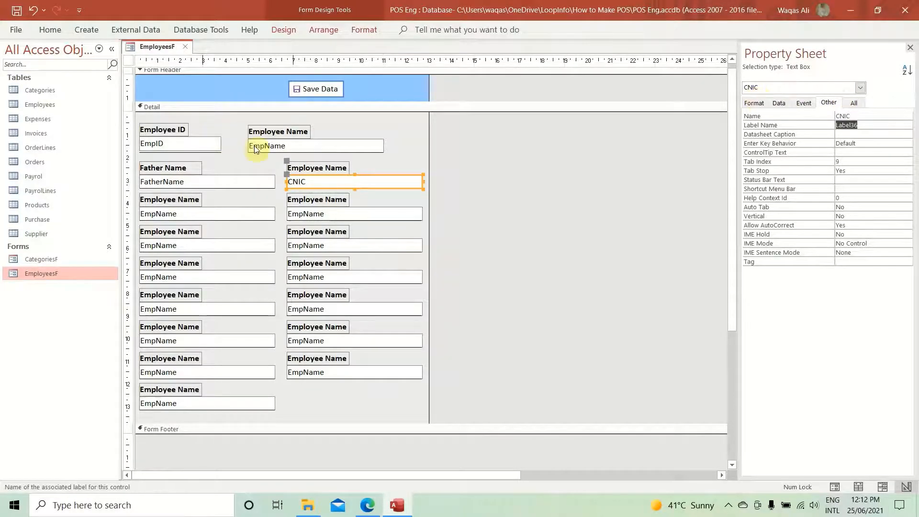
- Change the caption of the label above the CNIC text box to "CNIC Number"
{"action": "left_click", "coordinate": [311, 168]}
{"action": "left_click", "coordinate": [311, 169]}
{"action": "double_click", "coordinate": [306, 167]}
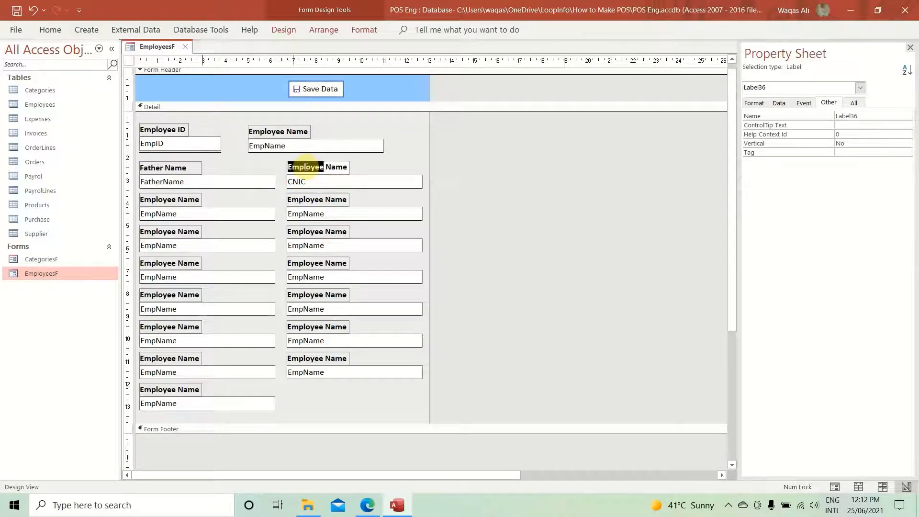
{"action": "key", "text": "Delete"}
{"action": "type", "text": "CNIC Number"}
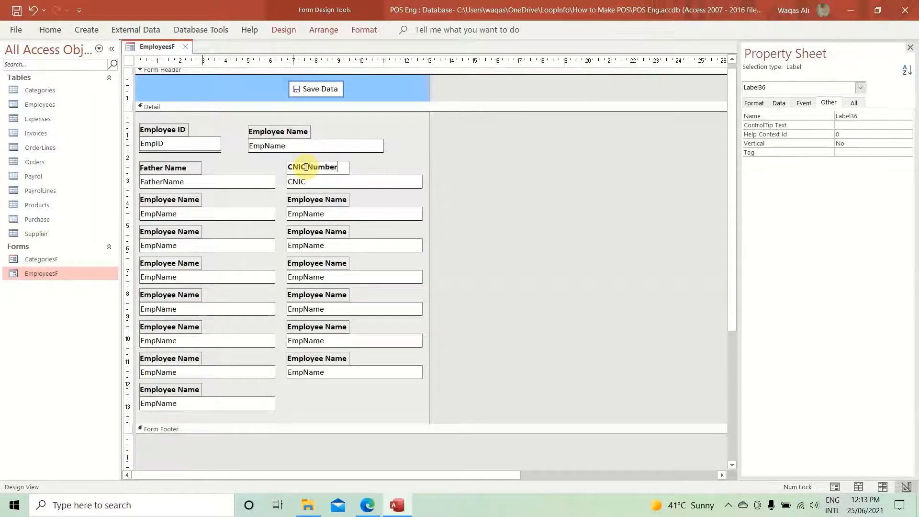
- Set the control source of the text box below FatherName to Mobile and show its name property
{"action": "left_click", "coordinate": [219, 210]}
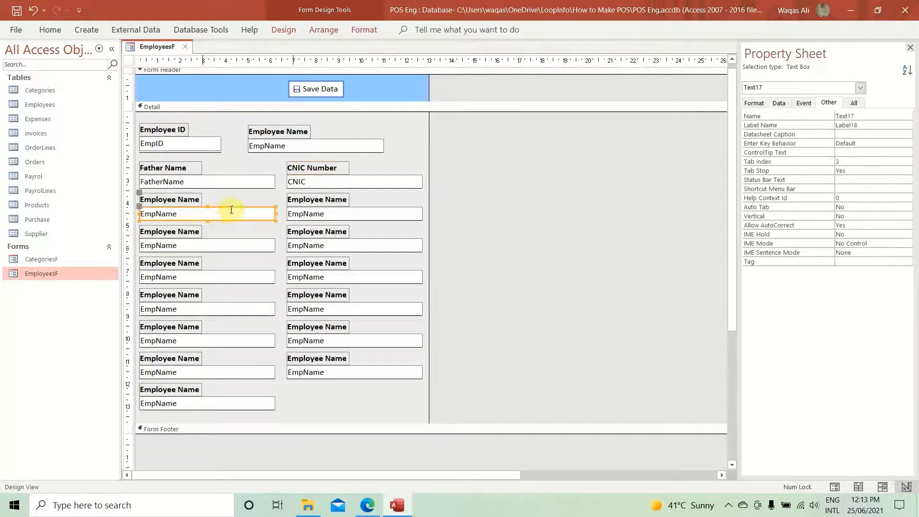
{"action": "left_click", "coordinate": [779, 103]}
{"action": "left_click", "coordinate": [896, 116]}
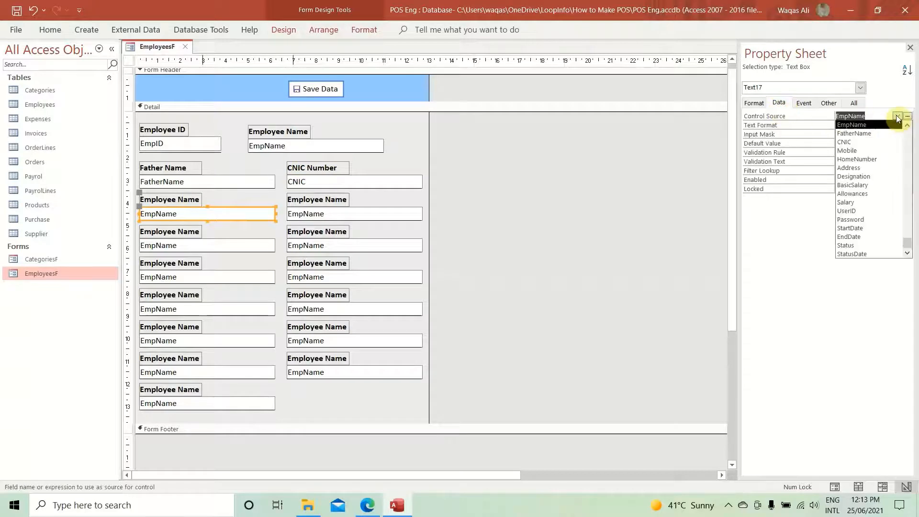
{"action": "left_click", "coordinate": [883, 151]}
{"action": "left_click", "coordinate": [829, 103]}
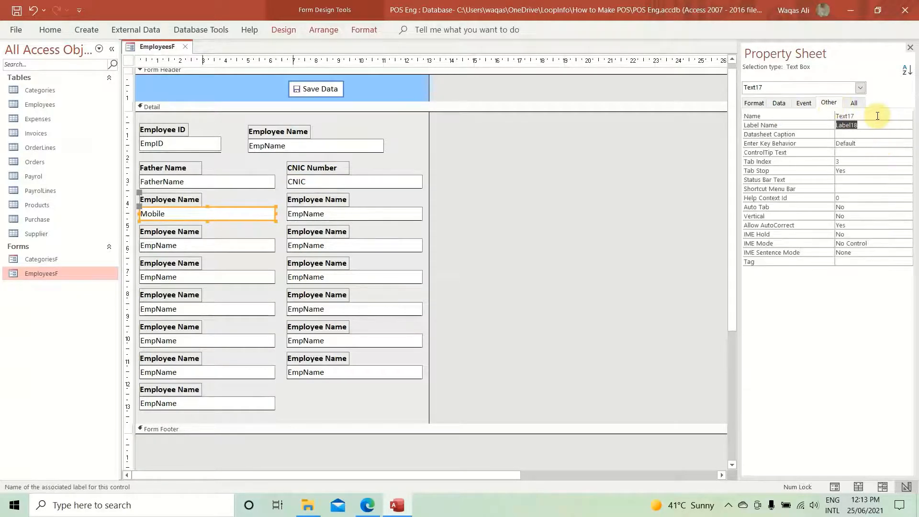
- Change the caption of the label above the Mobile text box to "Mobile Number"
{"action": "left_click", "coordinate": [185, 199]}
{"action": "left_click_drag", "start_coordinate": [196, 198], "coordinate": [14, 175]}
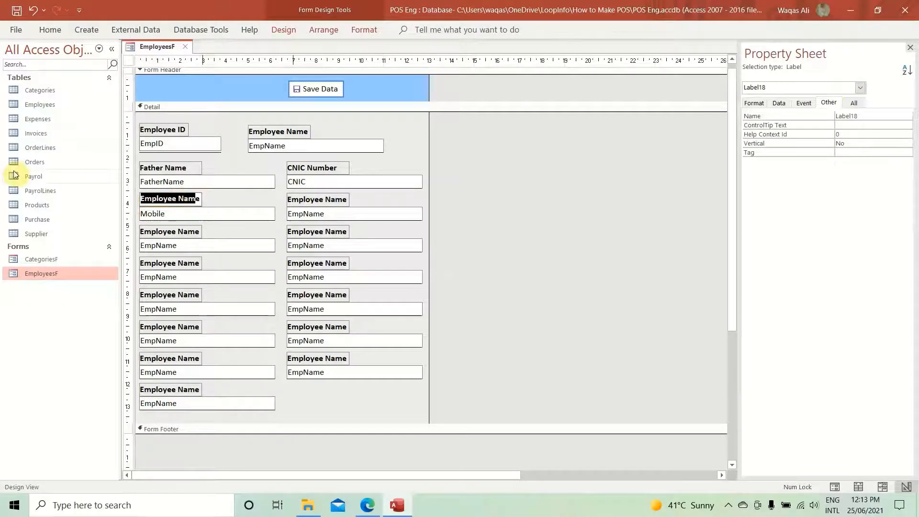
{"action": "key", "text": "Delete"}
{"action": "key", "text": "Delete"}
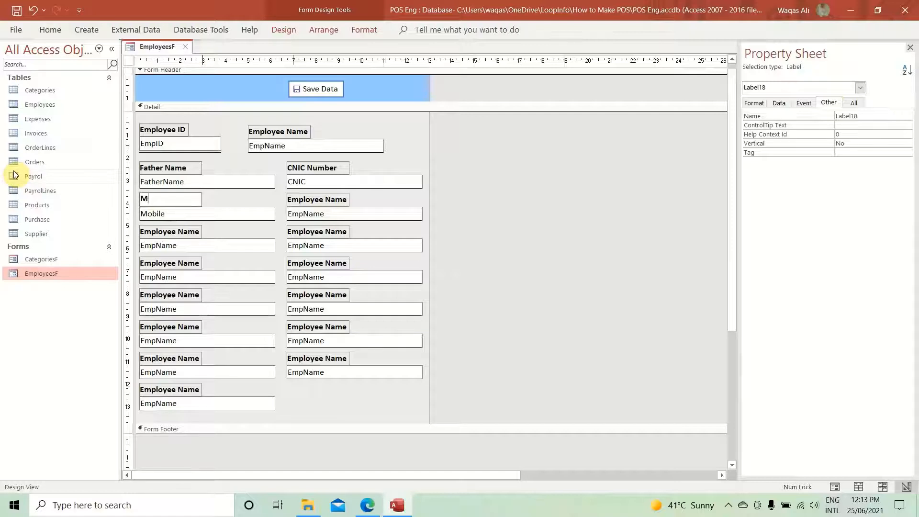
{"action": "type", "text": "Mobile Number"}
{"action": "key", "text": "Return"}
- Set the control source of the text box beside Mobile to HomeNumber and reuse that field name as its control name
{"action": "left_click", "coordinate": [407, 213]}
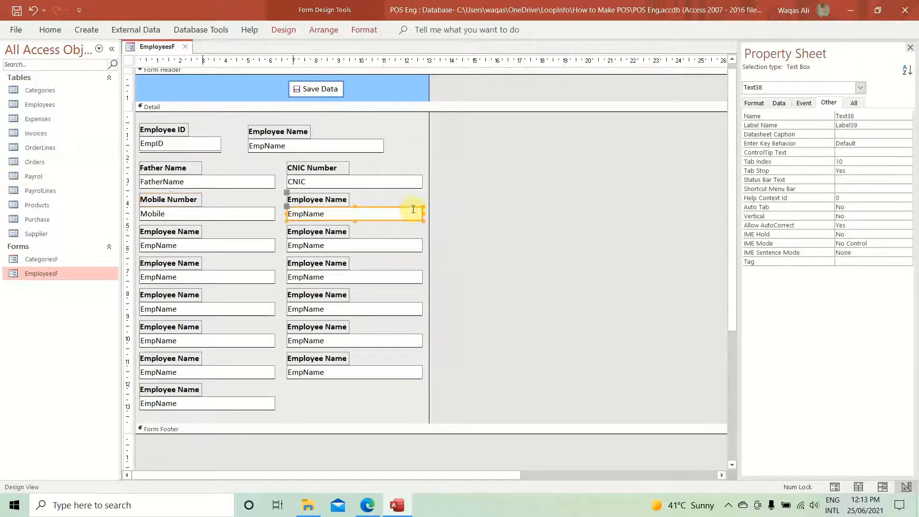
{"action": "left_click", "coordinate": [778, 102]}
{"action": "left_click", "coordinate": [897, 115]}
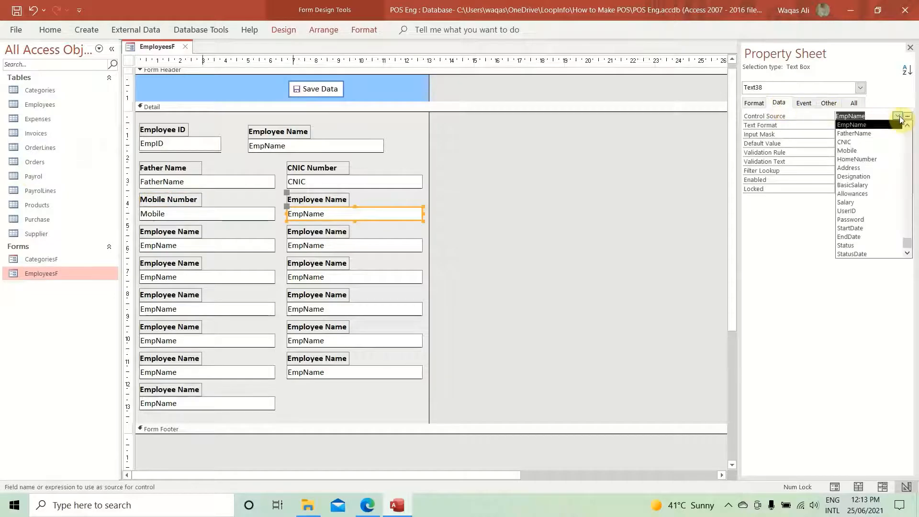
{"action": "left_click", "coordinate": [883, 158]}
{"action": "key", "text": "ctrl+c"}
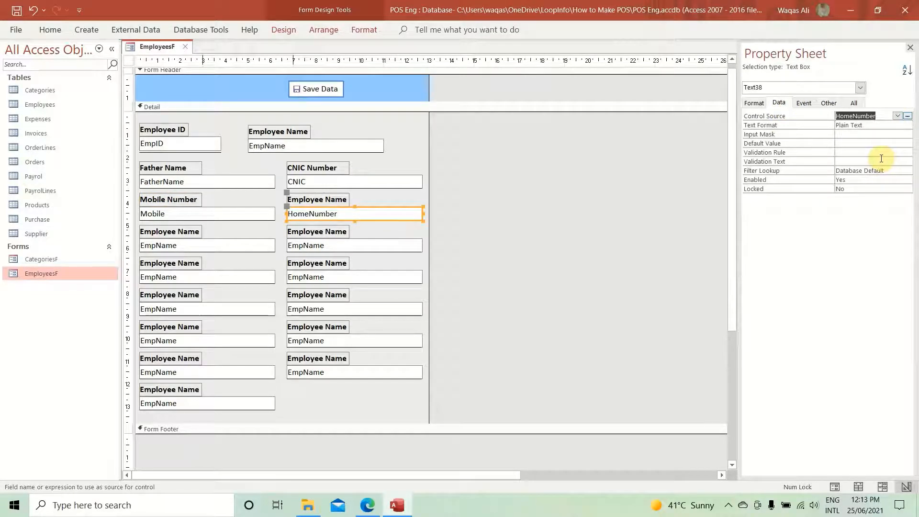
{"action": "left_click", "coordinate": [834, 104]}
{"action": "left_click_drag", "start_coordinate": [871, 116], "coordinate": [756, 113]}
{"action": "key", "text": "ctrl+v"}
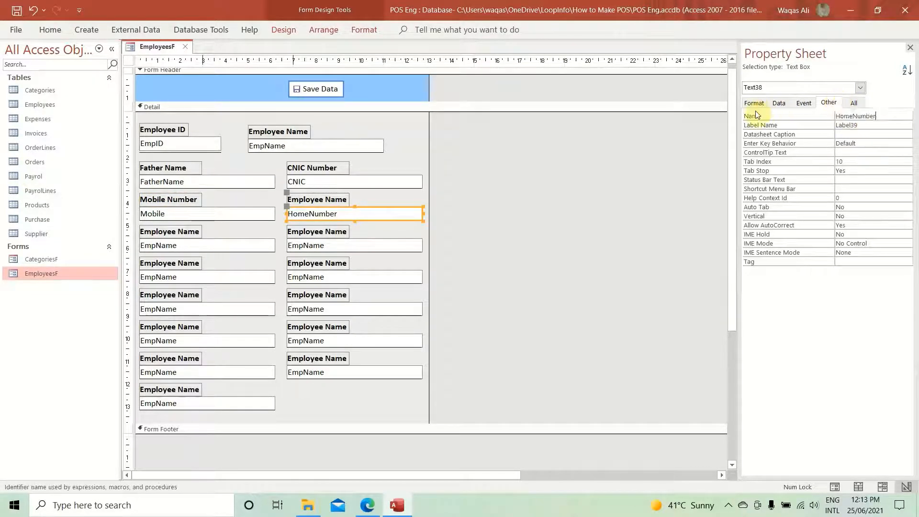
{"action": "key", "text": "Return"}
- Change the caption of the label above the HomeNumber text box to "Home Number"
{"action": "left_click", "coordinate": [335, 199]}
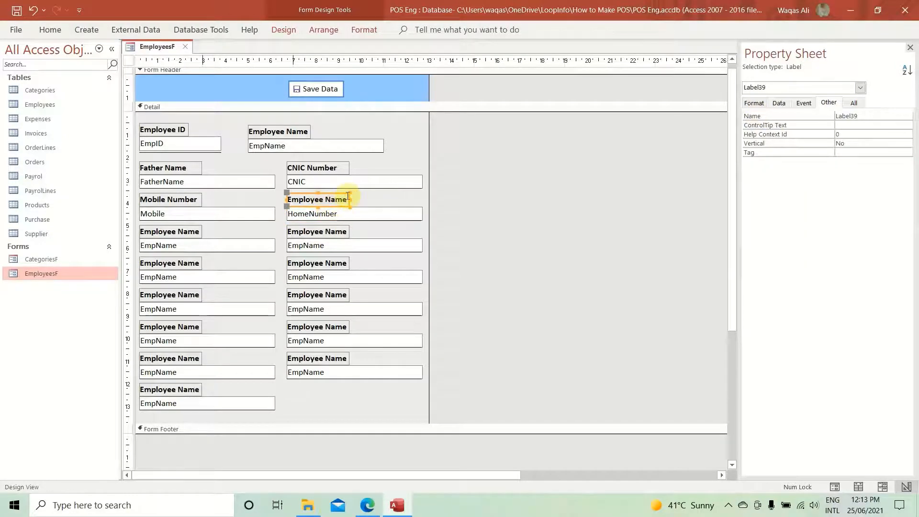
{"action": "left_click_drag", "start_coordinate": [348, 196], "coordinate": [251, 190]}
{"action": "key", "text": "BackSpace"}
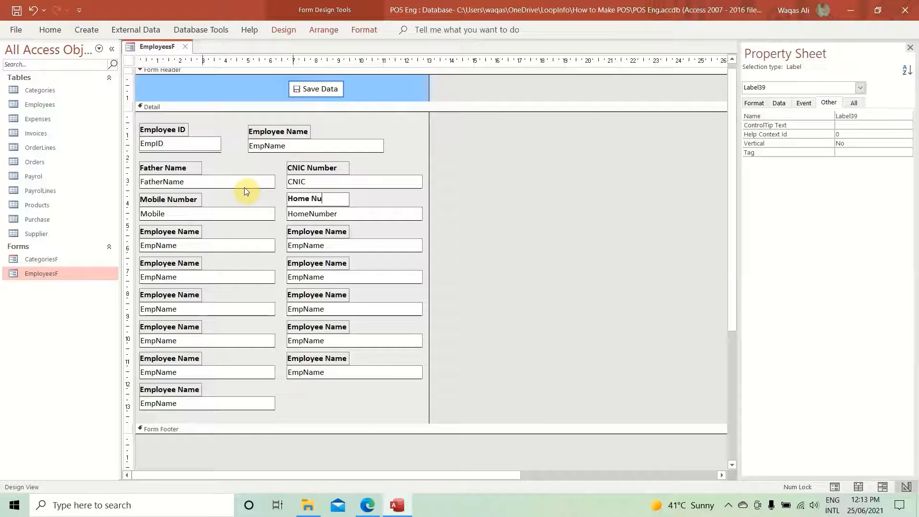
{"action": "type", "text": "Home Number"}
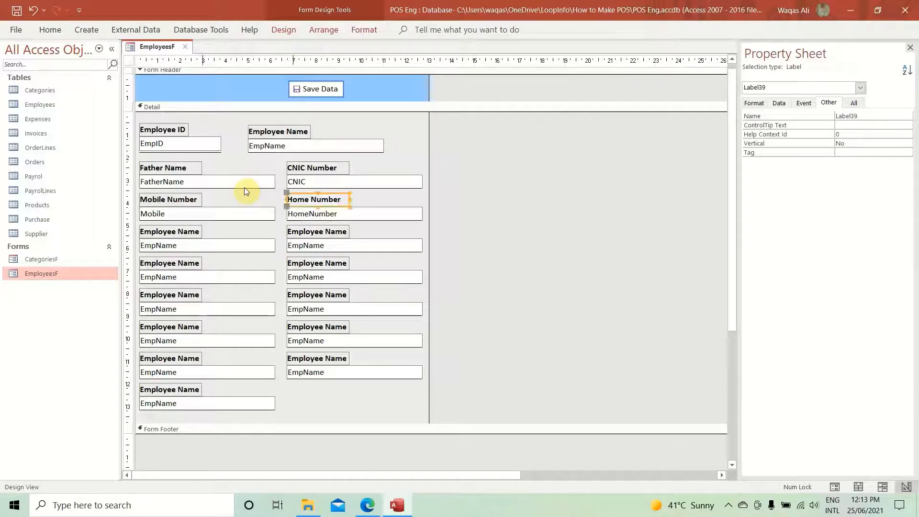
- Set both the control source and the name of the text box below Mobile to Address
{"action": "left_click", "coordinate": [234, 245]}
{"action": "left_click", "coordinate": [779, 103]}
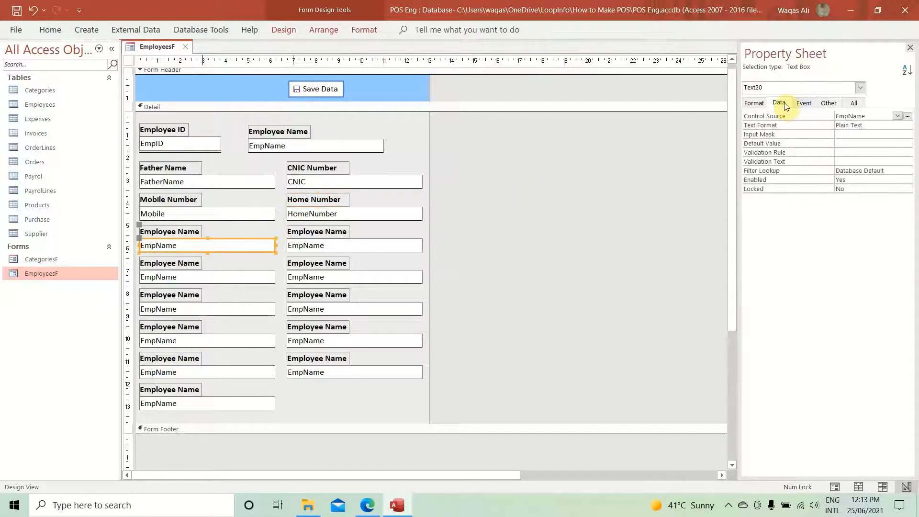
{"action": "left_click", "coordinate": [897, 116]}
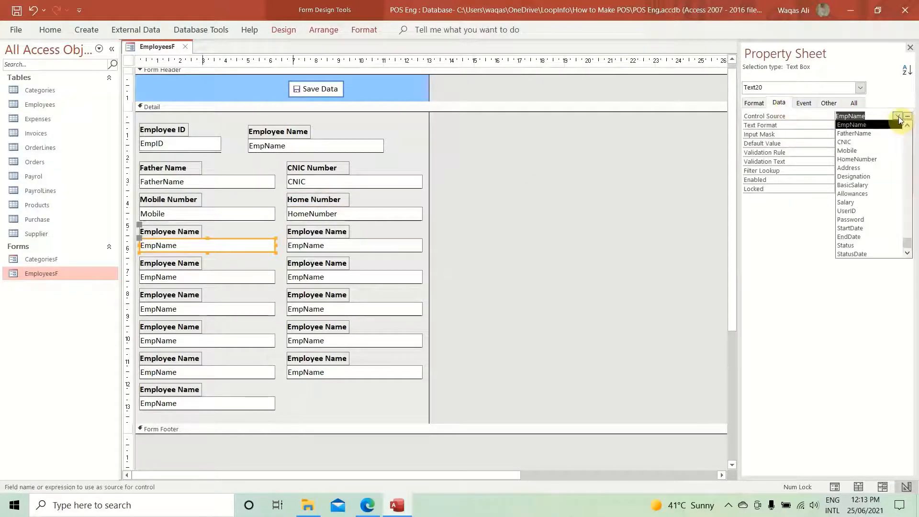
{"action": "left_click", "coordinate": [883, 168]}
{"action": "left_click", "coordinate": [830, 104]}
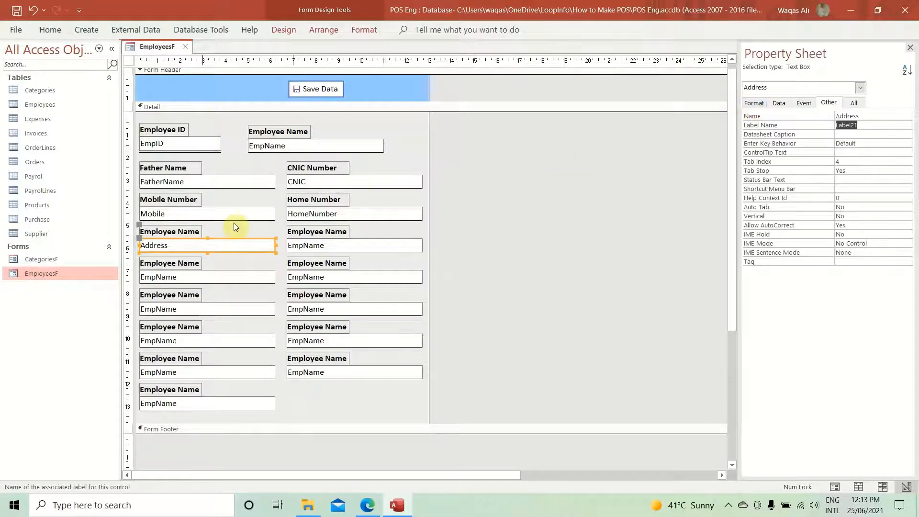
- Change the caption of the label above the Address text box to "Address"
{"action": "left_click", "coordinate": [195, 231]}
{"action": "left_click", "coordinate": [142, 231]}
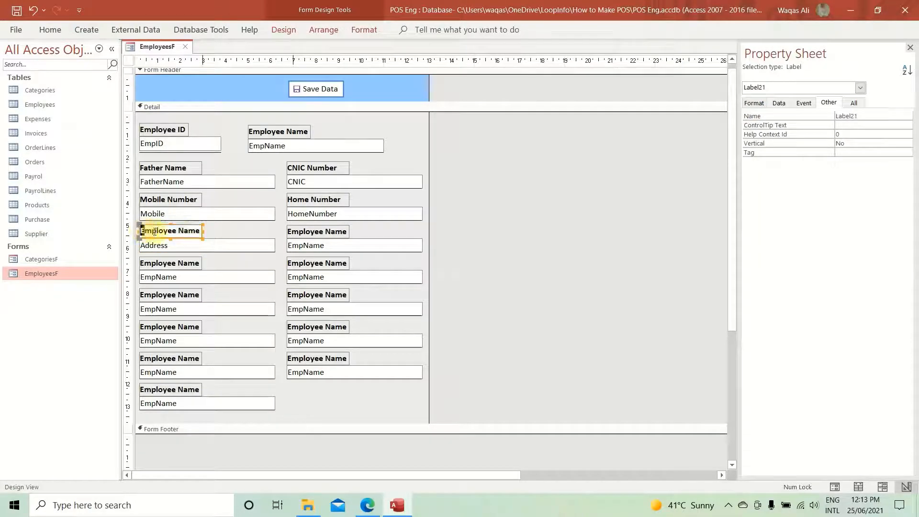
{"action": "left_click_drag", "start_coordinate": [142, 232], "coordinate": [272, 234]}
{"action": "type", "text": "Address"}
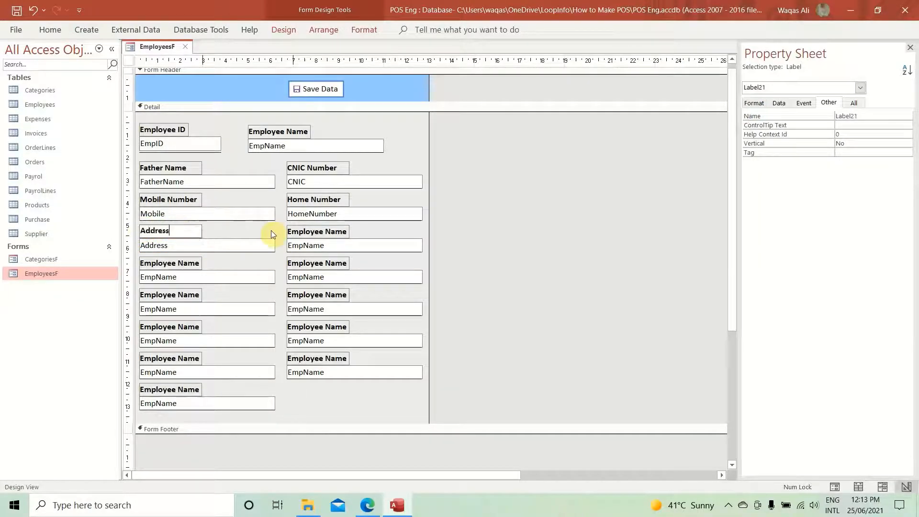
{"action": "key", "text": "Return"}
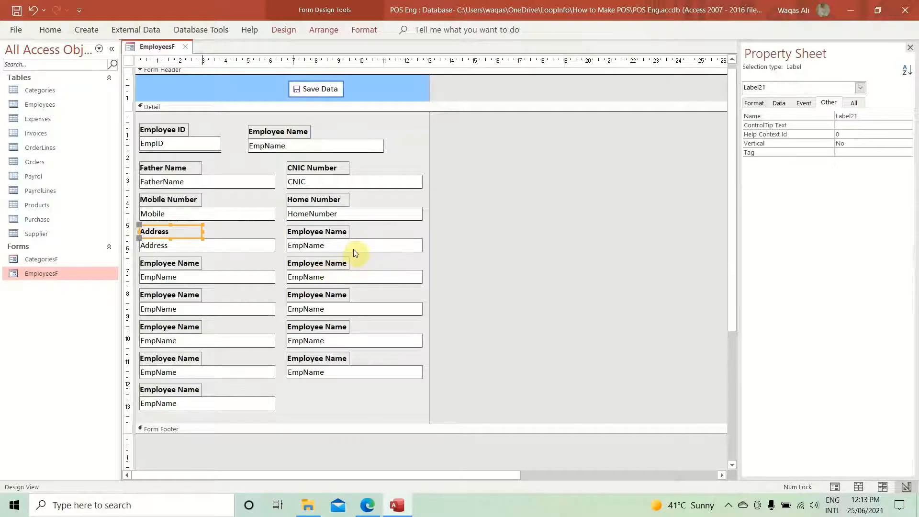
- Set both the control source and the name of the text box beside Address to Designation
{"action": "left_click", "coordinate": [355, 251]}
{"action": "left_click", "coordinate": [779, 103]}
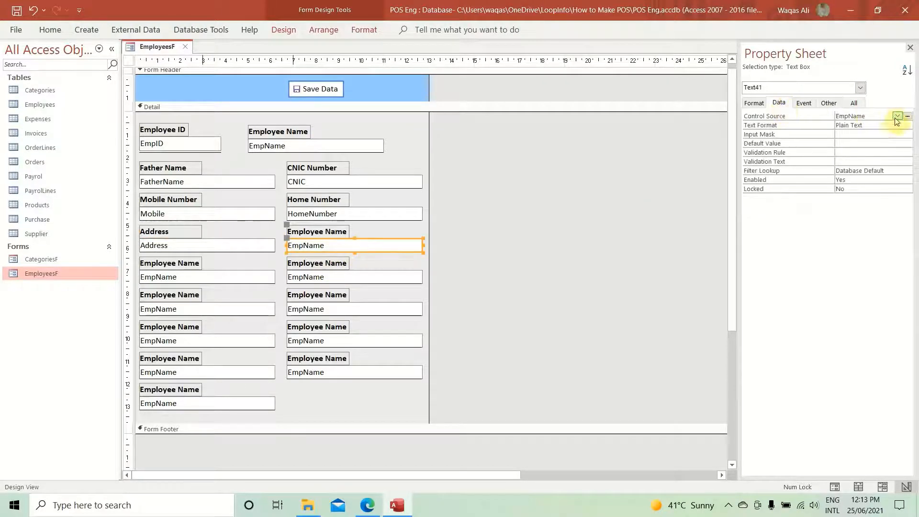
{"action": "left_click", "coordinate": [202, 246]}
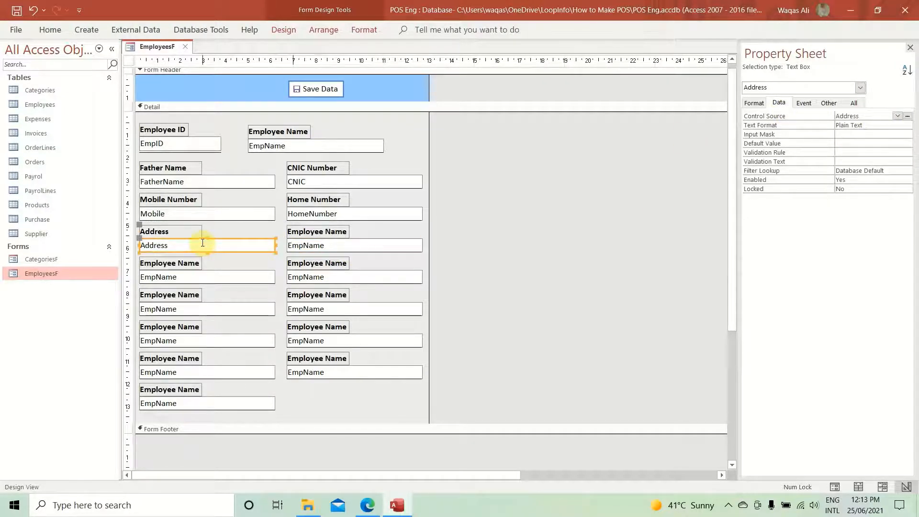
{"action": "left_click", "coordinate": [329, 247]}
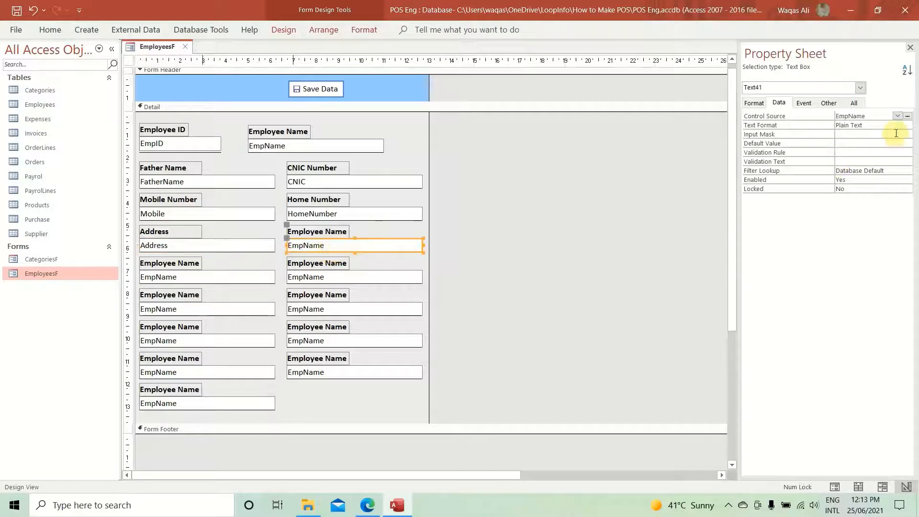
{"action": "left_click", "coordinate": [897, 115]}
{"action": "left_click", "coordinate": [869, 178]}
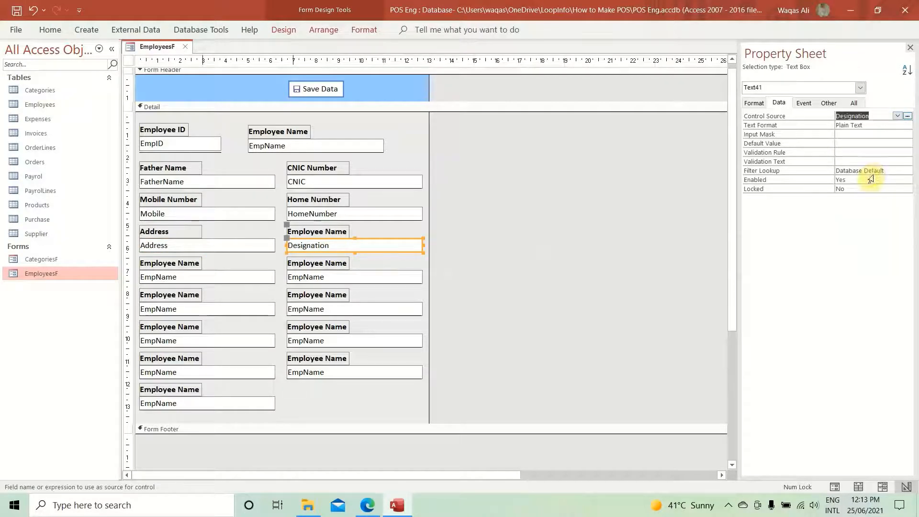
{"action": "left_click", "coordinate": [828, 103]}
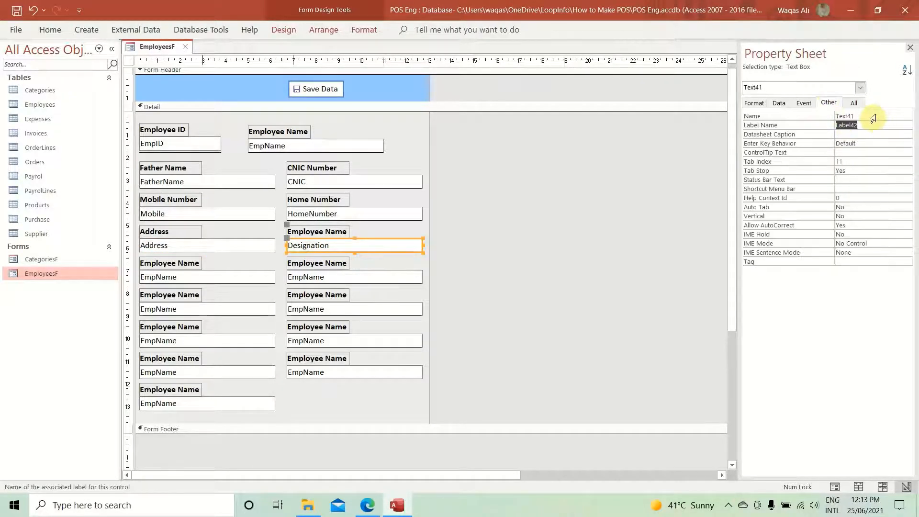
{"action": "type", "text": "Designation"}
{"action": "key", "text": "Tab"}
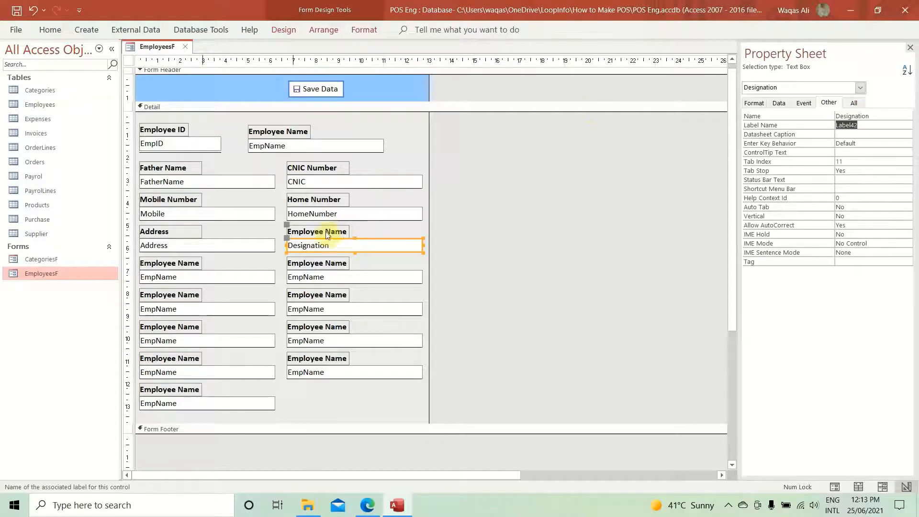
- Change the caption of the label above the Designation text box to "Designation"
{"action": "left_click", "coordinate": [341, 230]}
{"action": "left_click_drag", "start_coordinate": [347, 232], "coordinate": [133, 209]}
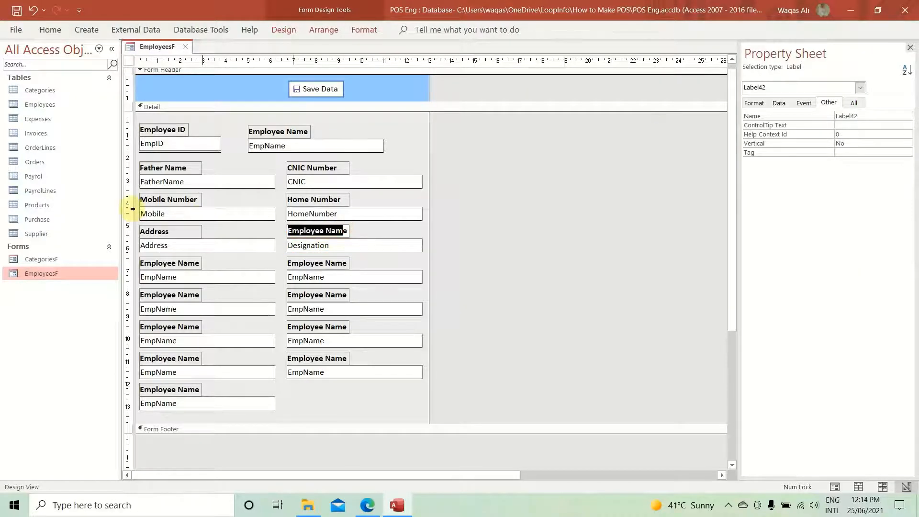
{"action": "type", "text": "Designation"}
{"action": "key", "text": "Return"}
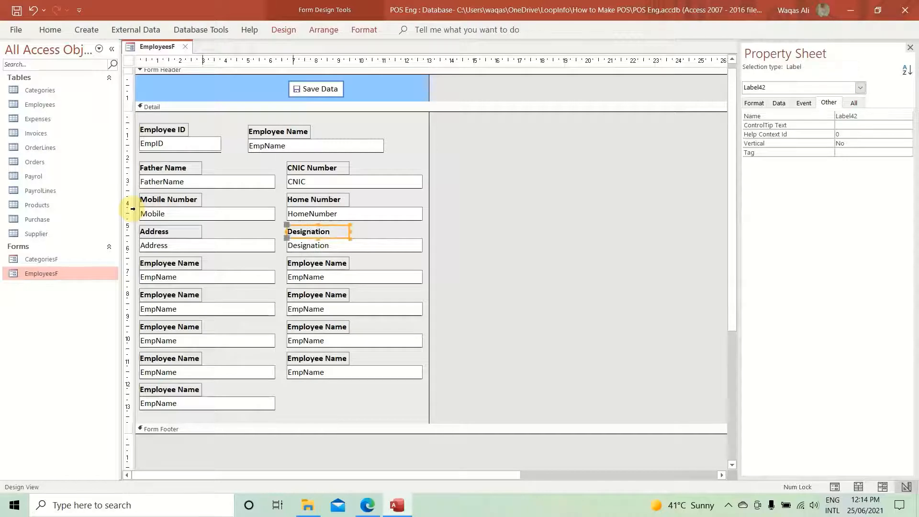
- Set the control source of the text box below Address to BasicSalary
{"action": "left_click", "coordinate": [175, 272]}
{"action": "left_click", "coordinate": [779, 102]}
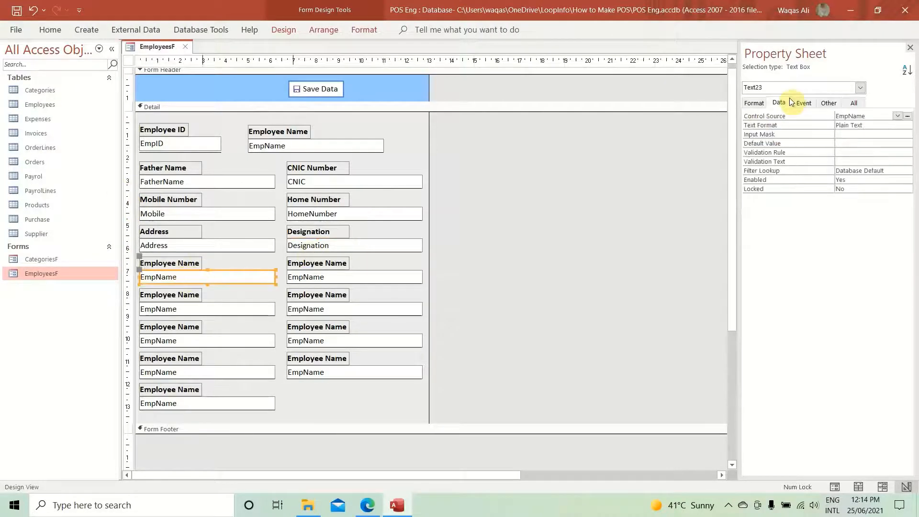
{"action": "left_click", "coordinate": [899, 116]}
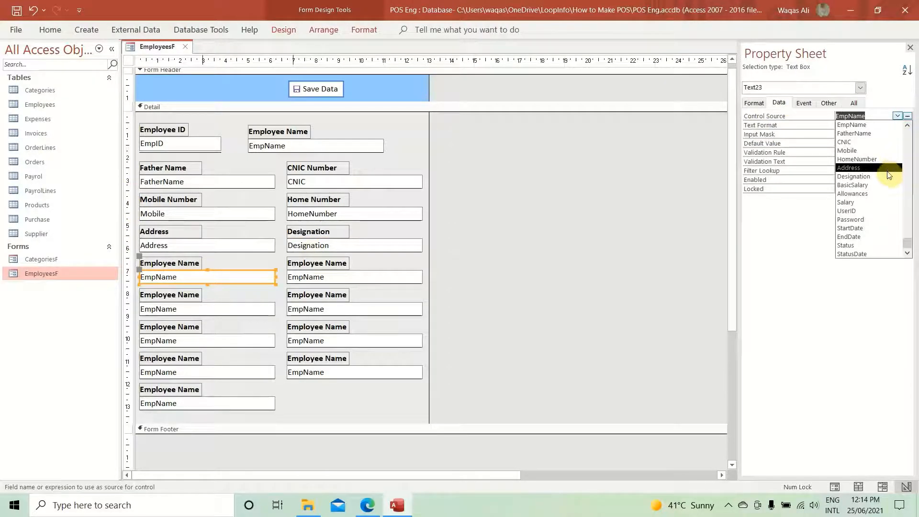
{"action": "left_click", "coordinate": [890, 186]}
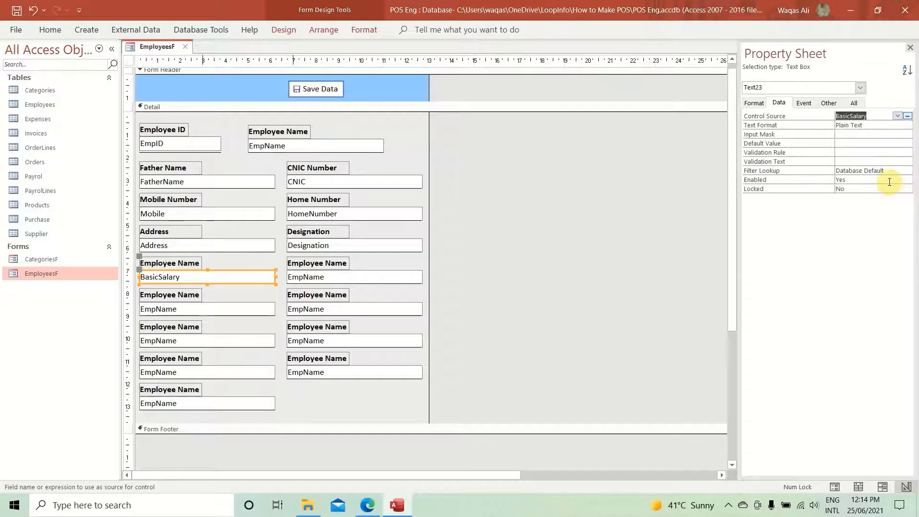
- Set the name of the text box bound to BasicSalary to BasicSalary
{"action": "left_click", "coordinate": [828, 103]}
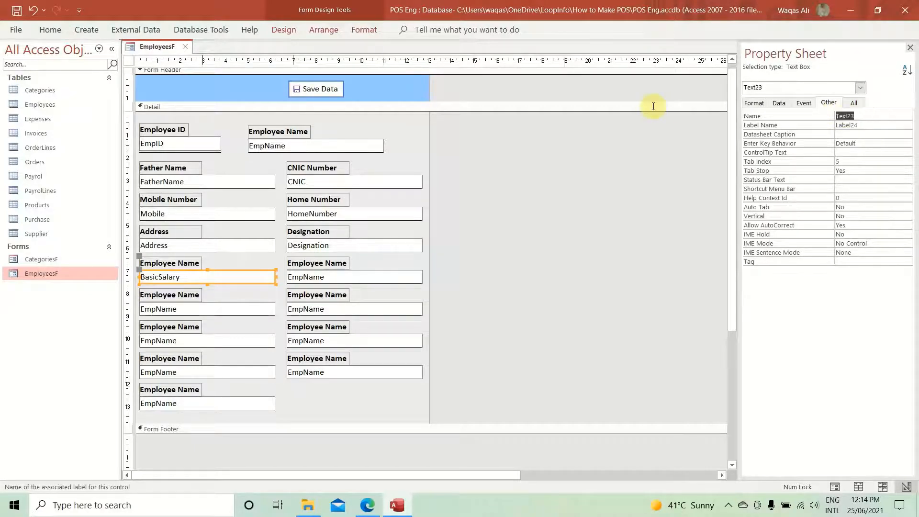
{"action": "type", "text": "BasicSalary"}
{"action": "key", "text": "Return"}
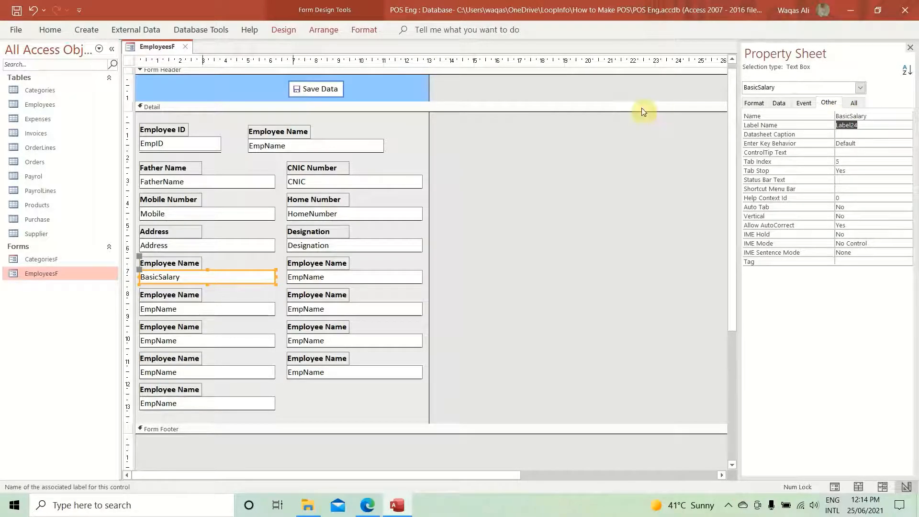
- Change the caption of the label above the BasicSalary text box to "Basic Salary"
{"action": "left_click", "coordinate": [197, 263]}
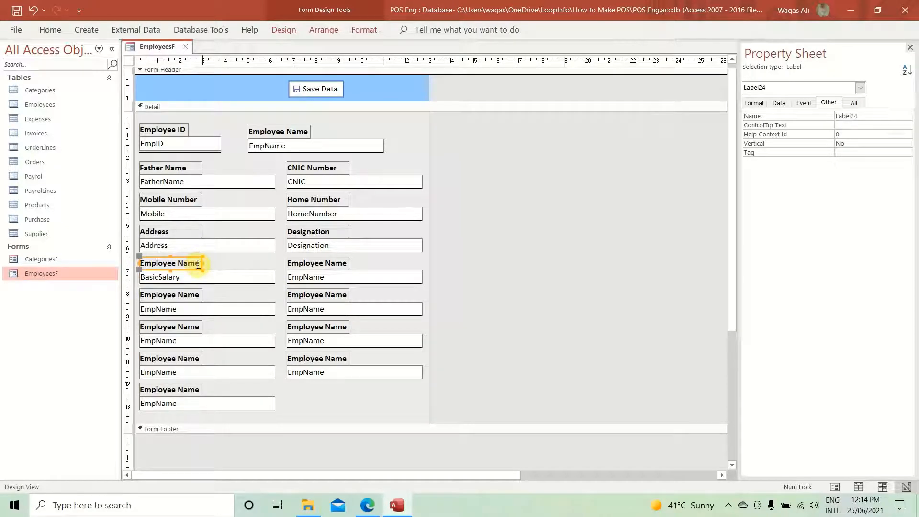
{"action": "left_click_drag", "start_coordinate": [199, 264], "coordinate": [1, 254]}
{"action": "type", "text": "BasicSalary"}
{"action": "key", "text": "Return"}
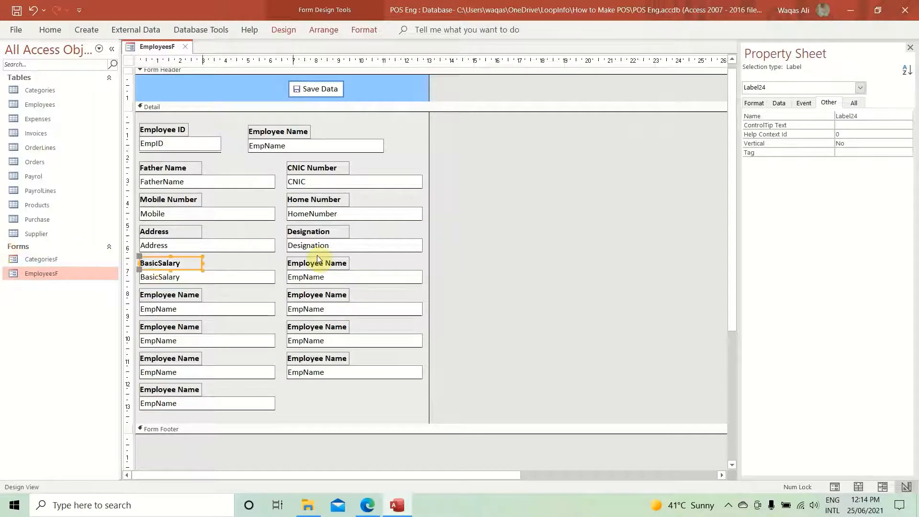
{"action": "left_click", "coordinate": [159, 261]}
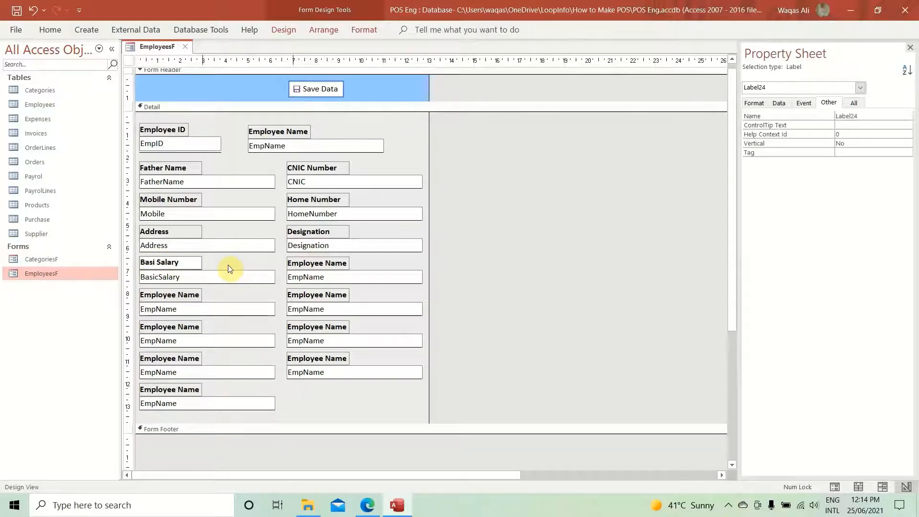
{"action": "key", "text": "Left"}
{"action": "key", "text": "Insert"}
{"action": "key", "text": "Return"}
- Set the control source of the text box beside BasicSalary to Allowances and go to its name property
{"action": "left_click", "coordinate": [365, 277]}
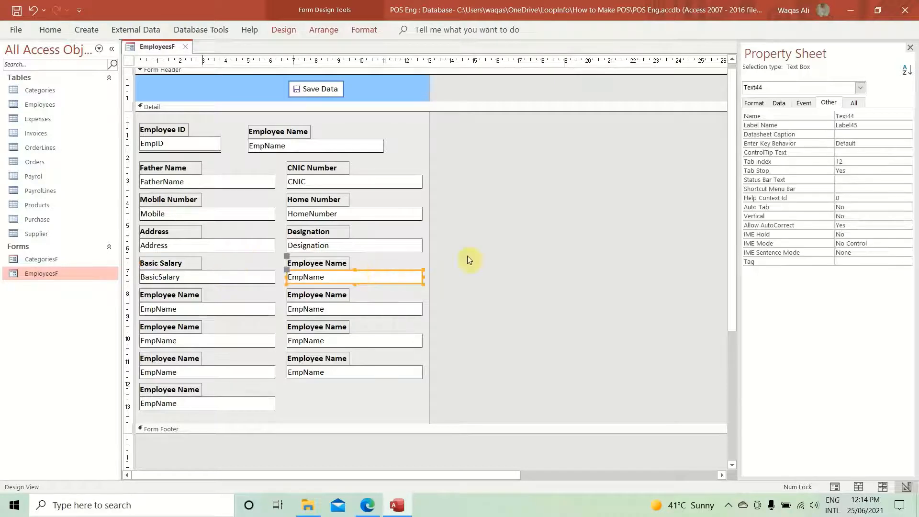
{"action": "left_click", "coordinate": [778, 103]}
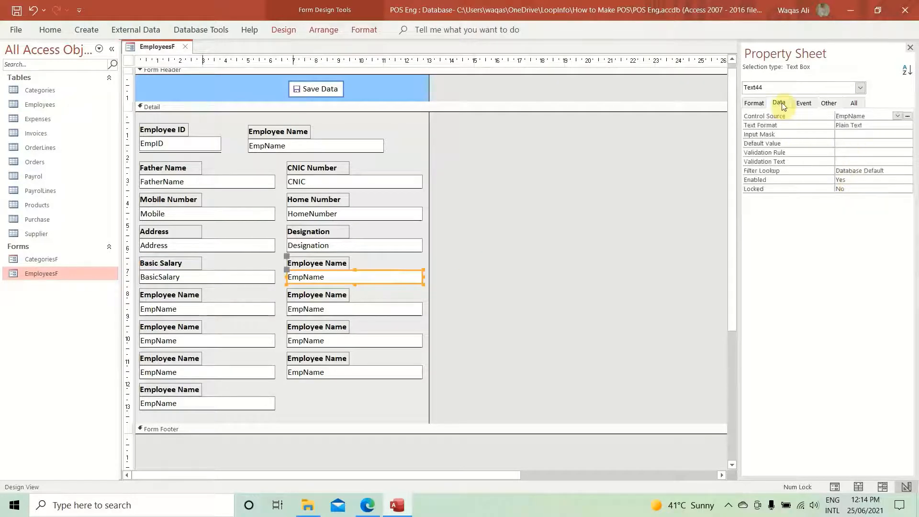
{"action": "left_click", "coordinate": [897, 115]}
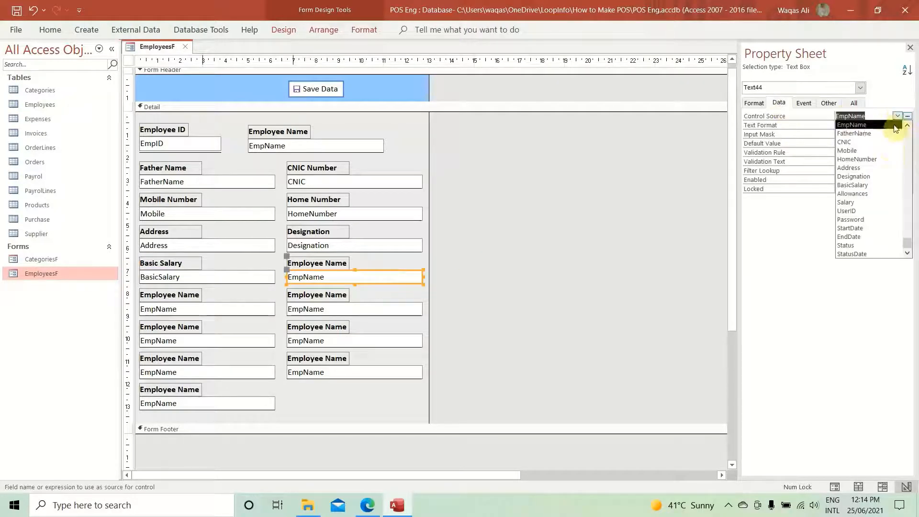
{"action": "left_click", "coordinate": [885, 195]}
{"action": "left_click", "coordinate": [830, 103]}
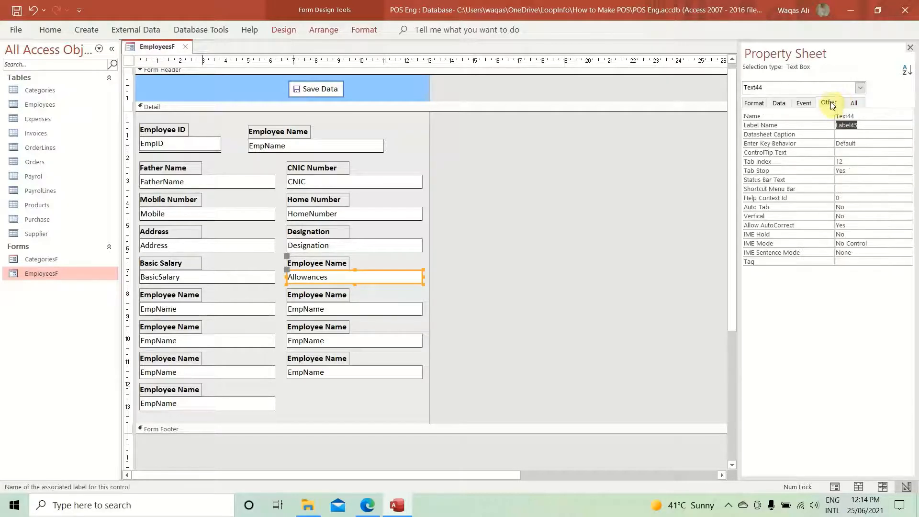
{"action": "key", "text": "Up"}
{"action": "key", "text": "Return"}
- Change the caption of the label above the Allowances text box to "Allowances"
{"action": "left_click", "coordinate": [345, 262]}
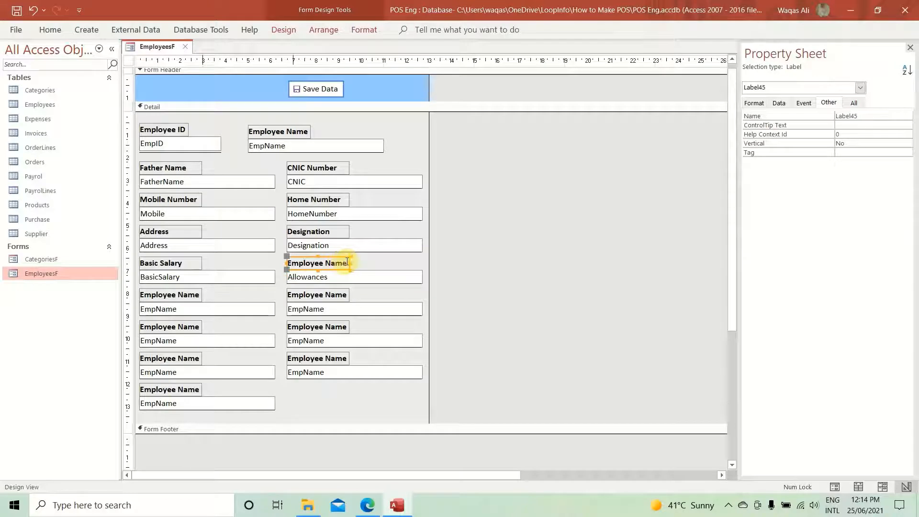
{"action": "left_click_drag", "start_coordinate": [347, 261], "coordinate": [245, 259]}
{"action": "type", "text": "Allowances"}
{"action": "key", "text": "Return"}
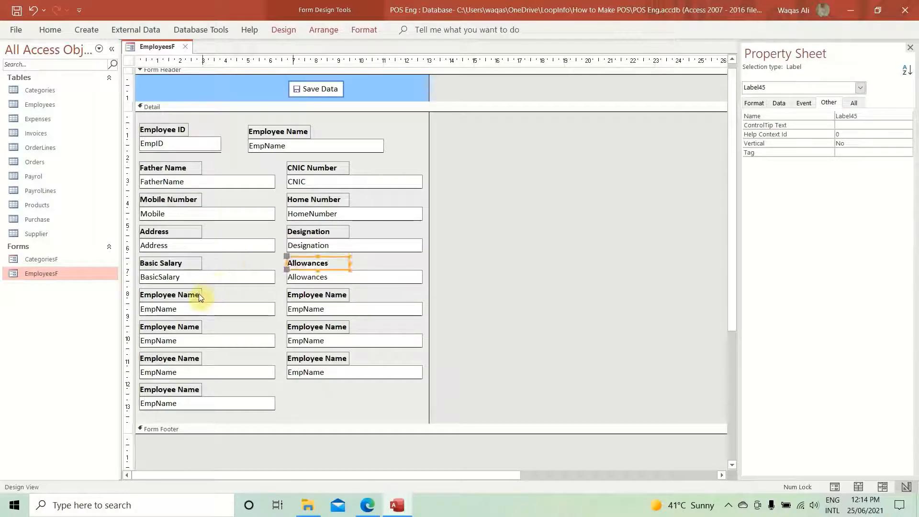
- Set both the control source and the name of the text box below BasicSalary to Salary
{"action": "left_click", "coordinate": [197, 306]}
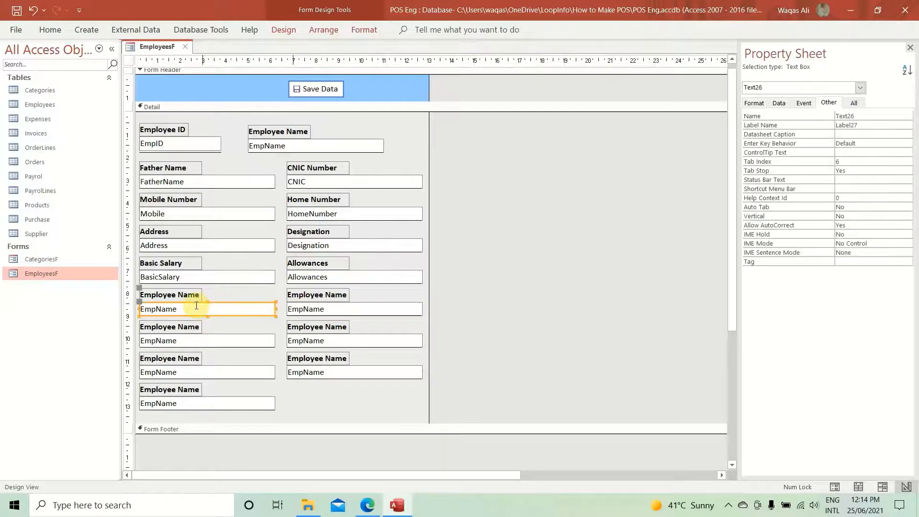
{"action": "left_click", "coordinate": [779, 103]}
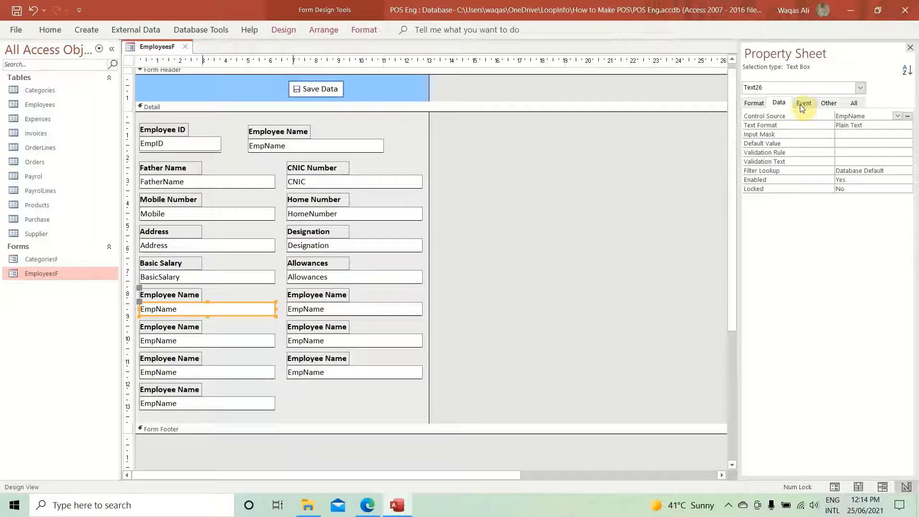
{"action": "left_click", "coordinate": [896, 116]}
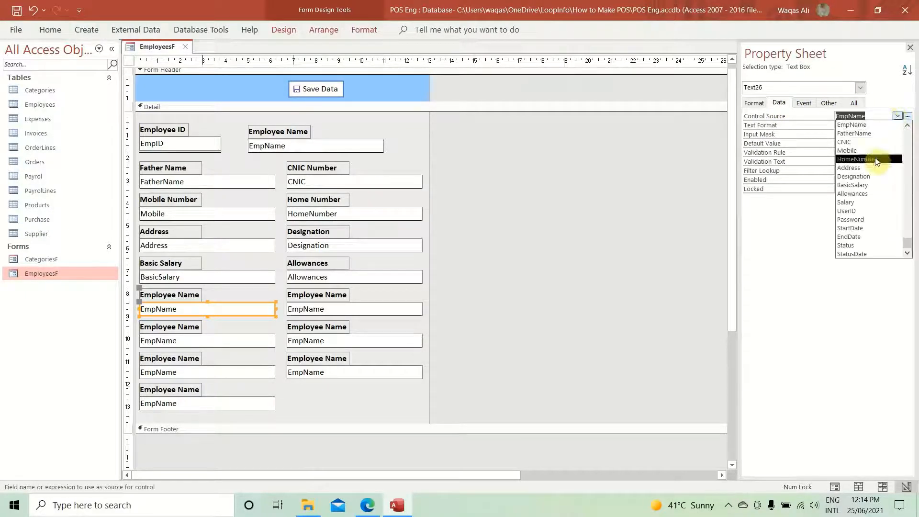
{"action": "left_click", "coordinate": [866, 201]}
{"action": "left_click", "coordinate": [828, 102]}
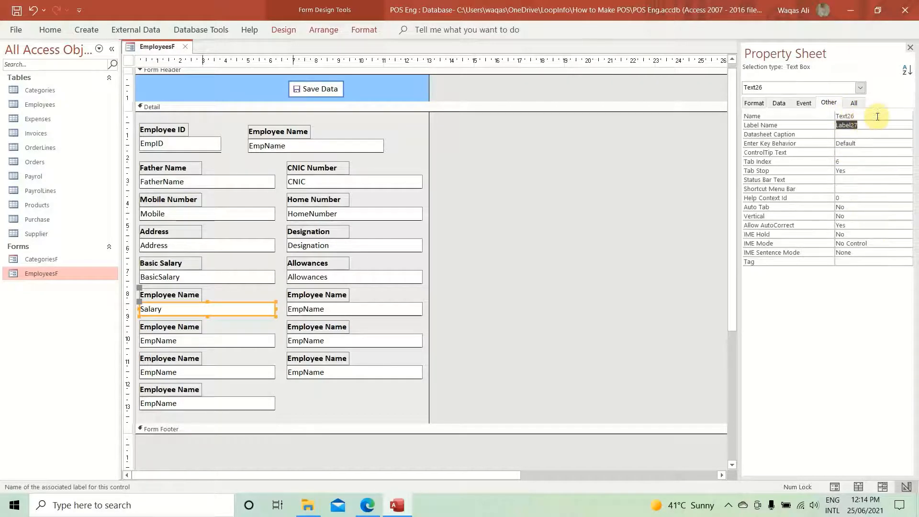
{"action": "type", "text": "Salary"}
{"action": "key", "text": "Return"}
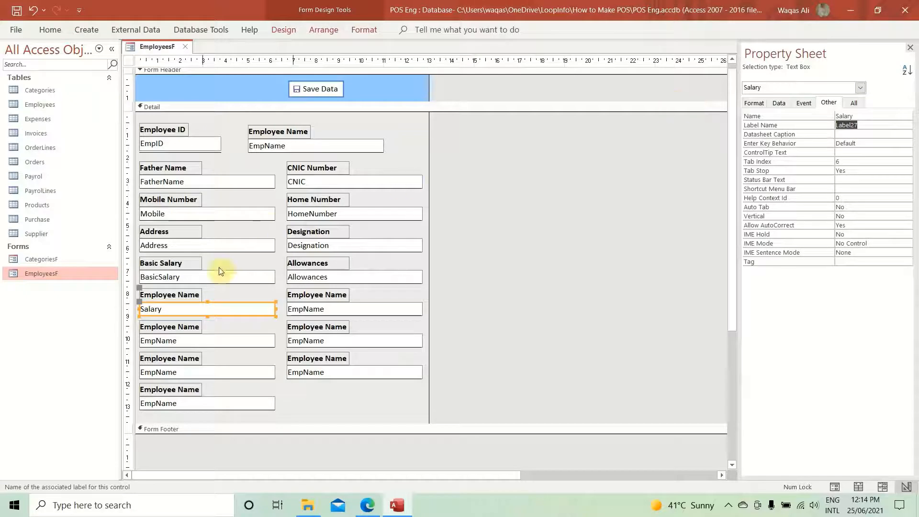
- Change the caption of the label above the Salary text box to "Salary"
{"action": "left_click", "coordinate": [197, 293]}
{"action": "left_click_drag", "start_coordinate": [199, 295], "coordinate": [51, 288]}
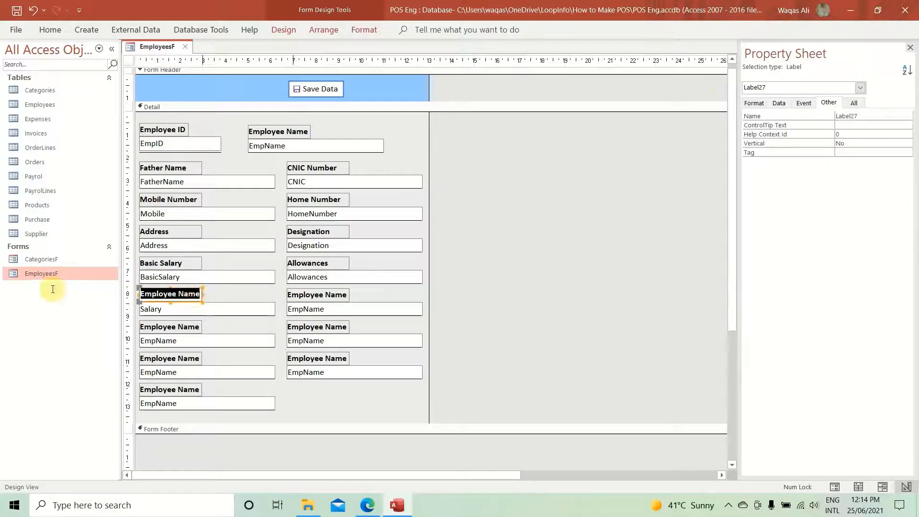
{"action": "type", "text": "Salary"}
{"action": "key", "text": "Return"}
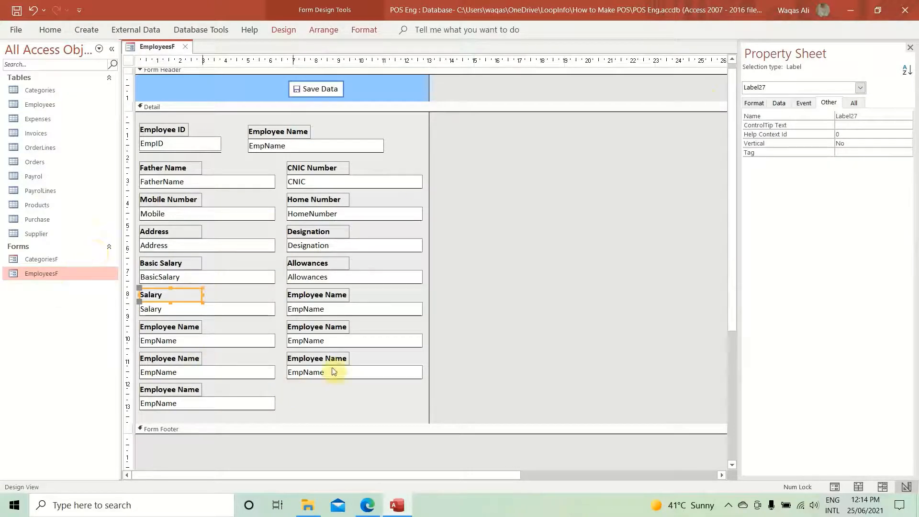
- Set the control source of the text box beside Salary to UserID and bring up its name property
{"action": "left_click", "coordinate": [344, 311]}
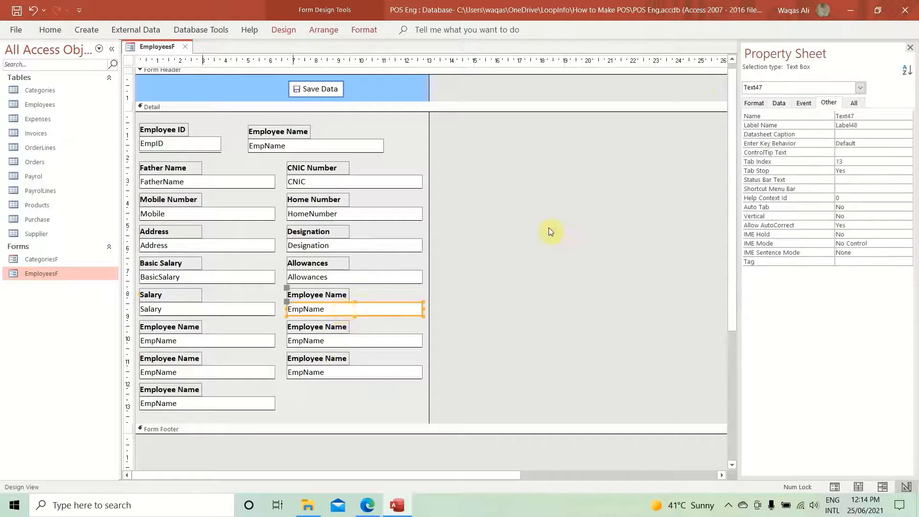
{"action": "left_click", "coordinate": [778, 103]}
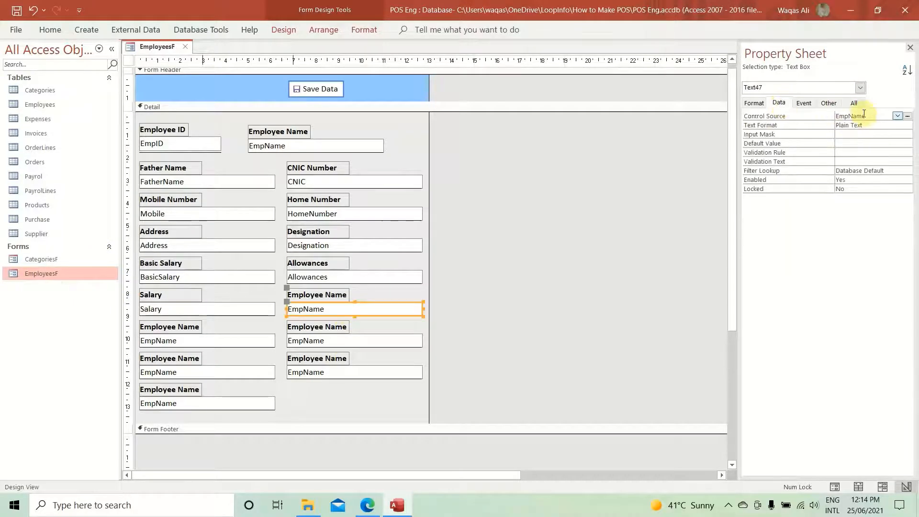
{"action": "left_click", "coordinate": [897, 115]}
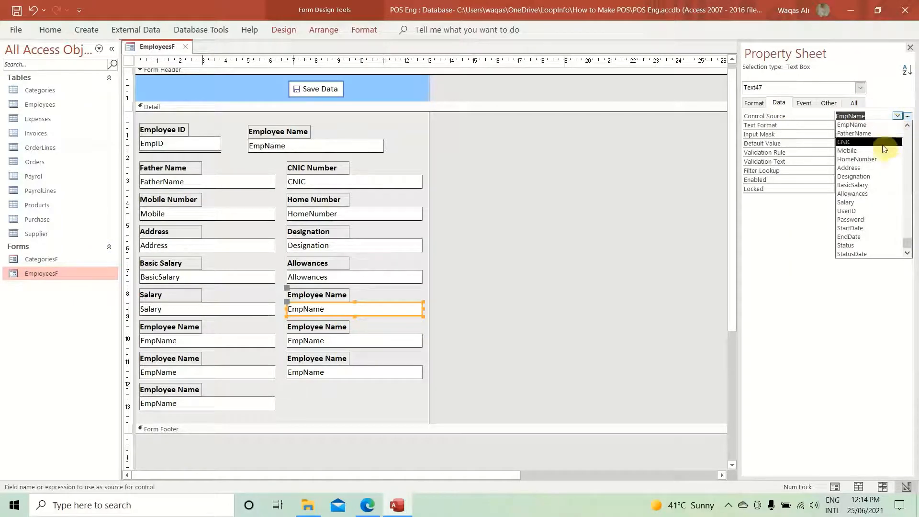
{"action": "left_click", "coordinate": [873, 215]}
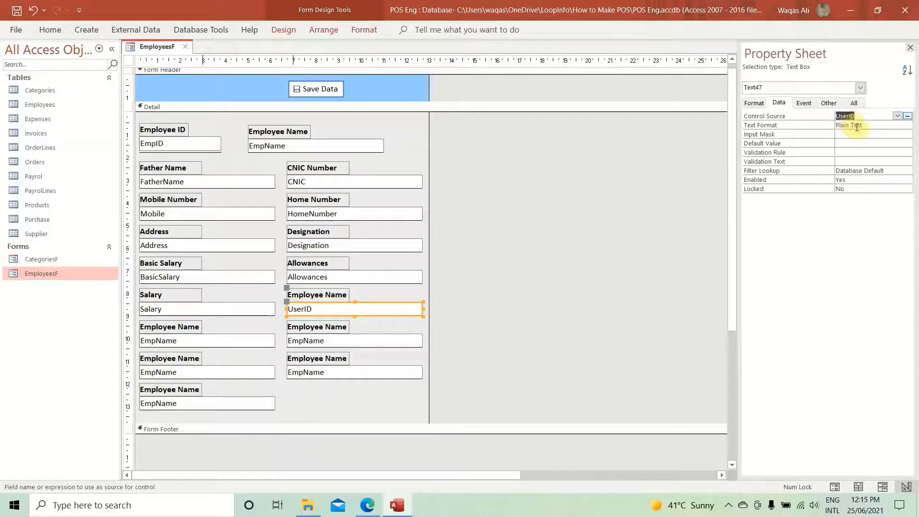
{"action": "left_click", "coordinate": [829, 103]}
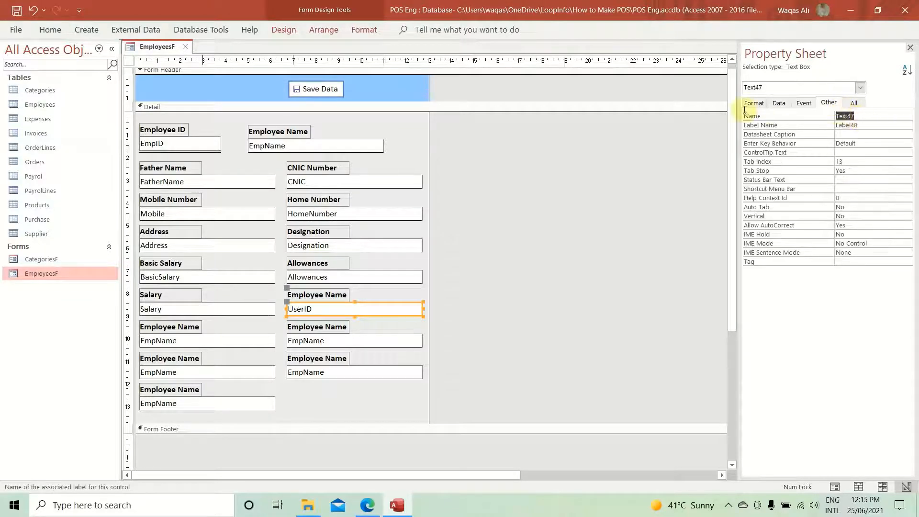
- Change the caption of the label above the UserID text box to "User ID"
{"action": "left_click", "coordinate": [311, 286]}
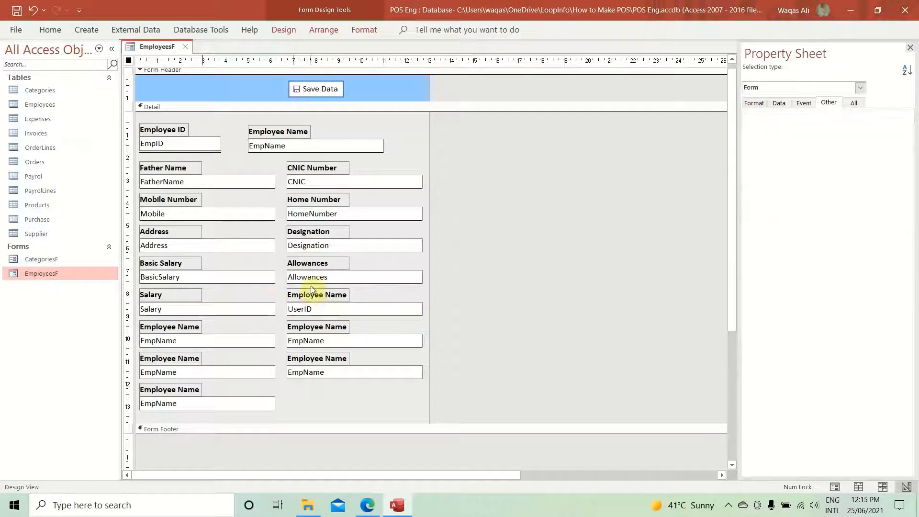
{"action": "left_click", "coordinate": [346, 296]}
{"action": "left_click", "coordinate": [347, 293]}
{"action": "left_click_drag", "start_coordinate": [348, 292], "coordinate": [250, 285]}
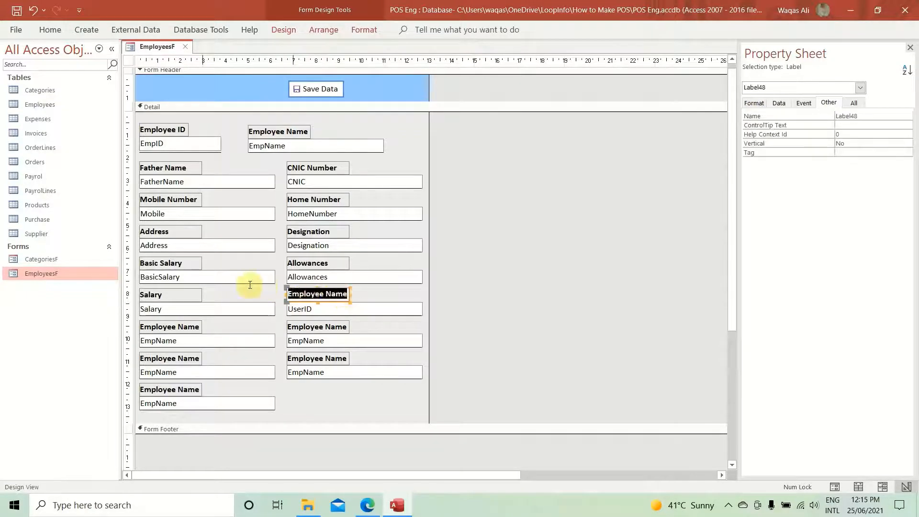
{"action": "type", "text": "UserID"}
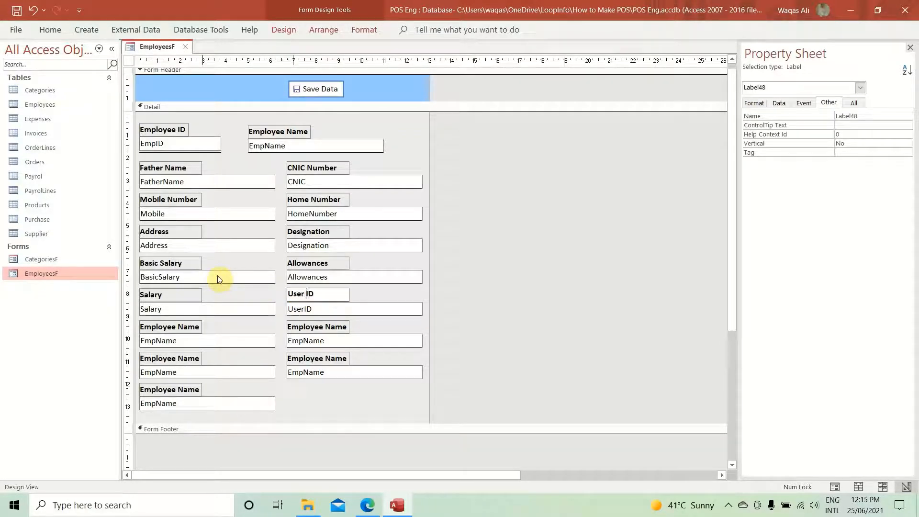
- Set both the control source and the name of the text box below Salary to Password
{"action": "left_click", "coordinate": [197, 339]}
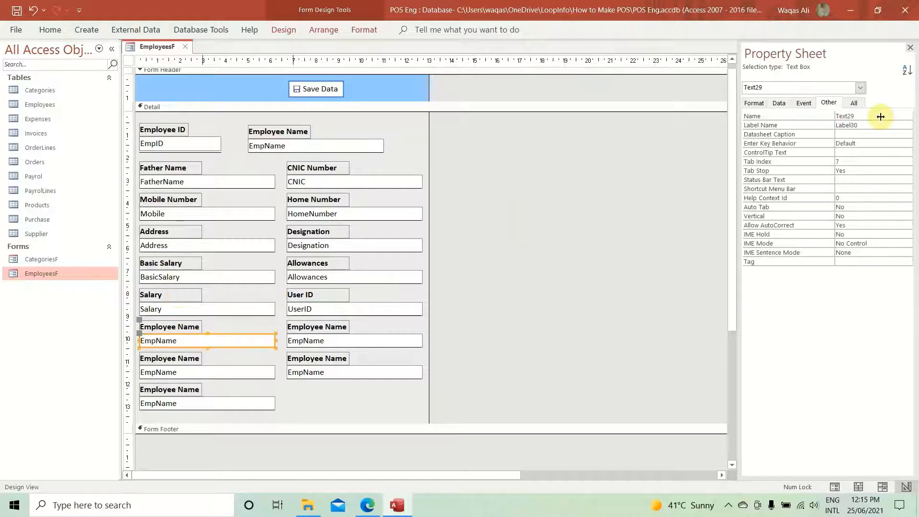
{"action": "left_click", "coordinate": [778, 102]}
{"action": "left_click", "coordinate": [897, 116]}
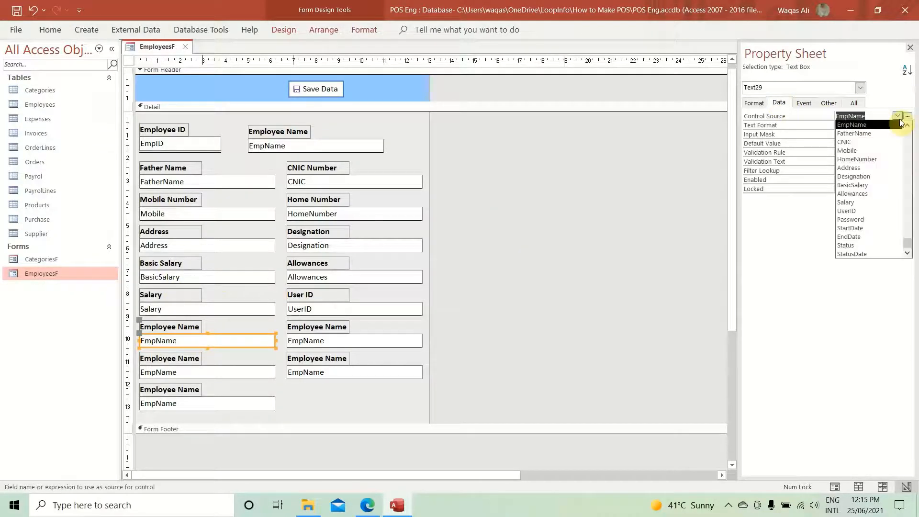
{"action": "left_click", "coordinate": [880, 219]}
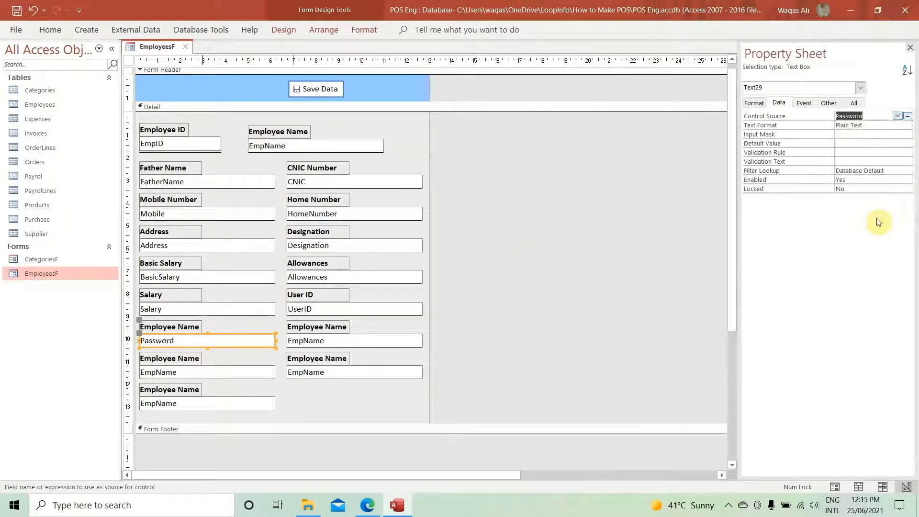
{"action": "left_click", "coordinate": [828, 102]}
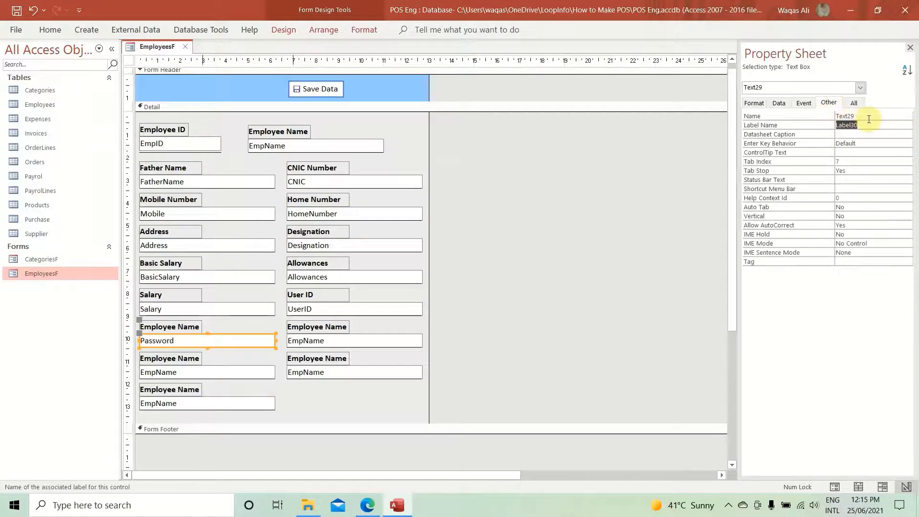
{"action": "type", "text": "Password"}
{"action": "key", "text": "Return"}
- Change the caption of the label above the Password text box to "Password"
{"action": "left_click", "coordinate": [198, 330]}
{"action": "left_click", "coordinate": [198, 329]}
{"action": "left_click_drag", "start_coordinate": [196, 327], "coordinate": [7, 302]}
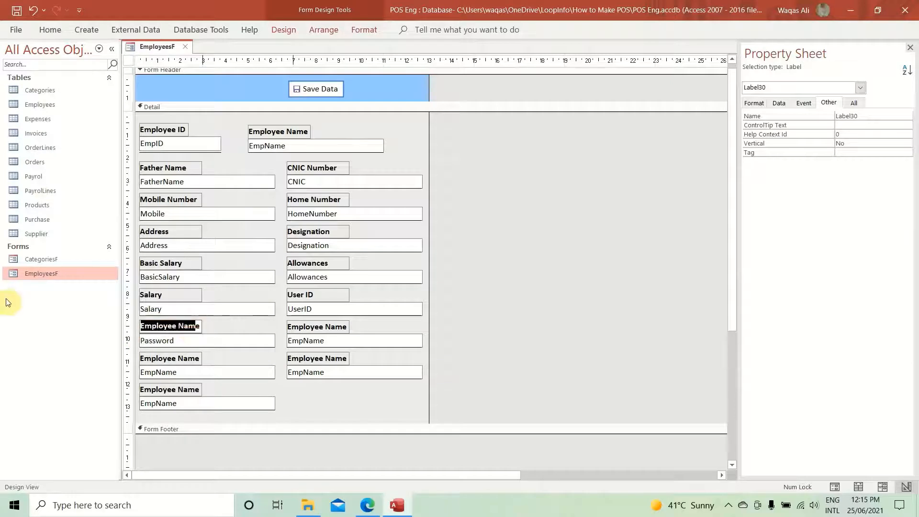
{"action": "key", "text": "Delete"}
{"action": "key", "text": "Delete"}
{"action": "type", "text": "Password"}
{"action": "key", "text": "Return"}
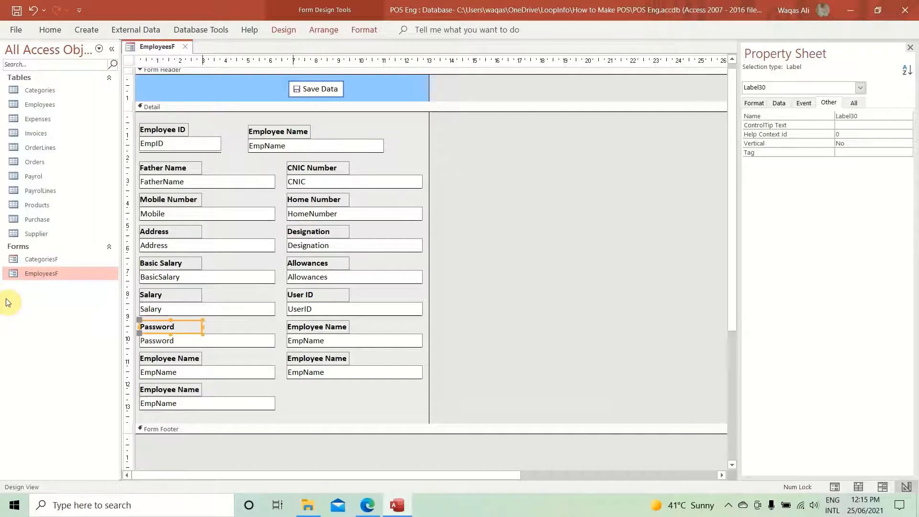
- Set the control source of the text box beside Password to StartDate
{"action": "left_click", "coordinate": [387, 343]}
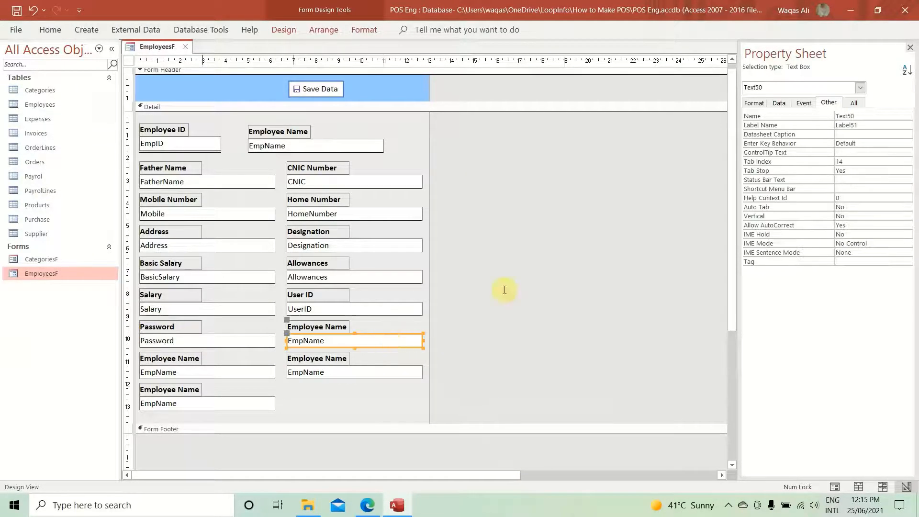
{"action": "left_click", "coordinate": [779, 105]}
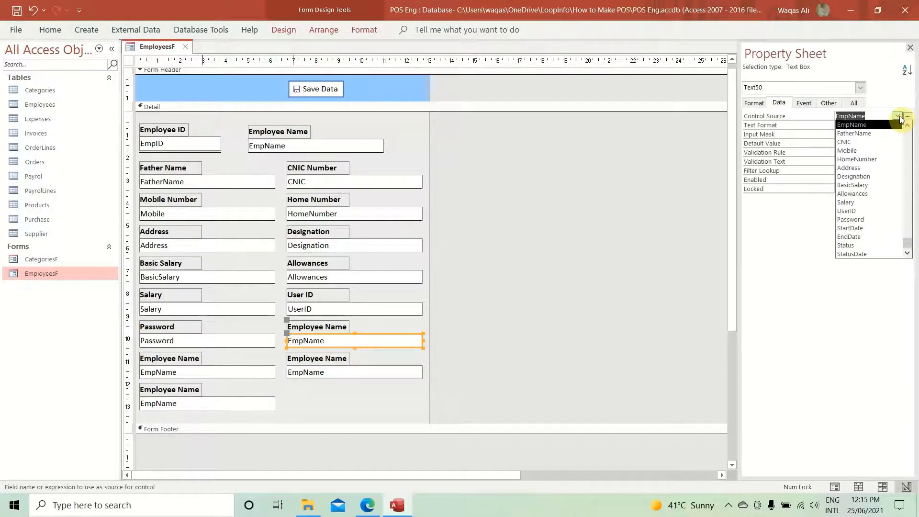
{"action": "left_click", "coordinate": [874, 233]}
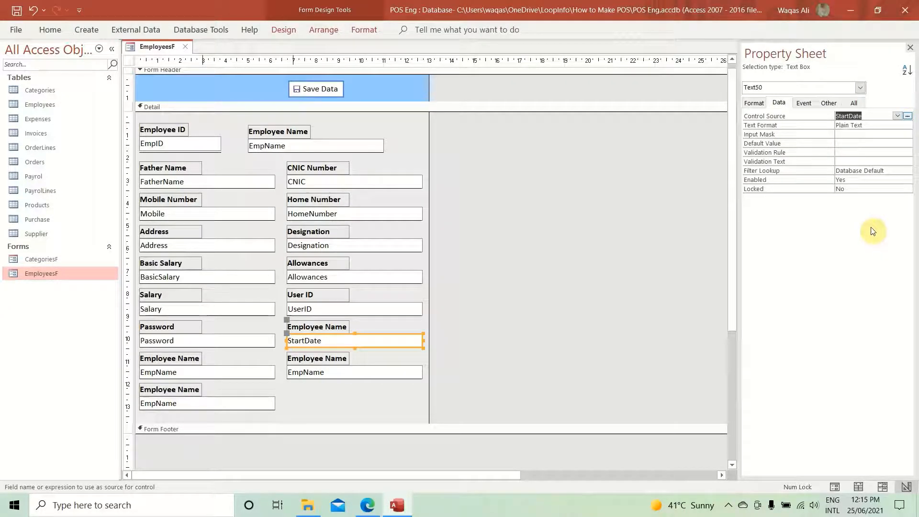
- Name the text box beside Password StartDate and change the caption of its label to "Start Date"
{"action": "left_click", "coordinate": [835, 105]}
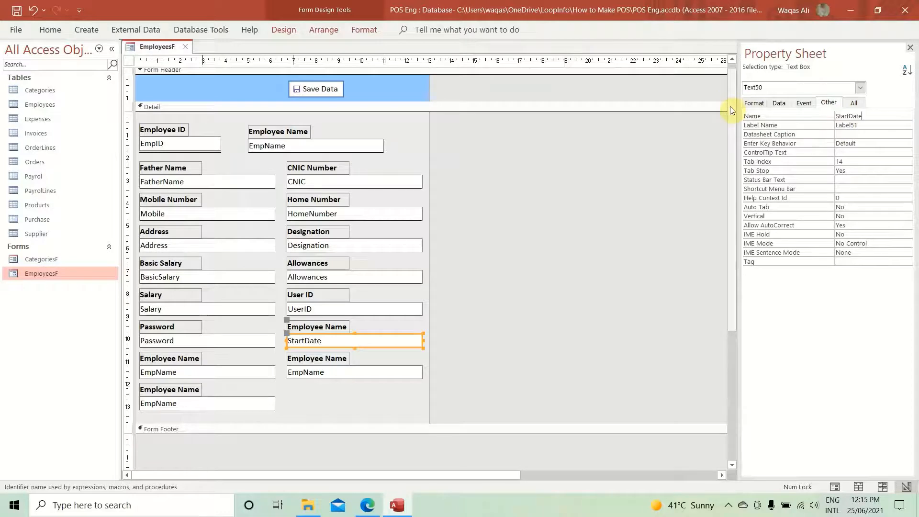
{"action": "left_click", "coordinate": [330, 328]}
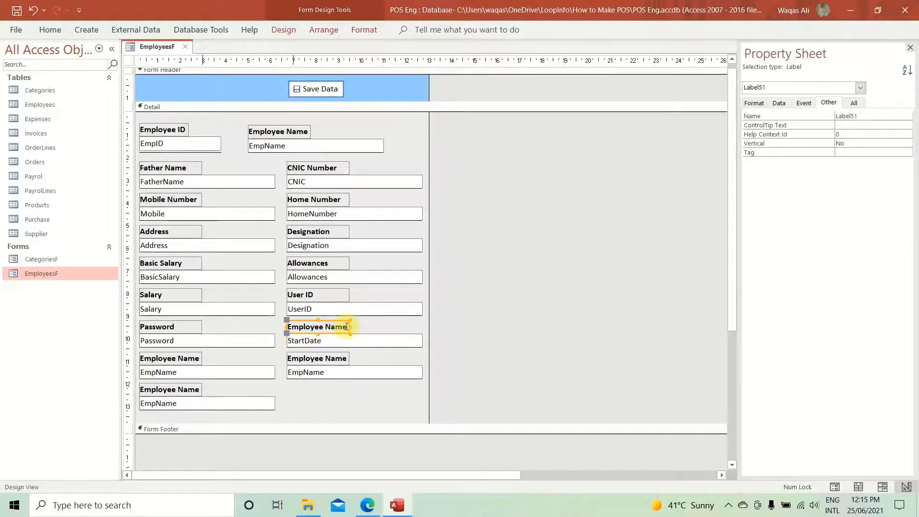
{"action": "left_click_drag", "start_coordinate": [347, 326], "coordinate": [168, 316]}
{"action": "type", "text": "StartDate"}
{"action": "key", "text": "Return"}
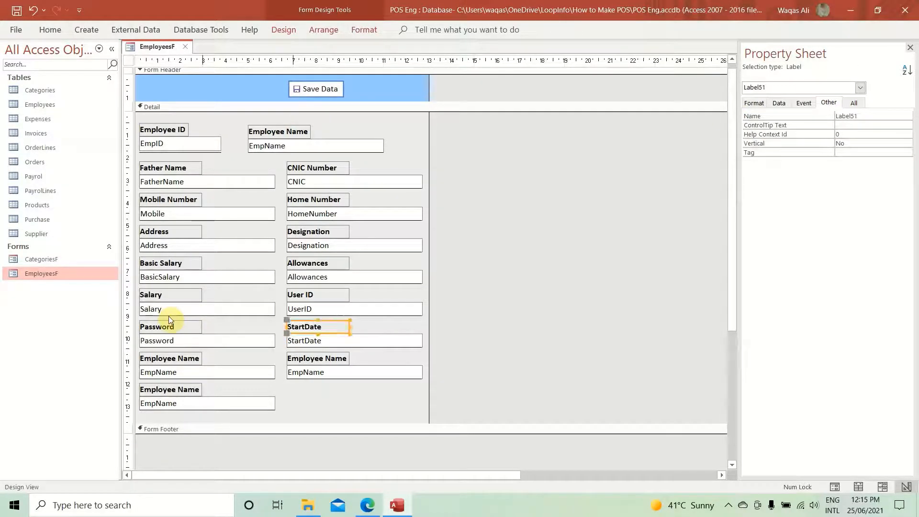
{"action": "double_click", "coordinate": [315, 327]}
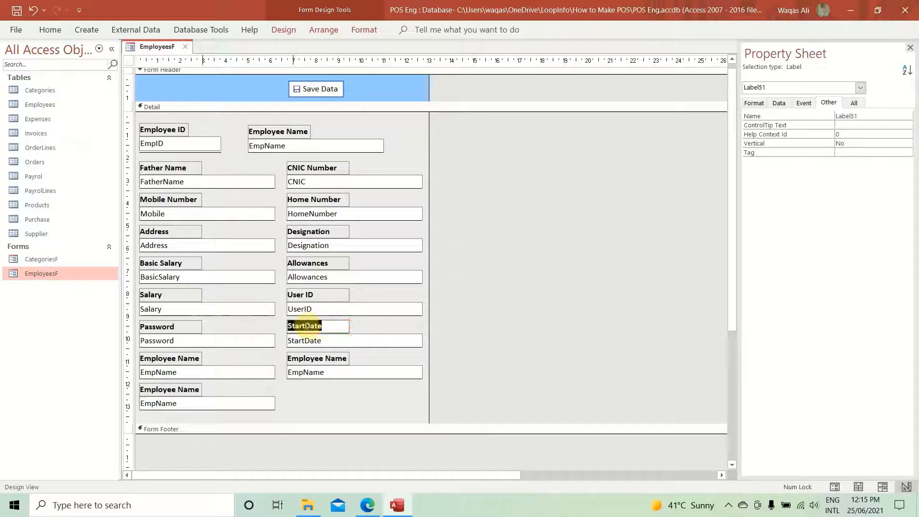
{"action": "left_click", "coordinate": [307, 325]}
{"action": "left_click", "coordinate": [341, 346]}
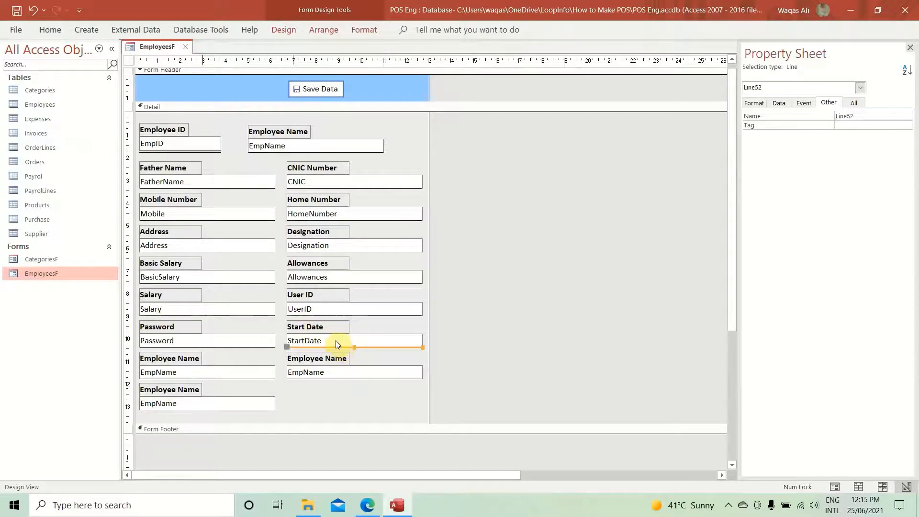
{"action": "left_click", "coordinate": [334, 340]}
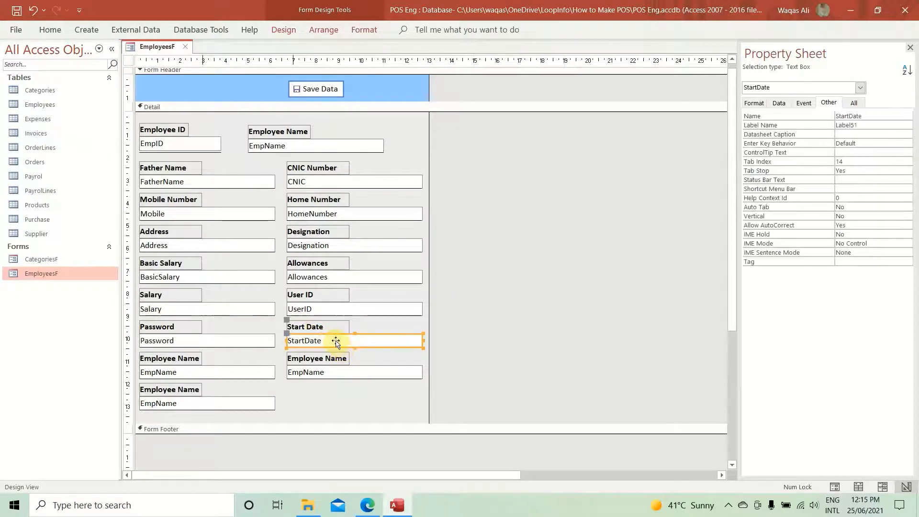
- Preview the form in Form View, check the Start Date field, and return to Design View
{"action": "right_click", "coordinate": [145, 46]}
{"action": "left_click", "coordinate": [154, 50]}
{"action": "right_click", "coordinate": [153, 51]}
{"action": "left_click", "coordinate": [191, 116]}
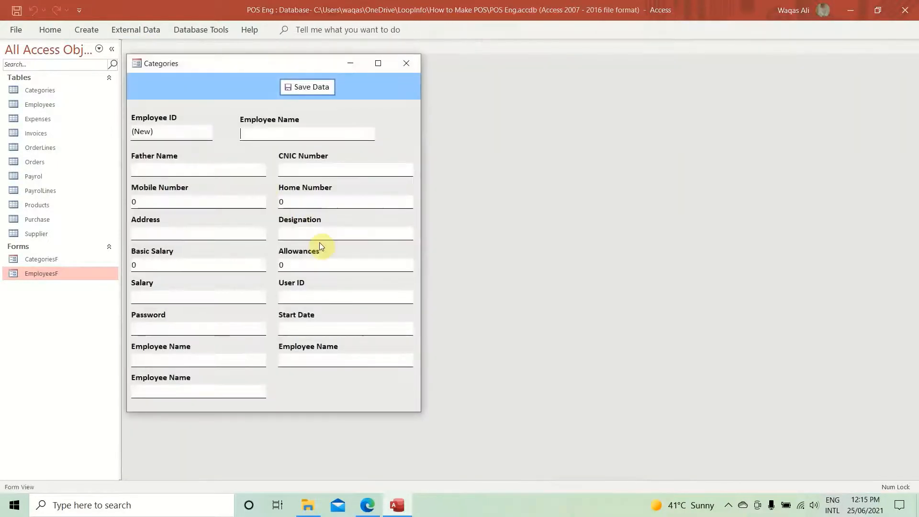
{"action": "left_click", "coordinate": [348, 327]}
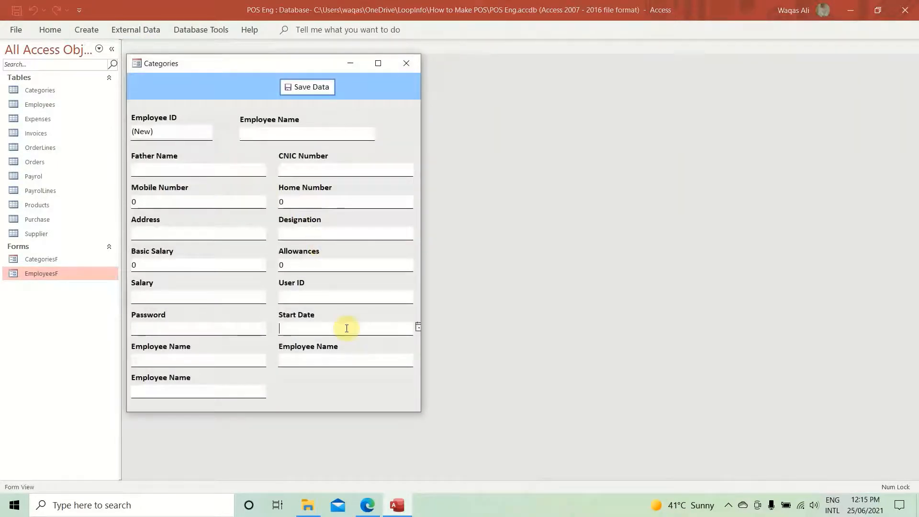
{"action": "right_click", "coordinate": [255, 82]}
{"action": "left_click", "coordinate": [265, 114]}
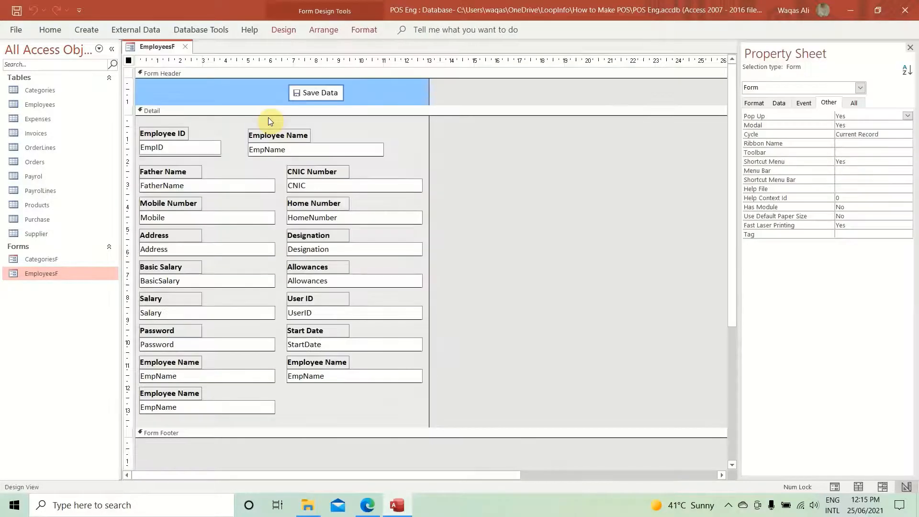
- Set both the control source and the name of the text box below Password to EndDate
{"action": "left_click", "coordinate": [387, 344]}
{"action": "left_click", "coordinate": [207, 377]}
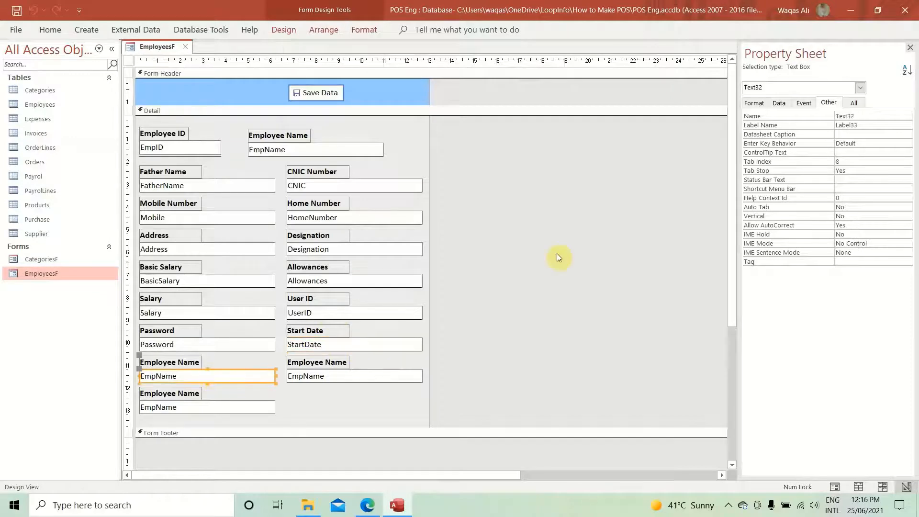
{"action": "left_click", "coordinate": [779, 103]}
{"action": "left_click", "coordinate": [897, 116]}
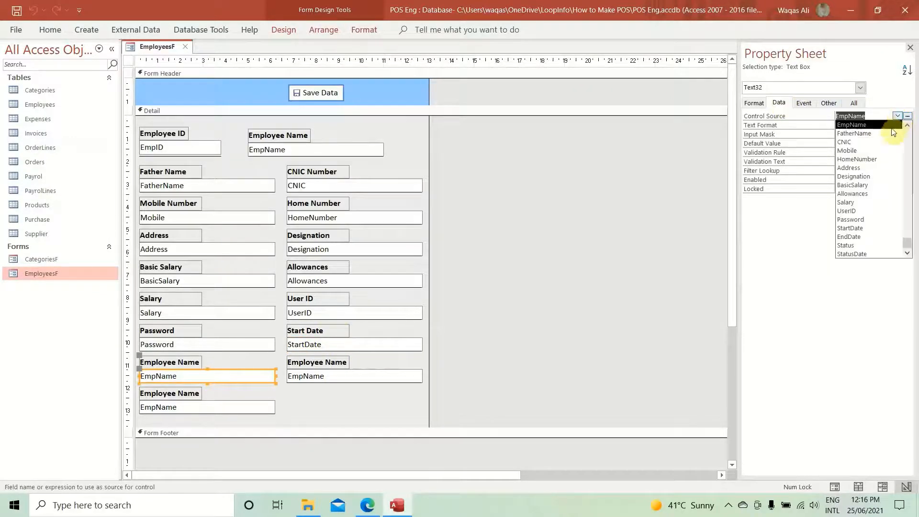
{"action": "left_click", "coordinate": [869, 237]}
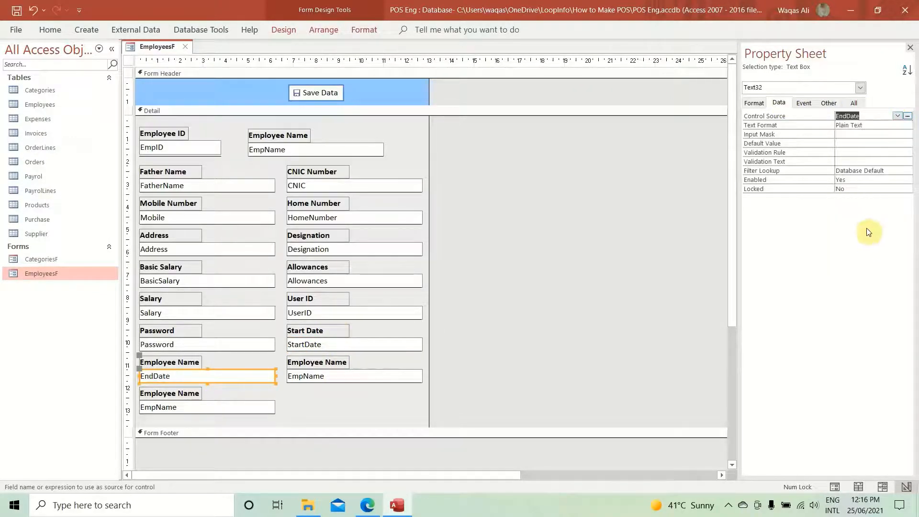
{"action": "left_click", "coordinate": [829, 103]}
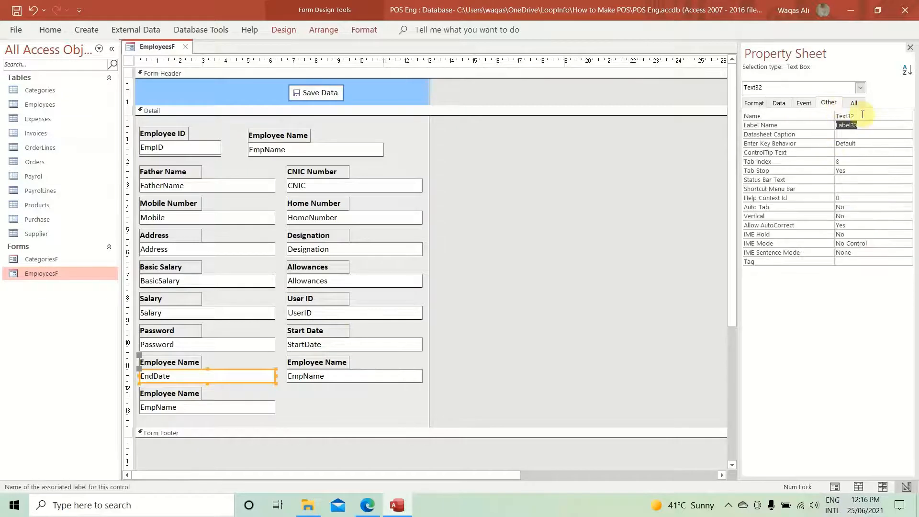
{"action": "left_click", "coordinate": [748, 117]}
{"action": "type", "text": "EndDate"}
- Change the caption of the label above the EndDate text box to "End Date"
{"action": "left_click", "coordinate": [153, 364]}
{"action": "left_click_drag", "start_coordinate": [153, 365], "coordinate": [123, 363]}
{"action": "key", "text": "ctrl+z"}
{"action": "type", "text": "EndDate"}
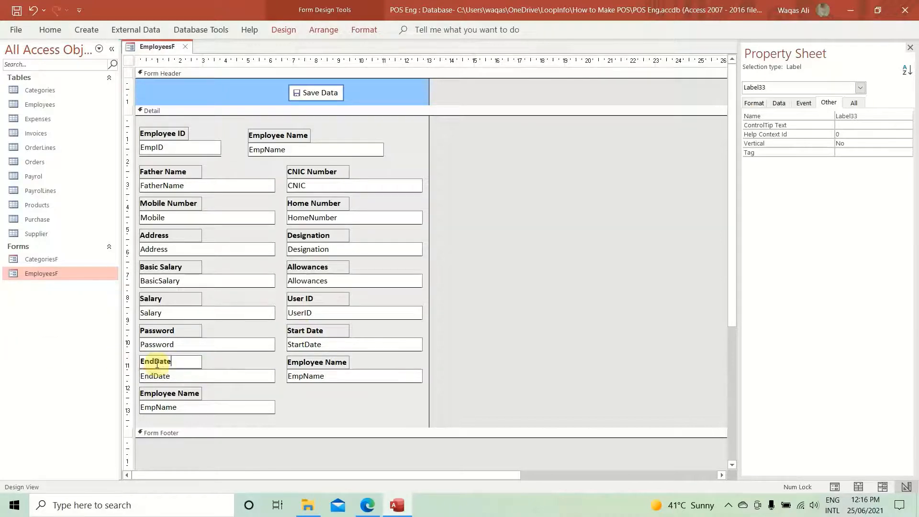
{"action": "key", "text": "Return"}
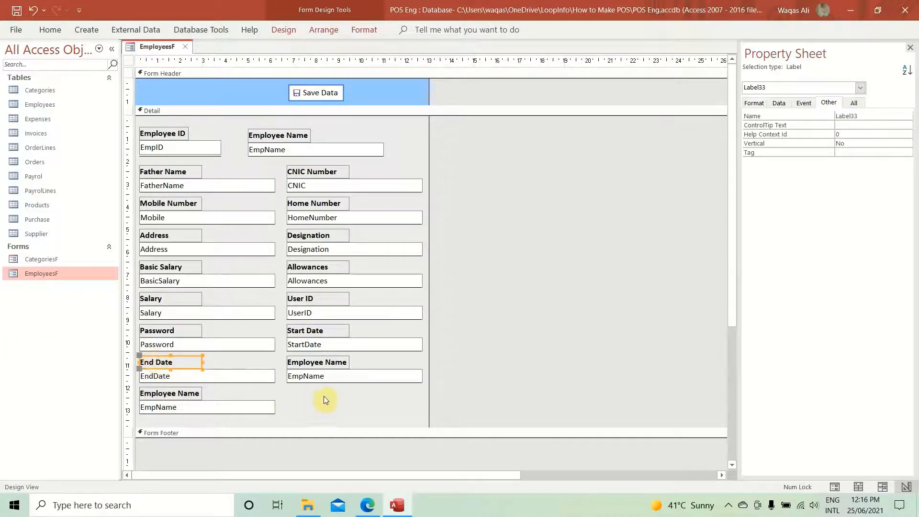
- Set both the control source and the name of the text box below StartDate to Status
{"action": "left_click", "coordinate": [383, 379]}
{"action": "left_click", "coordinate": [778, 103]}
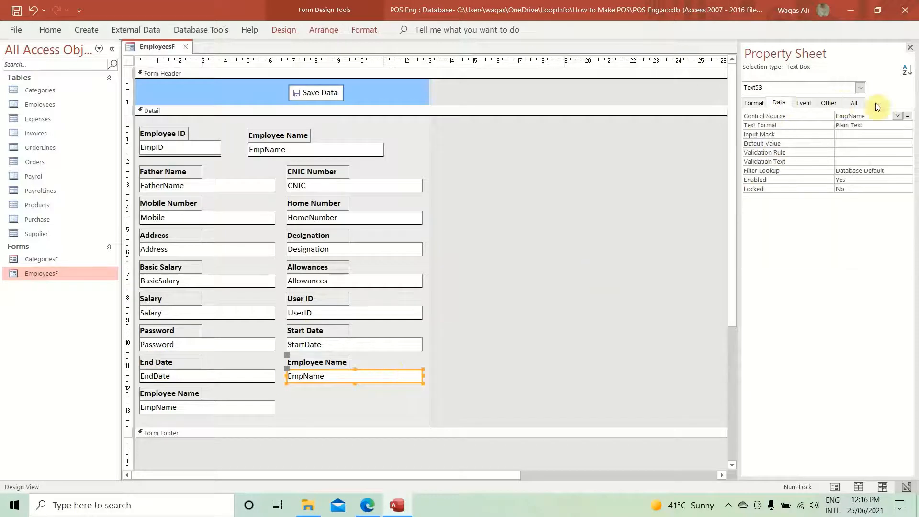
{"action": "left_click", "coordinate": [899, 116]}
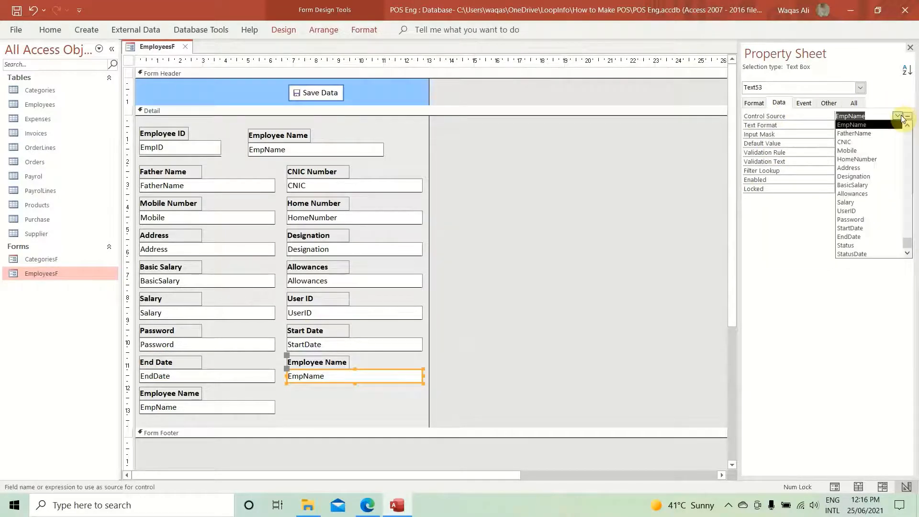
{"action": "left_click", "coordinate": [892, 245]}
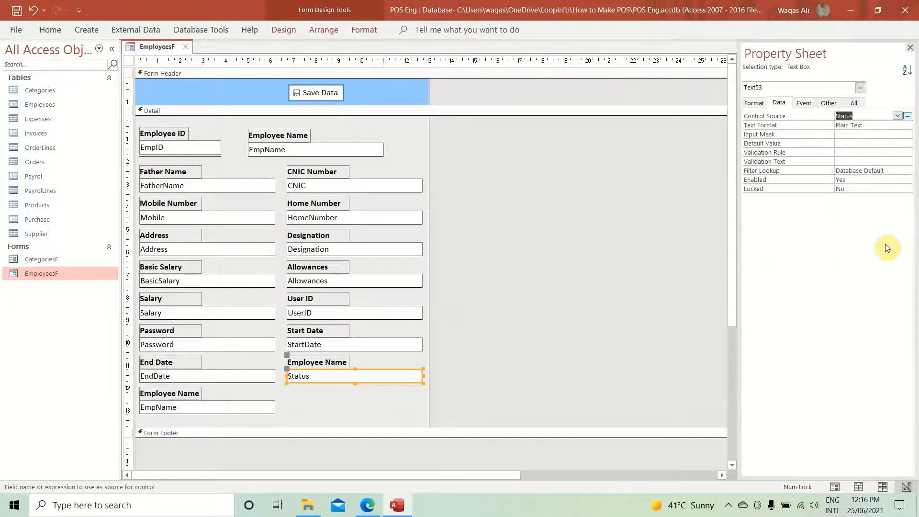
{"action": "left_click", "coordinate": [828, 103]}
{"action": "type", "text": "Status"}
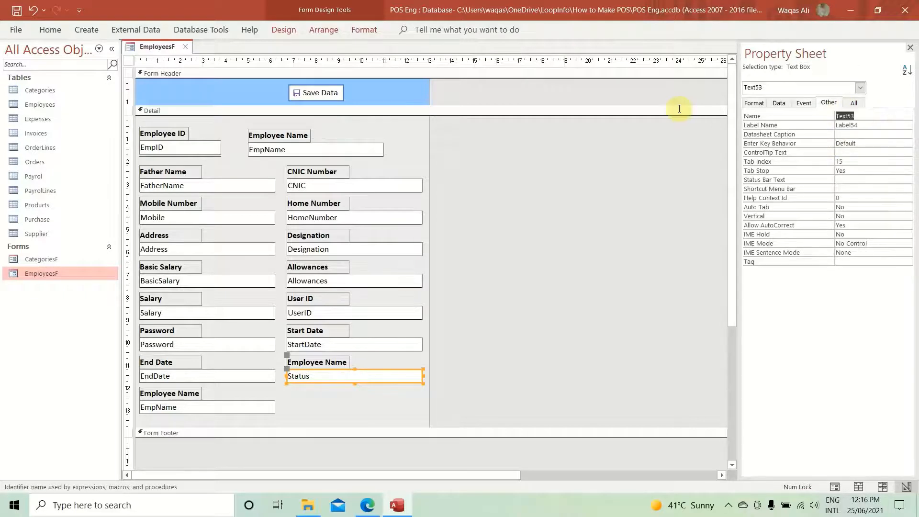
{"action": "key", "text": "Return"}
- Change the caption of the label above the Status text box to "Status"
{"action": "left_click", "coordinate": [346, 362]}
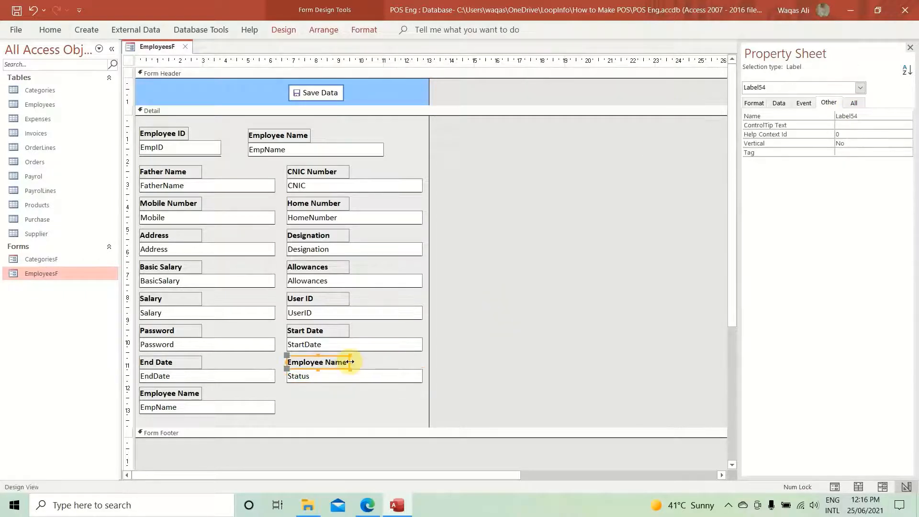
{"action": "double_click", "coordinate": [346, 362]}
{"action": "type", "text": "Status"}
{"action": "key", "text": "Return"}
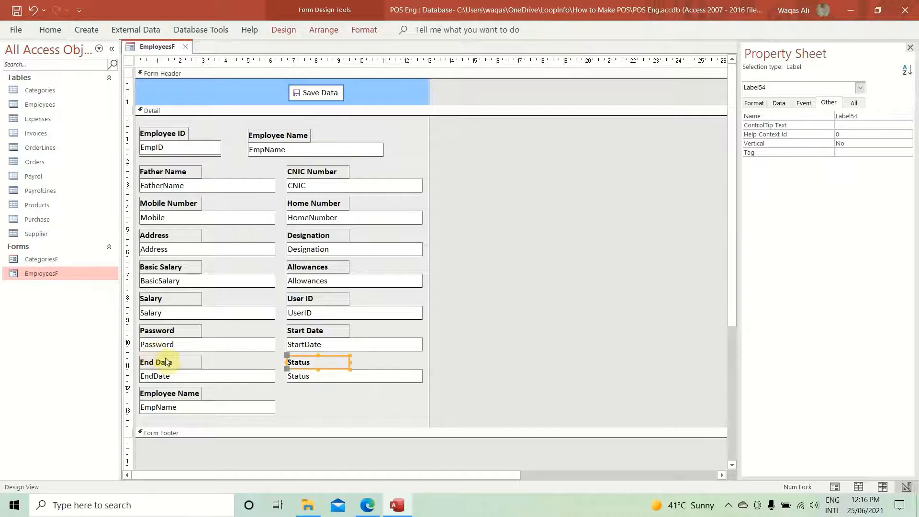
- Set both the control source and the name of the text box below EndDate to StatusDate
{"action": "left_click", "coordinate": [191, 413]}
{"action": "left_click", "coordinate": [779, 104]}
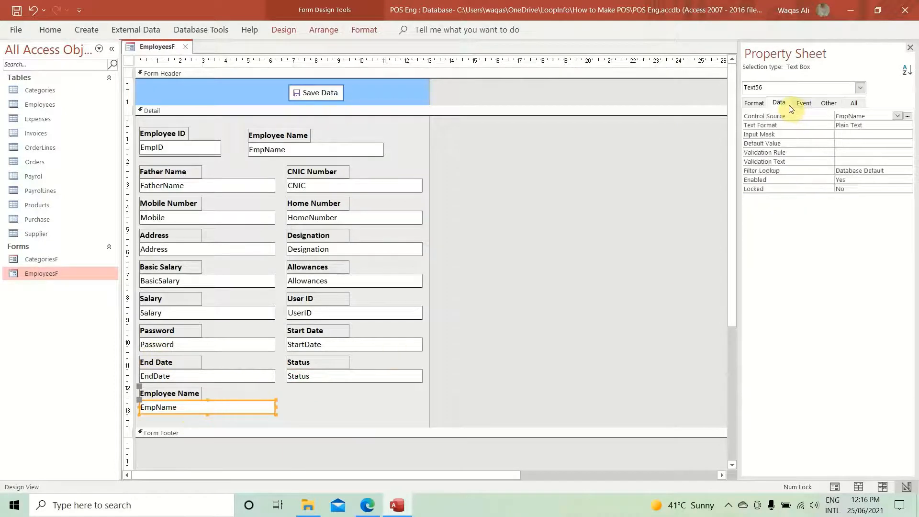
{"action": "left_click", "coordinate": [897, 116]}
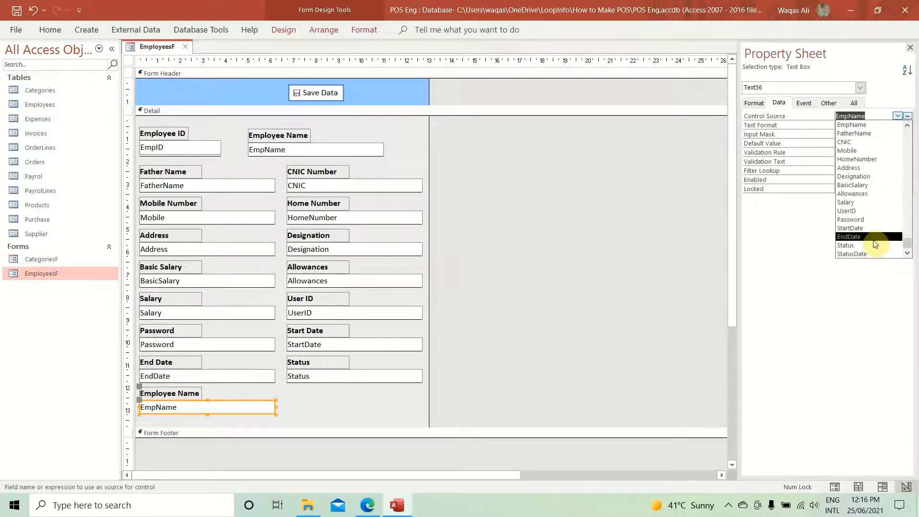
{"action": "left_click", "coordinate": [868, 254]}
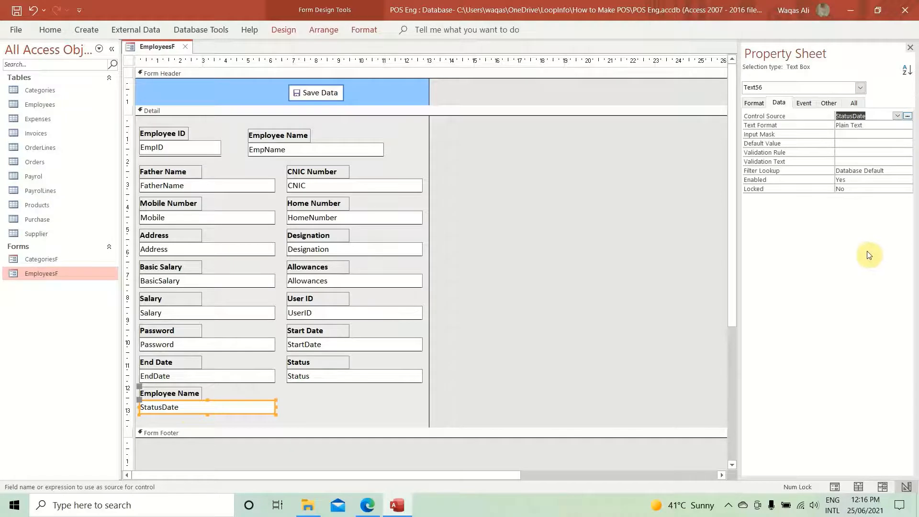
{"action": "left_click", "coordinate": [829, 103]}
{"action": "left_click_drag", "start_coordinate": [867, 115], "coordinate": [663, 106]}
{"action": "type", "text": "StatusDate"}
{"action": "key", "text": "Return"}
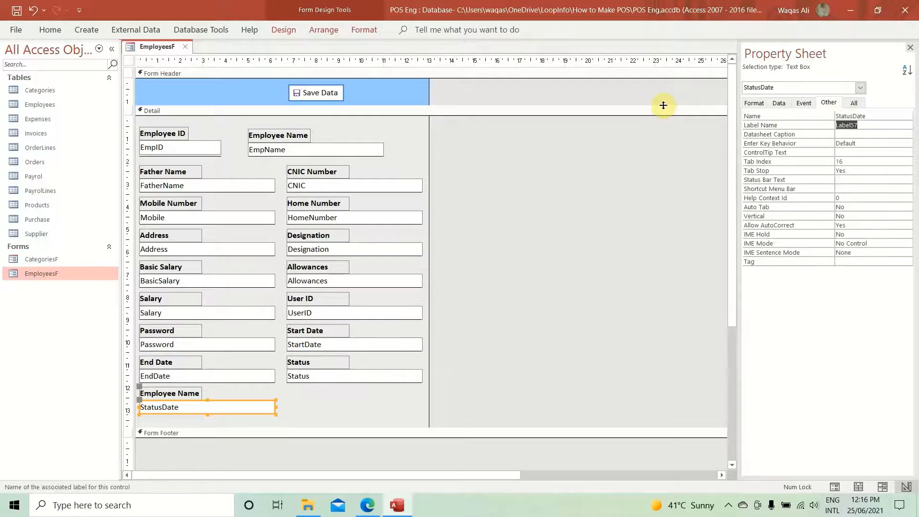
- Change the caption of the label above the StatusDate text box to "Status Date"
{"action": "left_click", "coordinate": [187, 391]}
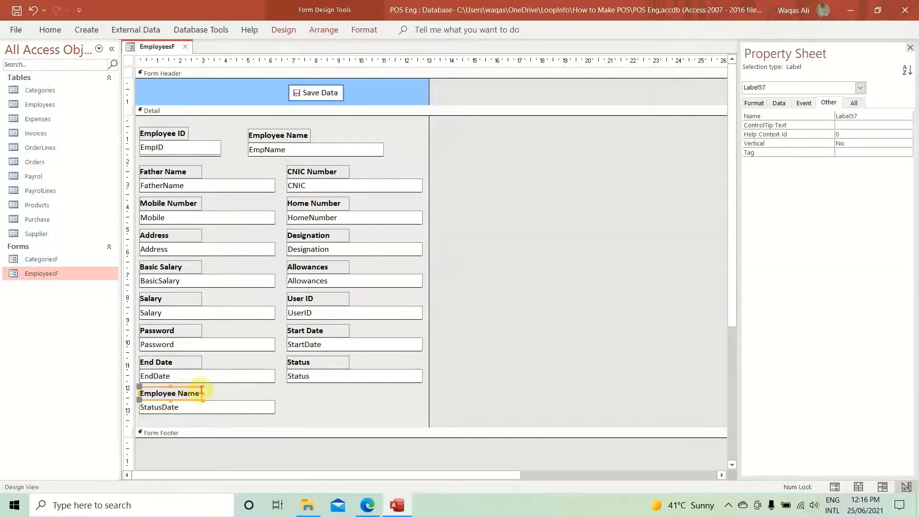
{"action": "left_click", "coordinate": [198, 392]}
{"action": "left_click_drag", "start_coordinate": [198, 392], "coordinate": [92, 389]}
{"action": "type", "text": "StatusDate"}
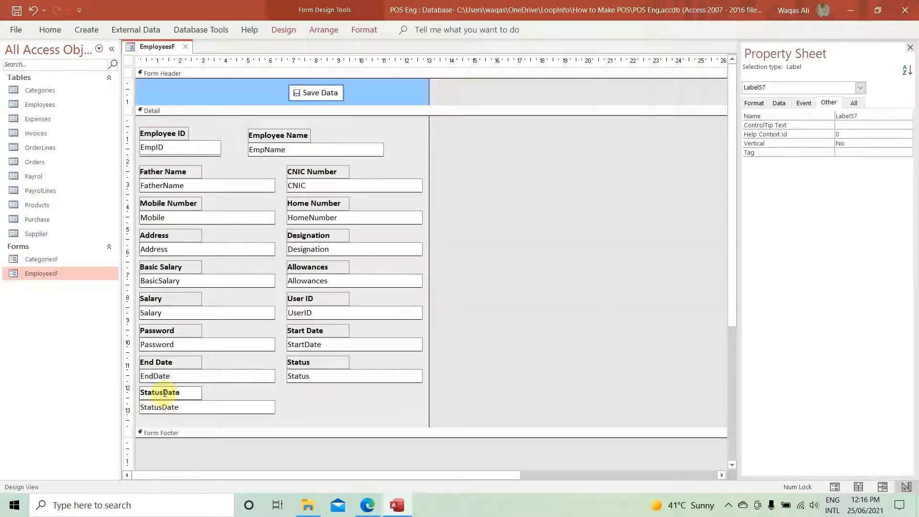
{"action": "key", "text": "Return"}
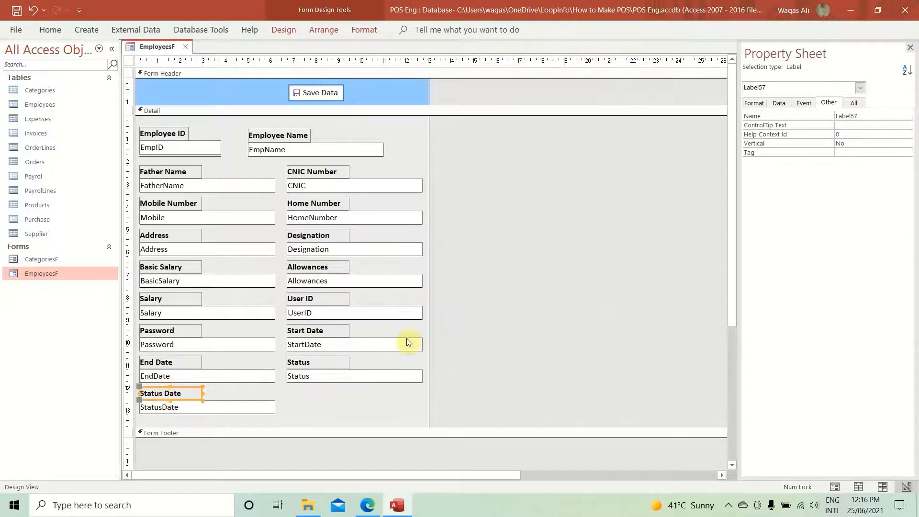
- Widen the form slightly to about 13.3 on the ruler and save it
{"action": "left_click", "coordinate": [249, 409]}
{"action": "left_click", "coordinate": [779, 102]}
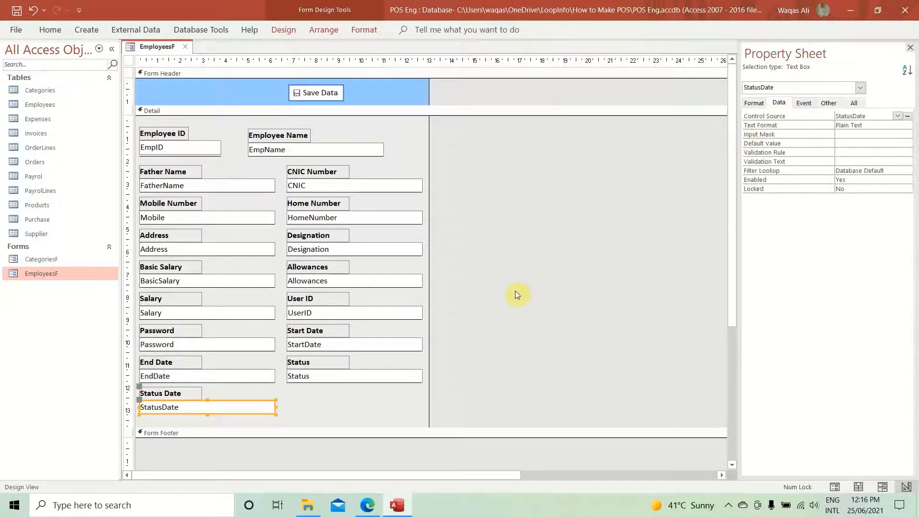
{"action": "left_click", "coordinate": [463, 200]}
{"action": "left_click_drag", "start_coordinate": [432, 142], "coordinate": [436, 142]}
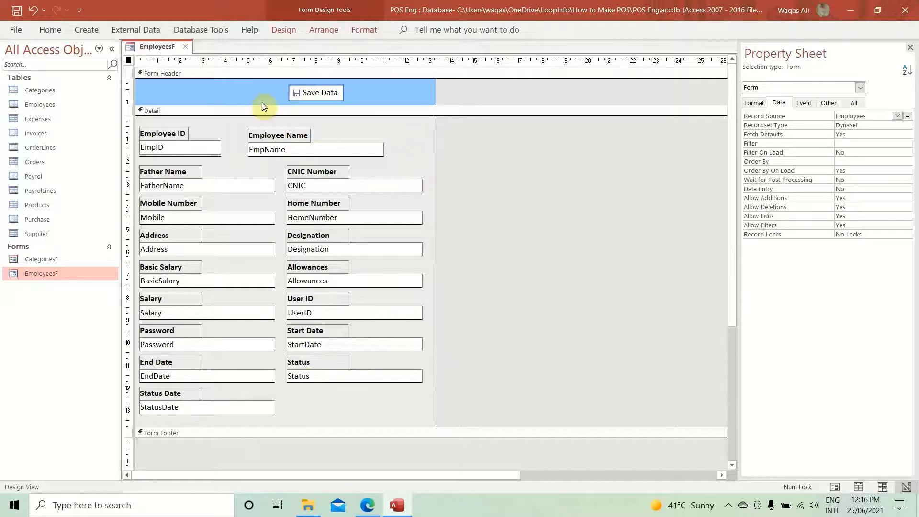
{"action": "right_click", "coordinate": [138, 47]}
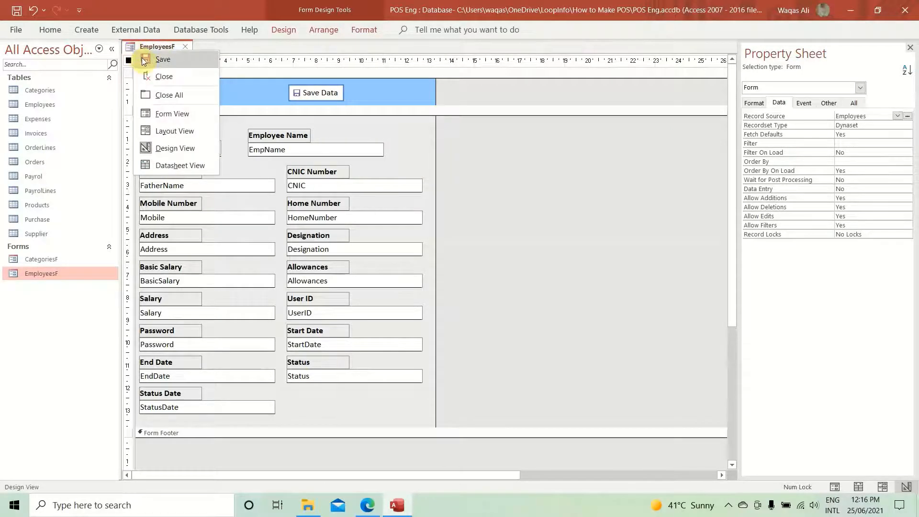
{"action": "left_click", "coordinate": [144, 59]}
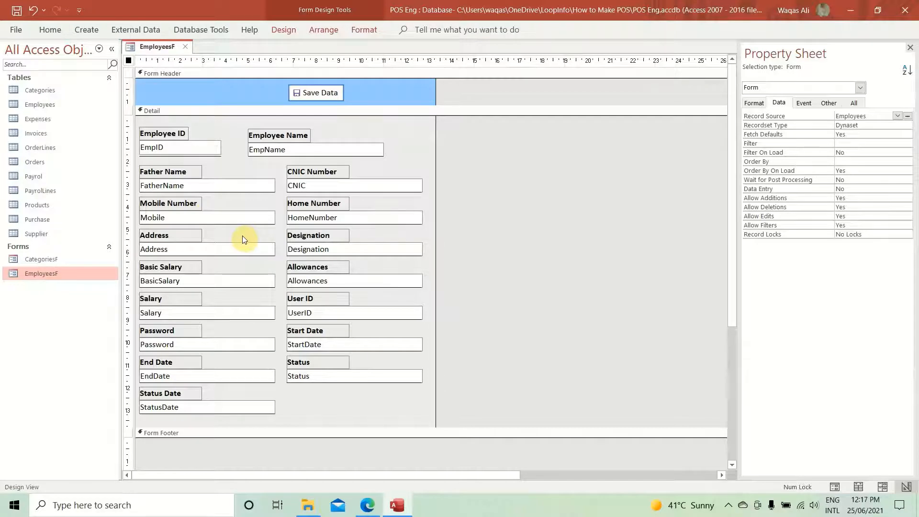
- Widen the form to about 22 on the ruler and move the Basic Salary through Status Date field pairs to the right of the CNIC column
{"action": "left_click_drag", "start_coordinate": [437, 263], "coordinate": [481, 267]}
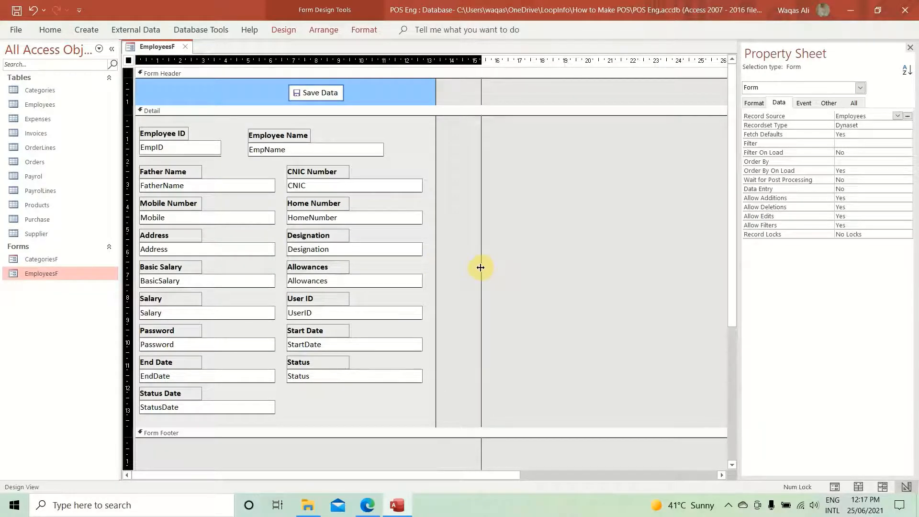
{"action": "left_click_drag", "start_coordinate": [482, 268], "coordinate": [632, 278]}
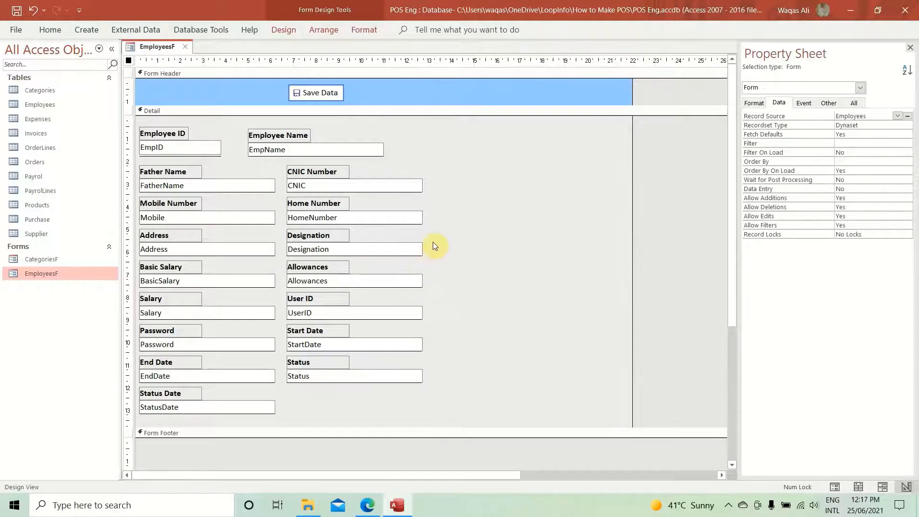
{"action": "left_click_drag", "start_coordinate": [445, 265], "coordinate": [467, 293]}
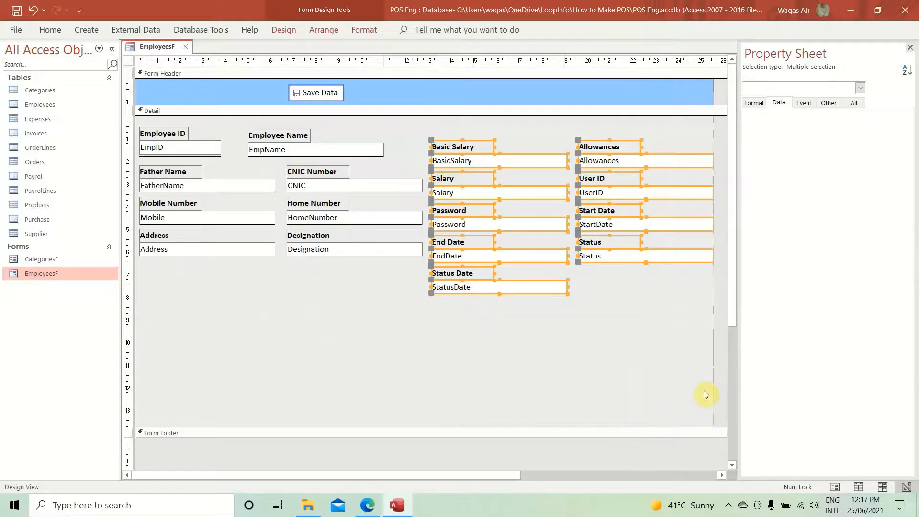
- Widen the form to about 25.9 and shorten the Detail section to about 9.4 on the rulers
{"action": "mouse_move", "coordinate": [719, 374]}
{"action": "left_mouse_down"}
{"action": "mouse_move", "coordinate": [711, 367]}
{"action": "mouse_move", "coordinate": [721, 370]}
{"action": "left_mouse_up"}
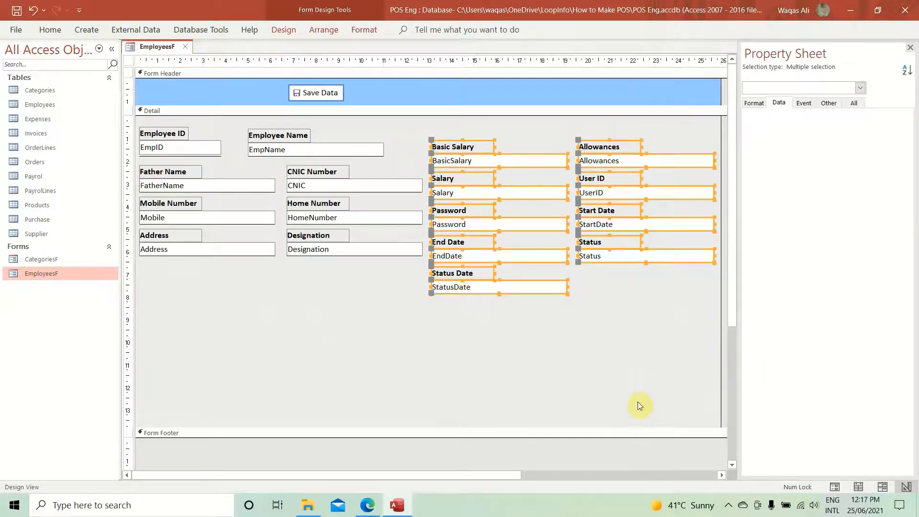
{"action": "left_click_drag", "start_coordinate": [628, 432], "coordinate": [609, 330]}
- Preview the EmployeesF layout in Form View, and return the form to Design View
{"action": "right_click", "coordinate": [153, 47]}
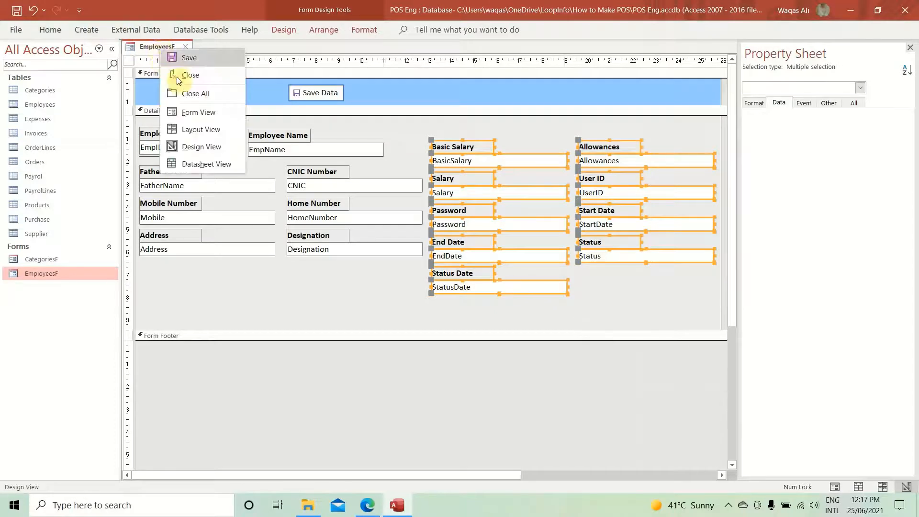
{"action": "left_click", "coordinate": [189, 111]}
{"action": "left_click_drag", "start_coordinate": [326, 68], "coordinate": [398, 123]}
{"action": "left_click", "coordinate": [367, 186]}
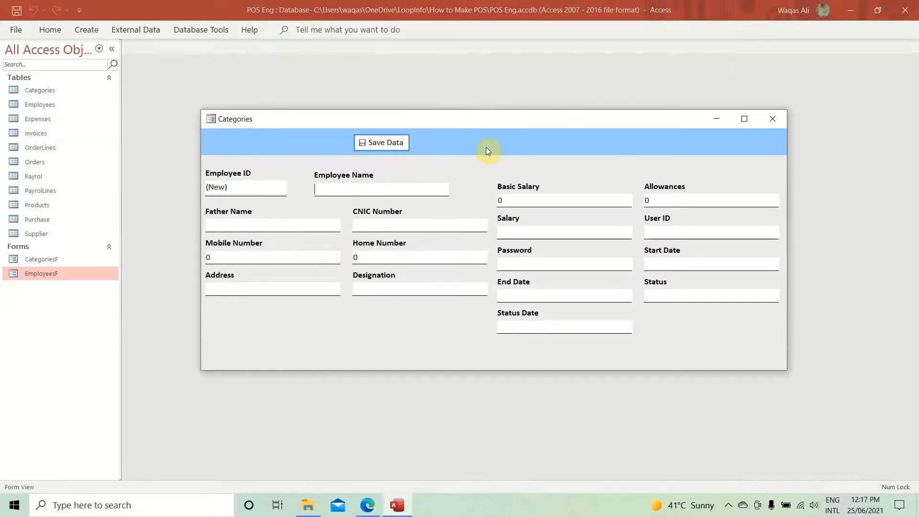
{"action": "right_click", "coordinate": [486, 148]}
{"action": "left_click", "coordinate": [513, 184]}
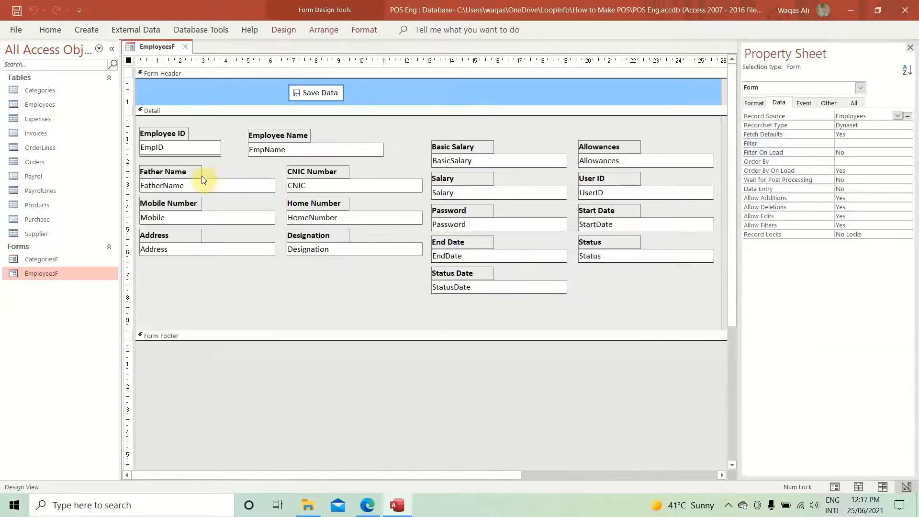
- Try to arrange the Employee ID through Address fields in a stacked layout
{"action": "left_click_drag", "start_coordinate": [216, 119], "coordinate": [183, 308]}
{"action": "right_click", "coordinate": [180, 241]}
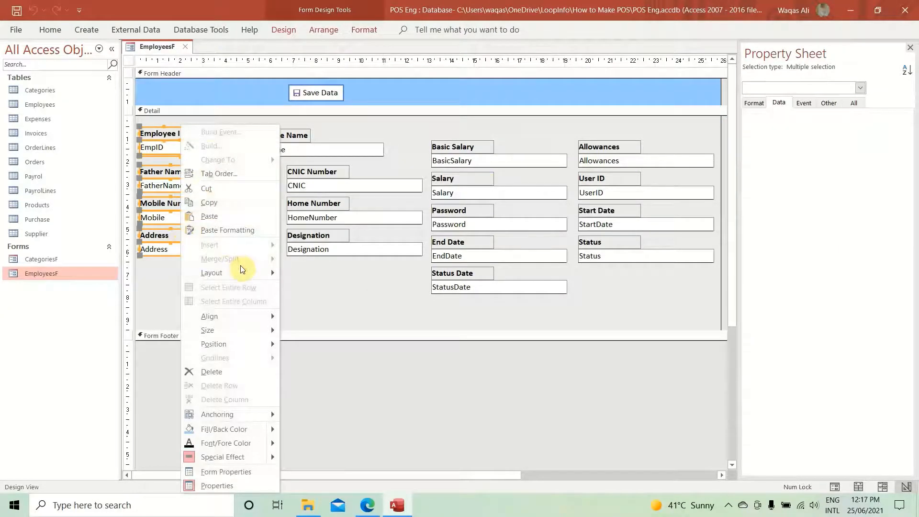
{"action": "mouse_move", "coordinate": [241, 273]}
{"action": "left_click", "coordinate": [333, 277]}
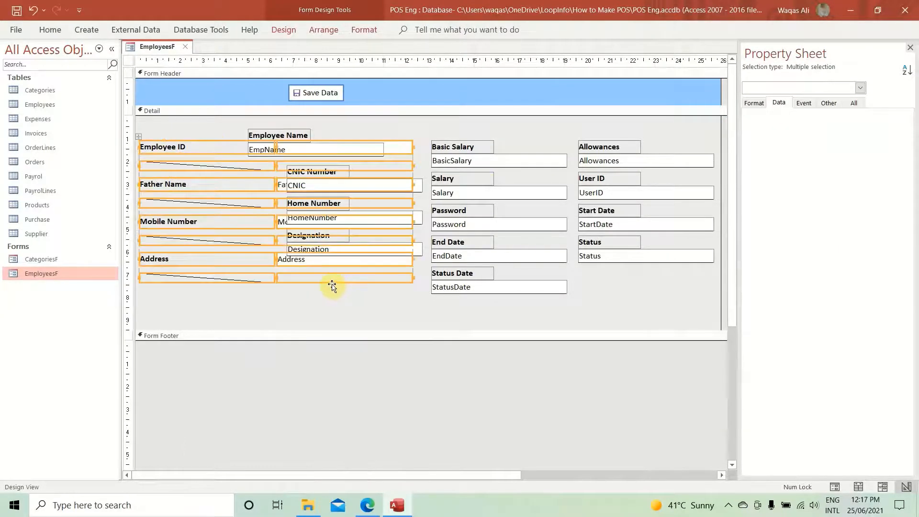
{"action": "key", "text": "ctrl+z"}
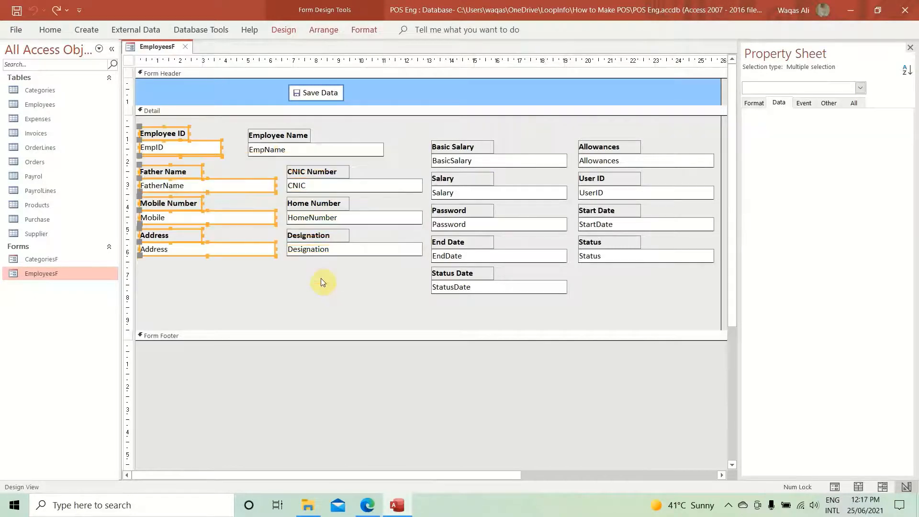
{"action": "left_click", "coordinate": [225, 123]}
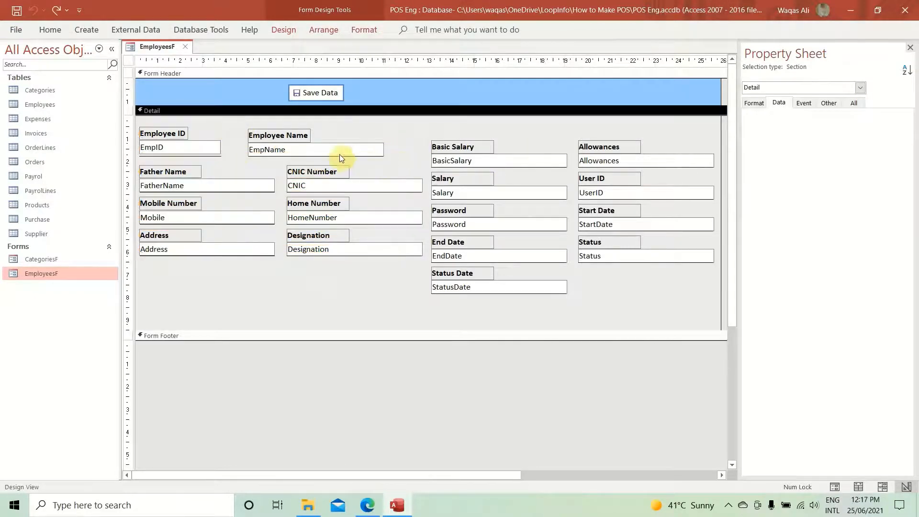
- Align the Employee Name label, its text box and its underline with the CNIC Number column
{"action": "left_click_drag", "start_coordinate": [323, 136], "coordinate": [335, 152]}
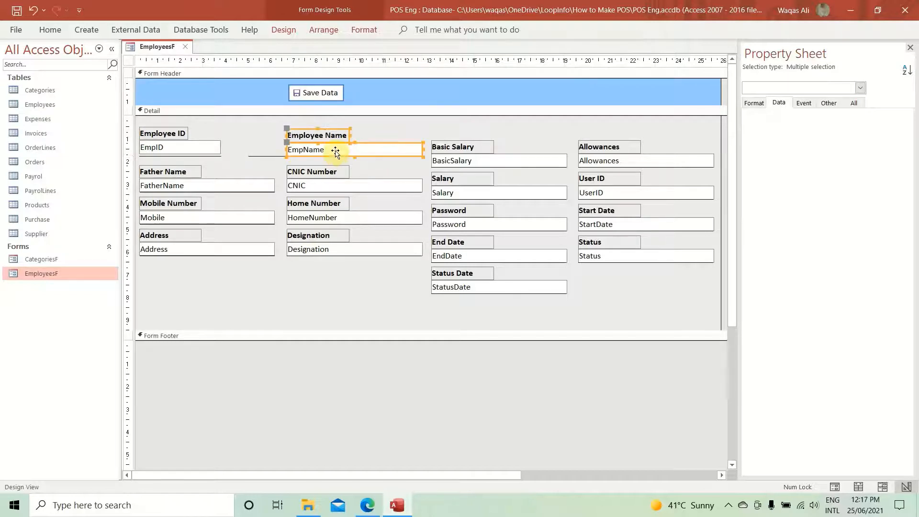
{"action": "left_click", "coordinate": [266, 155]}
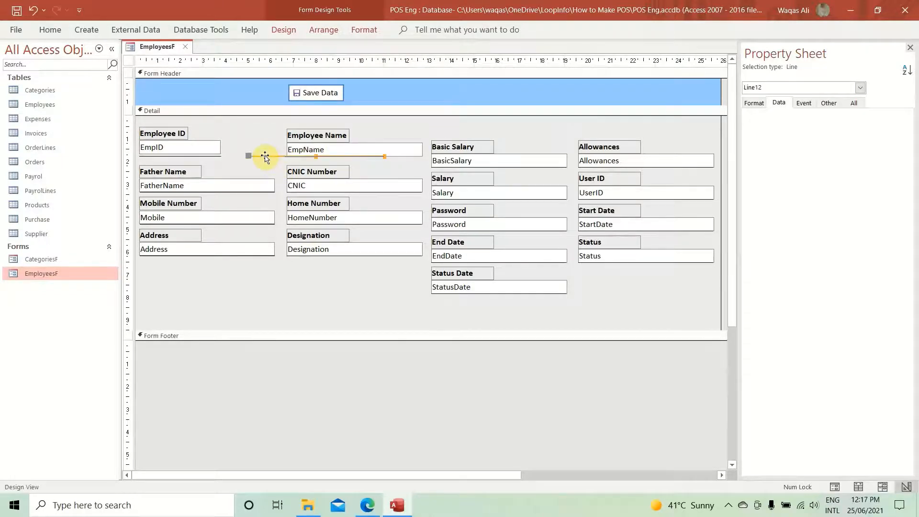
{"action": "key", "text": "Right"}
{"action": "key", "text": "Right"}
{"action": "key", "text": "Right"}
{"action": "key", "text": "Right"}
{"action": "key", "text": "Right"}
{"action": "key", "text": "Right"}
{"action": "key", "text": "Right"}
{"action": "key", "text": "Right"}
{"action": "key", "text": "Right"}
{"action": "key", "text": "Right"}
{"action": "key", "text": "Right"}
{"action": "key", "text": "Right"}
{"action": "key", "text": "Right"}
{"action": "key", "text": "Right"}
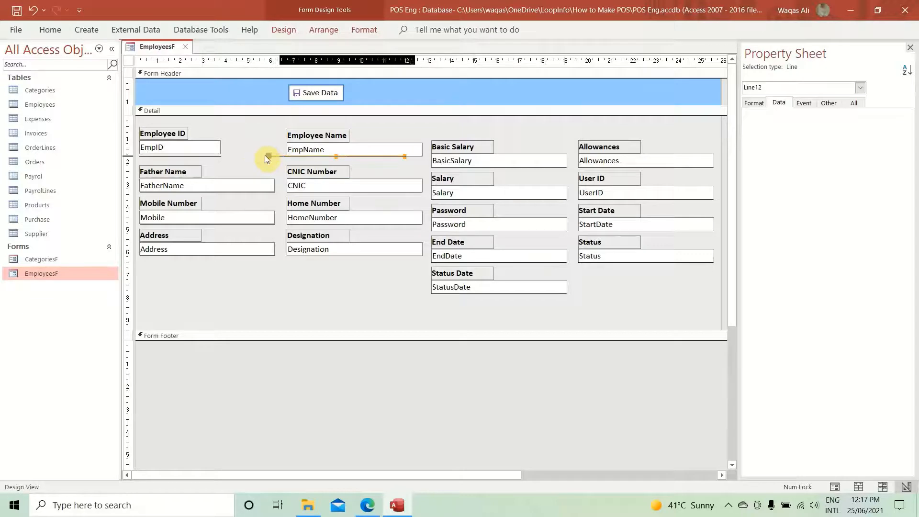
{"action": "key", "text": "Right"}
{"action": "key", "text": "Right"}
{"action": "key", "text": "Right"}
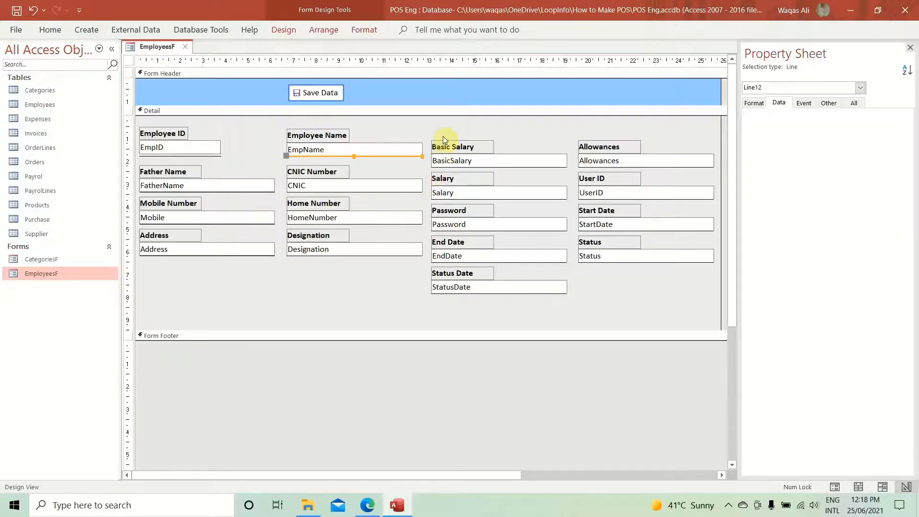
- Shift the Basic Salary and Allowances field columns to the right, starting at about 14.5 on the ruler
{"action": "left_click_drag", "start_coordinate": [443, 136], "coordinate": [653, 296]}
{"action": "left_click_drag", "start_coordinate": [550, 289], "coordinate": [576, 291]}
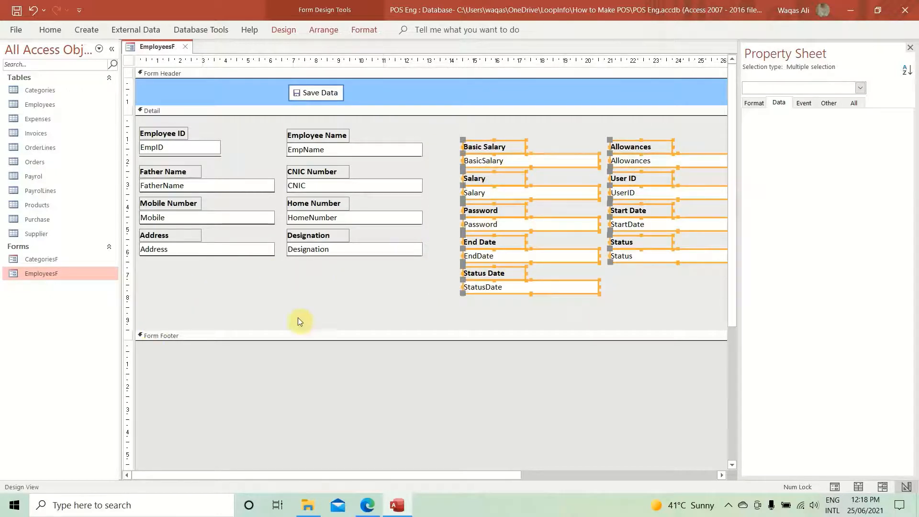
{"action": "left_click", "coordinate": [358, 280]}
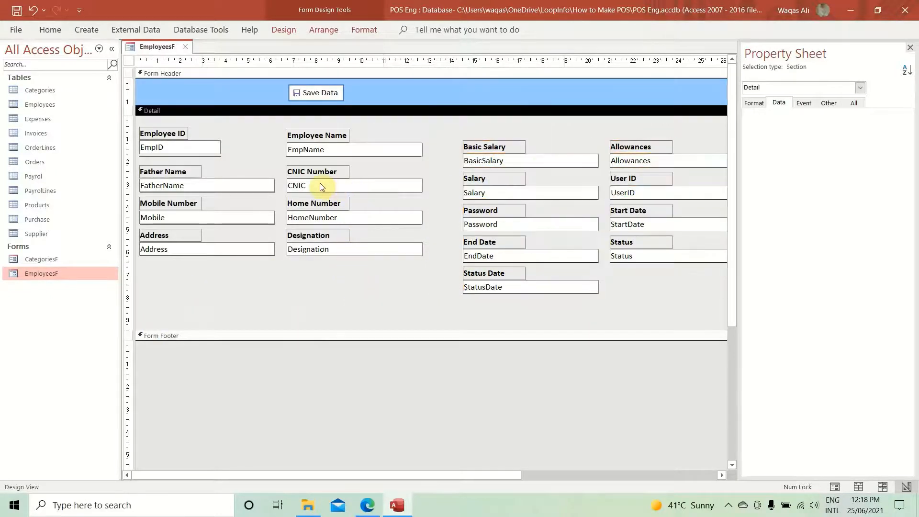
- Move the Designation label and text box out of the CNIC column to just below the Status field
{"action": "left_click_drag", "start_coordinate": [360, 234], "coordinate": [625, 315]}
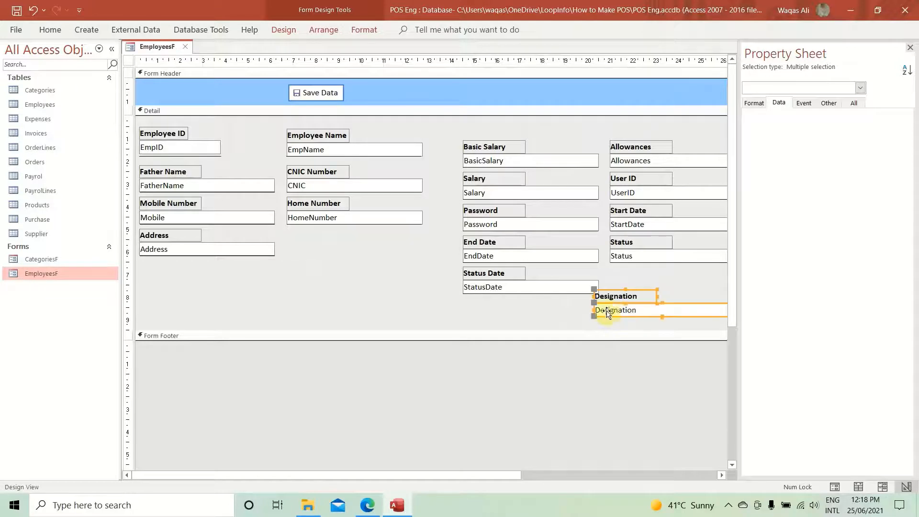
{"action": "left_click", "coordinate": [274, 250]}
{"action": "left_click", "coordinate": [326, 252]}
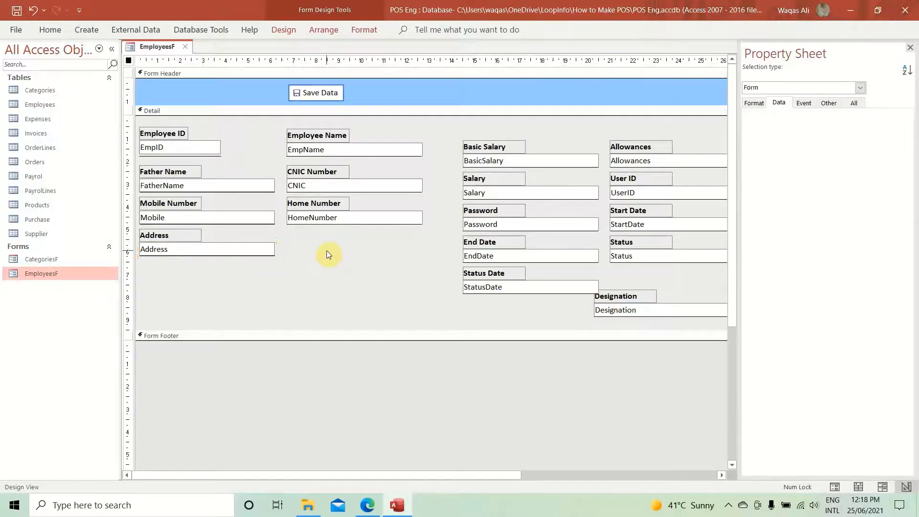
- Draw an option group frame around the Employee ID through Address fields, without using its wizard
{"action": "left_click", "coordinate": [278, 29]}
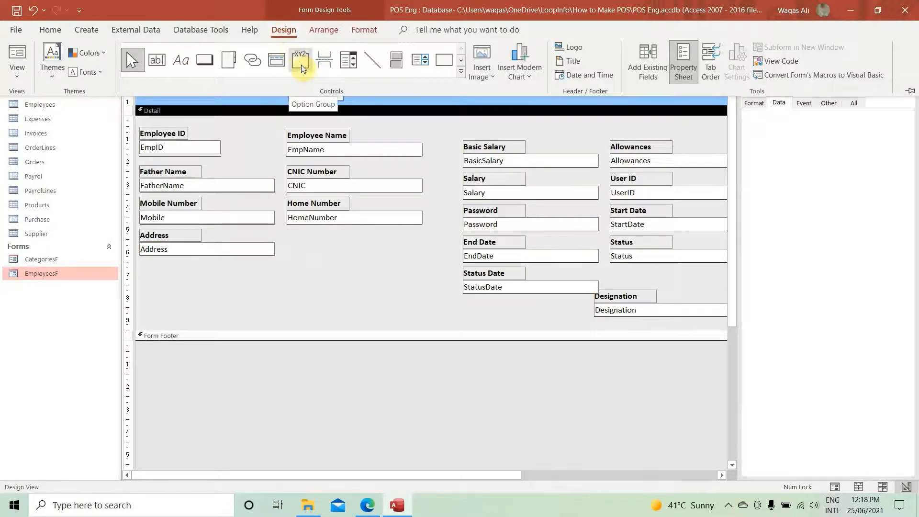
{"action": "left_click", "coordinate": [300, 66]}
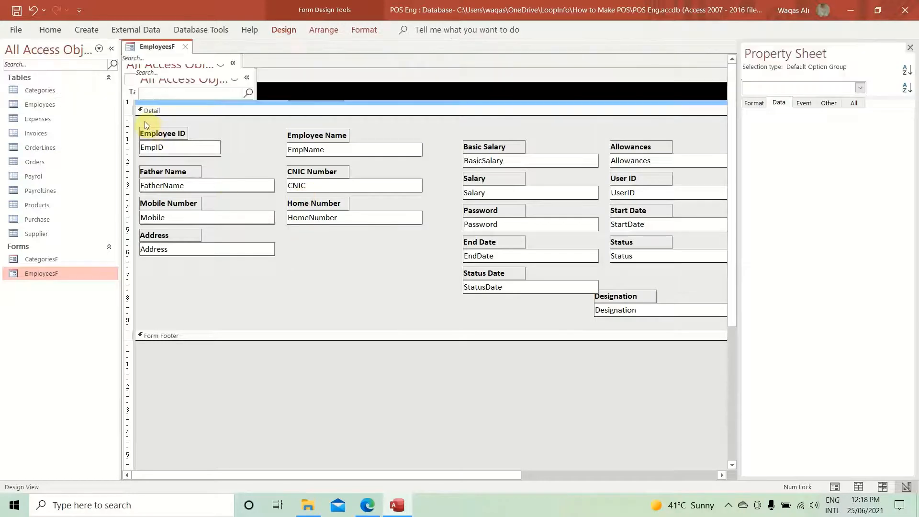
{"action": "left_click_drag", "start_coordinate": [137, 121], "coordinate": [426, 259]}
{"action": "left_click", "coordinate": [415, 251]}
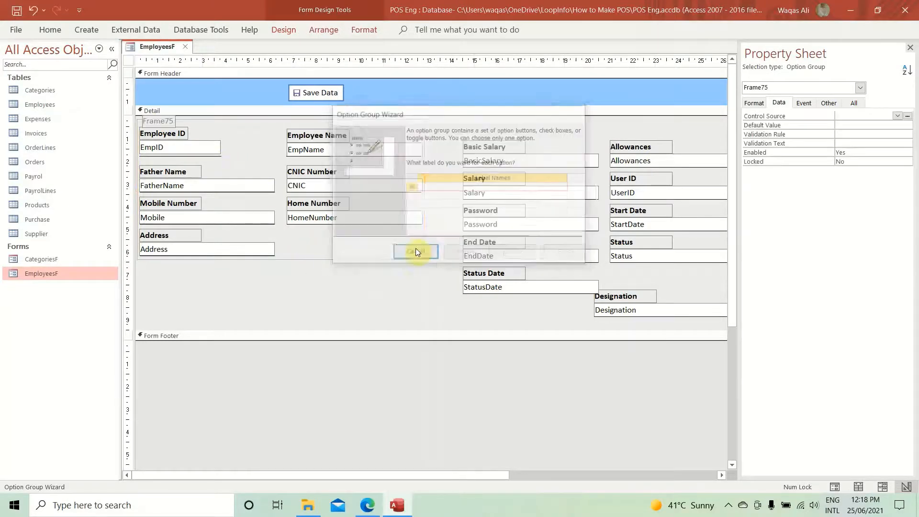
- Change the caption of the new frame's label to "General Information"
{"action": "left_click", "coordinate": [165, 122]}
{"action": "double_click", "coordinate": [160, 121]}
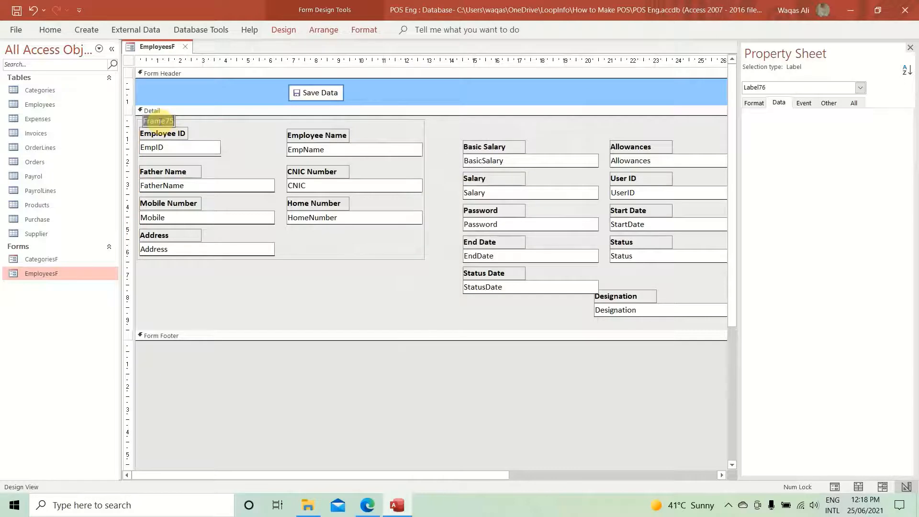
{"action": "type", "text": "General Information"}
{"action": "key", "text": "Return"}
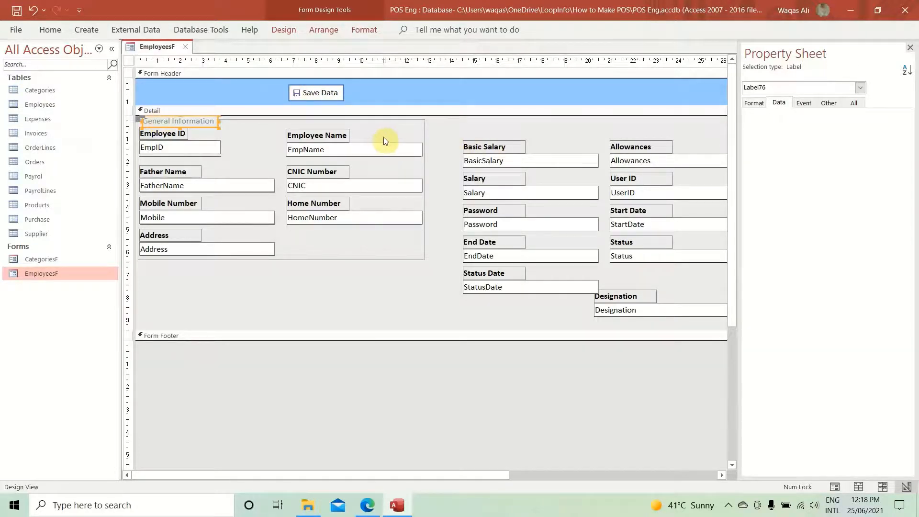
- Nudge the Employee ID and Employee Name fields down slightly, away from the General Information caption
{"action": "left_click_drag", "start_coordinate": [389, 127], "coordinate": [150, 160]}
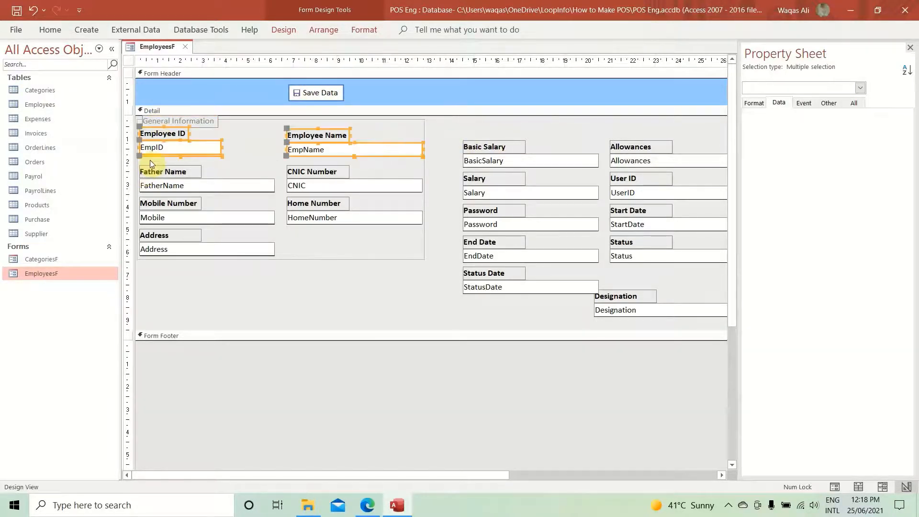
{"action": "key", "text": "Down"}
{"action": "key", "text": "Down"}
{"action": "key", "text": "Down"}
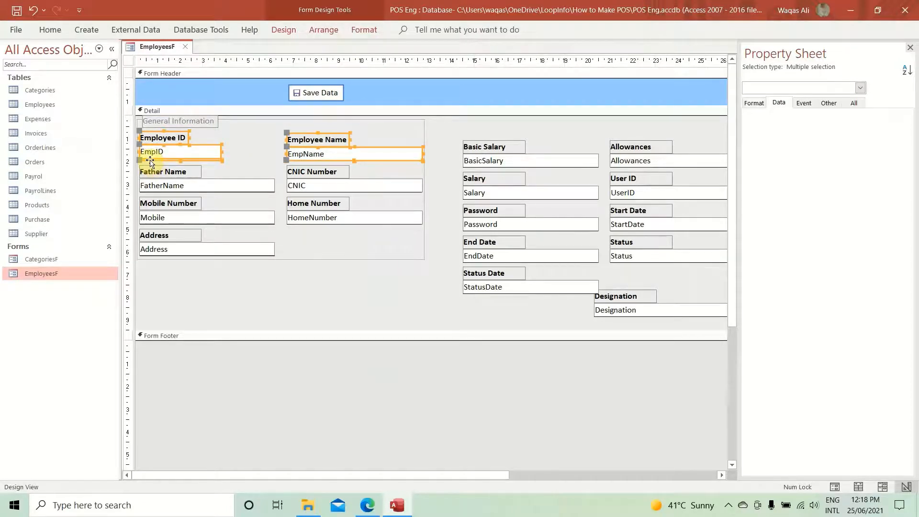
{"action": "key", "text": "Down"}
{"action": "key", "text": "Down"}
- Nudge the Father Name, Mobile Number and Address rows upward to tighten the row spacing inside the frame
{"action": "left_click_drag", "start_coordinate": [408, 165], "coordinate": [150, 196]}
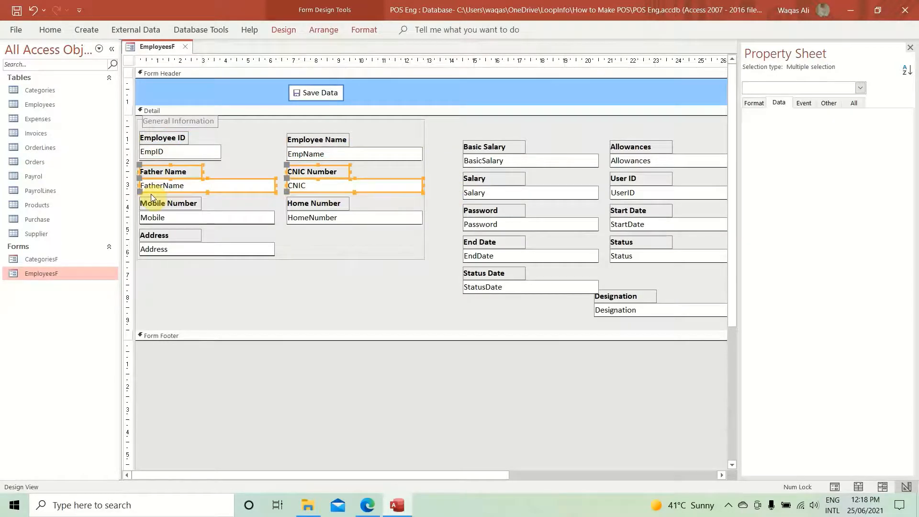
{"action": "key", "text": "Up"}
{"action": "left_click_drag", "start_coordinate": [368, 201], "coordinate": [145, 225]}
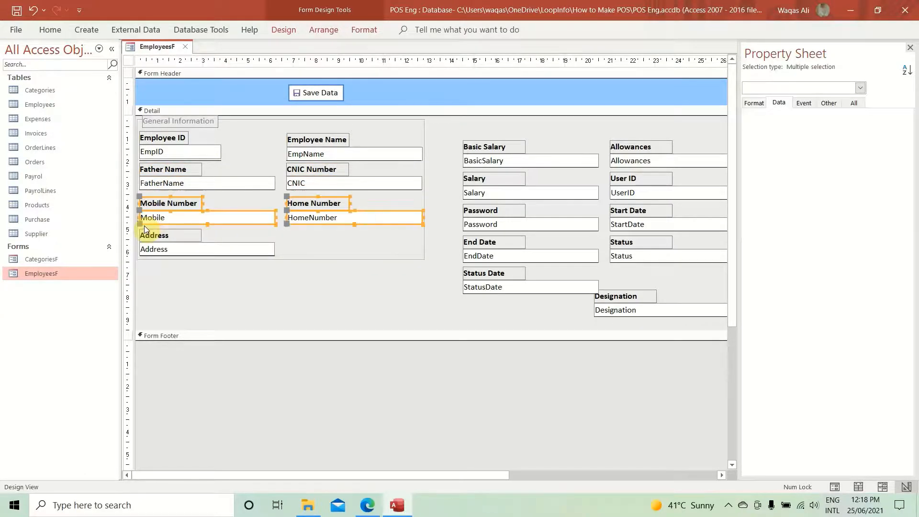
{"action": "key", "text": "Up"}
{"action": "key", "text": "Up"}
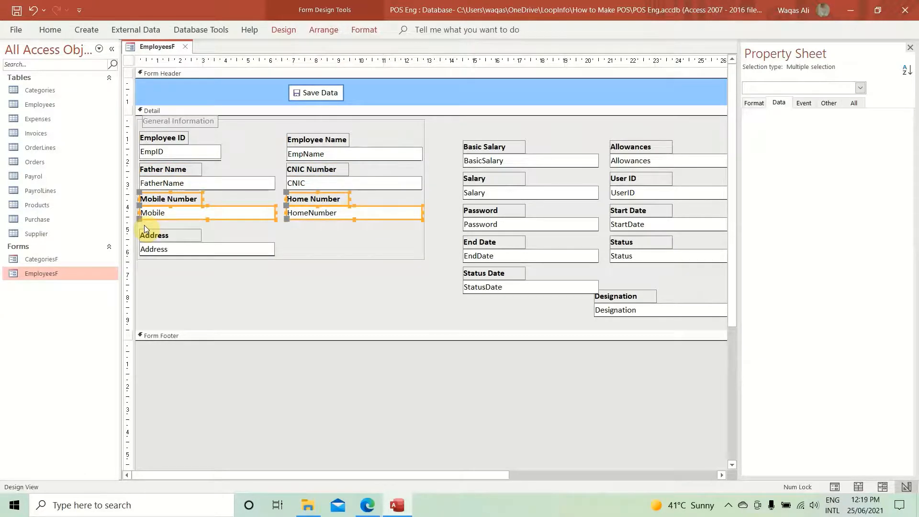
{"action": "left_click_drag", "start_coordinate": [214, 231], "coordinate": [145, 257]}
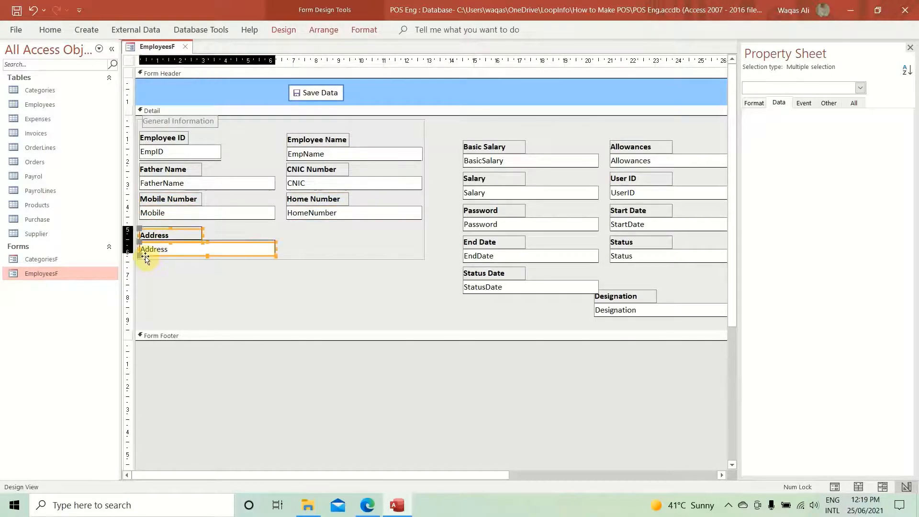
{"action": "key", "text": "Up"}
{"action": "key", "text": "Up"}
{"action": "key", "text": "Up"}
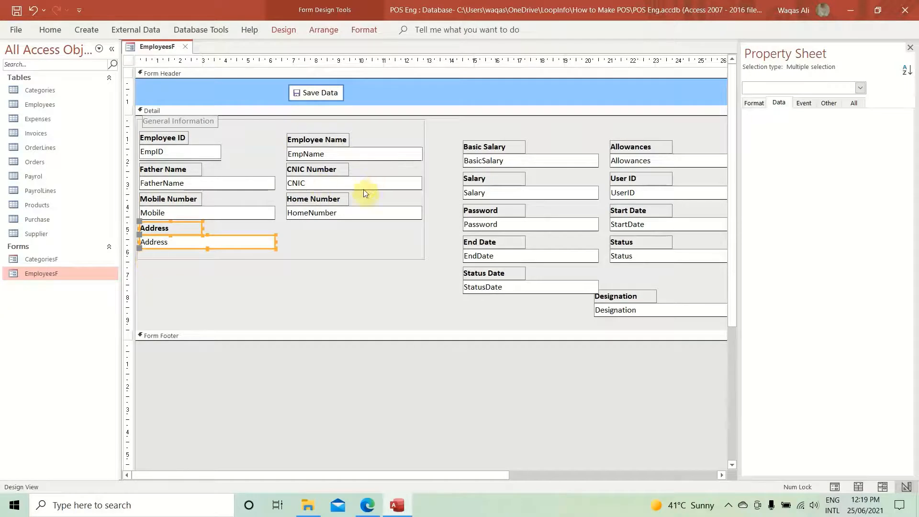
- Widen the Address text box to about the right edge of the HomeNumber text box
{"action": "left_click", "coordinate": [301, 238]}
{"action": "left_click", "coordinate": [271, 243]}
{"action": "left_click_drag", "start_coordinate": [288, 241], "coordinate": [420, 243]}
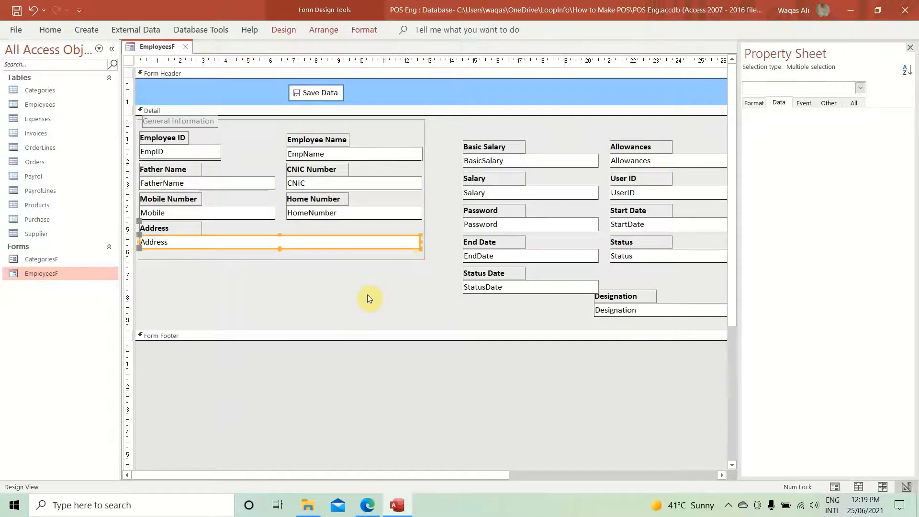
{"action": "left_click", "coordinate": [368, 297]}
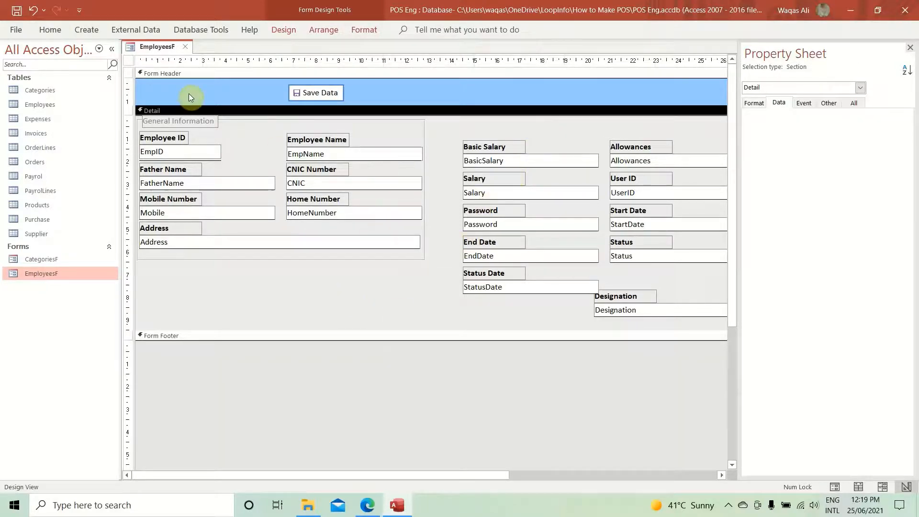
- Format the General Information label in bold black text
{"action": "left_click", "coordinate": [183, 121]}
{"action": "left_click", "coordinate": [49, 29]}
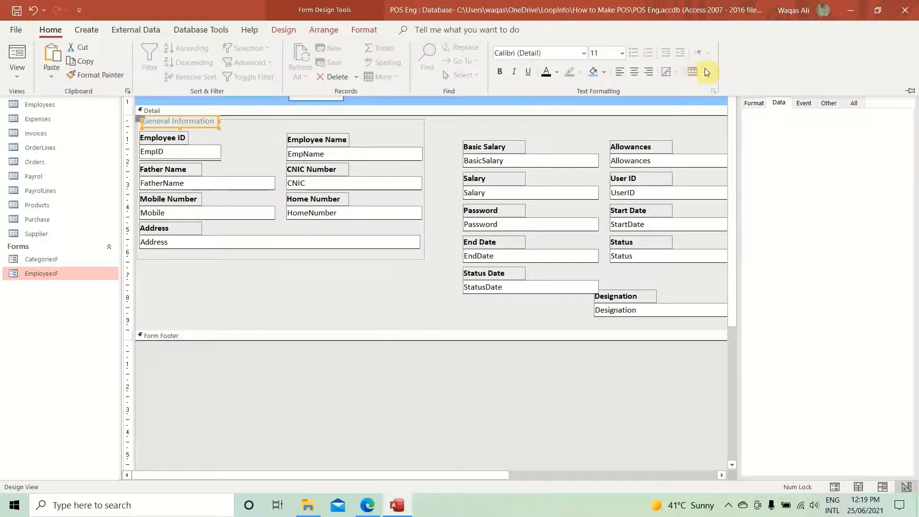
{"action": "left_click", "coordinate": [557, 72]}
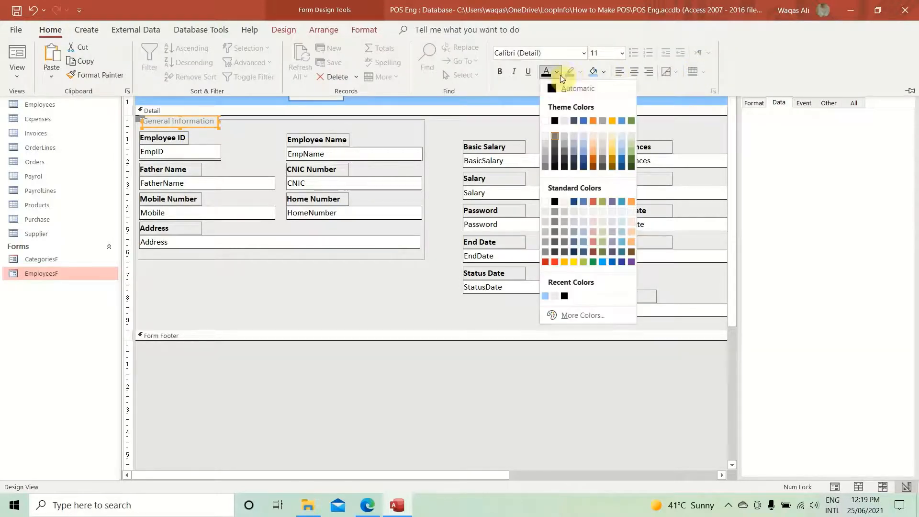
{"action": "left_click", "coordinate": [555, 121]}
{"action": "left_click", "coordinate": [501, 71]}
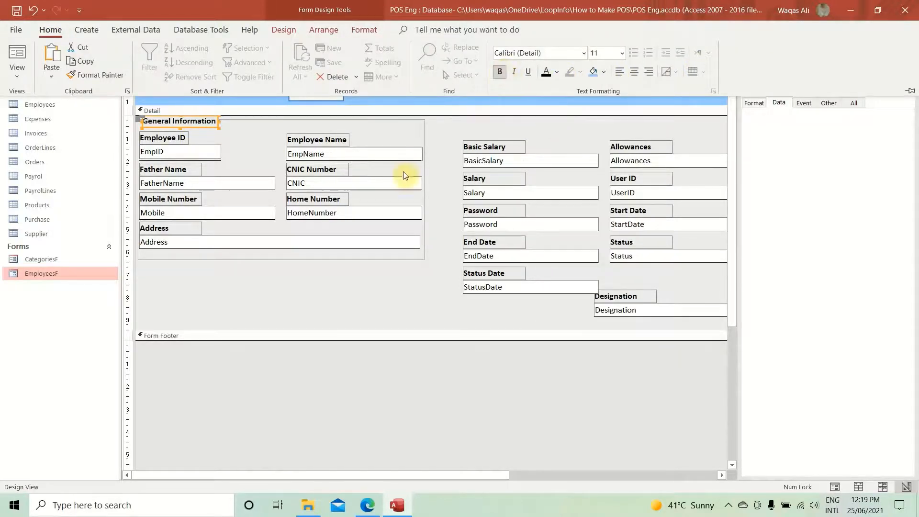
- Shift the General Information frame and all its fields down slightly within the Detail section
{"action": "left_click", "coordinate": [337, 312]}
{"action": "left_click_drag", "start_coordinate": [402, 293], "coordinate": [94, 117]}
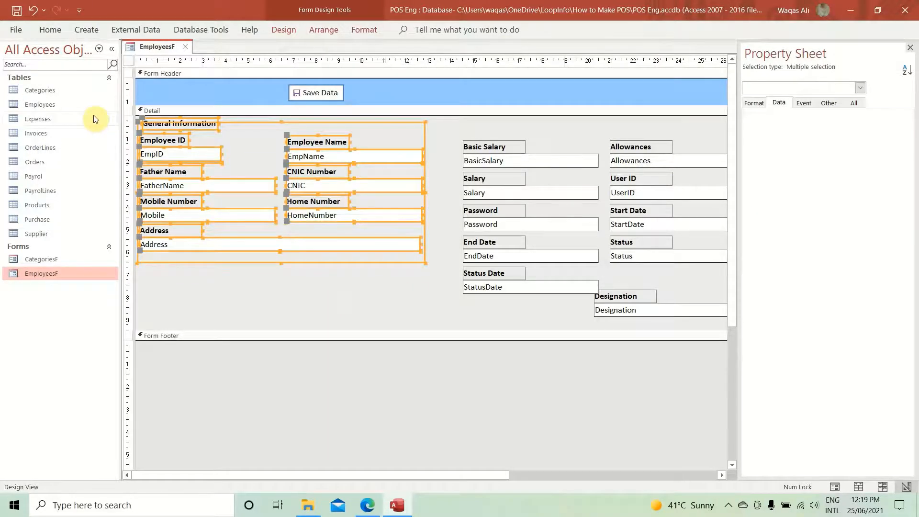
{"action": "left_click", "coordinate": [343, 297]}
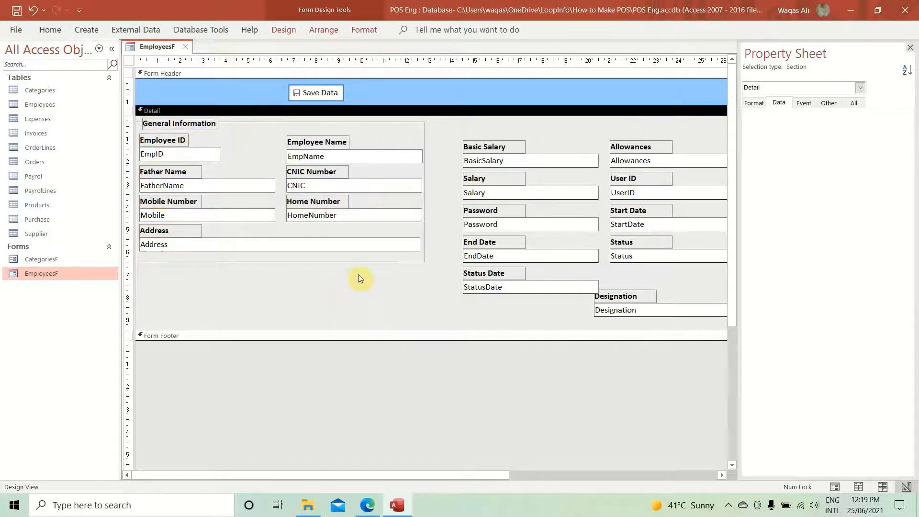
- Enlarge the form's Detail section to about 10 cm high and 28 cm wide, closing the property sheet to make room
{"action": "left_click_drag", "start_coordinate": [374, 330], "coordinate": [369, 386]}
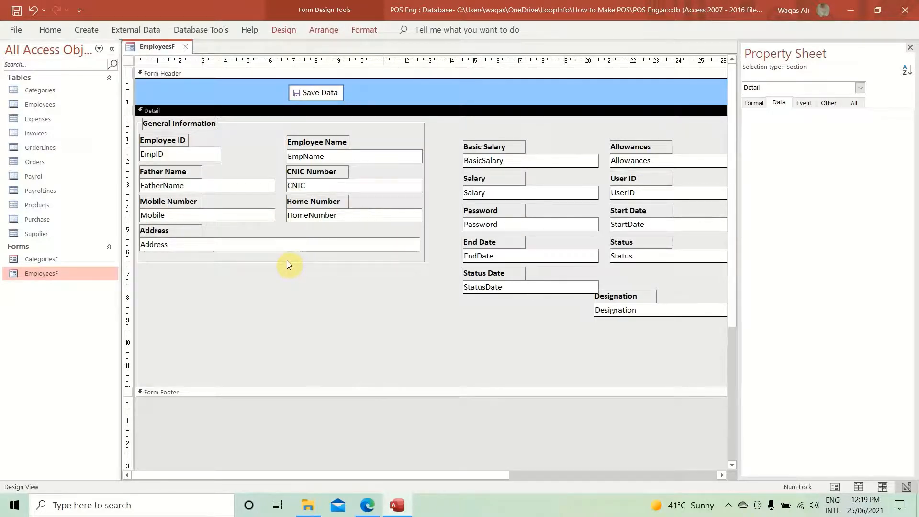
{"action": "left_click_drag", "start_coordinate": [417, 387], "coordinate": [410, 343]}
{"action": "left_click_drag", "start_coordinate": [451, 141], "coordinate": [693, 321]}
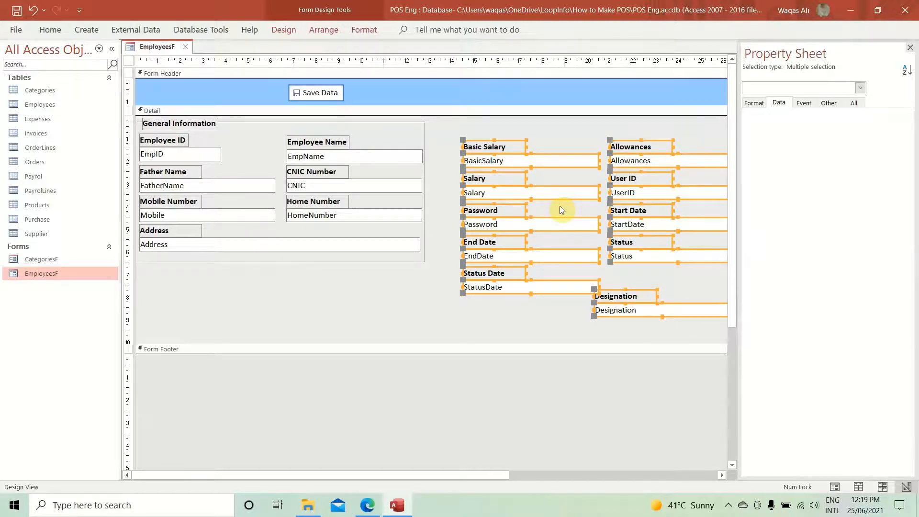
{"action": "left_click", "coordinate": [910, 48]}
{"action": "left_click_drag", "start_coordinate": [745, 127], "coordinate": [764, 127]}
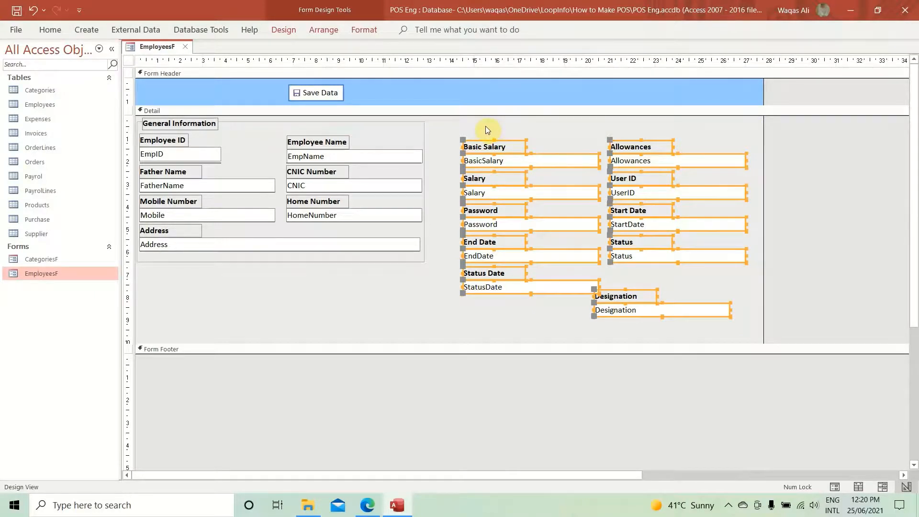
- Shift all the salary, login, date and status fields down as a group, leaving Designation where it is
{"action": "left_click_drag", "start_coordinate": [482, 124], "coordinate": [488, 148]}
{"action": "left_click_drag", "start_coordinate": [696, 289], "coordinate": [635, 323]}
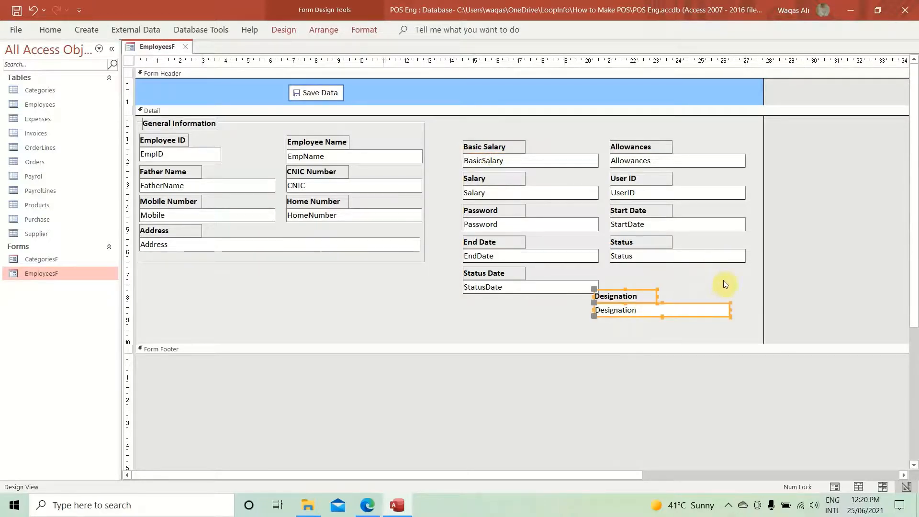
{"action": "left_click_drag", "start_coordinate": [725, 282], "coordinate": [446, 141]}
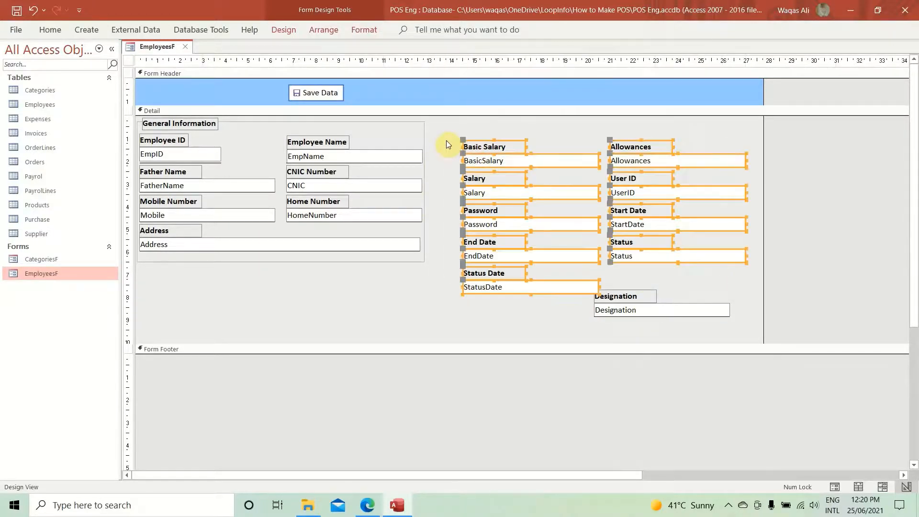
{"action": "left_click_drag", "start_coordinate": [575, 288], "coordinate": [573, 315]}
- Move the Designation field with its label directly above Basic Salary and align their left edges
{"action": "left_click", "coordinate": [625, 301]}
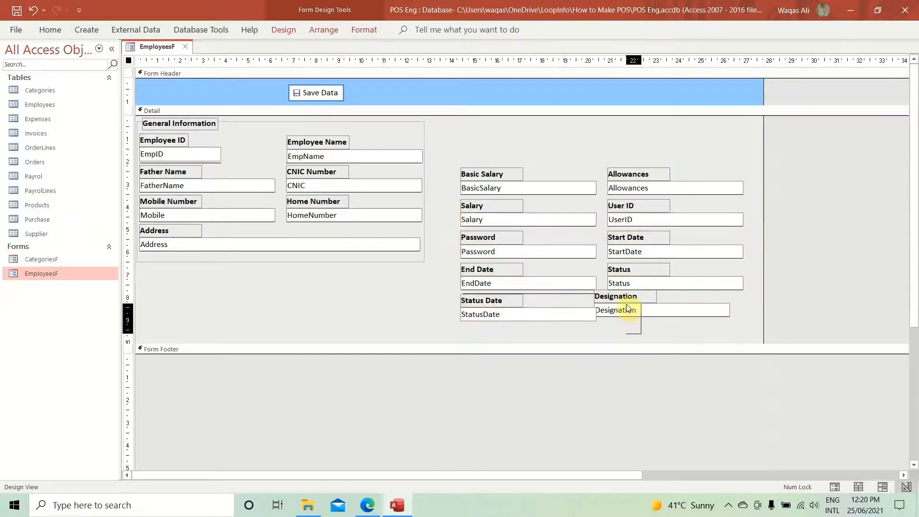
{"action": "left_click_drag", "start_coordinate": [625, 301], "coordinate": [455, 162]}
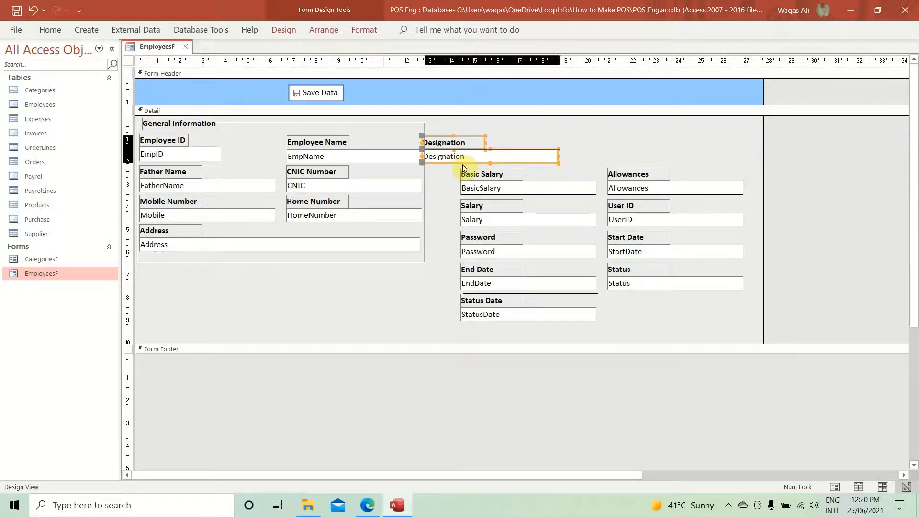
{"action": "key", "text": "Right"}
{"action": "key", "text": "Right"}
{"action": "key", "text": "Right"}
{"action": "key", "text": "Right"}
{"action": "key", "text": "Right"}
{"action": "key", "text": "Right"}
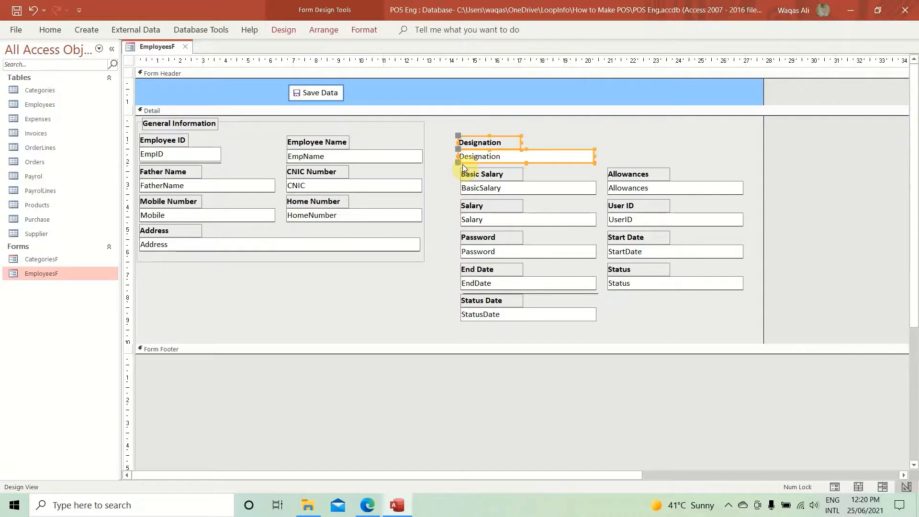
{"action": "key", "text": "Right"}
{"action": "key", "text": "Left"}
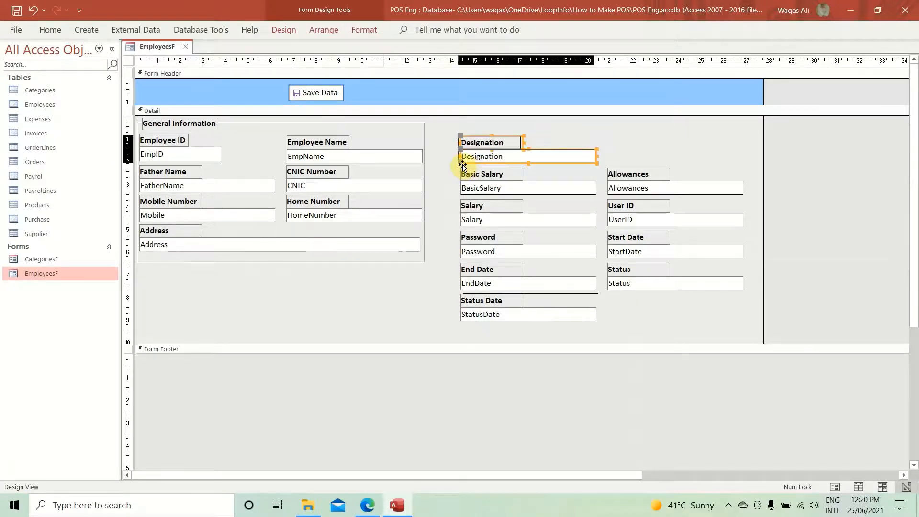
{"action": "left_click", "coordinate": [646, 139]}
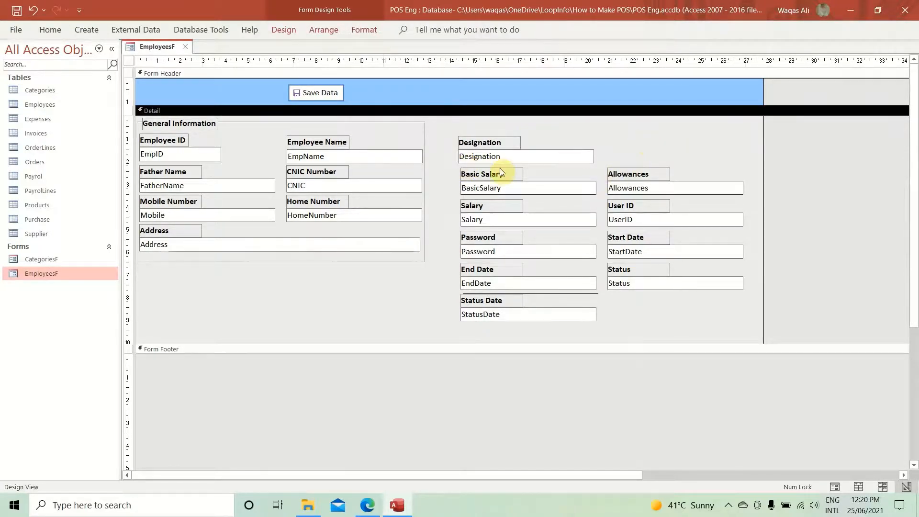
{"action": "left_click_drag", "start_coordinate": [559, 130], "coordinate": [466, 165]}
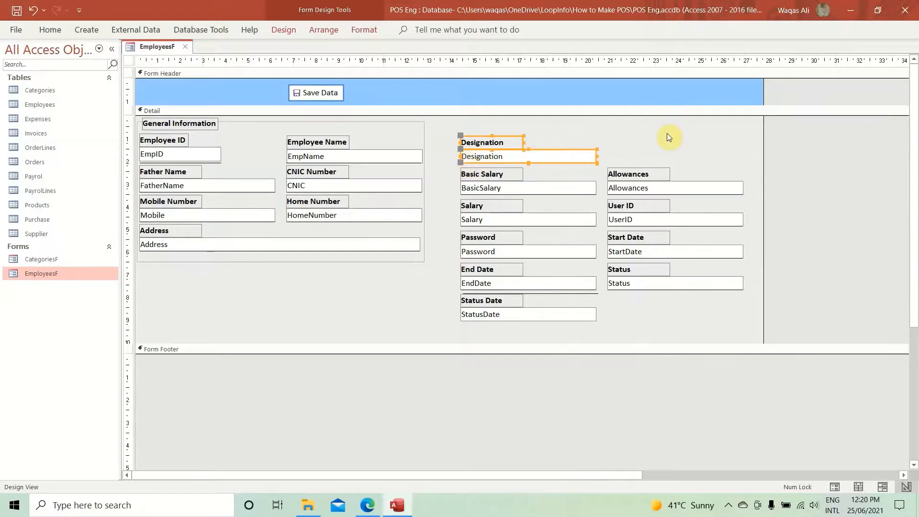
{"action": "left_click", "coordinate": [650, 142]}
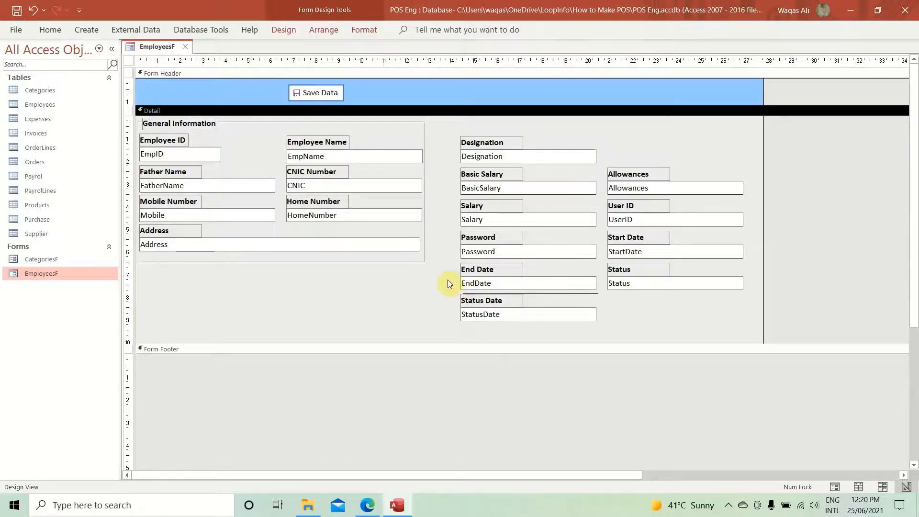
- Move the Status and Status Date fields side by side beneath the General Information frame, with the Status Date underline placed under its text box
{"action": "left_click_drag", "start_coordinate": [684, 266], "coordinate": [171, 297]}
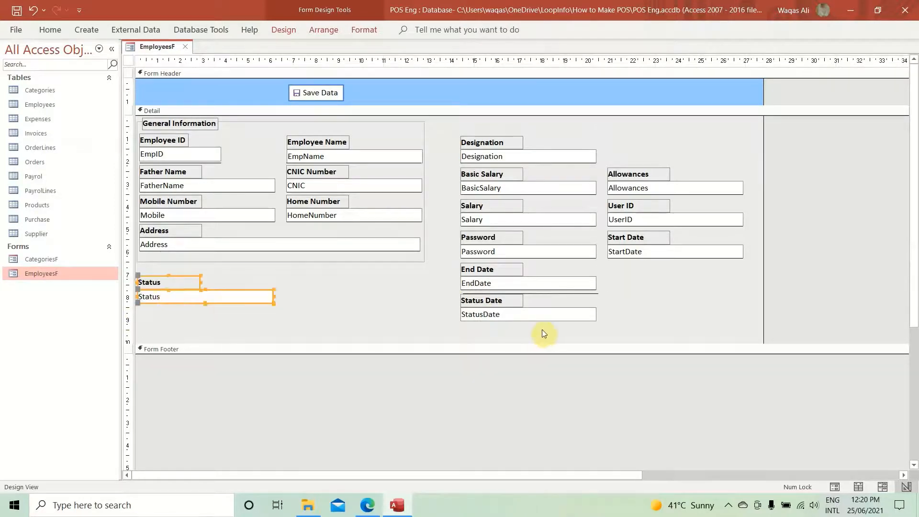
{"action": "left_click_drag", "start_coordinate": [559, 299], "coordinate": [391, 335]}
{"action": "left_click_drag", "start_coordinate": [483, 311], "coordinate": [306, 295]}
{"action": "left_click", "coordinate": [684, 303]}
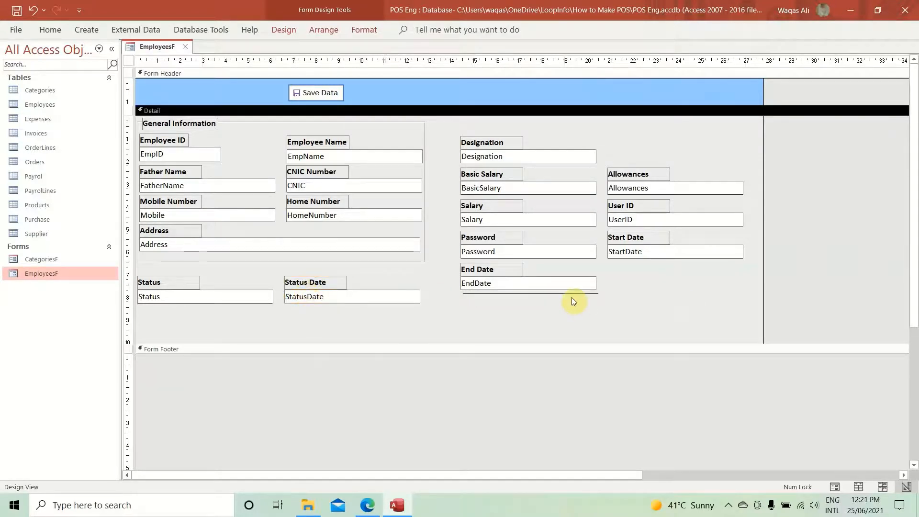
{"action": "left_click_drag", "start_coordinate": [566, 293], "coordinate": [386, 304]}
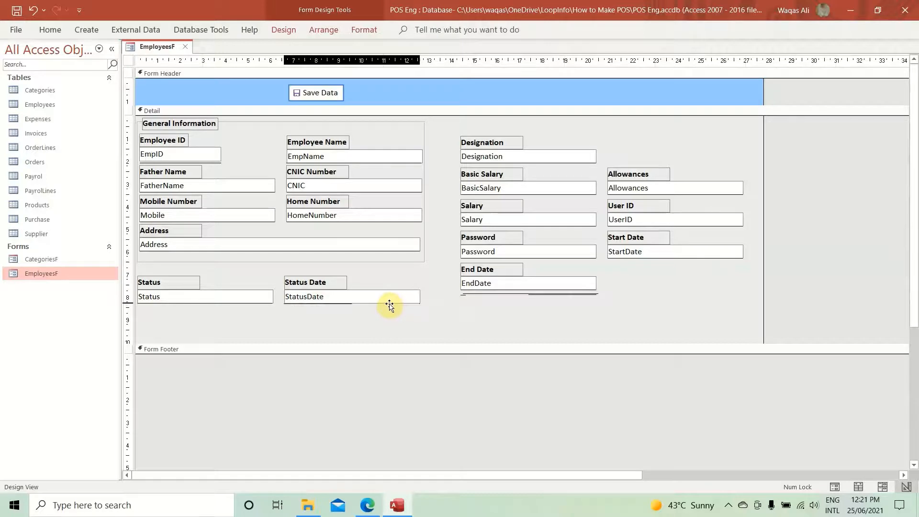
{"action": "left_click", "coordinate": [505, 316]}
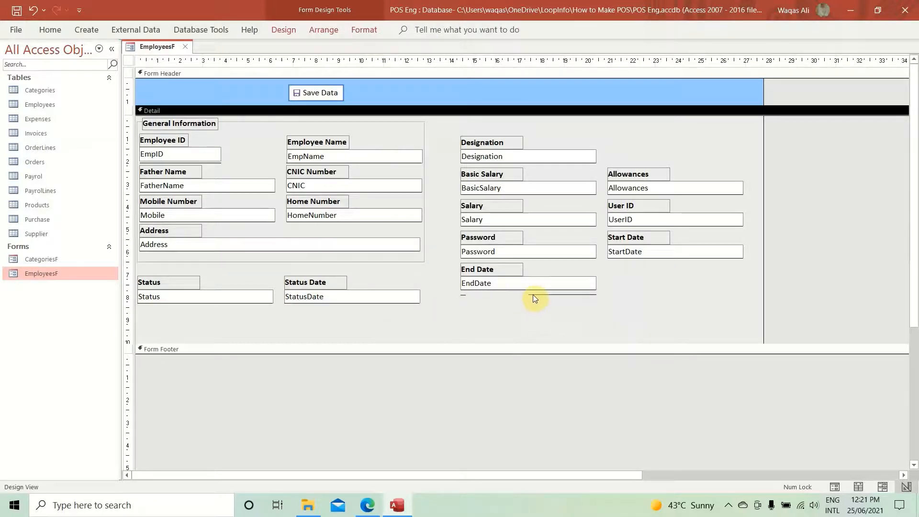
- Duplicate the General Information frame and place the copy directly beside the original, over the Designation and salary fields
{"action": "left_click", "coordinate": [424, 129]}
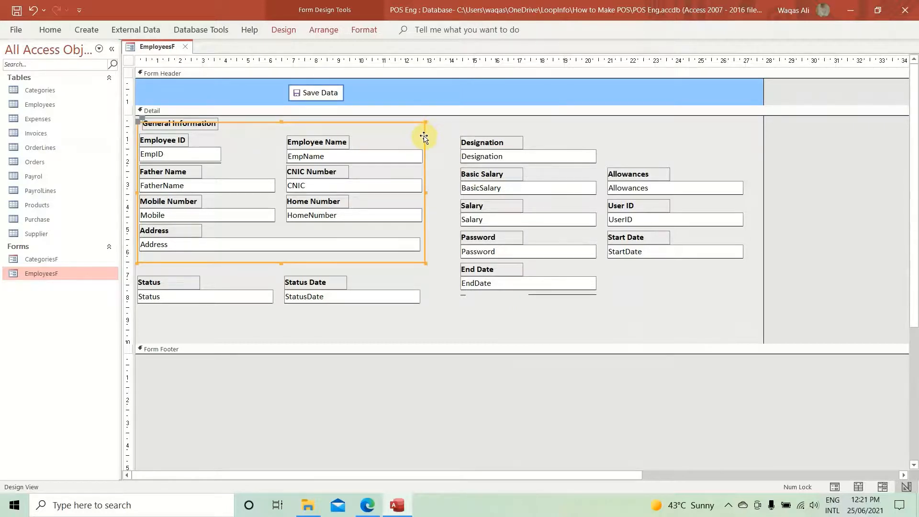
{"action": "key", "text": "ctrl+c"}
{"action": "key", "text": "ctrl+v"}
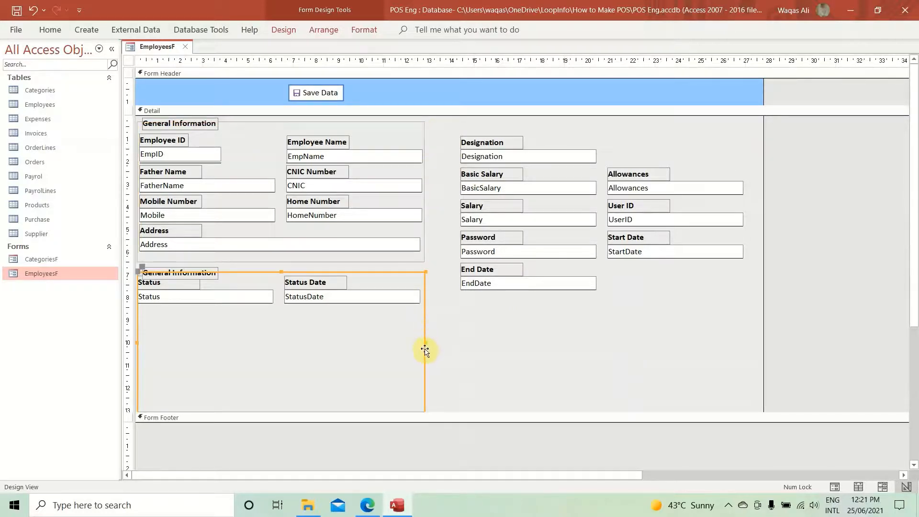
{"action": "left_click_drag", "start_coordinate": [426, 349], "coordinate": [711, 201]}
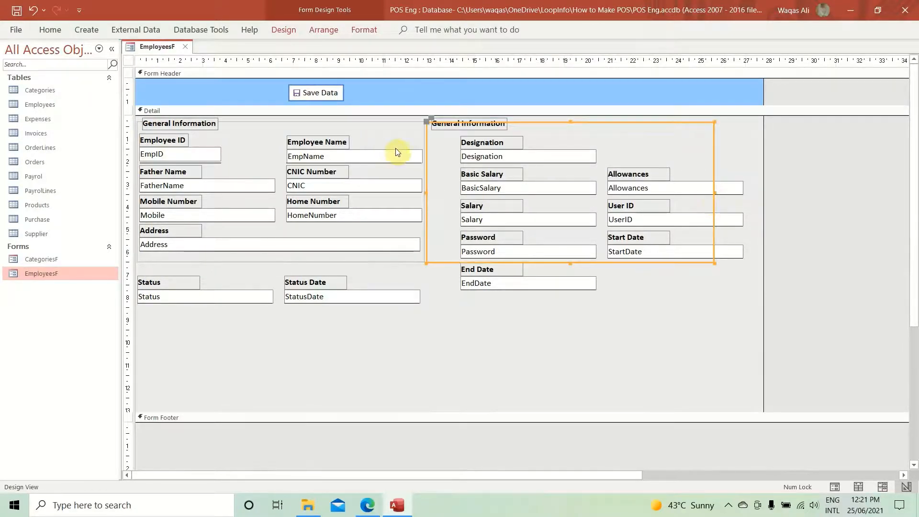
- Change the copied frame's caption to Organizational Information
{"action": "left_click", "coordinate": [449, 124]}
{"action": "double_click", "coordinate": [450, 125]}
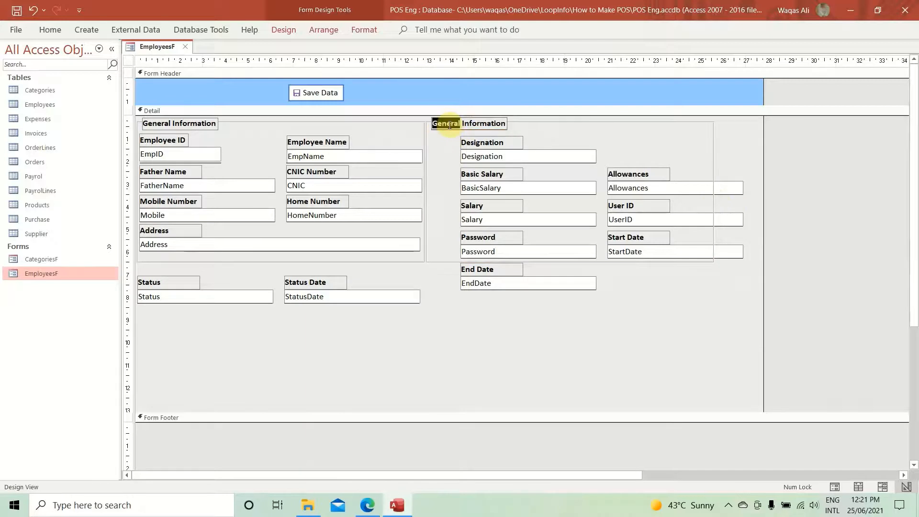
{"action": "type", "text": "Organizat"}
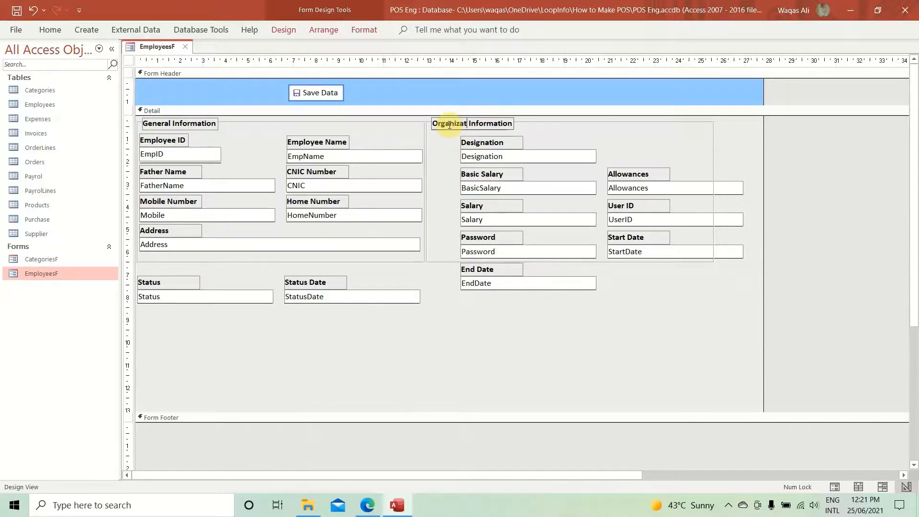
{"action": "type", "text": "ional"}
{"action": "key", "text": "Return"}
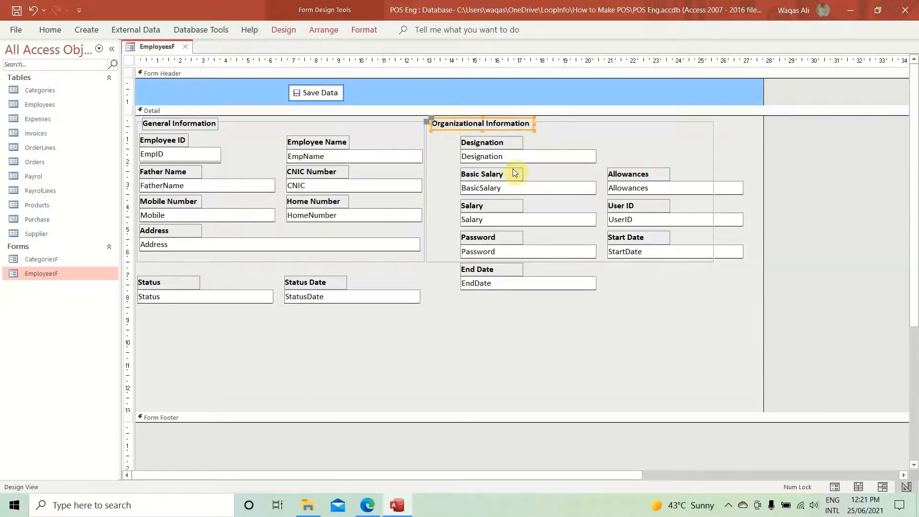
- Shift the Designation, salary, Allowances, User ID, Password and Start Date fields left so they fit inside the Organizational Information frame
{"action": "left_click_drag", "start_coordinate": [456, 143], "coordinate": [662, 257]}
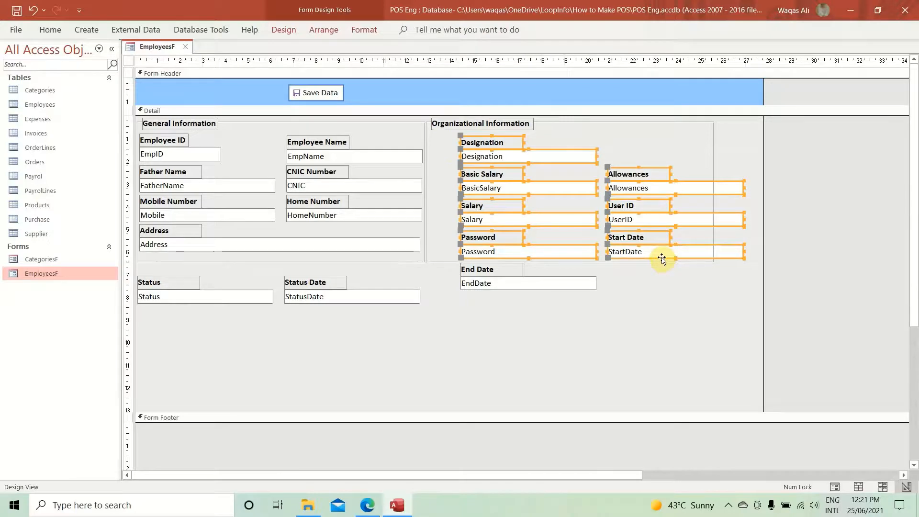
{"action": "key", "text": "Left"}
{"action": "key", "text": "Left"}
{"action": "key", "text": "Left"}
{"action": "key", "text": "Left"}
{"action": "key", "text": "Left"}
{"action": "key", "text": "Left"}
{"action": "key", "text": "Left"}
{"action": "key", "text": "Left"}
{"action": "key", "text": "Left"}
{"action": "key", "text": "Left"}
{"action": "key", "text": "Left"}
{"action": "key", "text": "Left"}
{"action": "key", "text": "Left"}
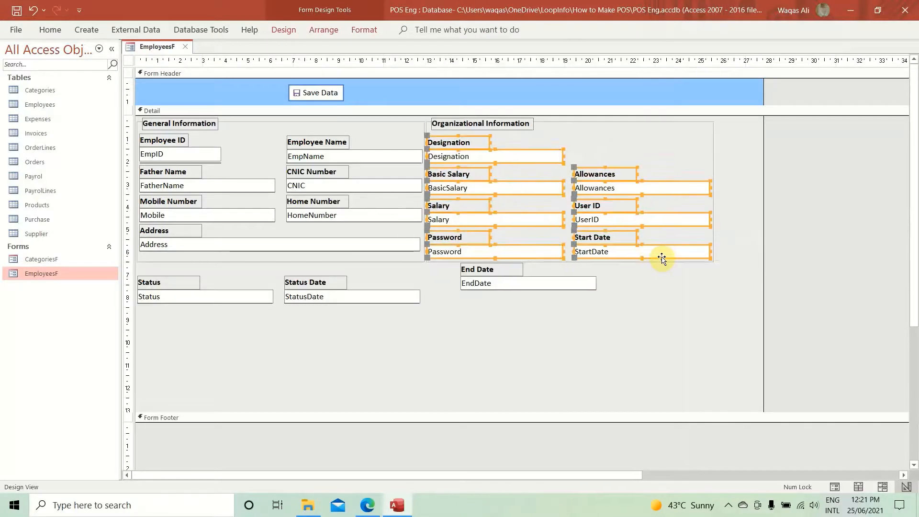
{"action": "key", "text": "Up"}
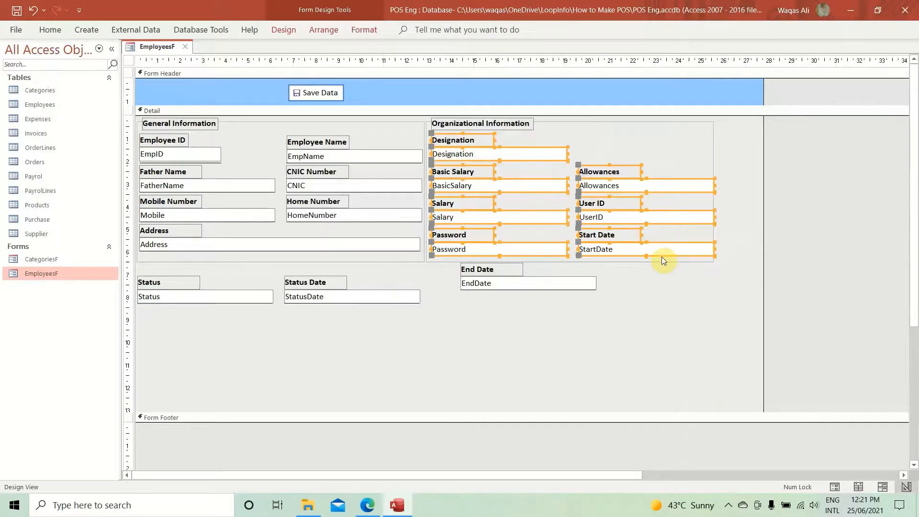
{"action": "key", "text": "Down"}
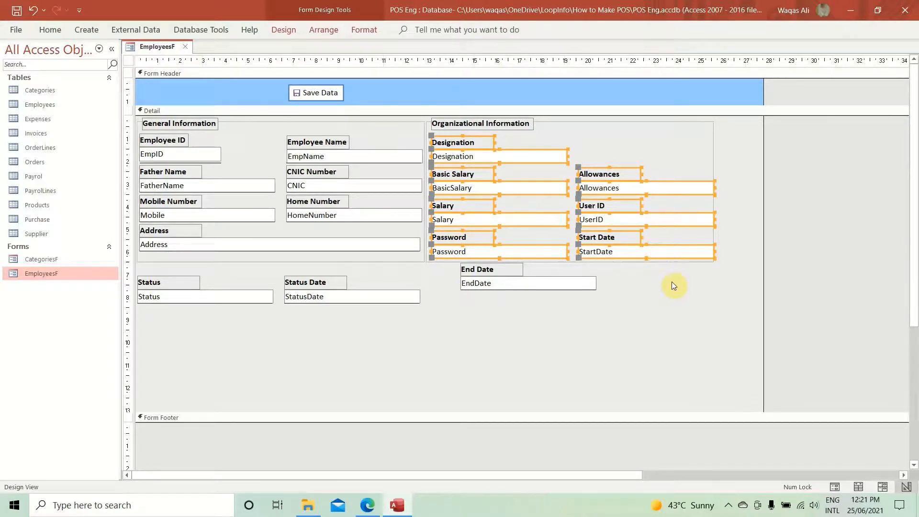
{"action": "left_click", "coordinate": [675, 336]}
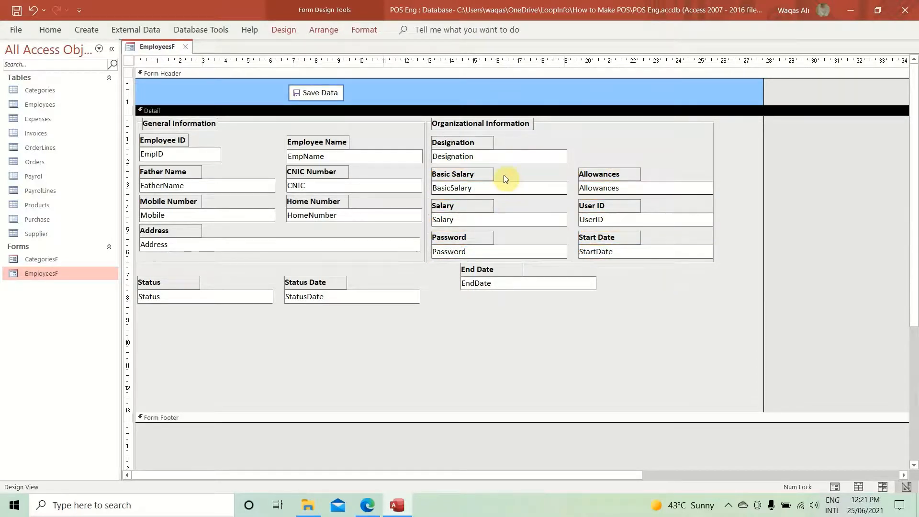
- Nudge the Basic Salary and Allowances row up to line up with the Father Name row
{"action": "left_click_drag", "start_coordinate": [711, 180], "coordinate": [433, 196]}
{"action": "key", "text": "Up"}
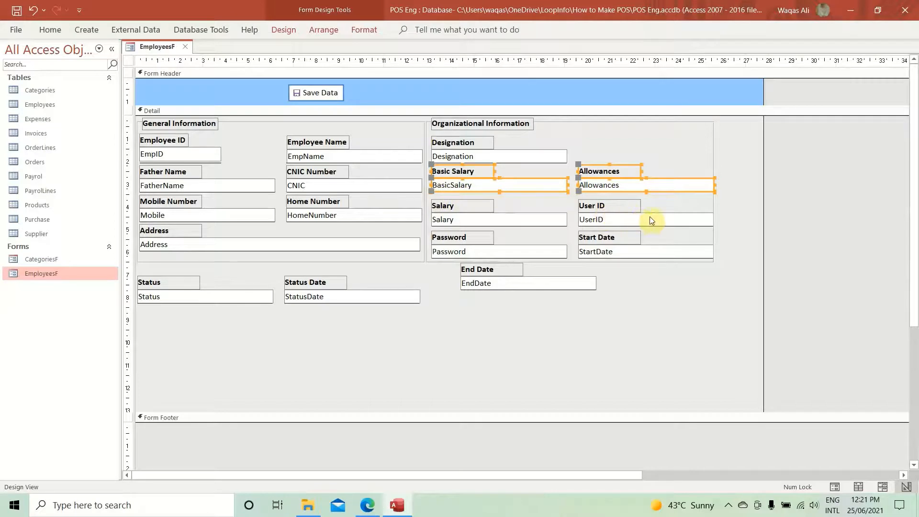
{"action": "left_click", "coordinate": [661, 200]}
- Nudge the Salary and User ID row with its underlines up to line up with the Mobile Number row
{"action": "left_click_drag", "start_coordinate": [619, 206], "coordinate": [432, 222]}
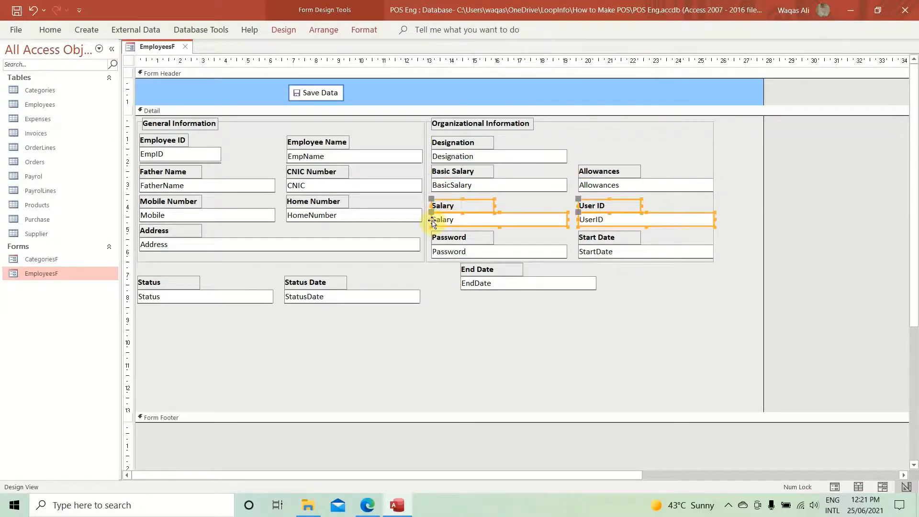
{"action": "key", "text": "Up"}
{"action": "key", "text": "Up"}
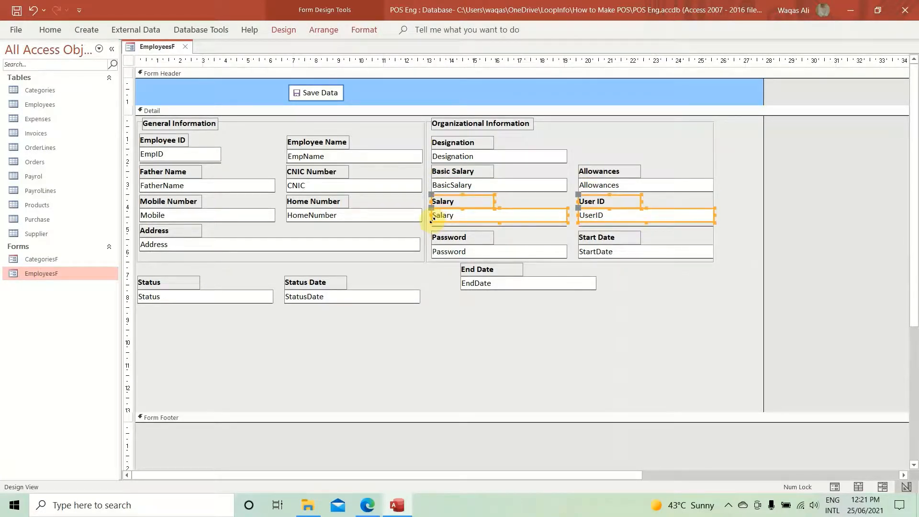
{"action": "key", "text": "Up"}
{"action": "key", "text": "Down"}
{"action": "left_click", "coordinate": [724, 221]}
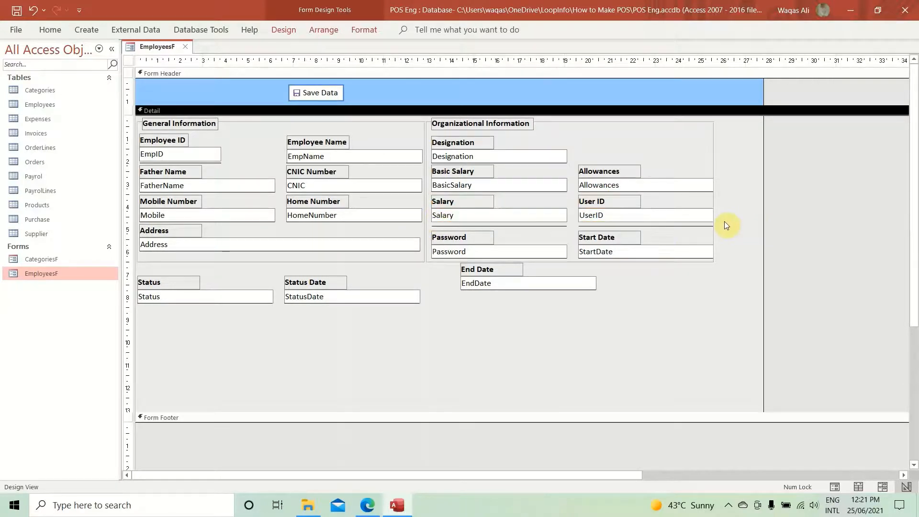
{"action": "left_click", "coordinate": [646, 225]}
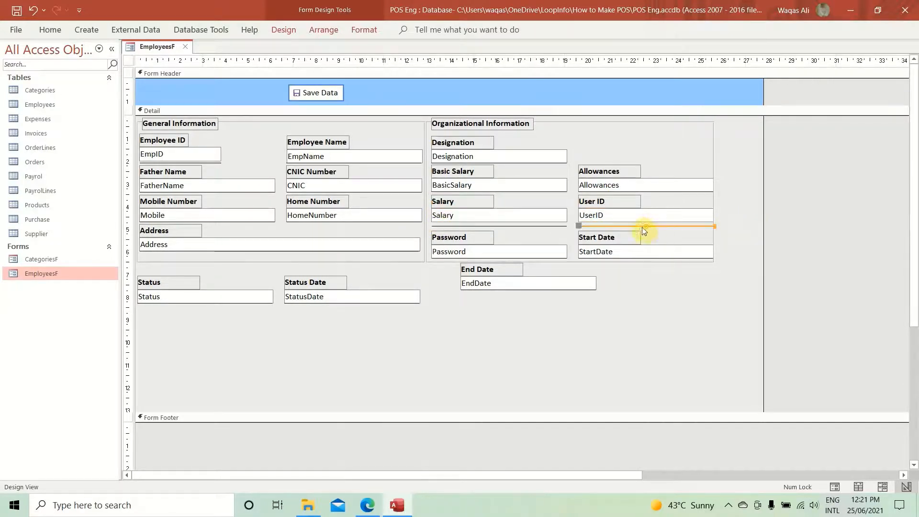
{"action": "left_click", "coordinate": [536, 227], "text": "shift"}
{"action": "key", "text": "Up"}
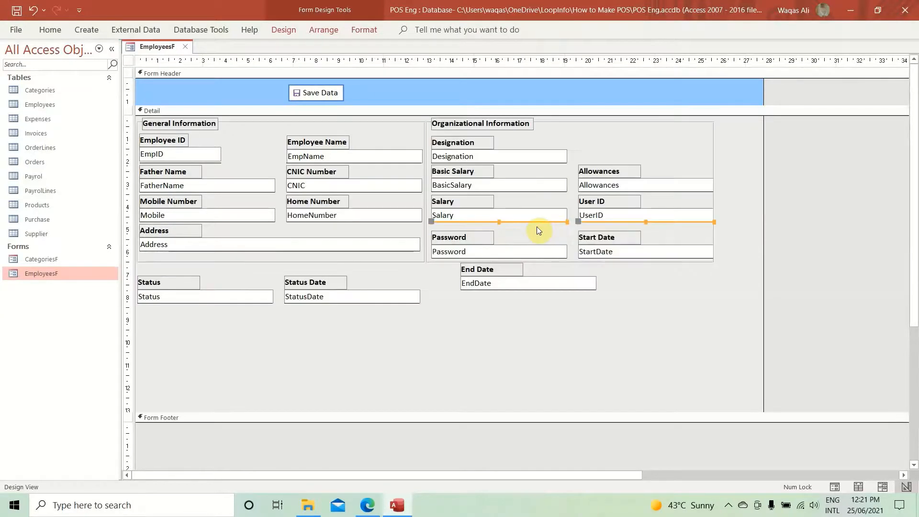
- Nudge the Password and Start Date row up to line up with the Address row
{"action": "left_click_drag", "start_coordinate": [659, 233], "coordinate": [432, 259]}
{"action": "key", "text": "Up"}
{"action": "key", "text": "Up"}
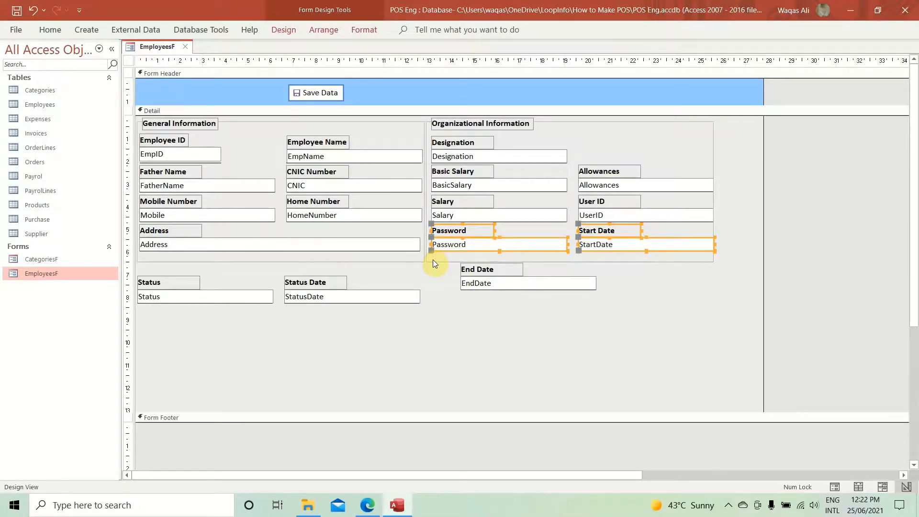
{"action": "left_click", "coordinate": [579, 342]}
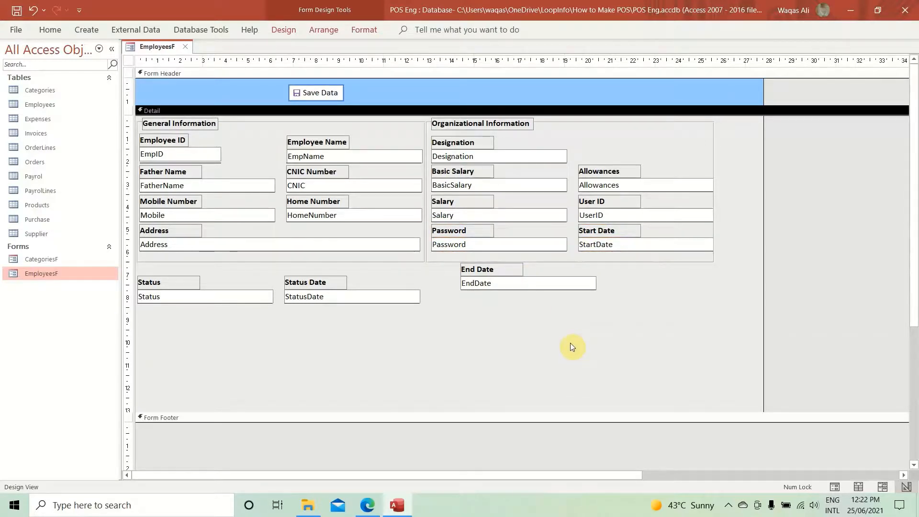
- Rearrange the Organizational Information fields so Basic Salary sits beside Designation, Allowances and User ID below Designation, and Salary beside Allowances
{"action": "left_click_drag", "start_coordinate": [519, 168], "coordinate": [607, 157]}
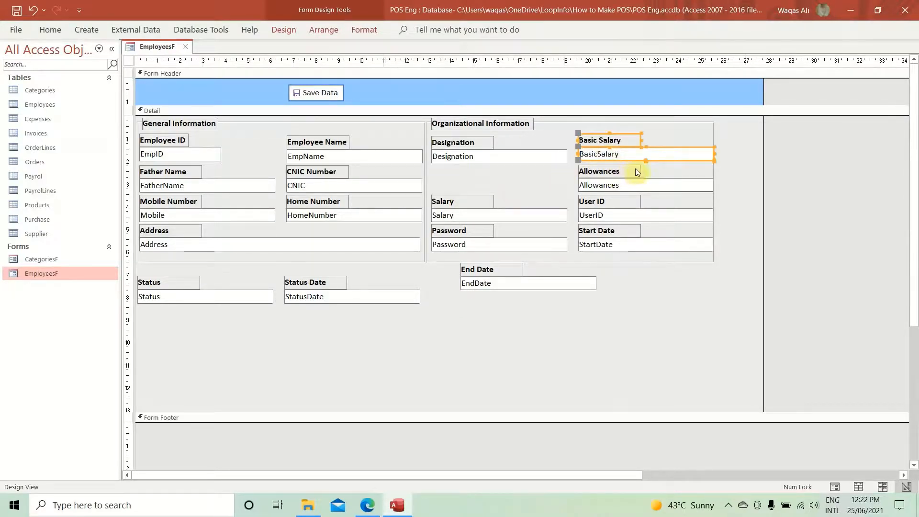
{"action": "left_click_drag", "start_coordinate": [661, 168], "coordinate": [451, 186]}
{"action": "left_click_drag", "start_coordinate": [510, 202], "coordinate": [602, 185]}
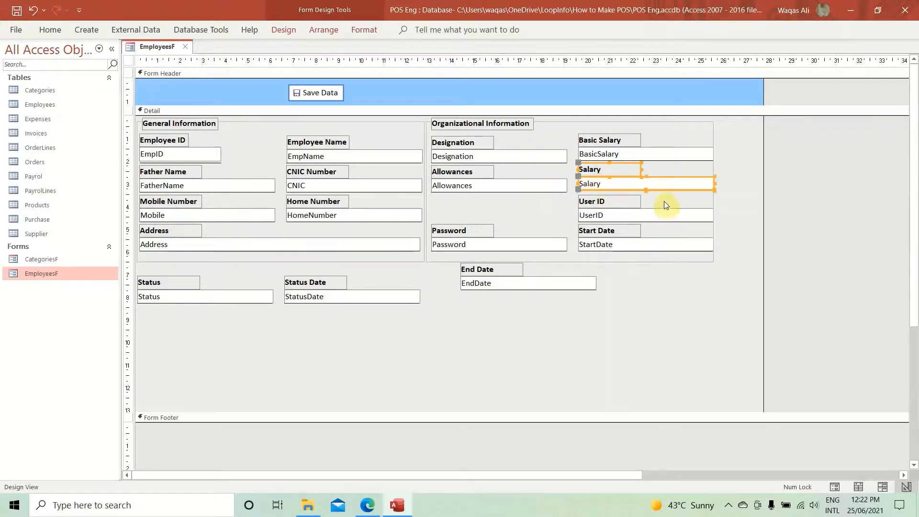
{"action": "left_click_drag", "start_coordinate": [664, 200], "coordinate": [458, 221]}
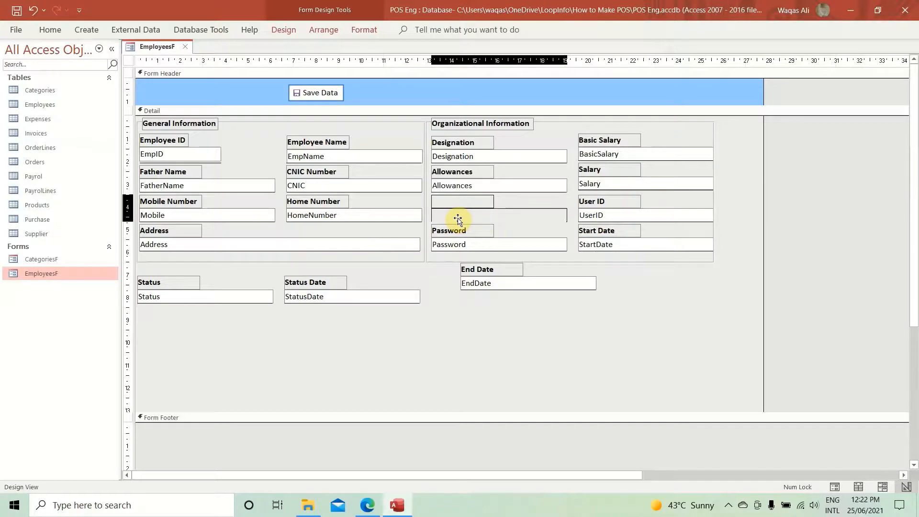
{"action": "left_click_drag", "start_coordinate": [458, 221], "coordinate": [467, 222]}
- Place Password beside User ID, Start Date below User ID, and End Date beside Start Date within the Organizational Information frame
{"action": "left_click_drag", "start_coordinate": [533, 233], "coordinate": [598, 216]}
{"action": "left_click_drag", "start_coordinate": [651, 227], "coordinate": [457, 247]}
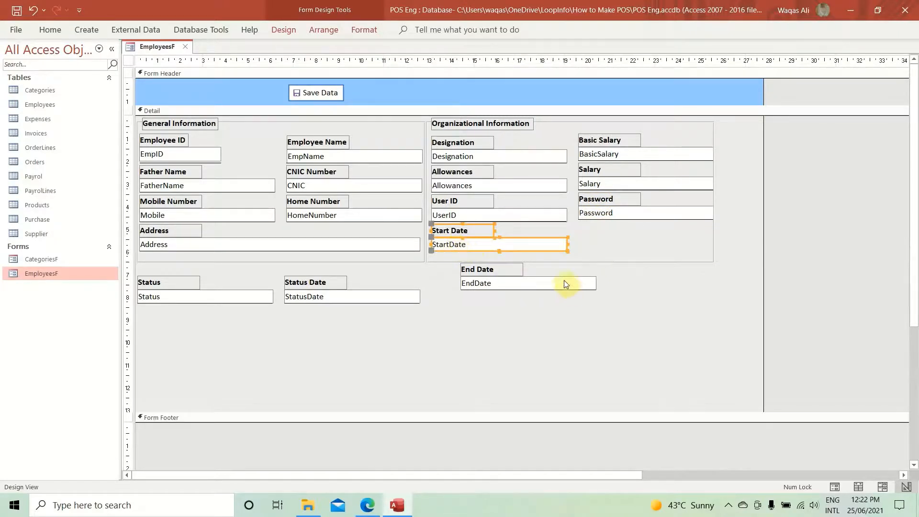
{"action": "left_click_drag", "start_coordinate": [498, 283], "coordinate": [616, 243]}
{"action": "left_click", "coordinate": [742, 229]}
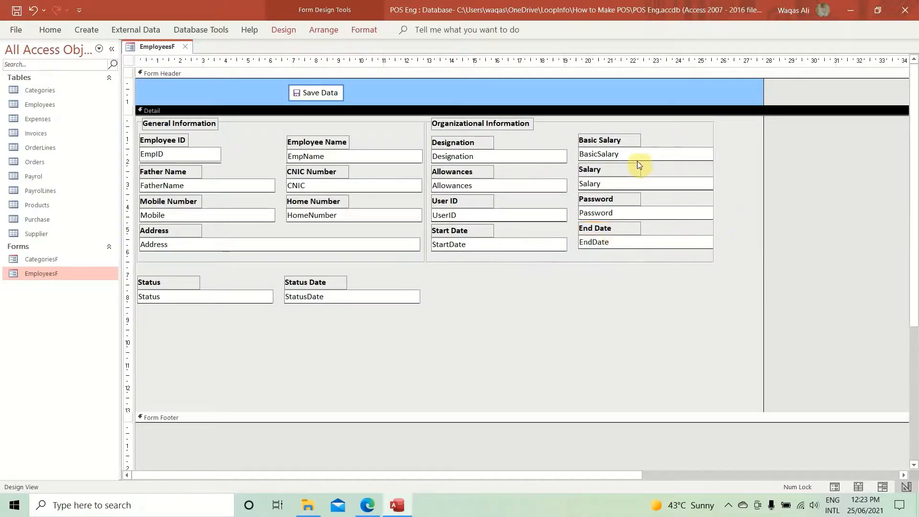
- Nudge the Basic Salary, Salary, Password and End Date column slightly left, clear of the Organizational Information frame's edge
{"action": "left_click_drag", "start_coordinate": [579, 133], "coordinate": [610, 254]}
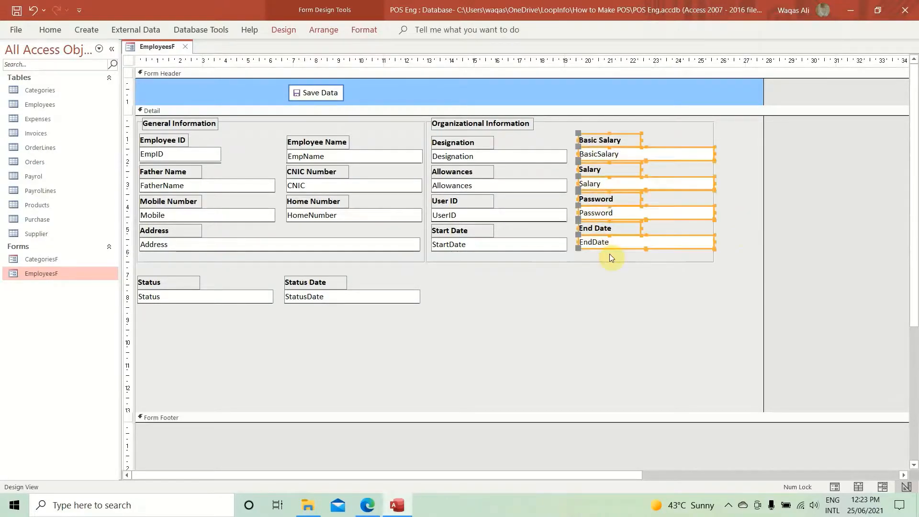
{"action": "key", "text": "Left"}
{"action": "key", "text": "Left"}
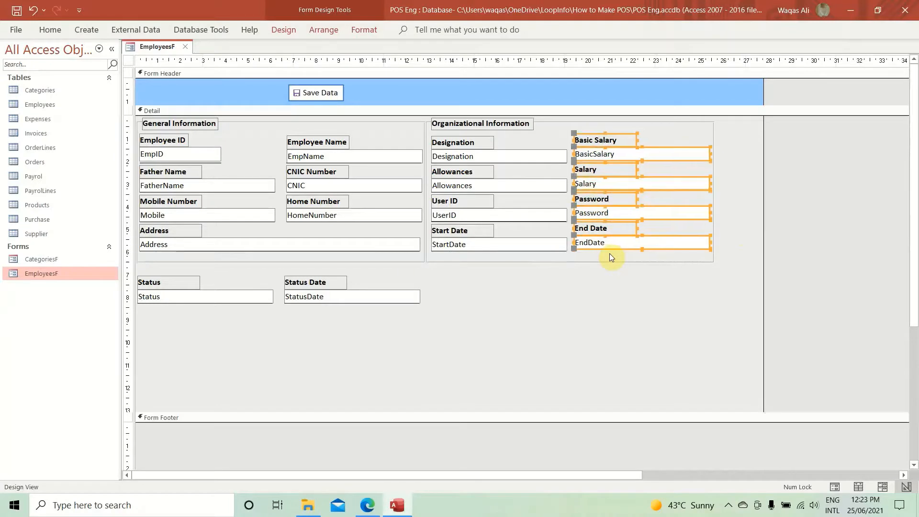
{"action": "left_click", "coordinate": [422, 275]}
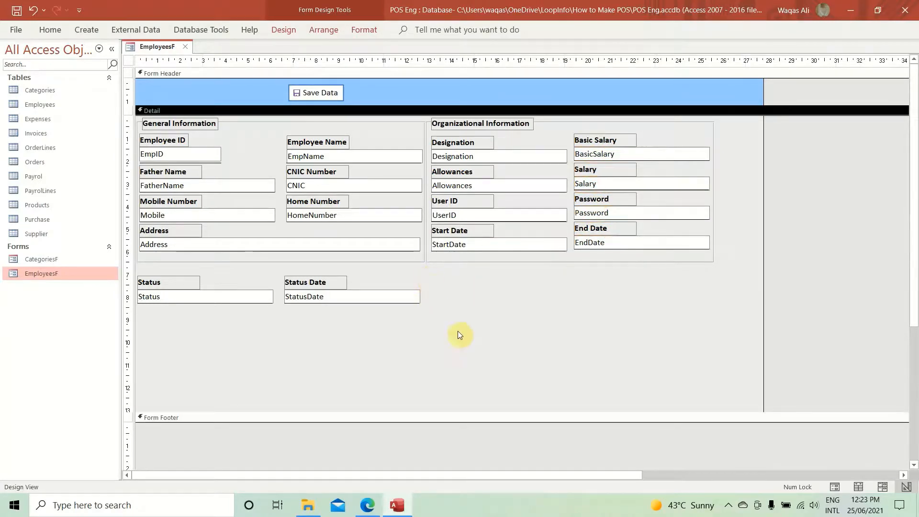
- Shorten the Detail section and move the Status and Status Date fields below the Organizational Information frame
{"action": "left_click_drag", "start_coordinate": [513, 414], "coordinate": [483, 314]}
{"action": "left_click_drag", "start_coordinate": [434, 273], "coordinate": [89, 308]}
{"action": "key", "text": "Up"}
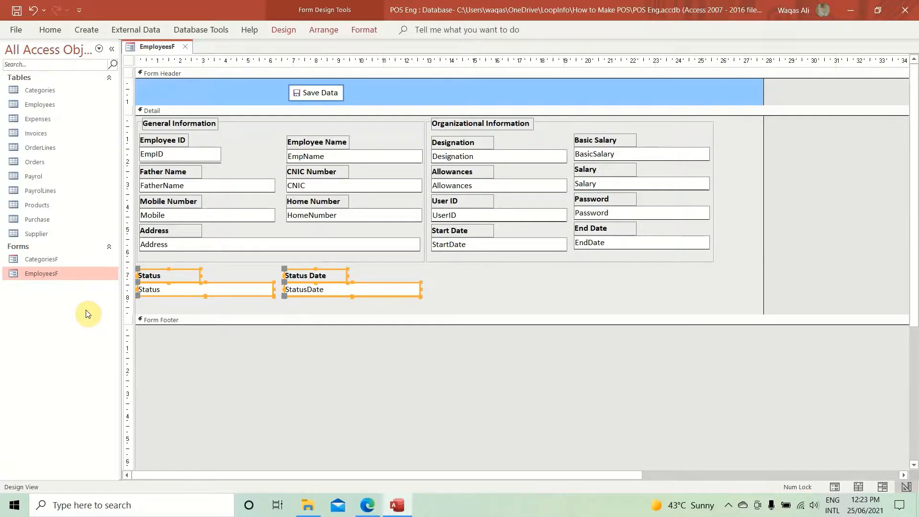
{"action": "left_click_drag", "start_coordinate": [373, 277], "coordinate": [148, 313]}
{"action": "left_click_drag", "start_coordinate": [194, 295], "coordinate": [497, 290]}
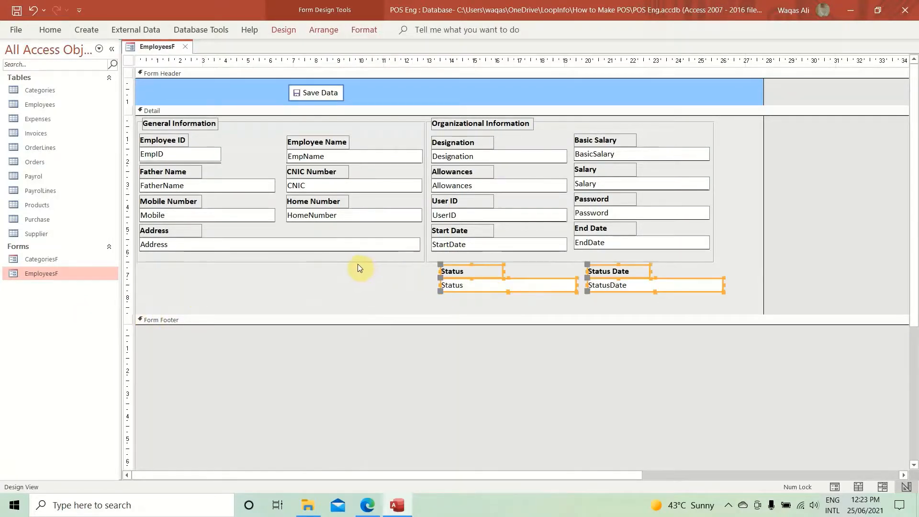
- Extend the General Information frame downward and place the Status and Status Date fields inside it below Address
{"action": "left_click", "coordinate": [357, 263]}
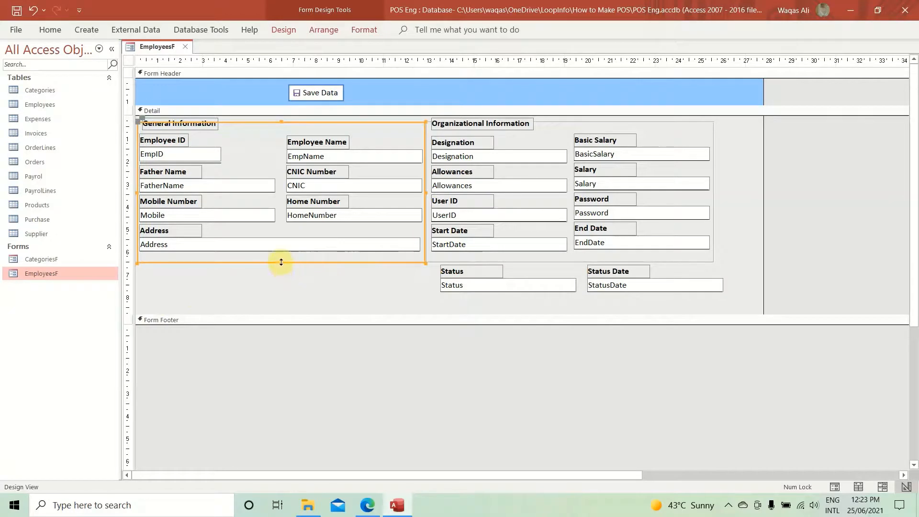
{"action": "left_click_drag", "start_coordinate": [280, 264], "coordinate": [277, 287]}
{"action": "left_click_drag", "start_coordinate": [694, 271], "coordinate": [185, 279]}
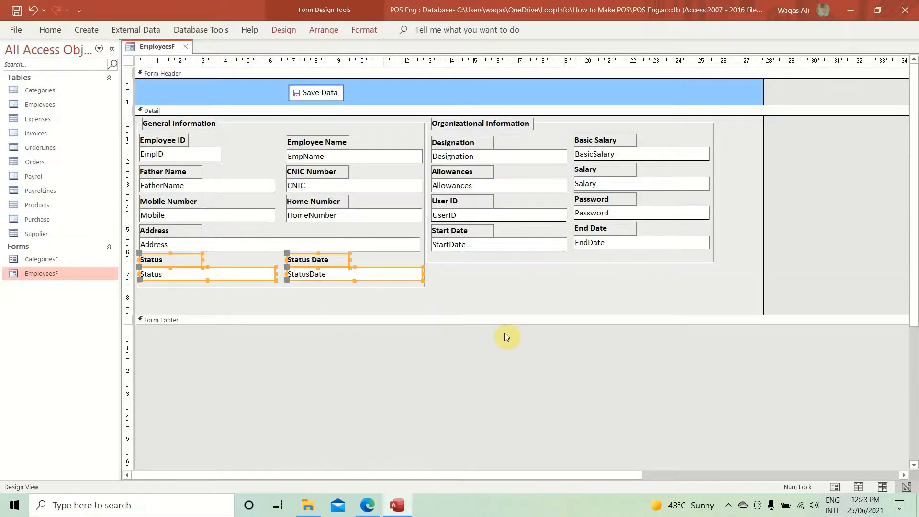
{"action": "left_click", "coordinate": [486, 294]}
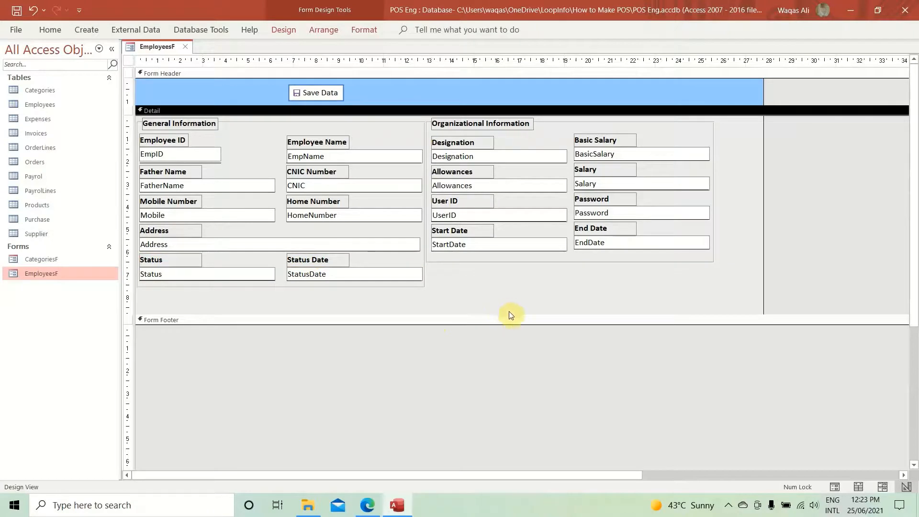
- Trim the Detail section's height and the form's width around the frames and move the Save Data button to the header's right end
{"action": "left_click_drag", "start_coordinate": [502, 315], "coordinate": [493, 292]}
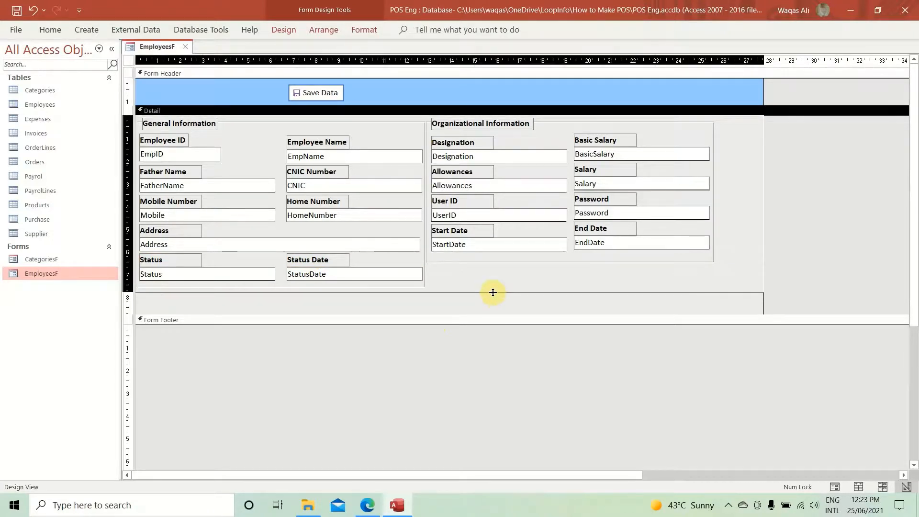
{"action": "left_click_drag", "start_coordinate": [764, 252], "coordinate": [719, 256]}
{"action": "left_click_drag", "start_coordinate": [304, 93], "coordinate": [672, 94]}
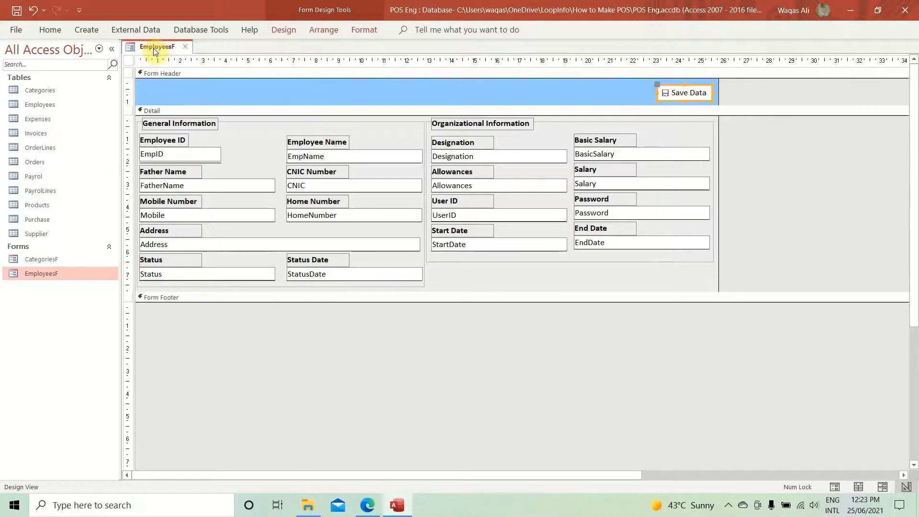
- Save the form and set its caption to "Employees Information"
{"action": "right_click", "coordinate": [155, 46]}
{"action": "left_click", "coordinate": [160, 57]}
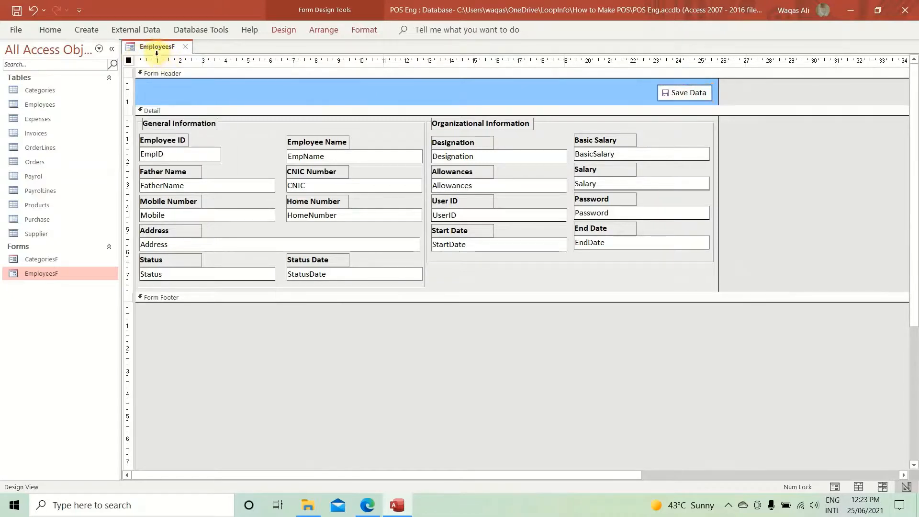
{"action": "left_click", "coordinate": [282, 35]}
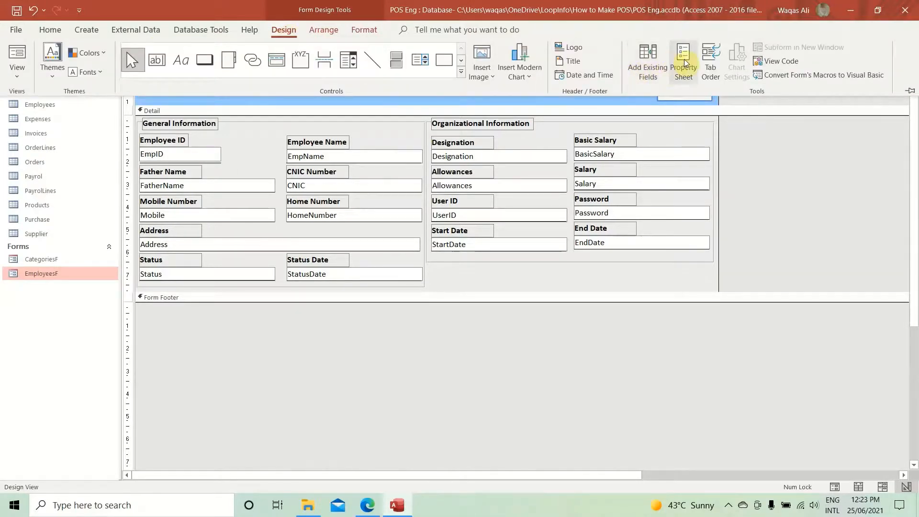
{"action": "left_click", "coordinate": [683, 62]}
{"action": "left_click", "coordinate": [760, 103]}
{"action": "left_click", "coordinate": [754, 103]}
{"action": "double_click", "coordinate": [861, 116]}
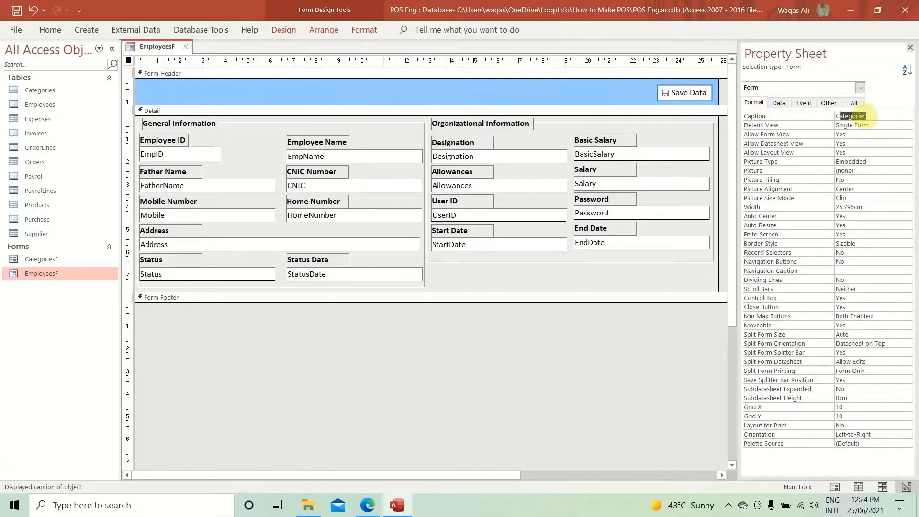
{"action": "type", "text": "Empl"}
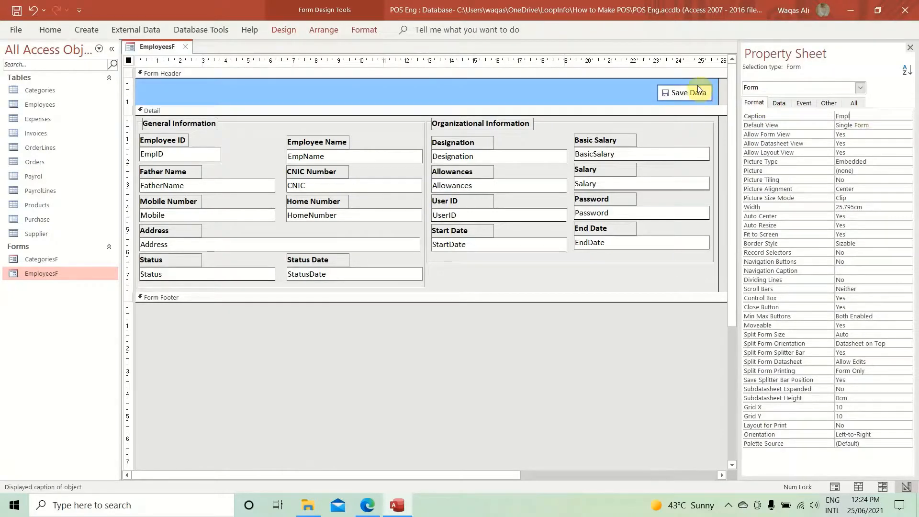
{"action": "type", "text": "oyees Information"}
{"action": "key", "text": "Return"}
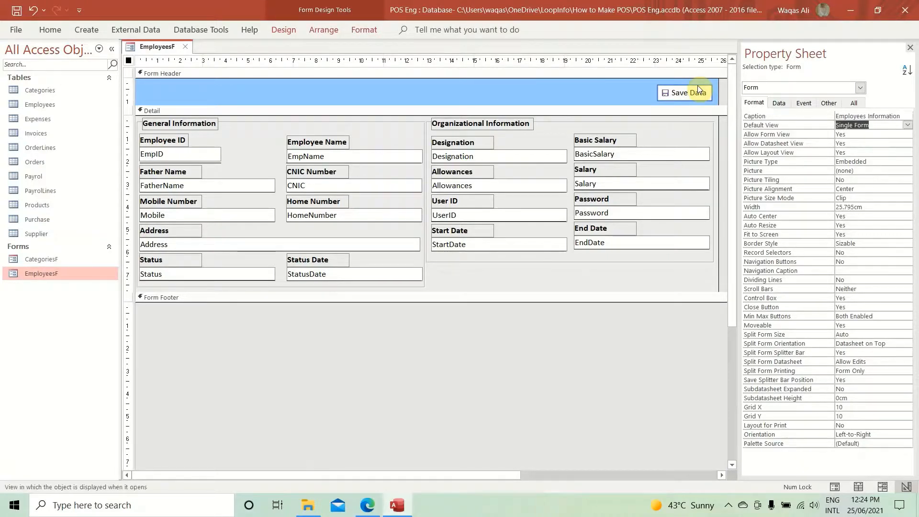
- Preview the form in Form View and step through its fields to check the tab order
{"action": "right_click", "coordinate": [154, 47]}
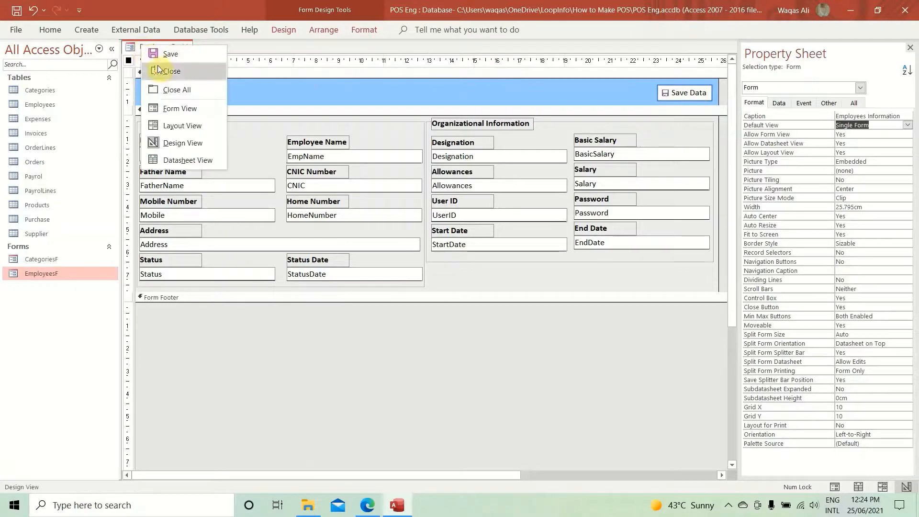
{"action": "left_click", "coordinate": [177, 107]}
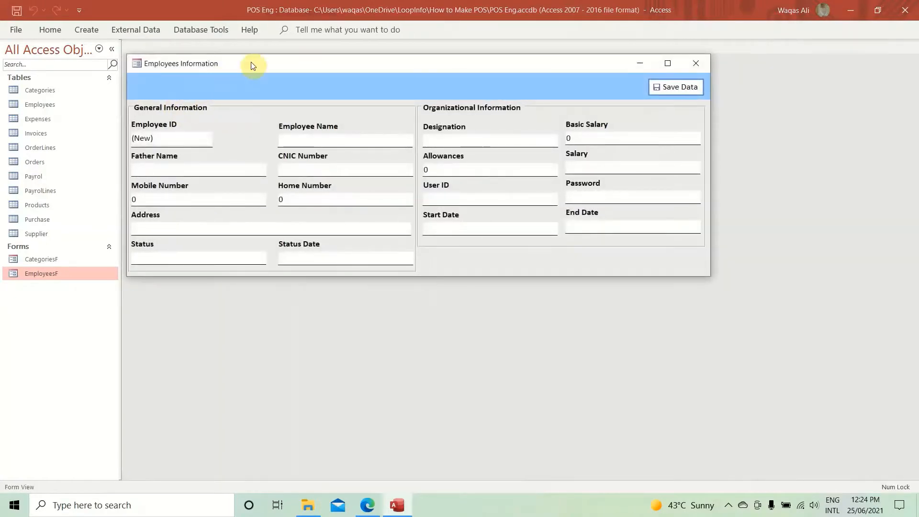
{"action": "left_click_drag", "start_coordinate": [251, 62], "coordinate": [288, 110]}
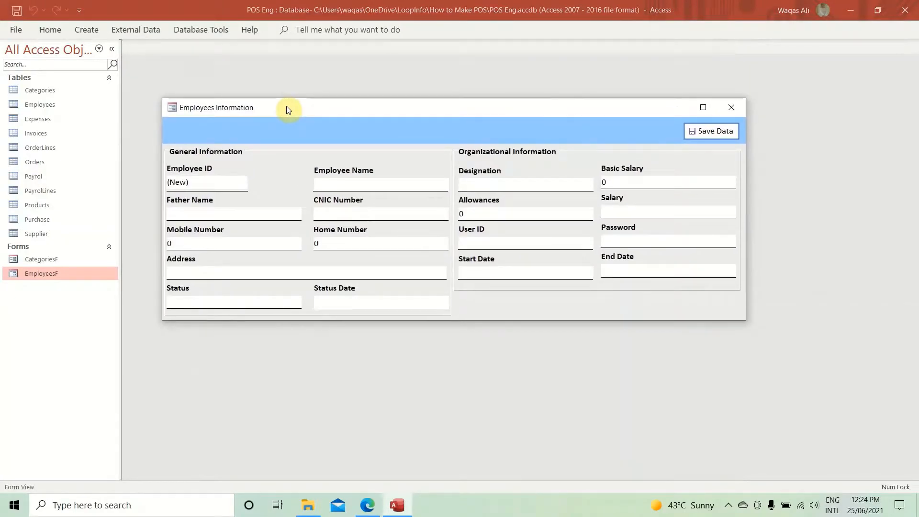
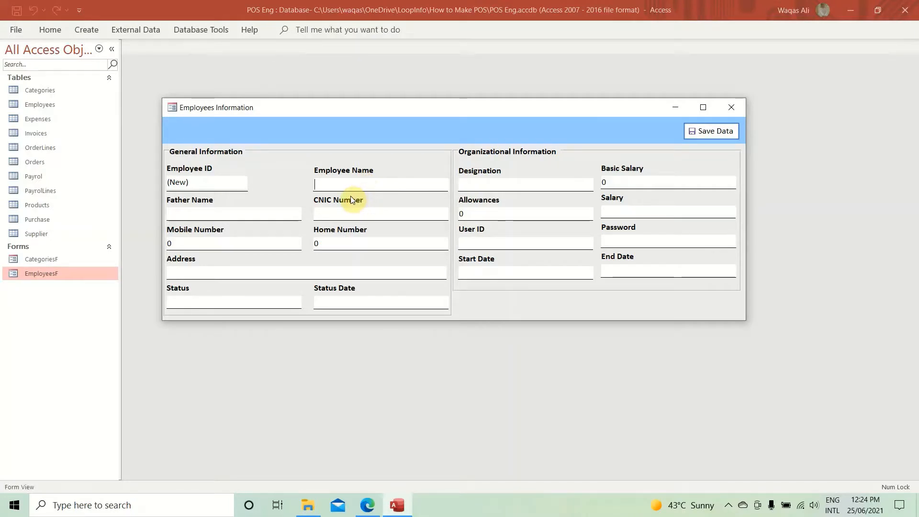
{"action": "key", "text": "Tab"}
{"action": "key", "text": "Tab"}
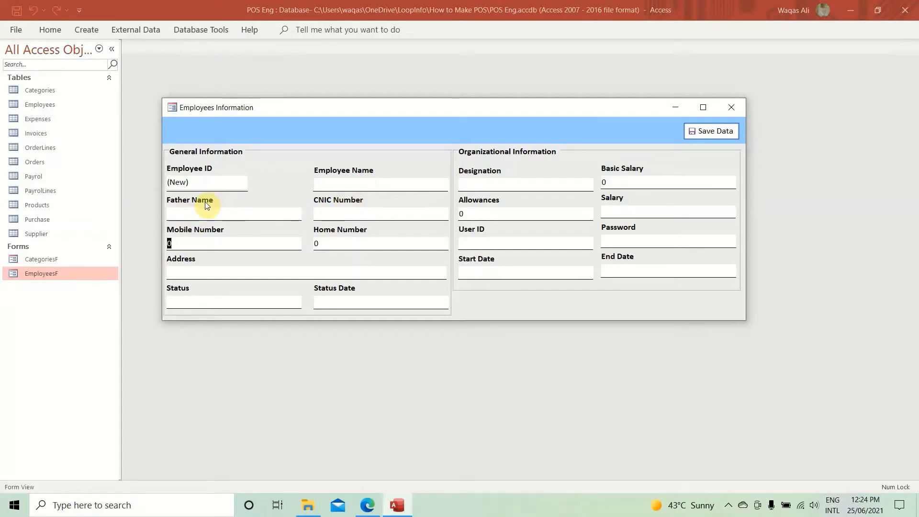
{"action": "left_click", "coordinate": [199, 243]}
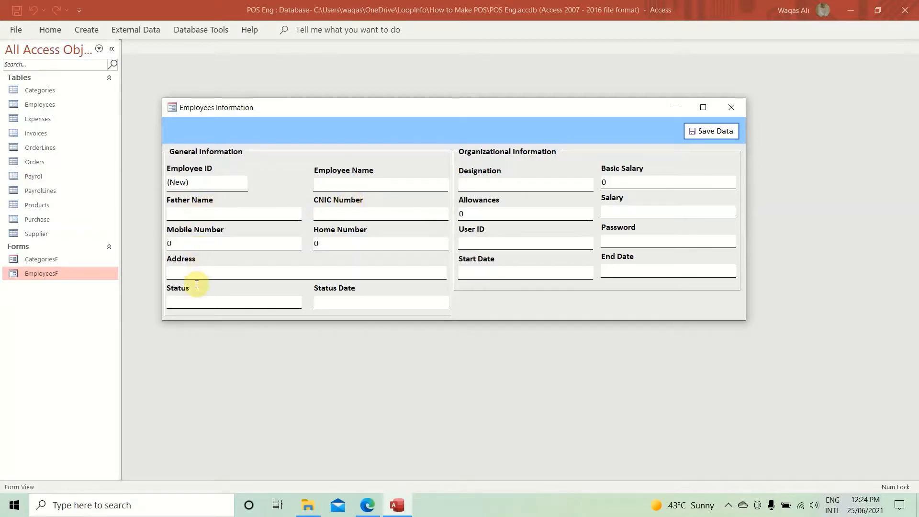
{"action": "key", "text": "Tab"}
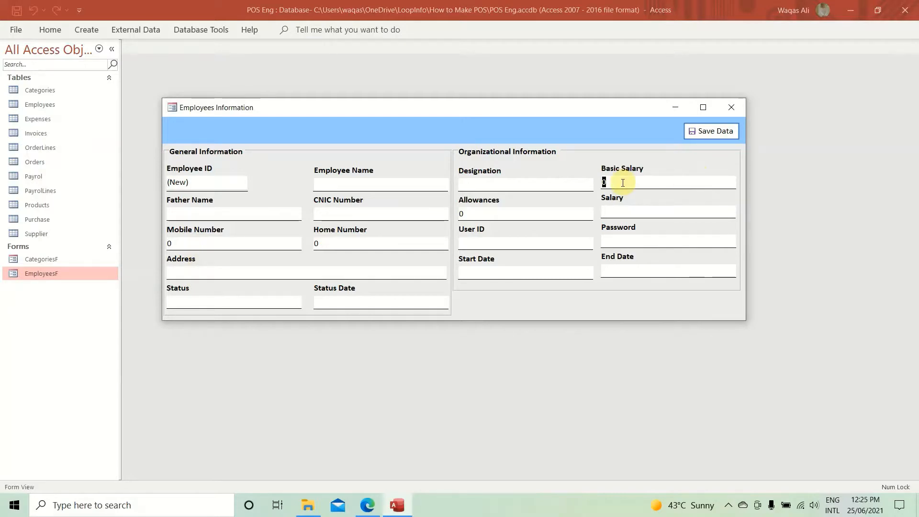
- Return to Design View and change the Detail section's tab order so CNIC follows FatherName and HomeNumber follows Mobile
{"action": "right_click", "coordinate": [493, 121]}
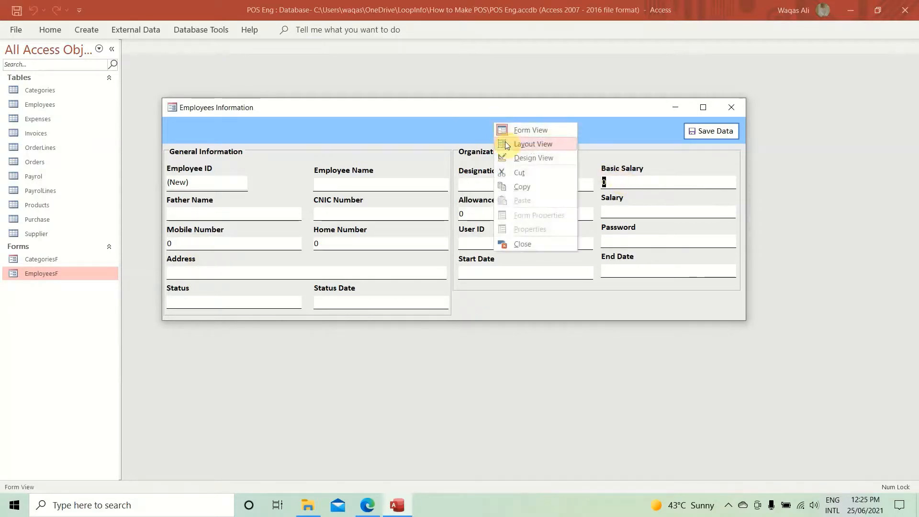
{"action": "left_click", "coordinate": [524, 163]}
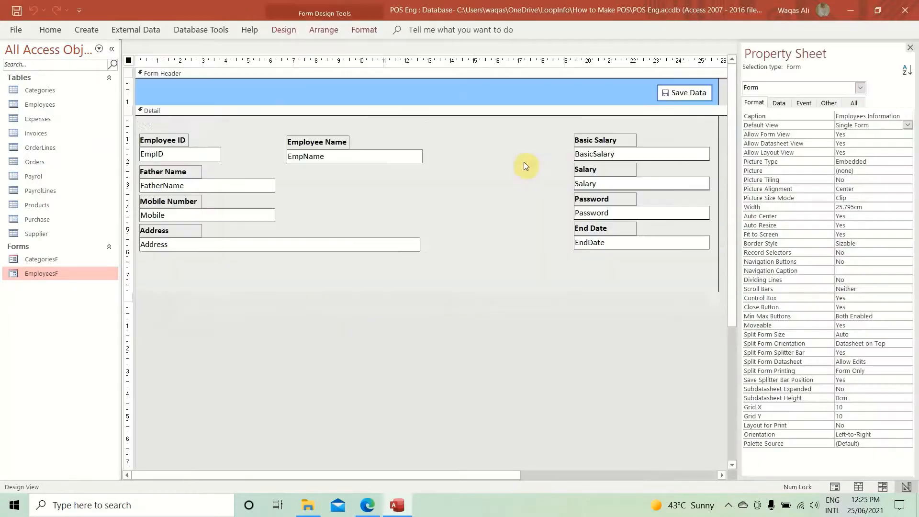
{"action": "left_click", "coordinate": [298, 32]}
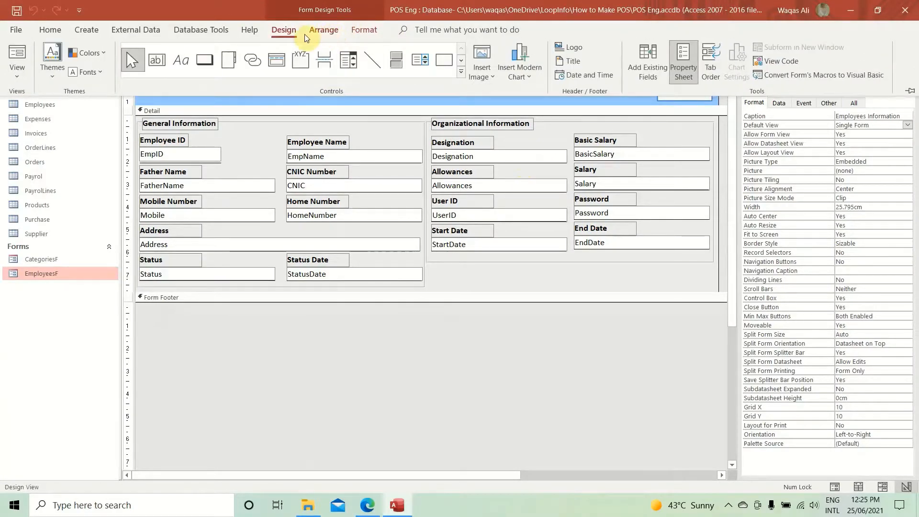
{"action": "left_click", "coordinate": [718, 60]}
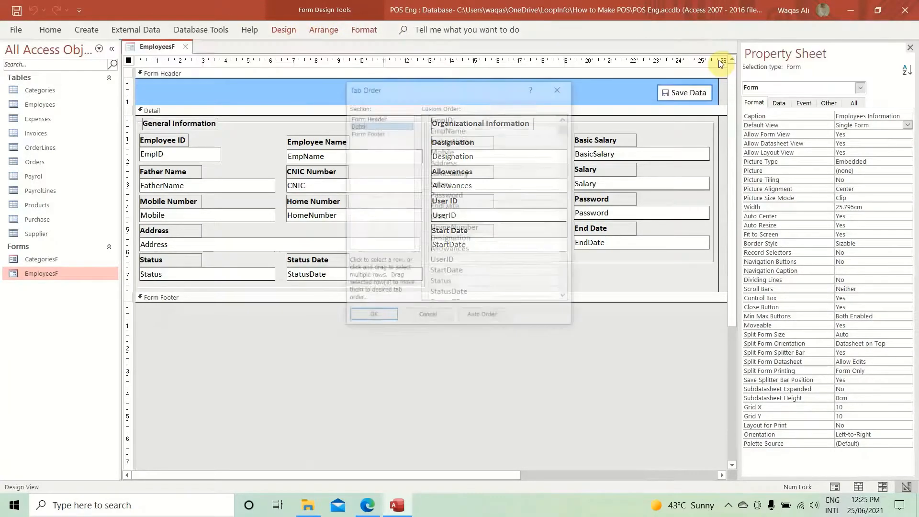
{"action": "left_click_drag", "start_coordinate": [434, 84], "coordinate": [621, 78]}
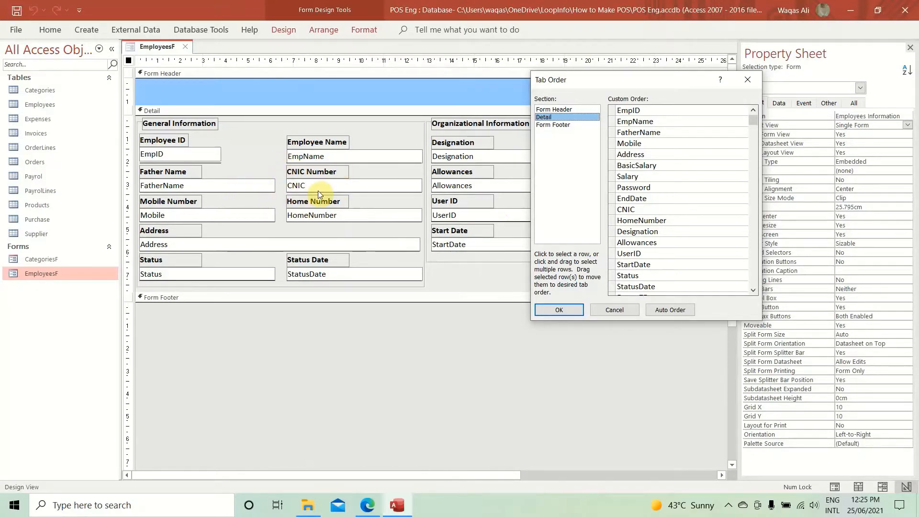
{"action": "left_click", "coordinate": [611, 209]}
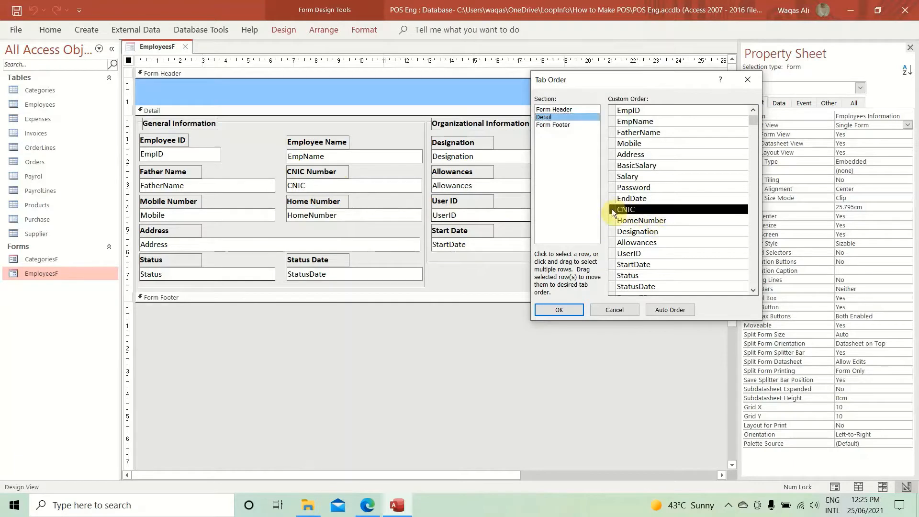
{"action": "left_click_drag", "start_coordinate": [610, 208], "coordinate": [607, 145]}
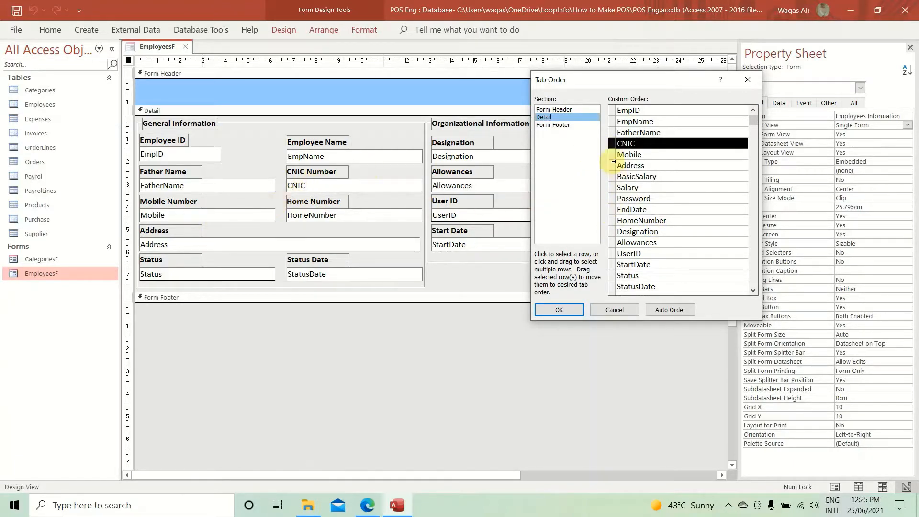
{"action": "left_click", "coordinate": [612, 221]}
{"action": "left_click_drag", "start_coordinate": [611, 203], "coordinate": [610, 166]}
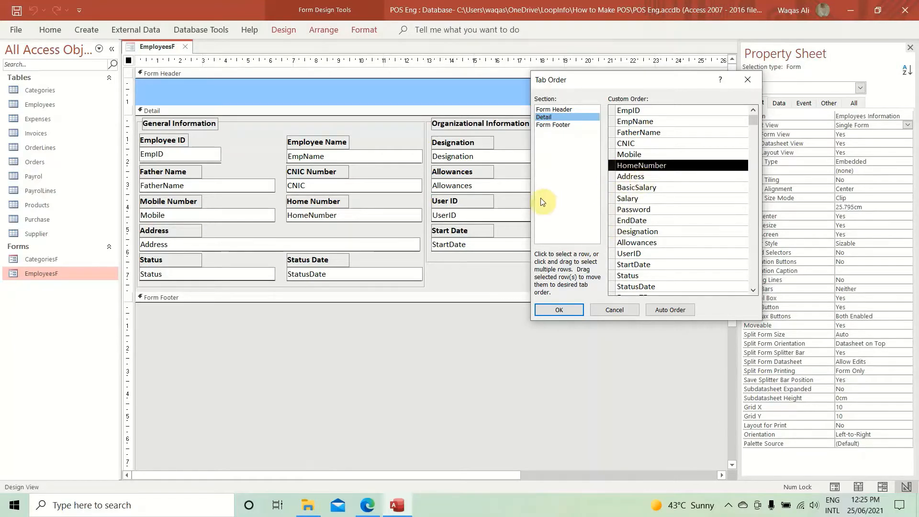
- Reorder the Detail section's tab order so Designation follows Address and Allowances follows BasicSalary
{"action": "left_click", "coordinate": [613, 231]}
{"action": "left_click_drag", "start_coordinate": [613, 231], "coordinate": [608, 185]}
{"action": "left_click_drag", "start_coordinate": [622, 83], "coordinate": [762, 73]}
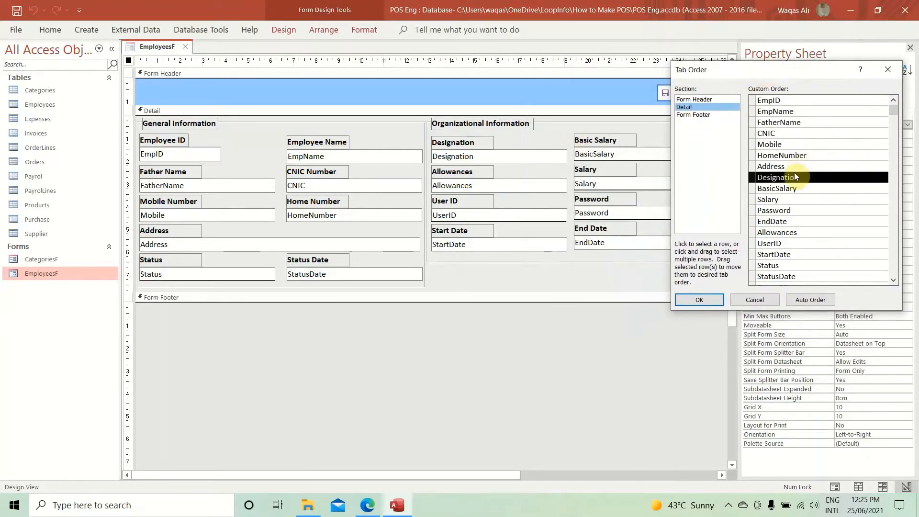
{"action": "left_click", "coordinate": [753, 234]}
{"action": "left_click_drag", "start_coordinate": [753, 234], "coordinate": [750, 197]}
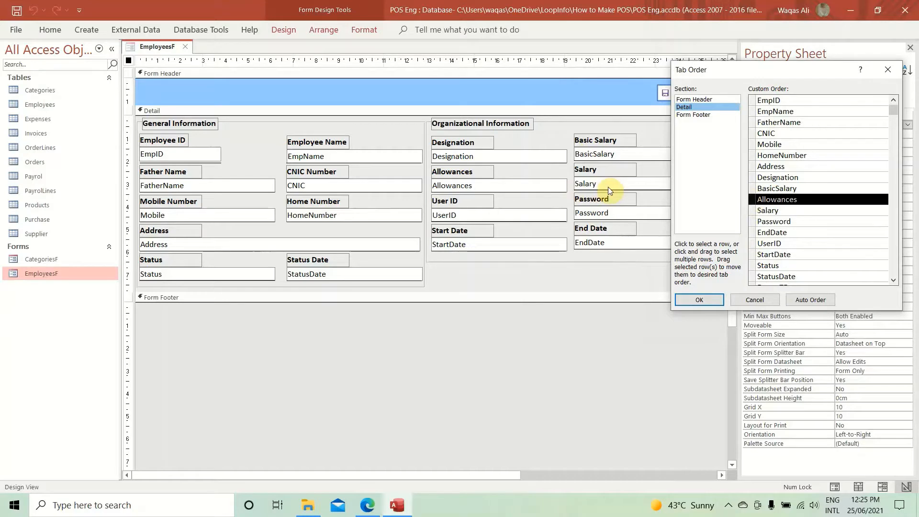
- Place UserID after Salary and StartDate before EndDate in the tab order, and apply the new order
{"action": "left_click", "coordinate": [754, 243]}
{"action": "left_click_drag", "start_coordinate": [753, 242], "coordinate": [757, 218]}
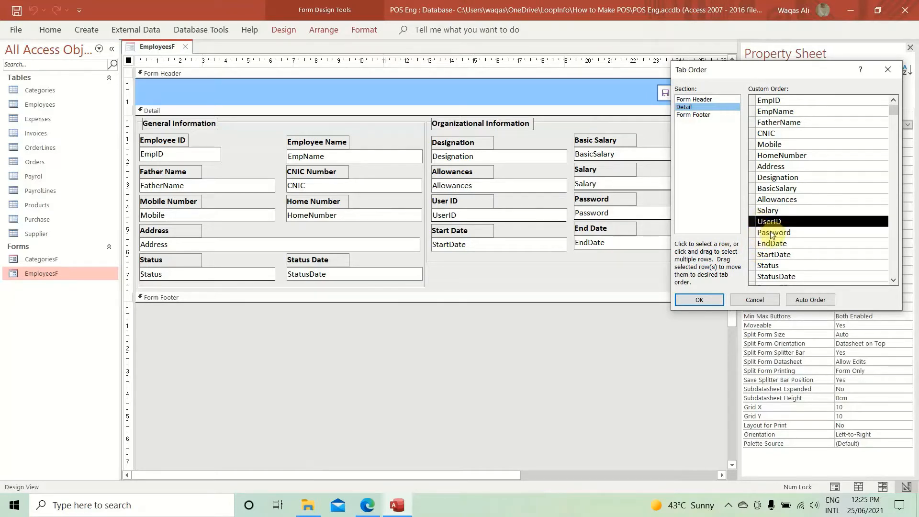
{"action": "left_click", "coordinate": [757, 256]}
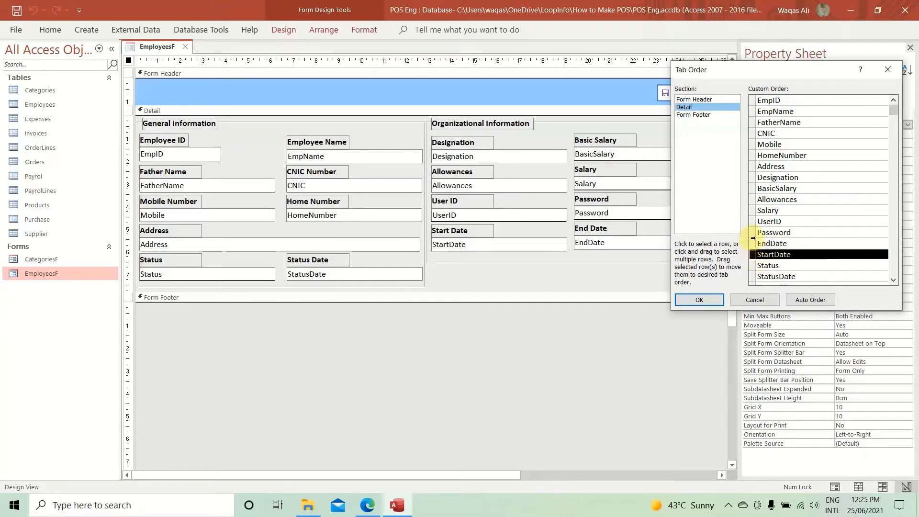
{"action": "left_click_drag", "start_coordinate": [754, 253], "coordinate": [754, 242]}
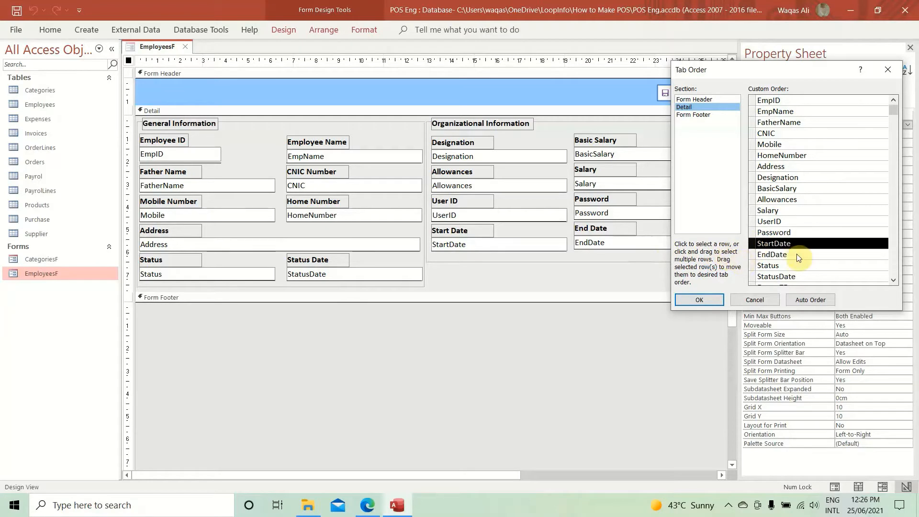
{"action": "scroll", "coordinate": [796, 253], "scroll_direction": "down", "scroll_amount": 1}
{"action": "scroll", "coordinate": [780, 262], "scroll_direction": "up", "scroll_amount": 1}
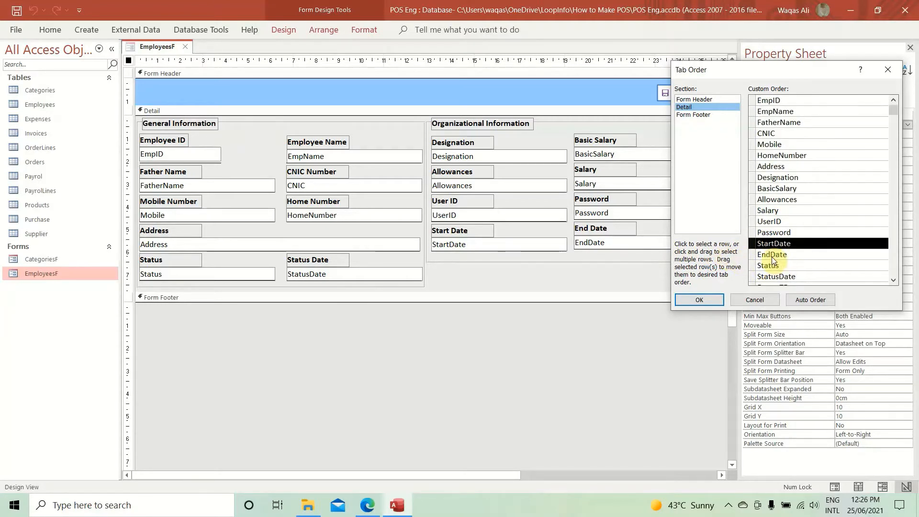
{"action": "left_click", "coordinate": [696, 303]}
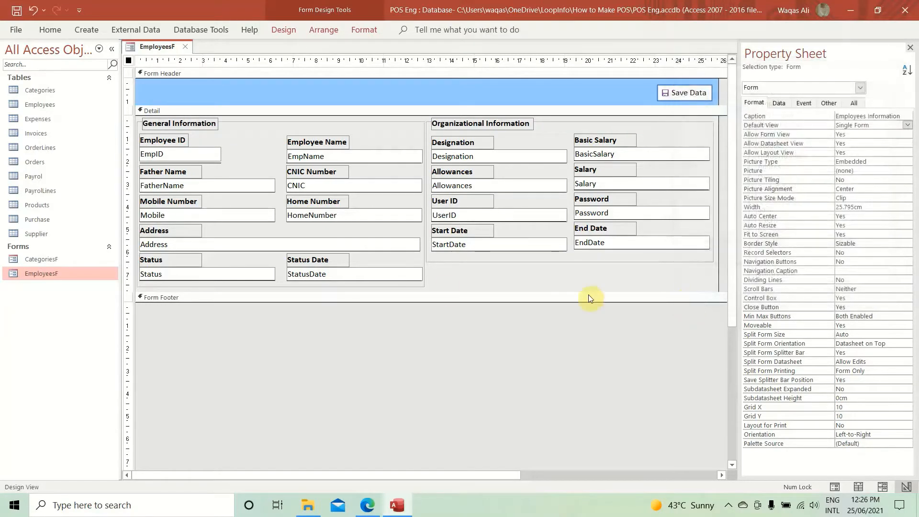
- Make the StatusDate, Status and EmpID text boxes read-only by setting Enabled to No and Locked to Yes
{"action": "left_click", "coordinate": [395, 274]}
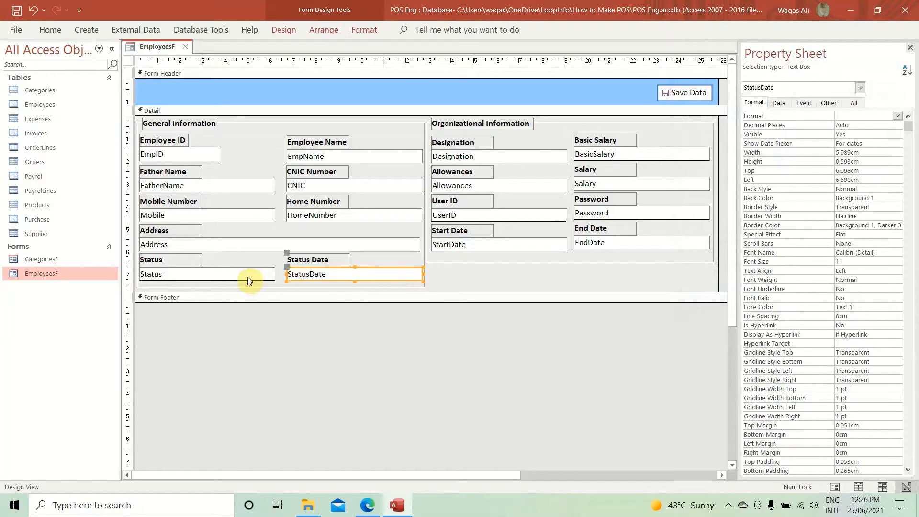
{"action": "left_click", "coordinate": [248, 276], "text": "shift"}
{"action": "left_click", "coordinate": [202, 154], "text": "shift"}
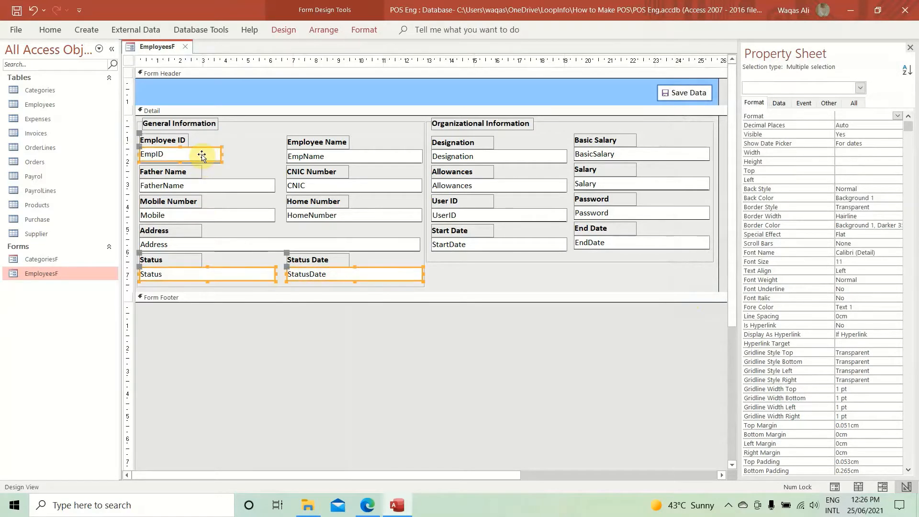
{"action": "left_click", "coordinate": [779, 103]}
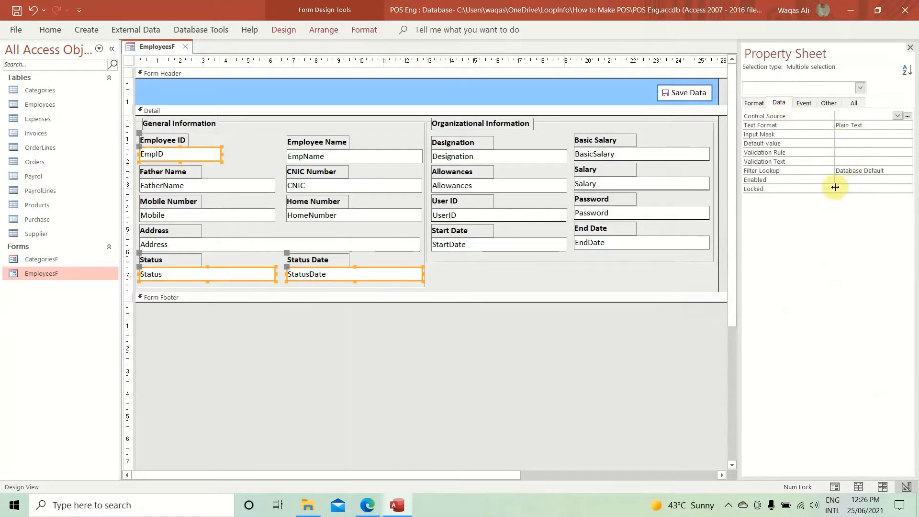
{"action": "left_click", "coordinate": [842, 180]}
{"action": "left_click", "coordinate": [906, 179]}
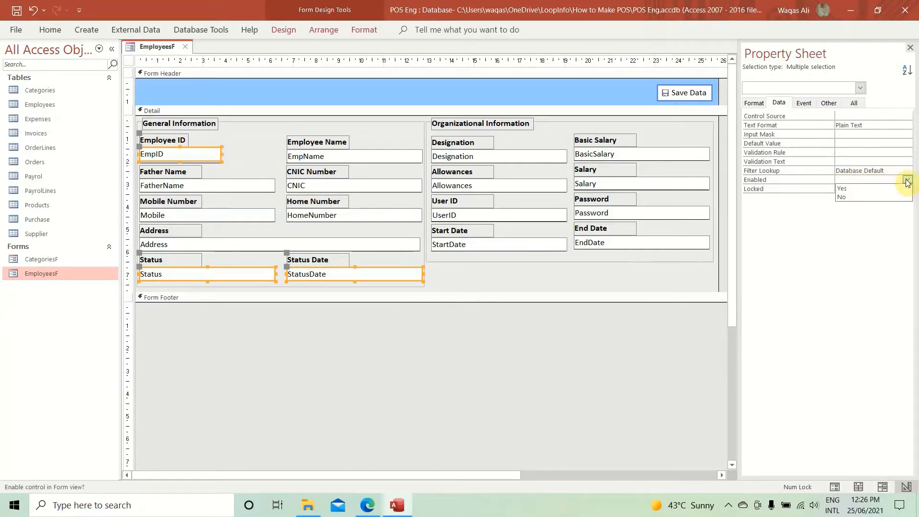
{"action": "left_click", "coordinate": [891, 197]}
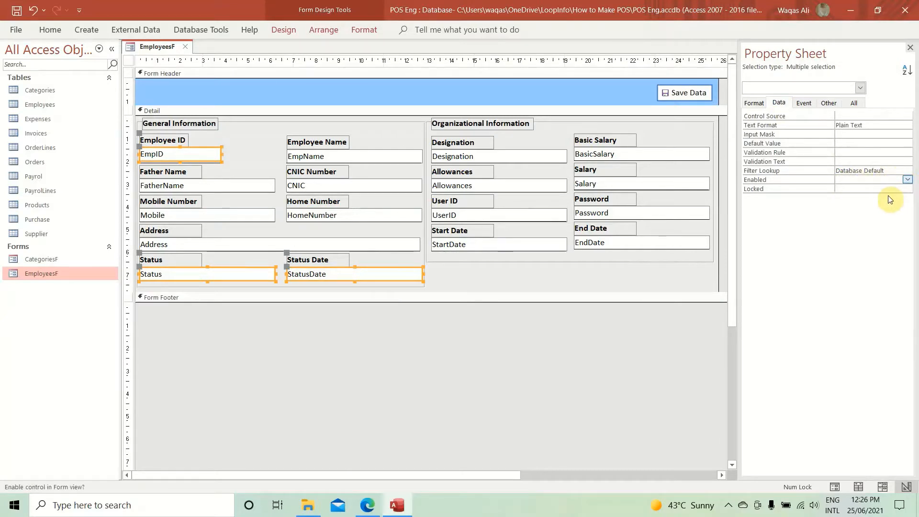
{"action": "left_click", "coordinate": [905, 189]}
{"action": "left_click", "coordinate": [888, 198]}
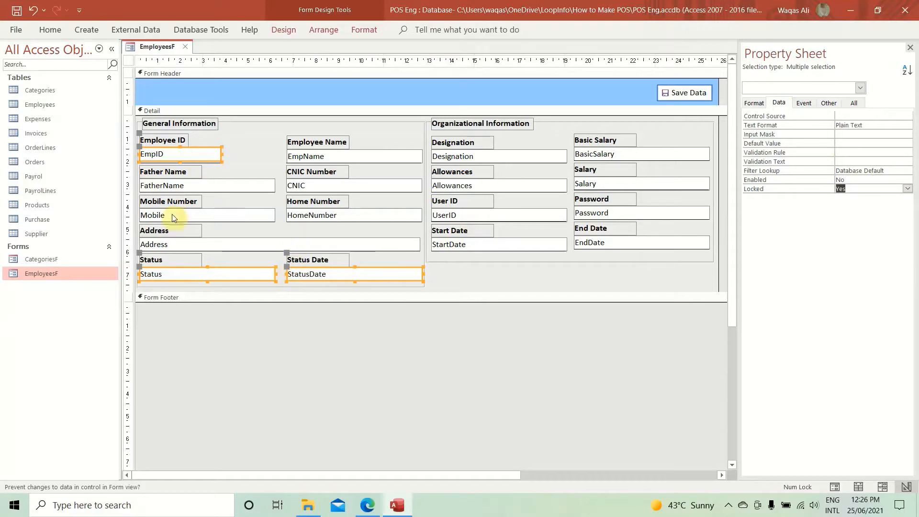
- Fill the three locked text boxes, EmpID, Status and StatusDate, with a light grey theme color
{"action": "left_click", "coordinate": [374, 33]}
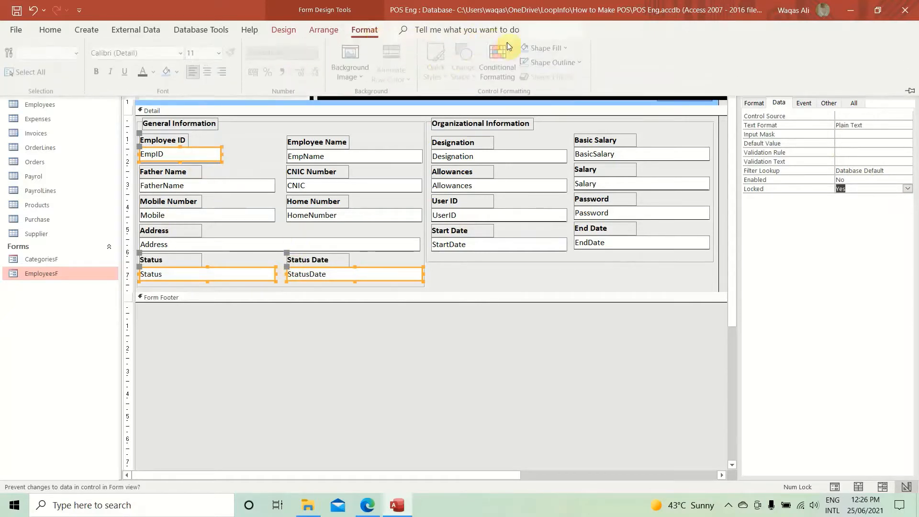
{"action": "left_click", "coordinate": [547, 49]}
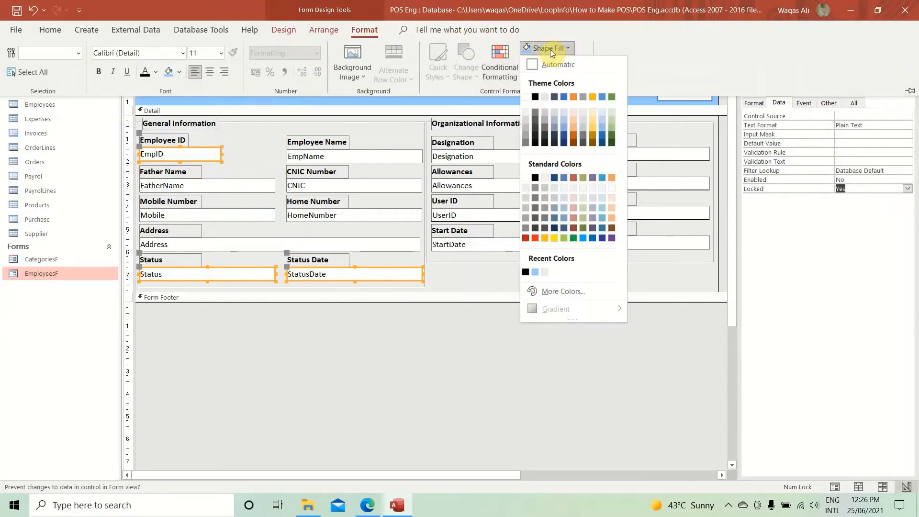
{"action": "left_click", "coordinate": [529, 111]}
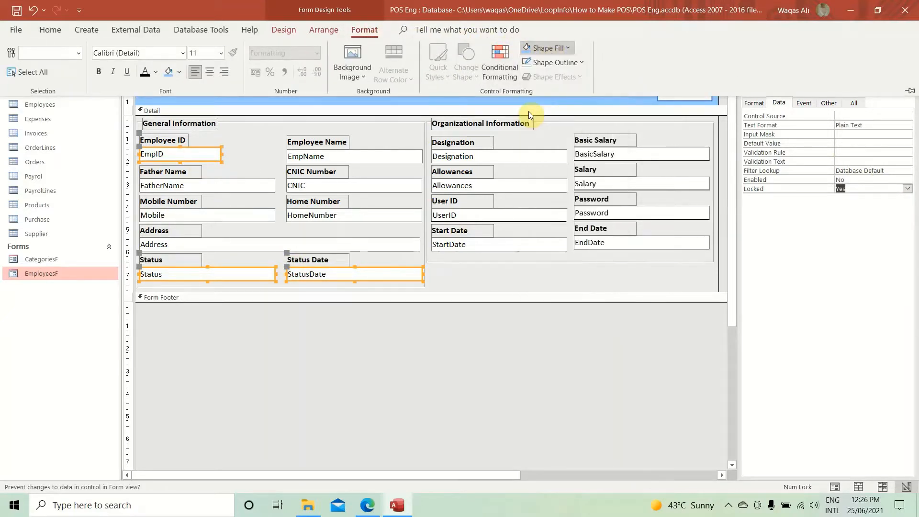
{"action": "left_click", "coordinate": [258, 134]}
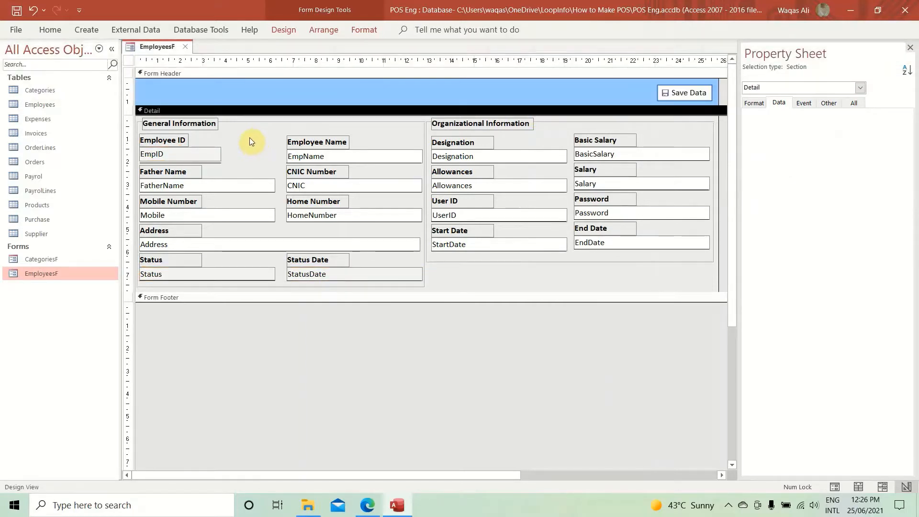
- Preview the form in Form View and step through its fields to check the revised tab order
{"action": "right_click", "coordinate": [153, 46]}
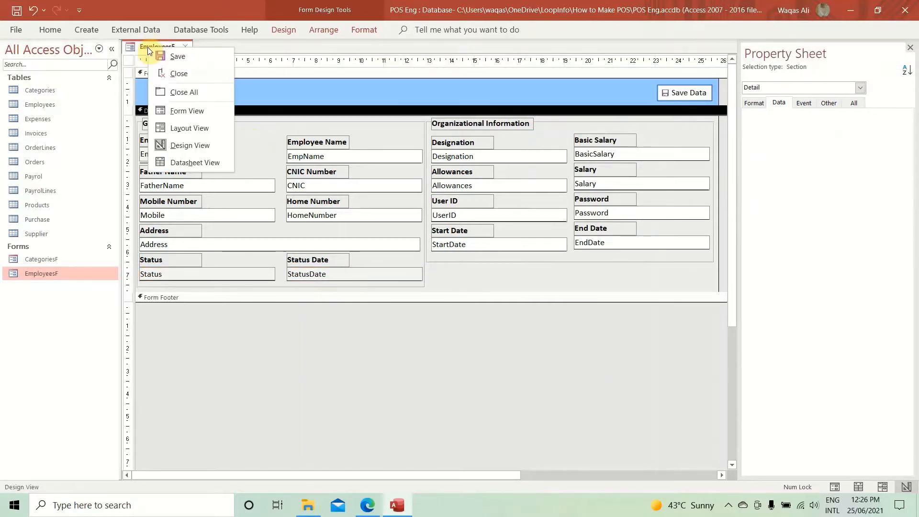
{"action": "left_click", "coordinate": [188, 111]}
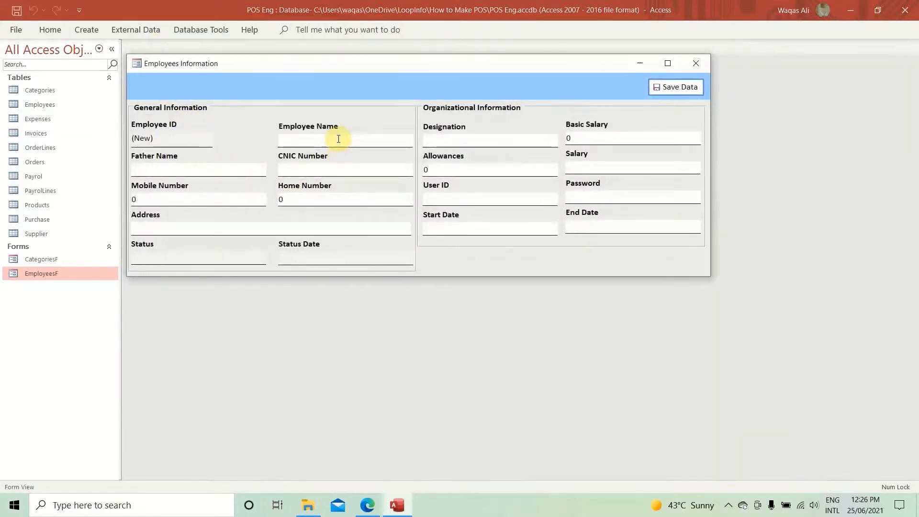
{"action": "key", "text": "Tab"}
{"action": "key", "text": "Tab"}
{"action": "key", "text": "Tab"}
{"action": "key", "text": "Tab"}
{"action": "key", "text": "Tab"}
{"action": "key", "text": "Tab"}
{"action": "key", "text": "Tab"}
{"action": "key", "text": "Tab"}
{"action": "key", "text": "Tab"}
{"action": "key", "text": "Tab"}
{"action": "key", "text": "Tab"}
{"action": "left_click_drag", "start_coordinate": [374, 68], "coordinate": [409, 86]}
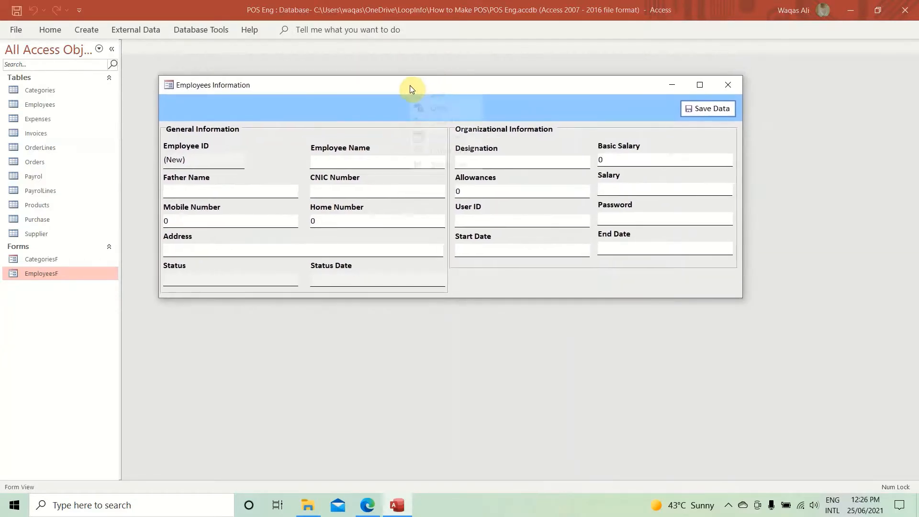
- Return to Design View, duplicate the Save Data button and place the copy directly left of the original in the form header
{"action": "right_click", "coordinate": [409, 85]}
{"action": "left_click", "coordinate": [431, 94]}
{"action": "right_click", "coordinate": [429, 100]}
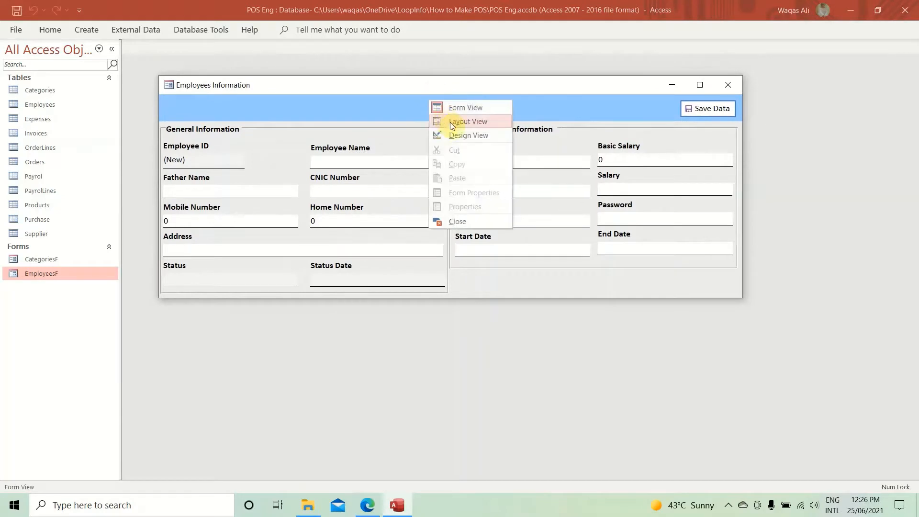
{"action": "left_click", "coordinate": [456, 131]}
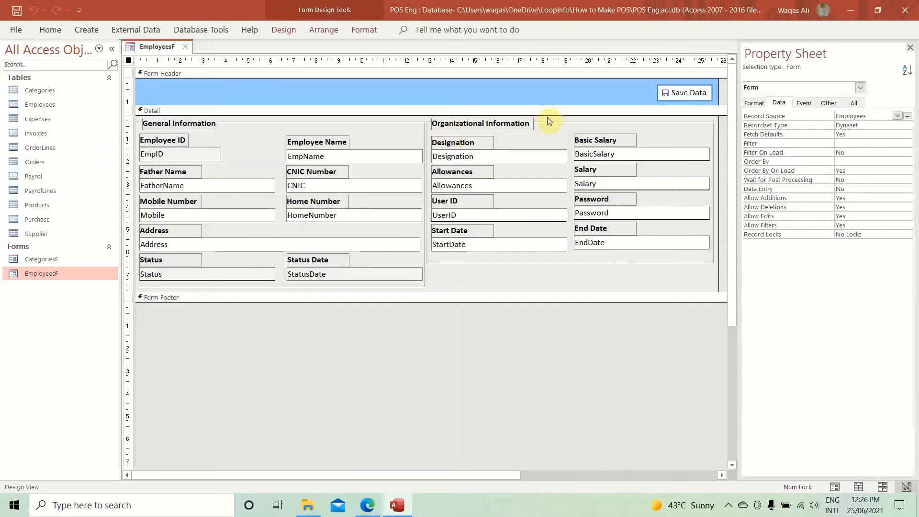
{"action": "left_click", "coordinate": [704, 97]}
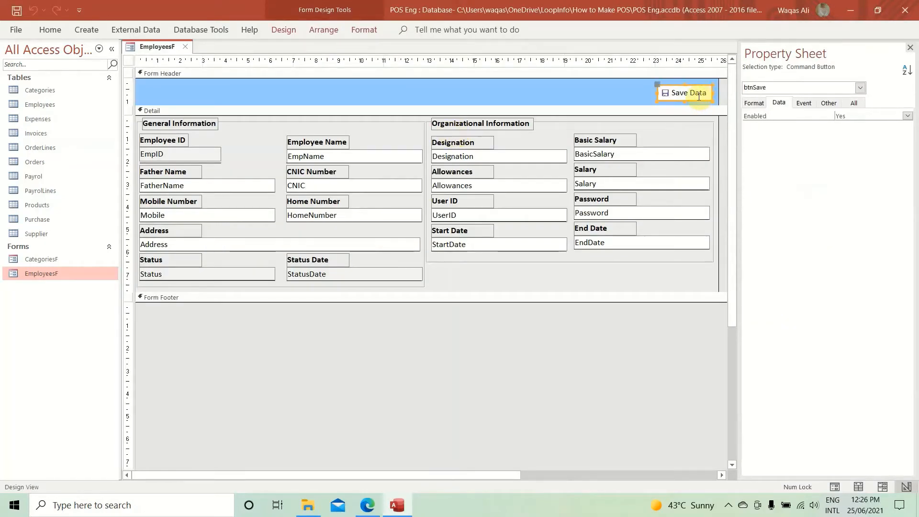
{"action": "key", "text": "ctrl+c"}
{"action": "key", "text": "ctrl+v"}
{"action": "left_click_drag", "start_coordinate": [698, 107], "coordinate": [639, 87]}
{"action": "left_click_drag", "start_coordinate": [637, 121], "coordinate": [569, 96]}
- Caption the copied button "Mark Inactive" and widen it to the left so the text fits on one line
{"action": "left_click", "coordinate": [617, 90]}
{"action": "type", "text": "Ma"}
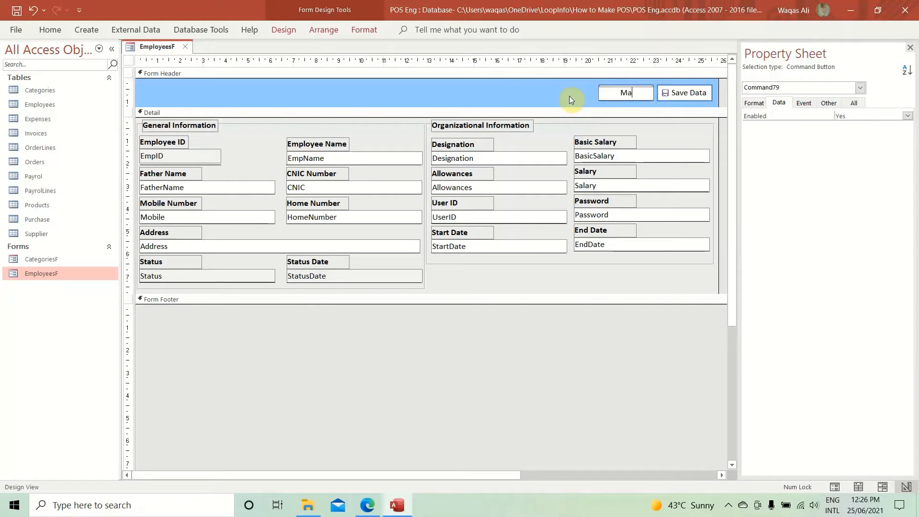
{"action": "type", "text": "rk Attendance"}
{"action": "key", "text": "Return"}
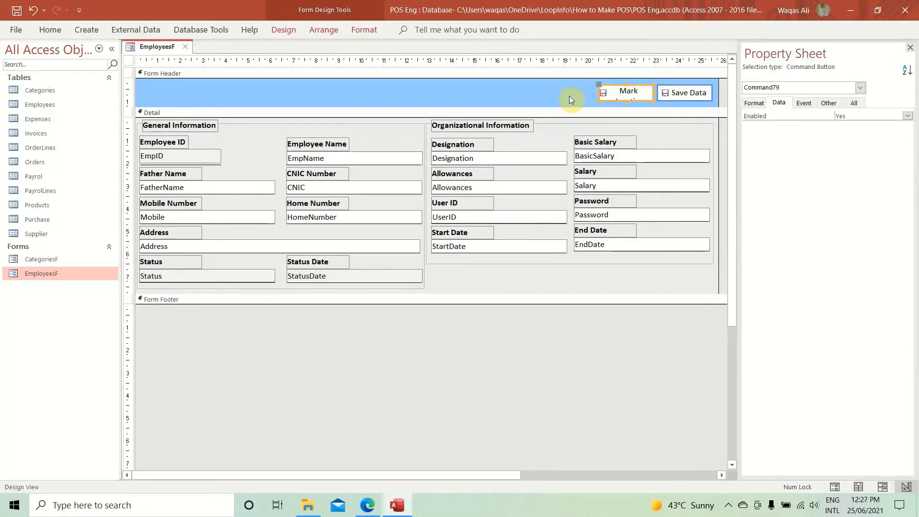
{"action": "left_click", "coordinate": [597, 91]}
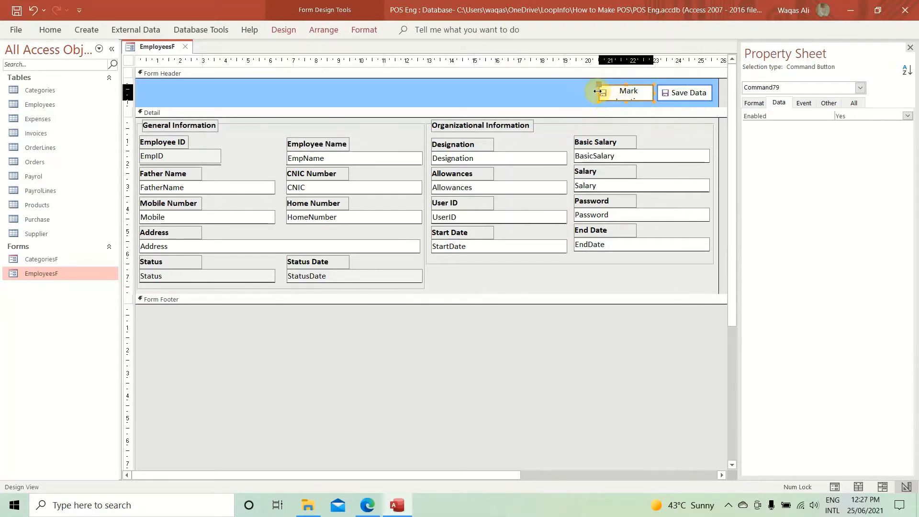
{"action": "left_click_drag", "start_coordinate": [597, 91], "coordinate": [580, 91]}
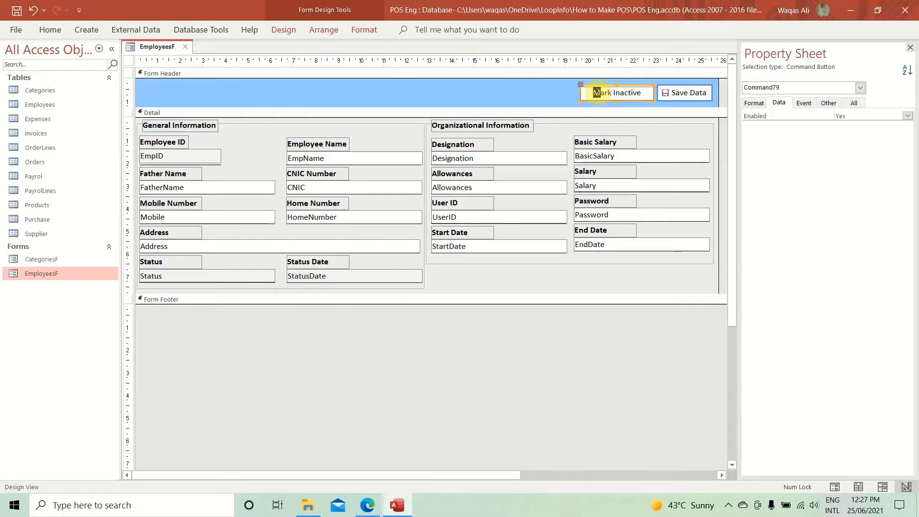
{"action": "left_click", "coordinate": [522, 96]}
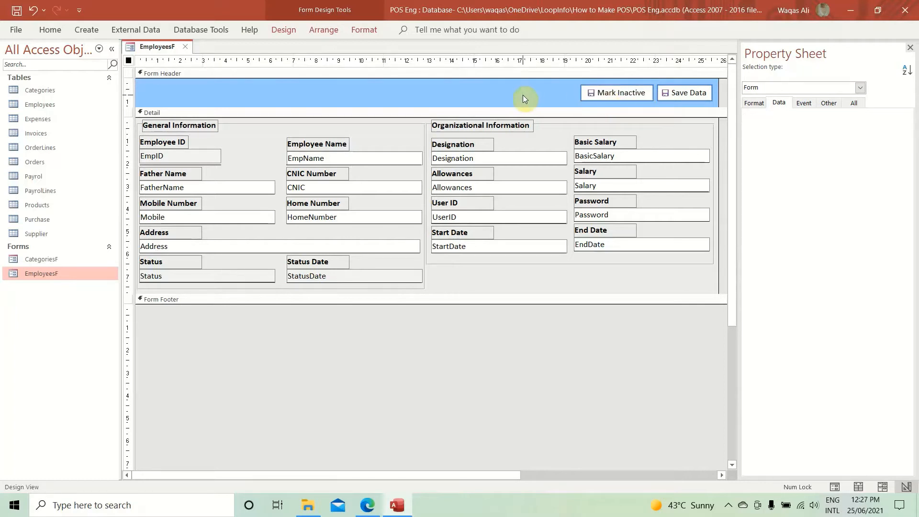
- Name the Mark Inactive button btnInactive and save the form
{"action": "left_click", "coordinate": [623, 93]}
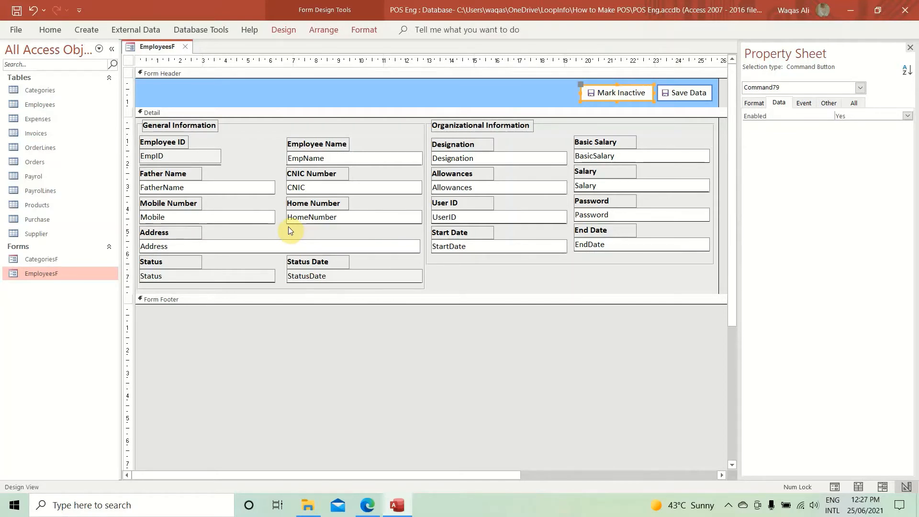
{"action": "right_click", "coordinate": [160, 48]}
{"action": "left_click", "coordinate": [166, 55]}
{"action": "left_click", "coordinate": [833, 103]}
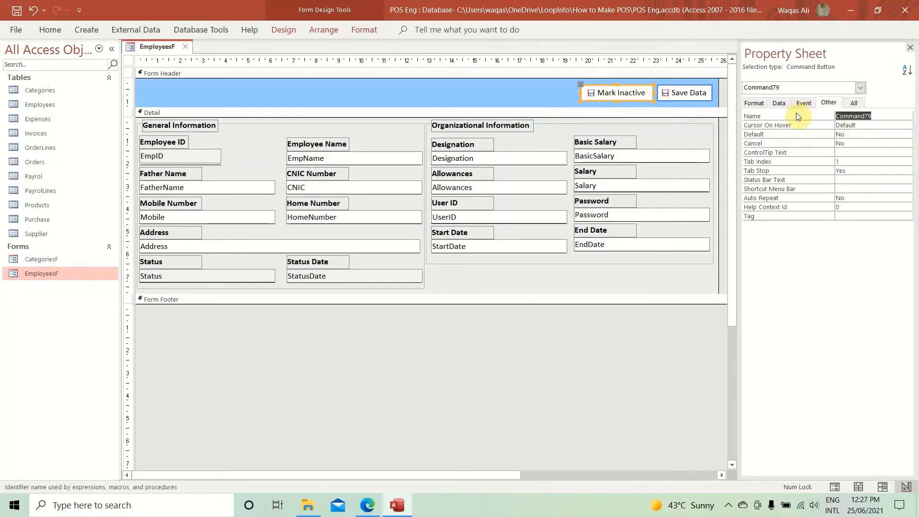
{"action": "type", "text": "btnInactive"}
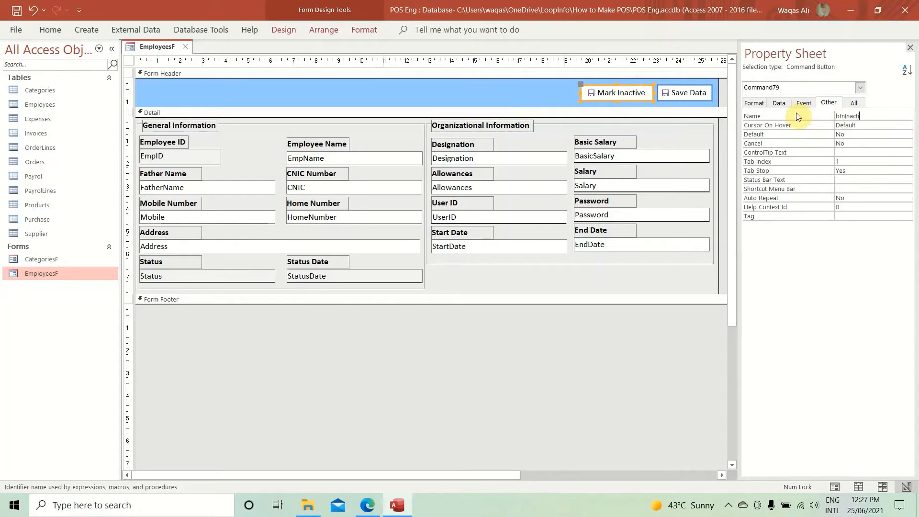
{"action": "key", "text": "Return"}
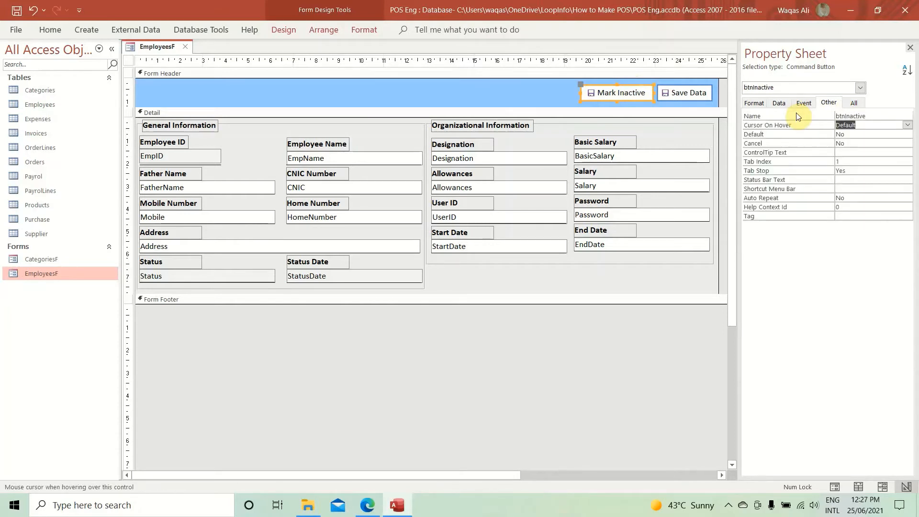
{"action": "right_click", "coordinate": [150, 48]}
{"action": "left_click", "coordinate": [155, 59]}
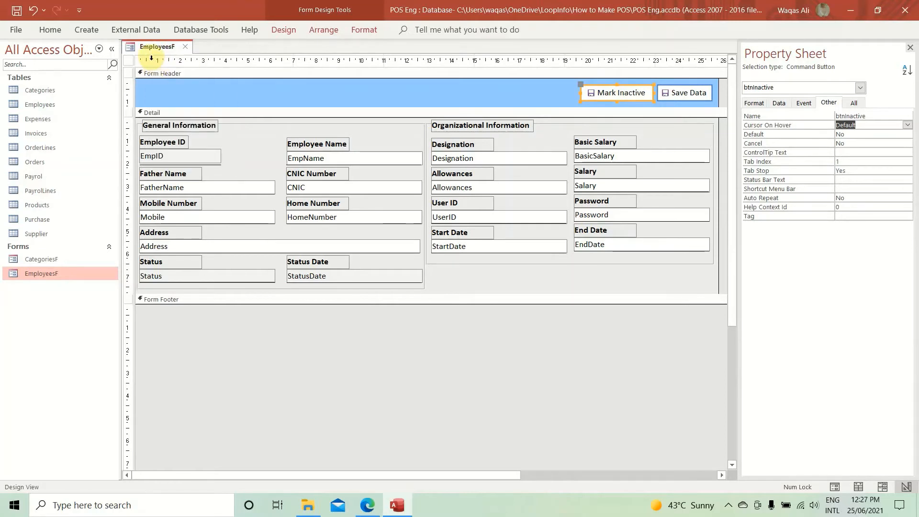
- Open the form in Form View and move its window toward the middle of the workspace to check the header buttons
{"action": "right_click", "coordinate": [150, 57]}
{"action": "left_click", "coordinate": [366, 88]}
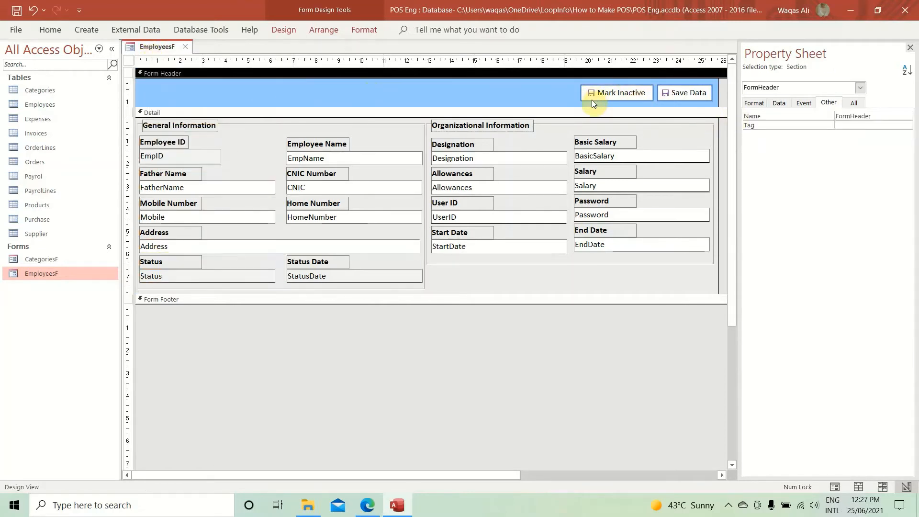
{"action": "right_click", "coordinate": [151, 51]}
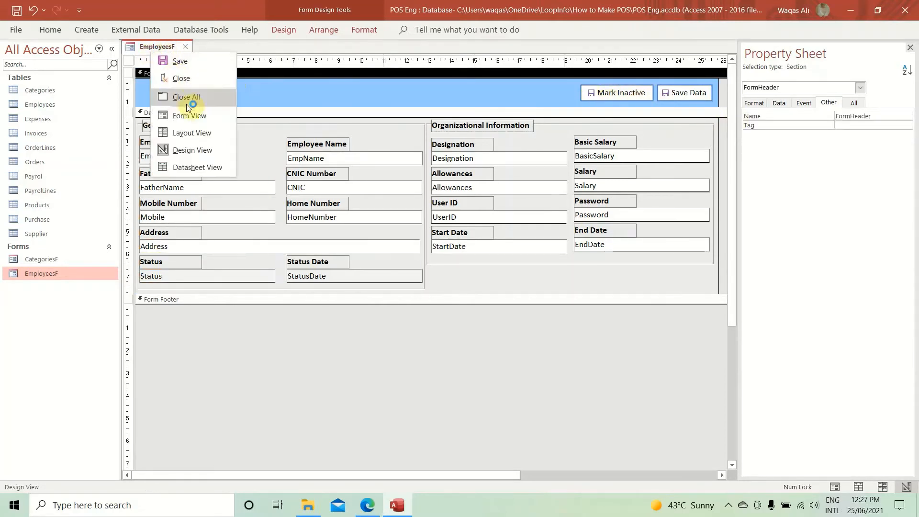
{"action": "left_click", "coordinate": [188, 114]}
{"action": "left_click_drag", "start_coordinate": [297, 66], "coordinate": [353, 119]}
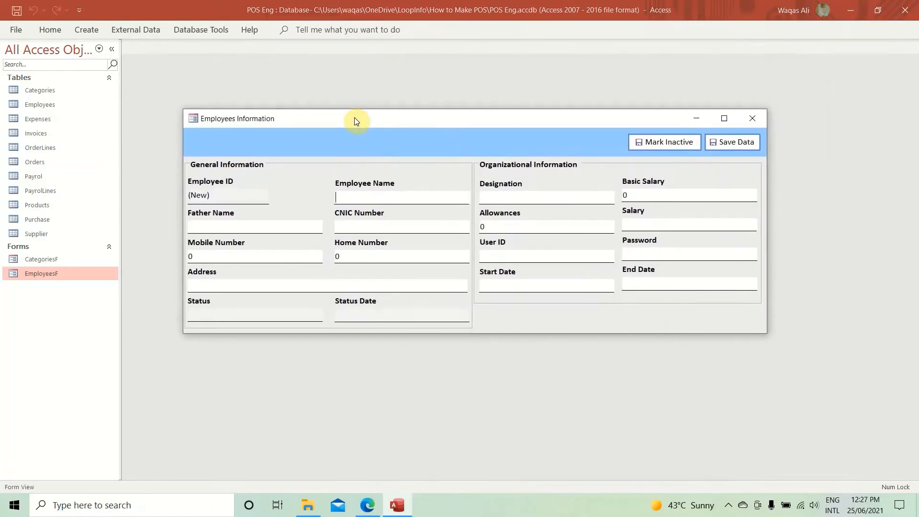